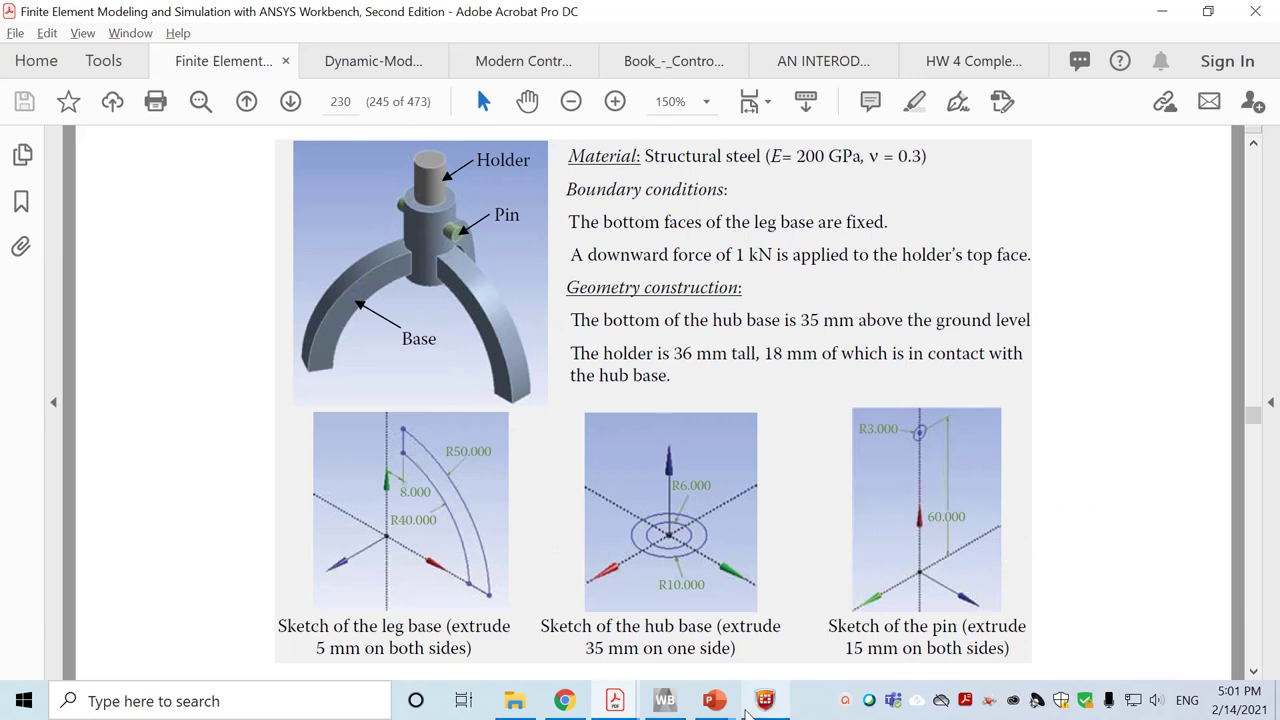
Switch to ANSYS Workbench and start a new project, discarding the changes to the current one
click(667, 702)
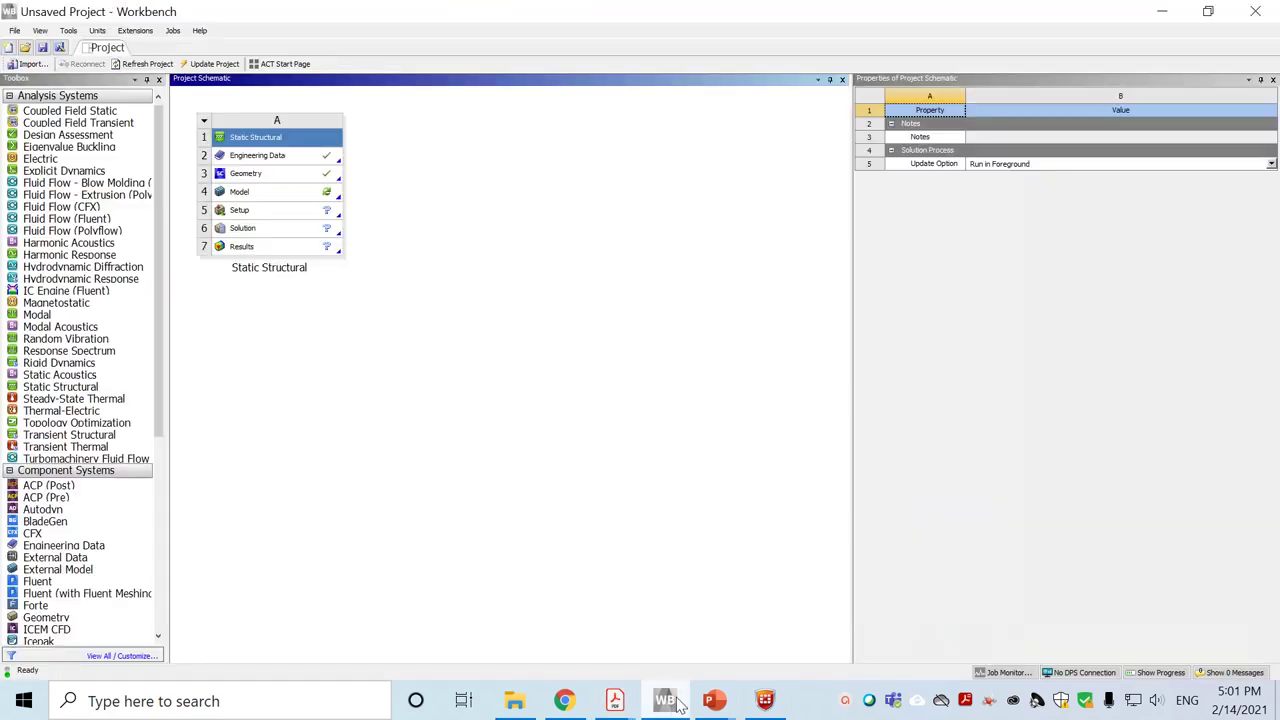
click(15, 30)
click(16, 31)
click(18, 32)
click(45, 47)
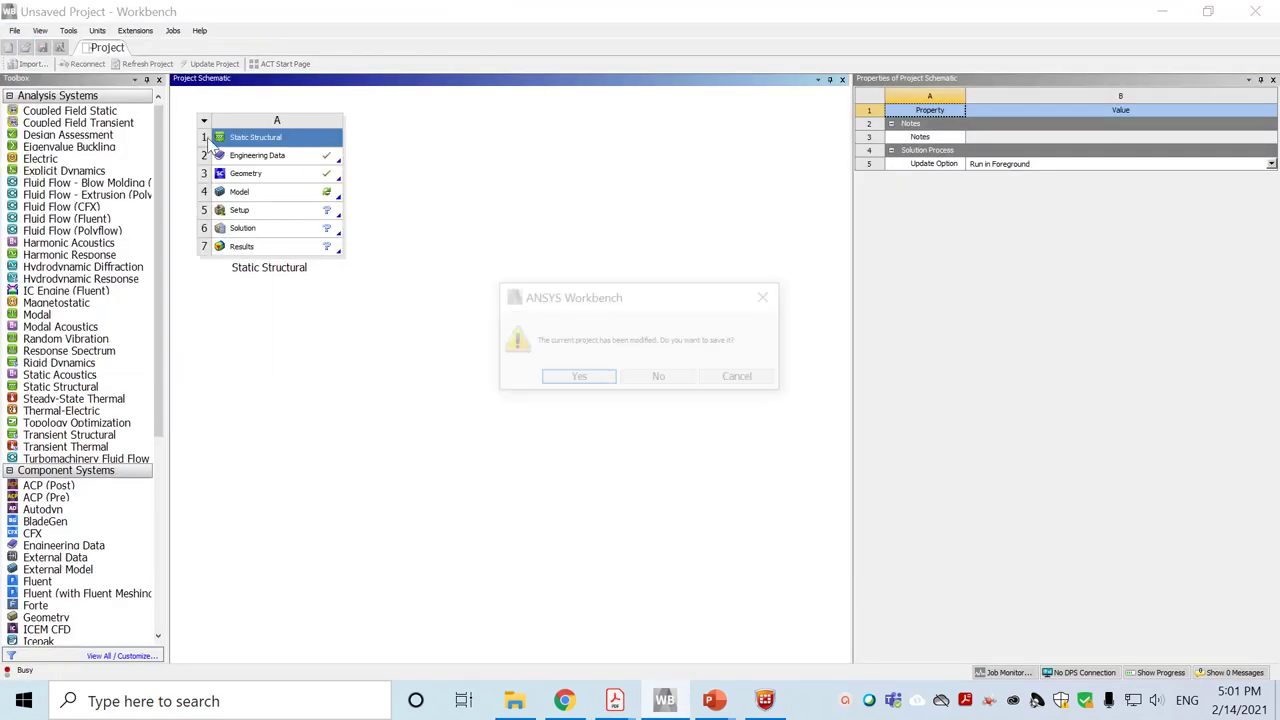
click(657, 377)
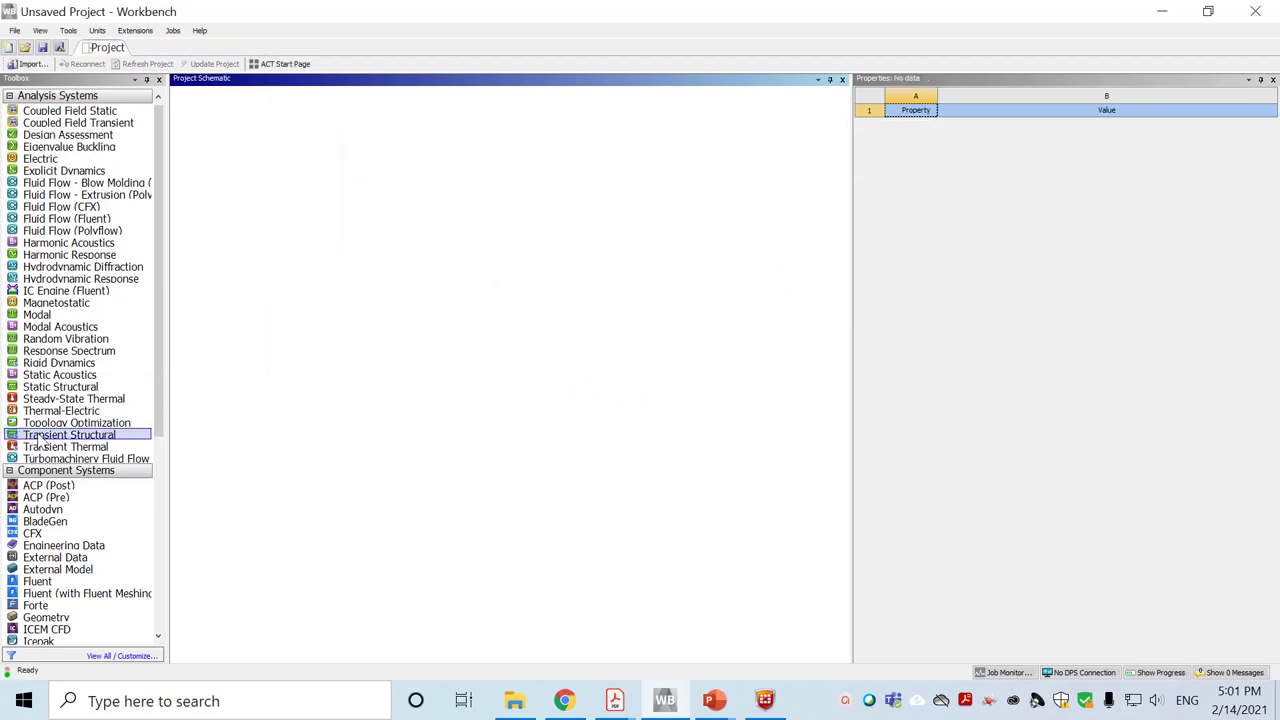
Add a Static Structural system to the project schematic and open its geometry in SpaceClaim
drag(60, 388, 240, 150)
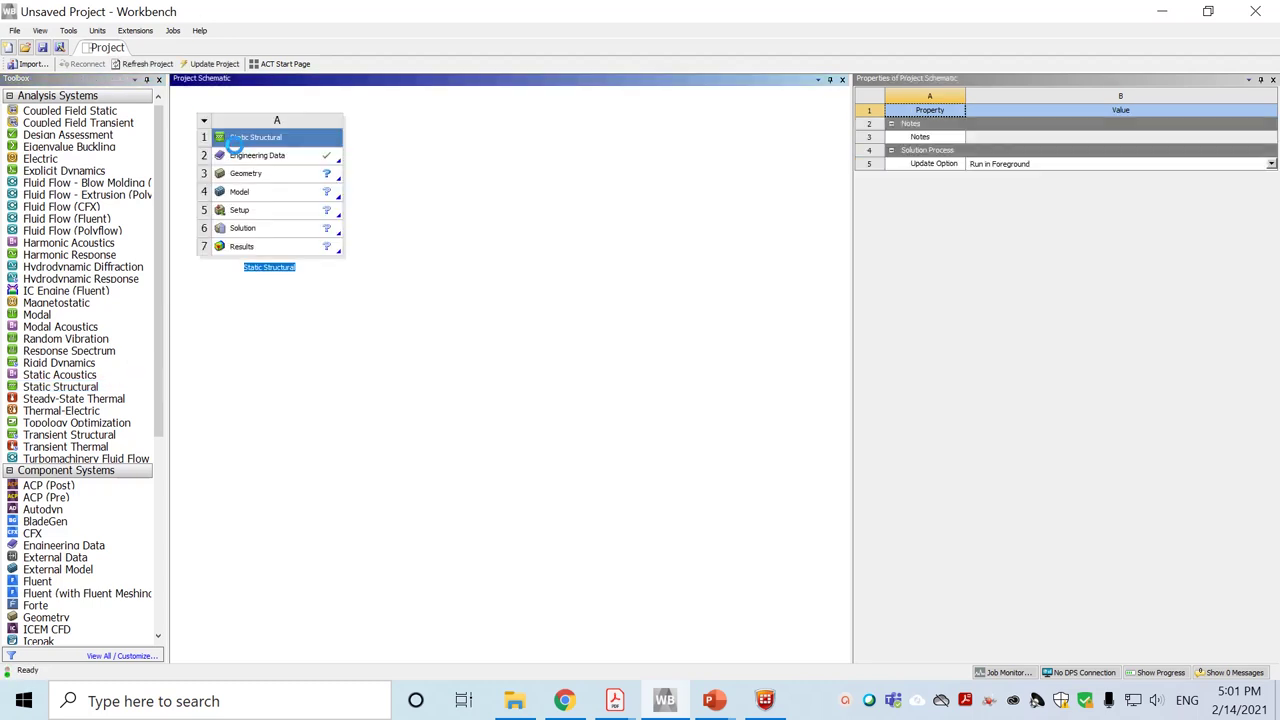
click(277, 165)
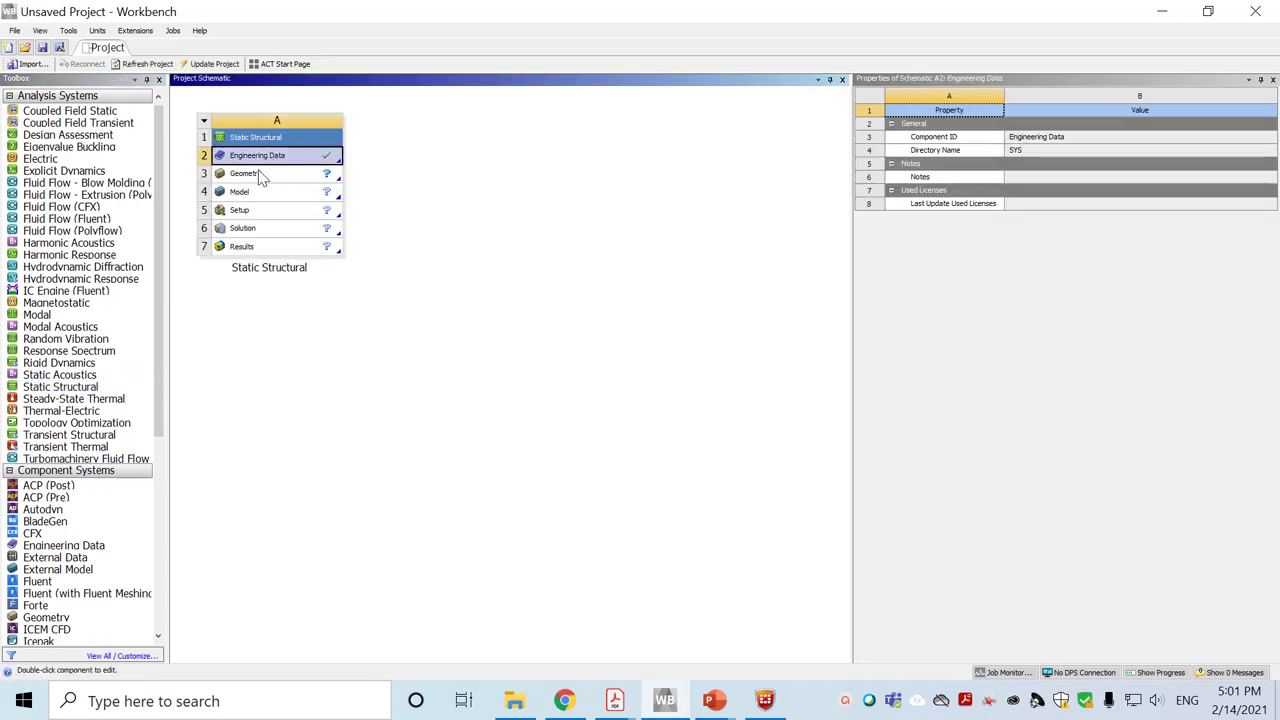
click(263, 180)
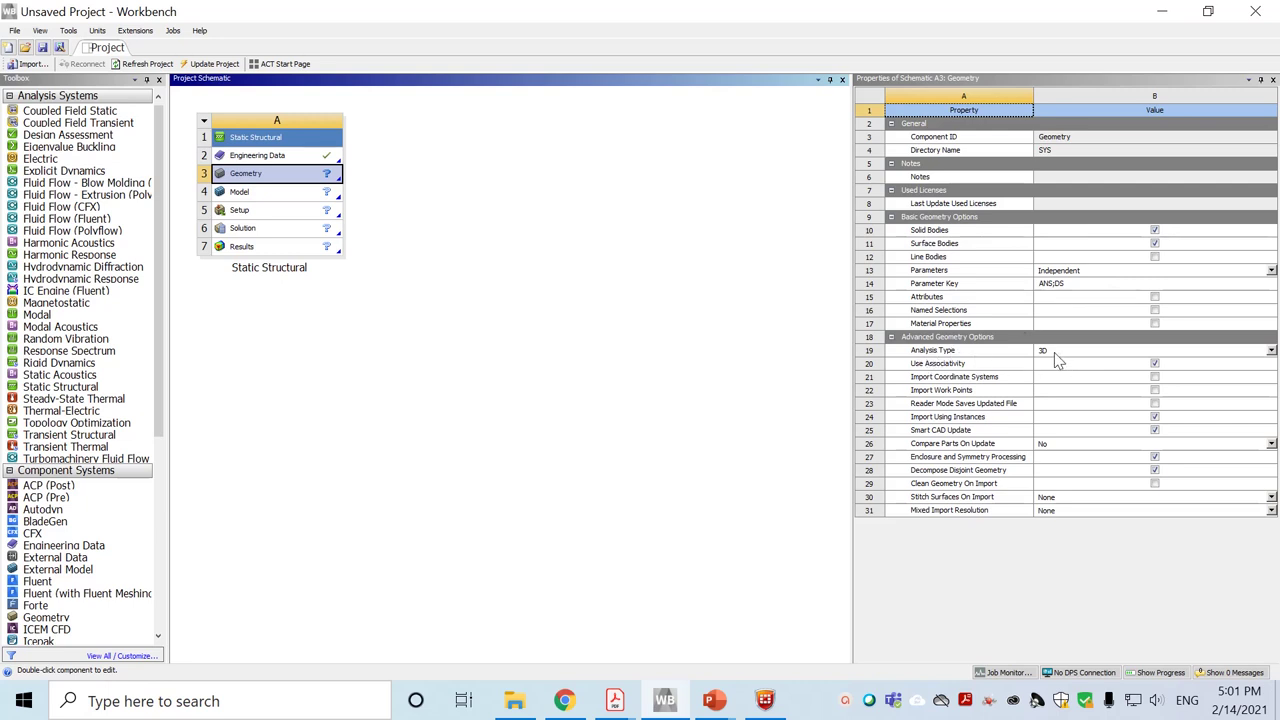
double_click(268, 184)
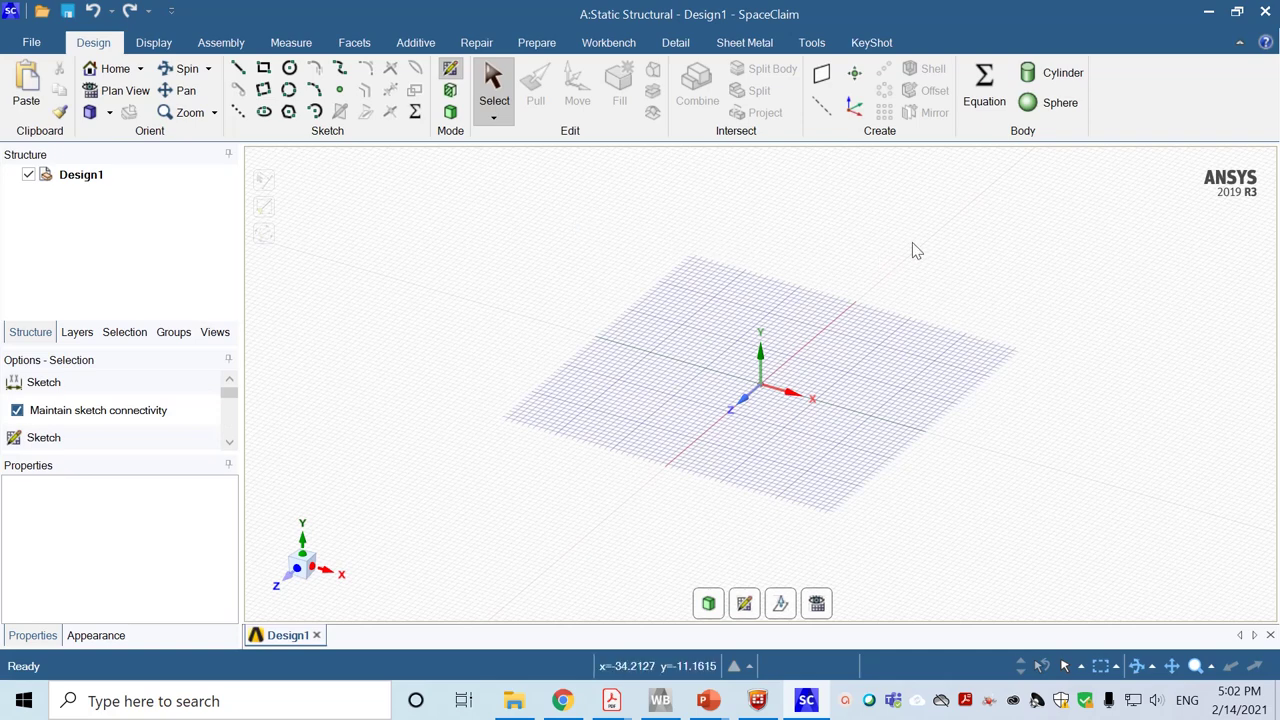
Set the document's minor grid spacing to 5 mm in the SpaceClaim units options
click(37, 50)
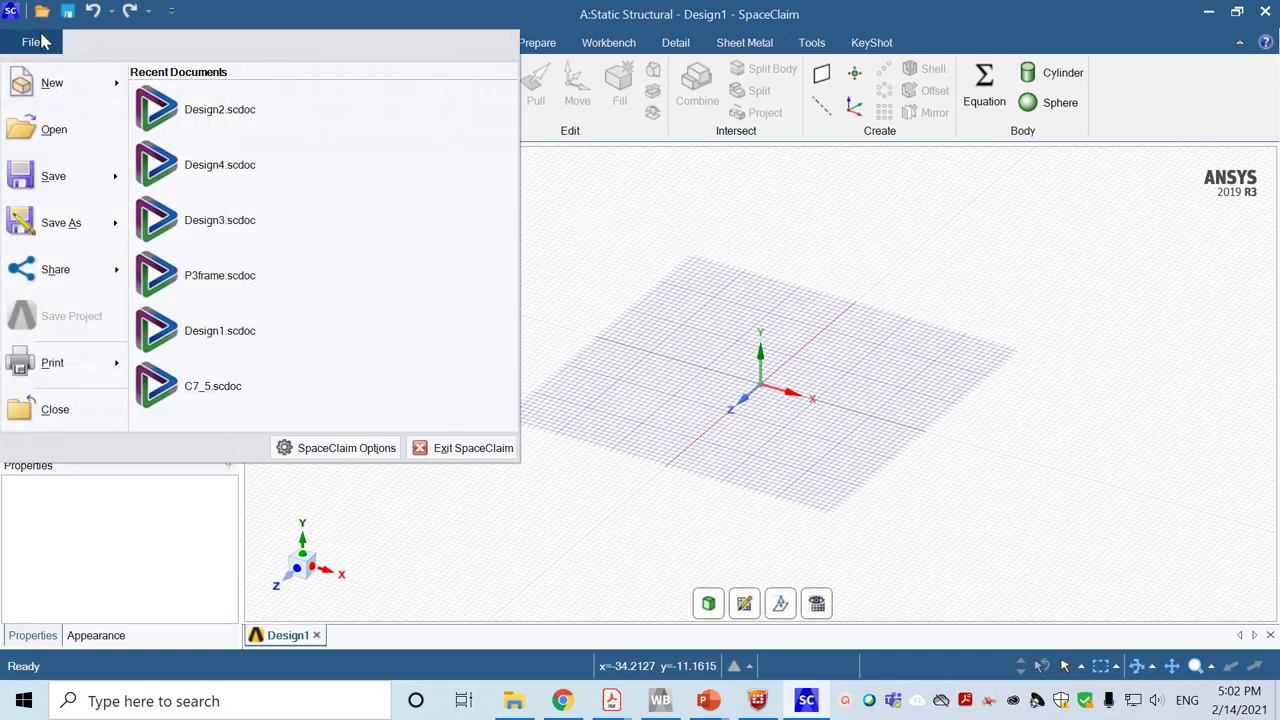
click(322, 459)
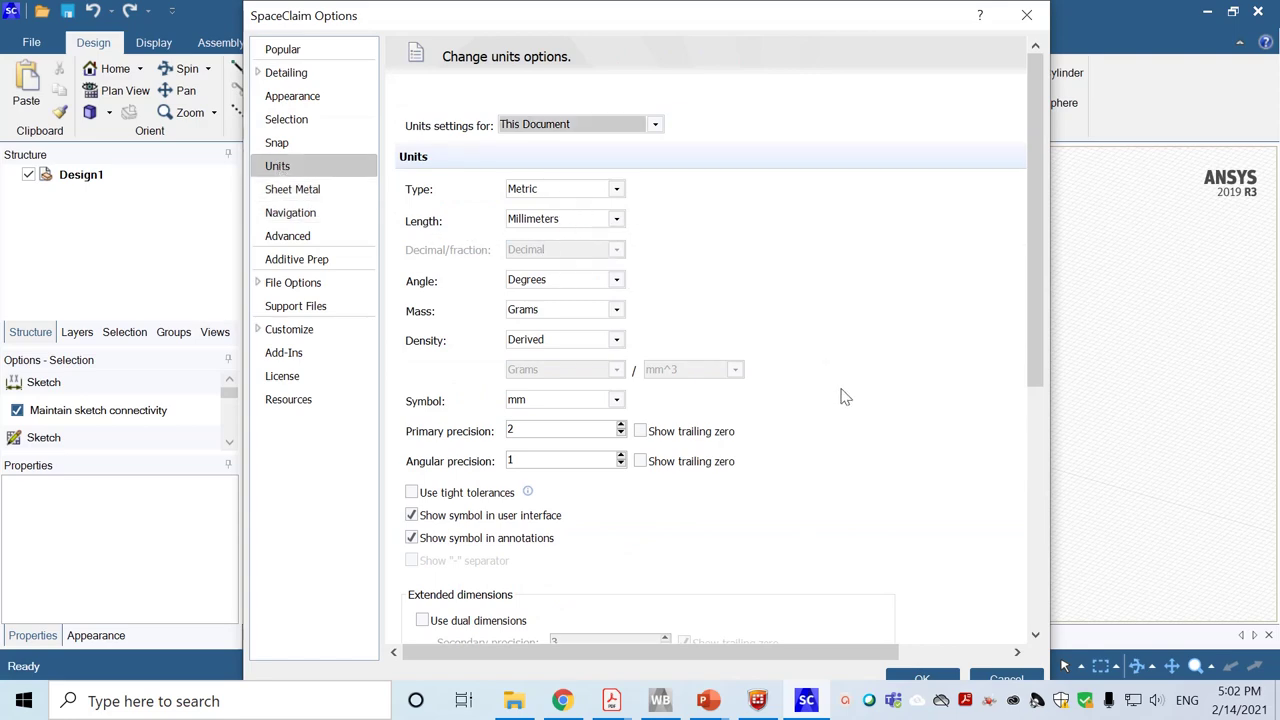
scroll(843, 383, down, 5)
click(580, 518)
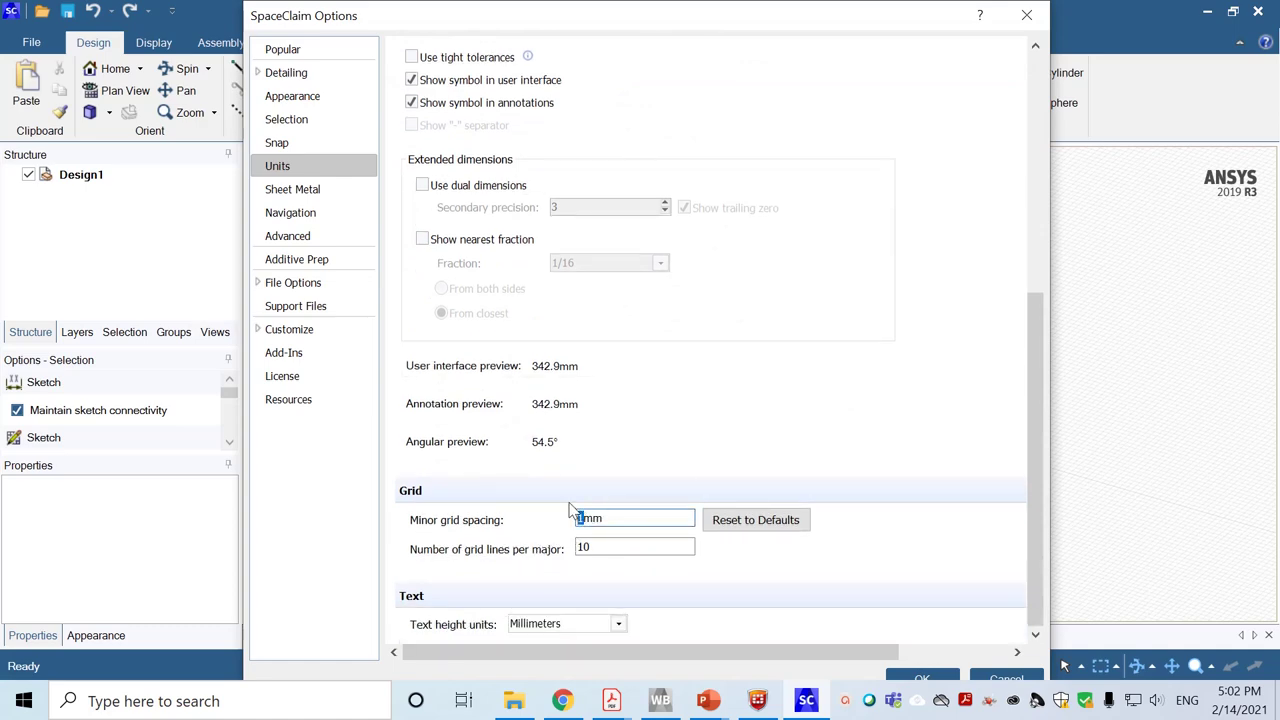
key(Return)
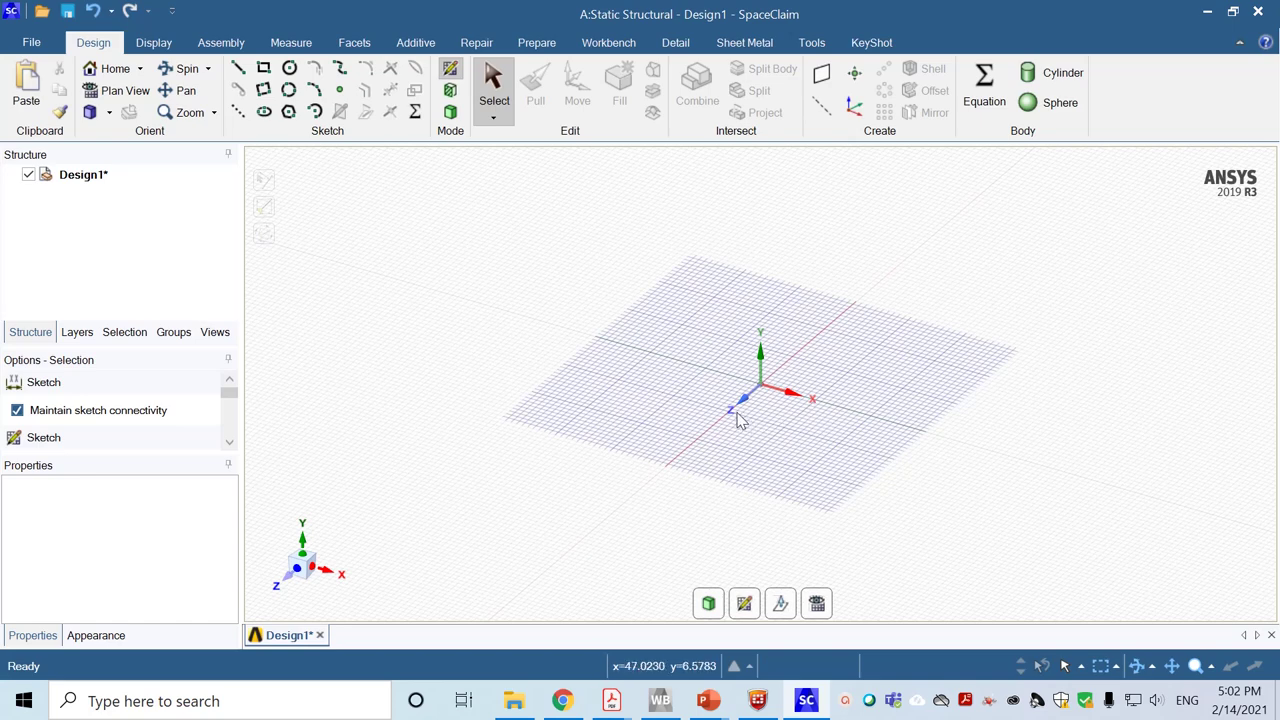
Turn the sketch grid to plan view and activate the Rectangle tool with its Cartesian dimensions option in reach
click(118, 90)
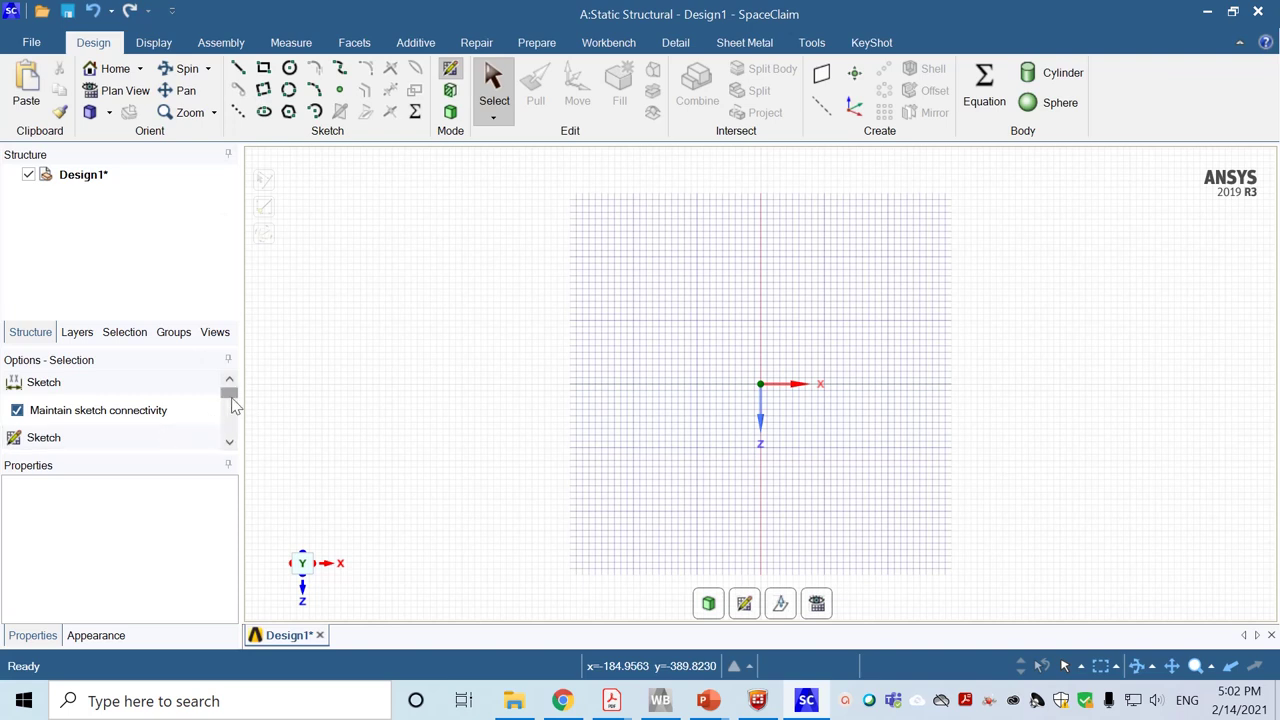
click(230, 444)
click(230, 444)
click(230, 444)
click(230, 444)
click(230, 444)
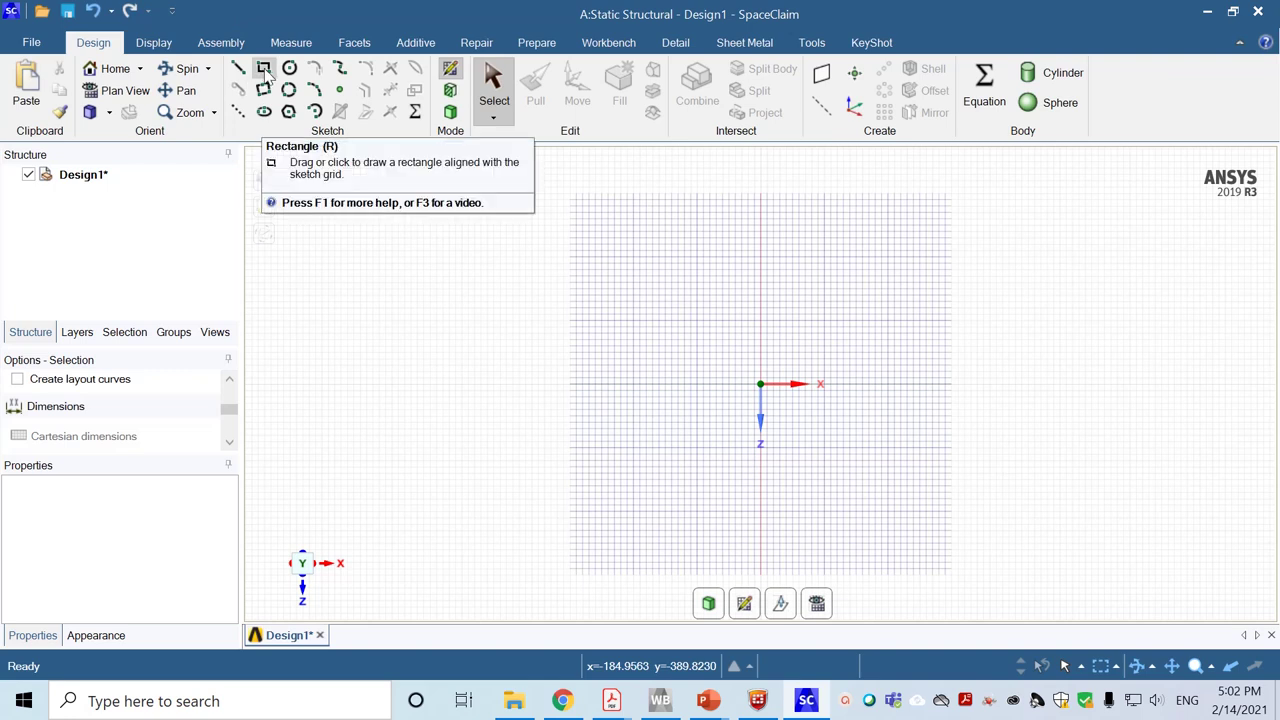
click(265, 70)
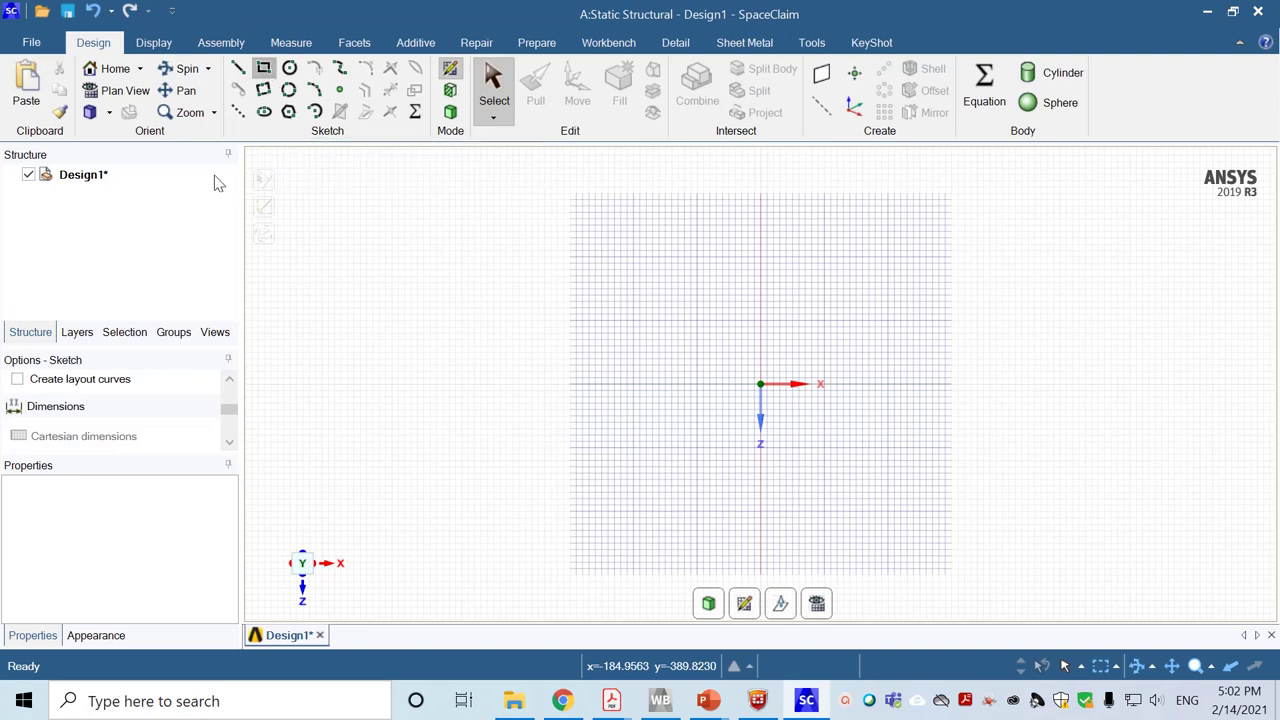
click(229, 444)
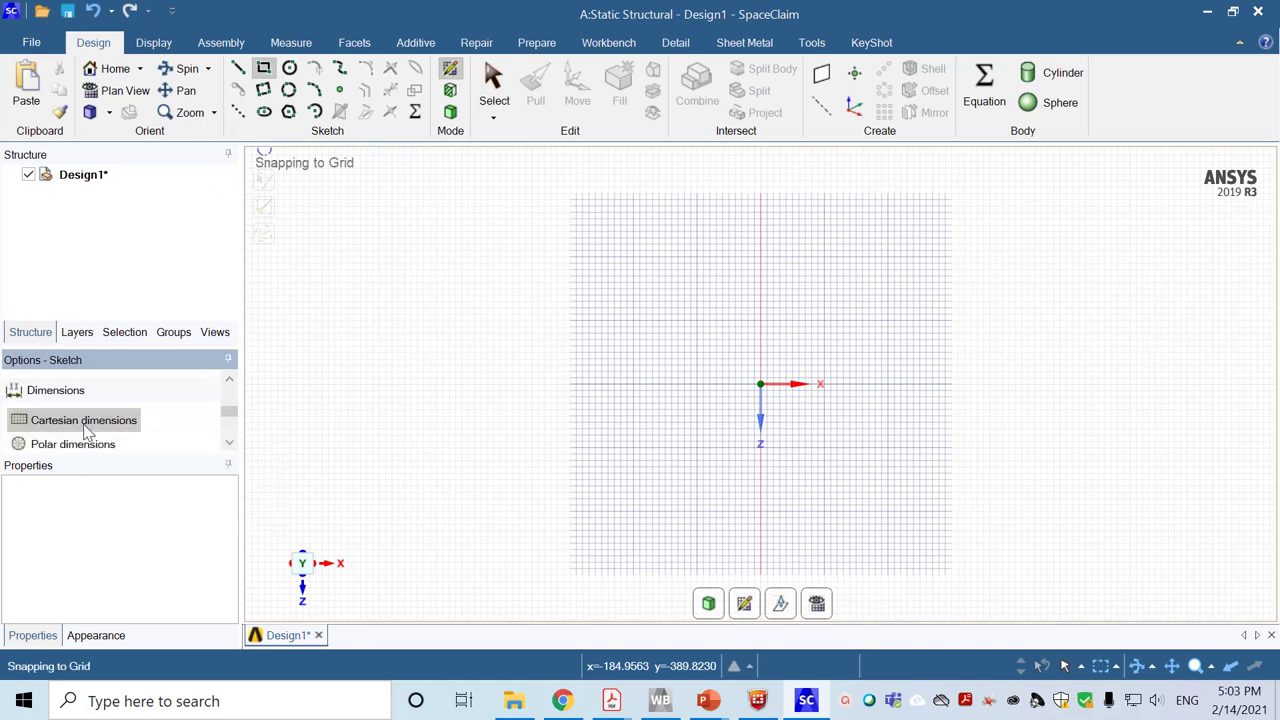
click(761, 386)
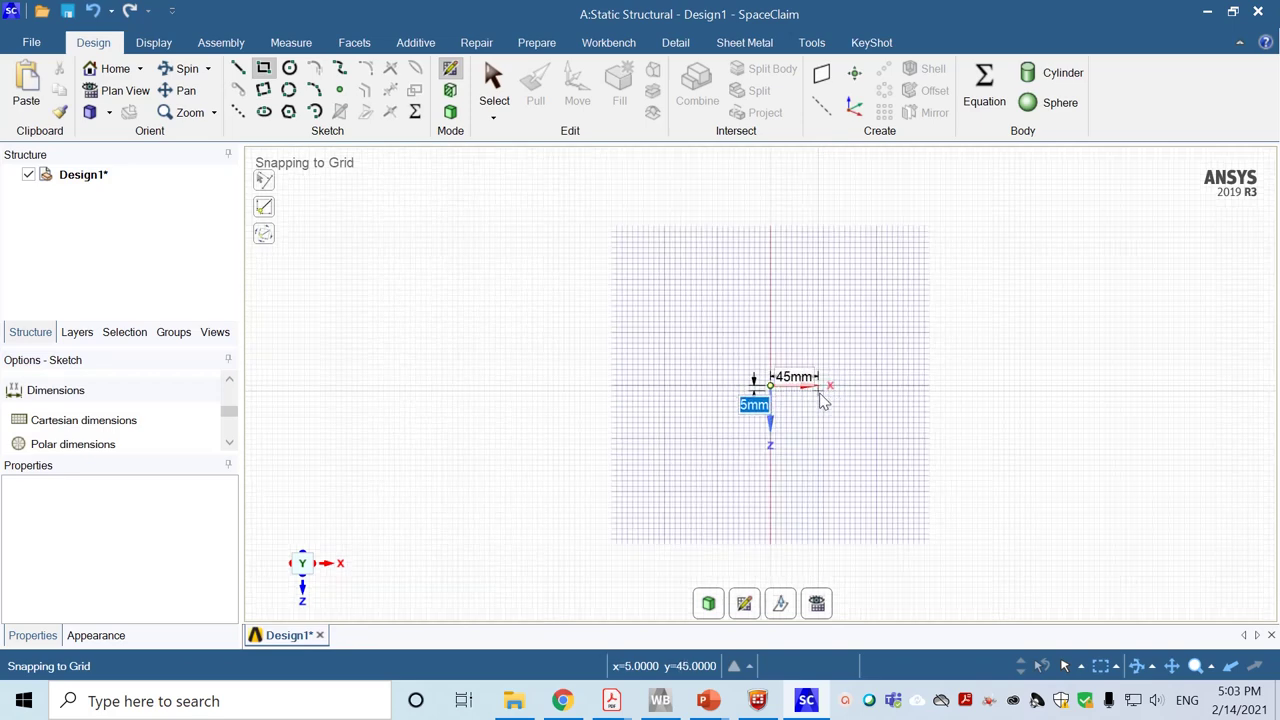
scroll(821, 397, up, 2)
text(0)
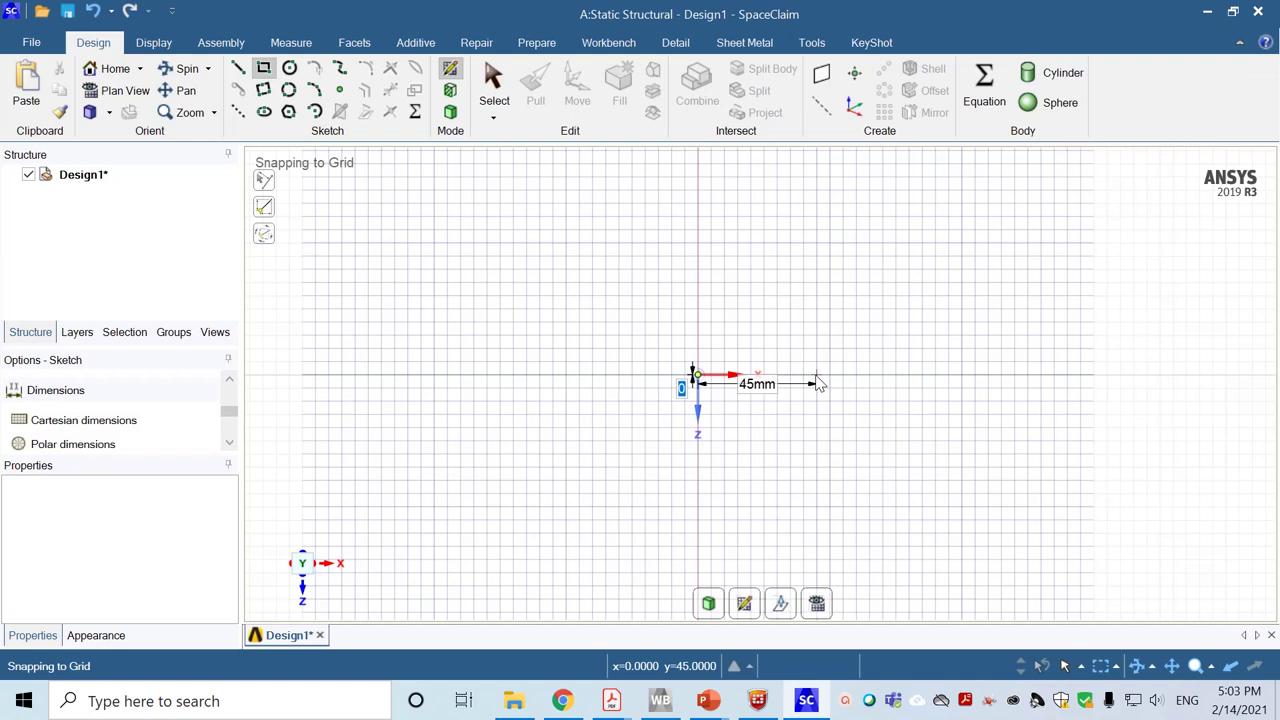
click(816, 382)
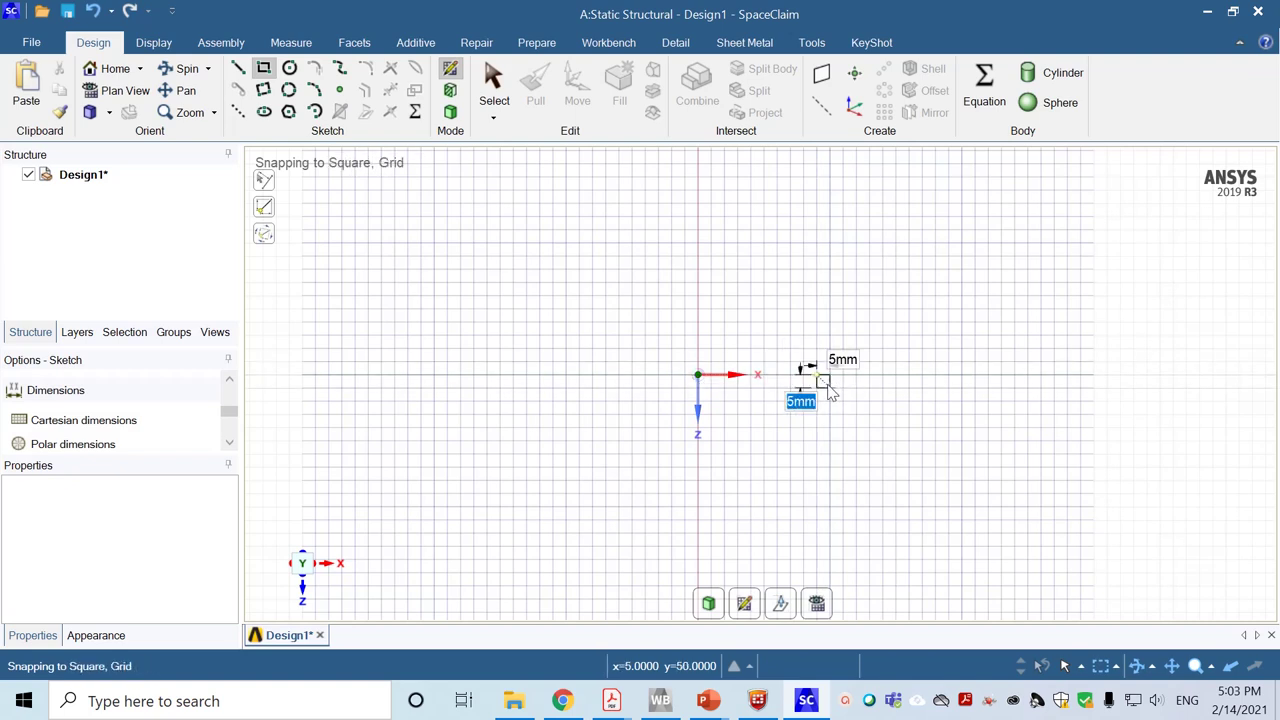
key(Escape)
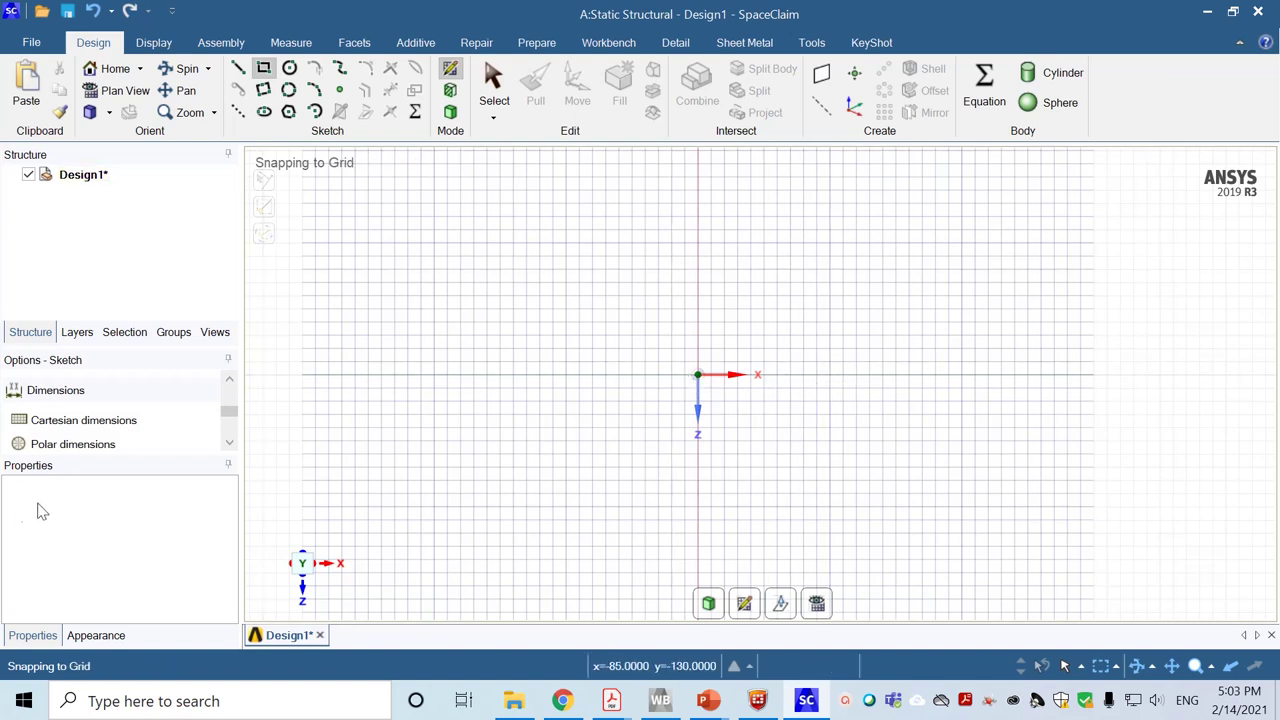
Sketch a 10 mm square centred on the X axis with Cartesian dimensions, its first corner 40 mm along X and -5 mm along Z from the origin
click(40, 420)
click(697, 375)
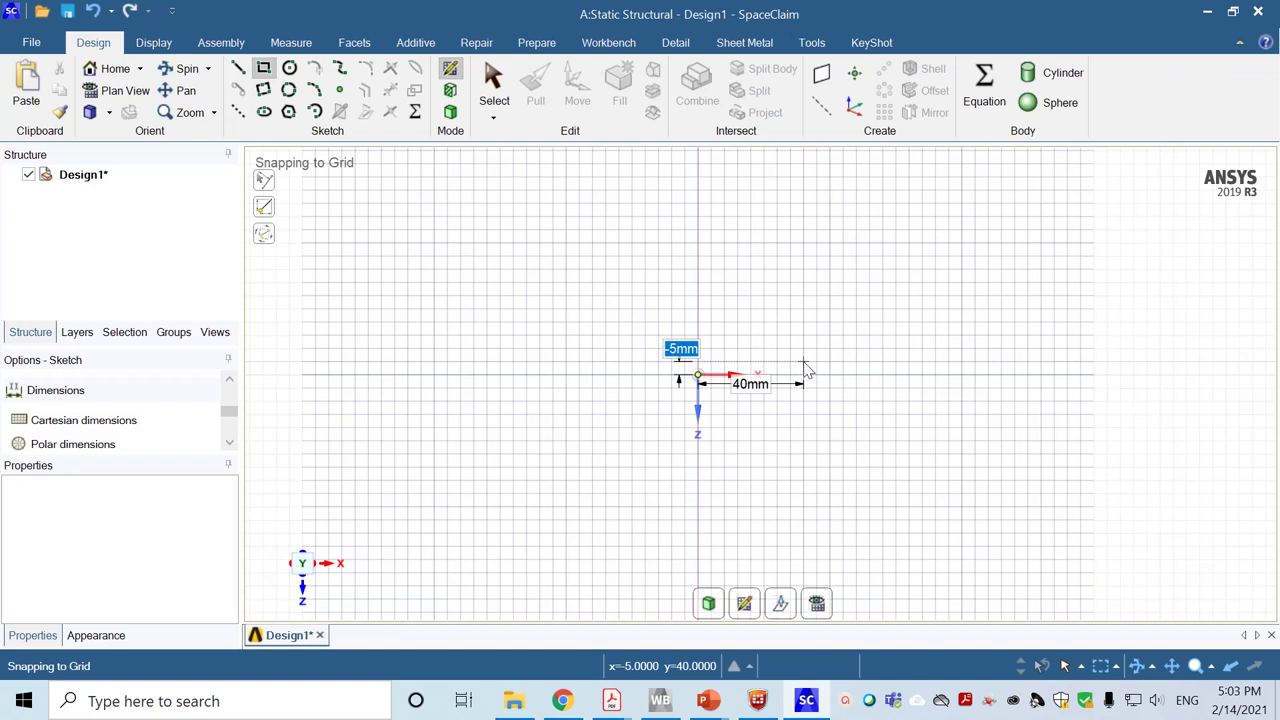
key(Escape)
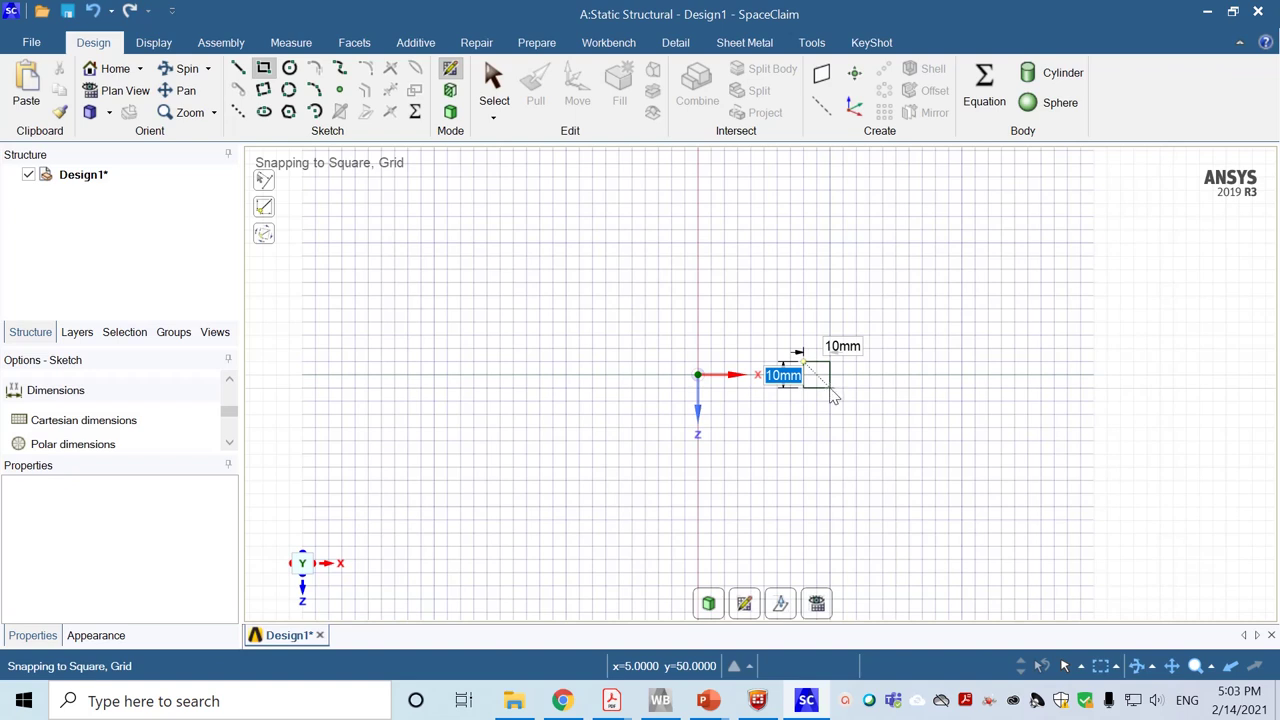
click(830, 389)
key(Escape)
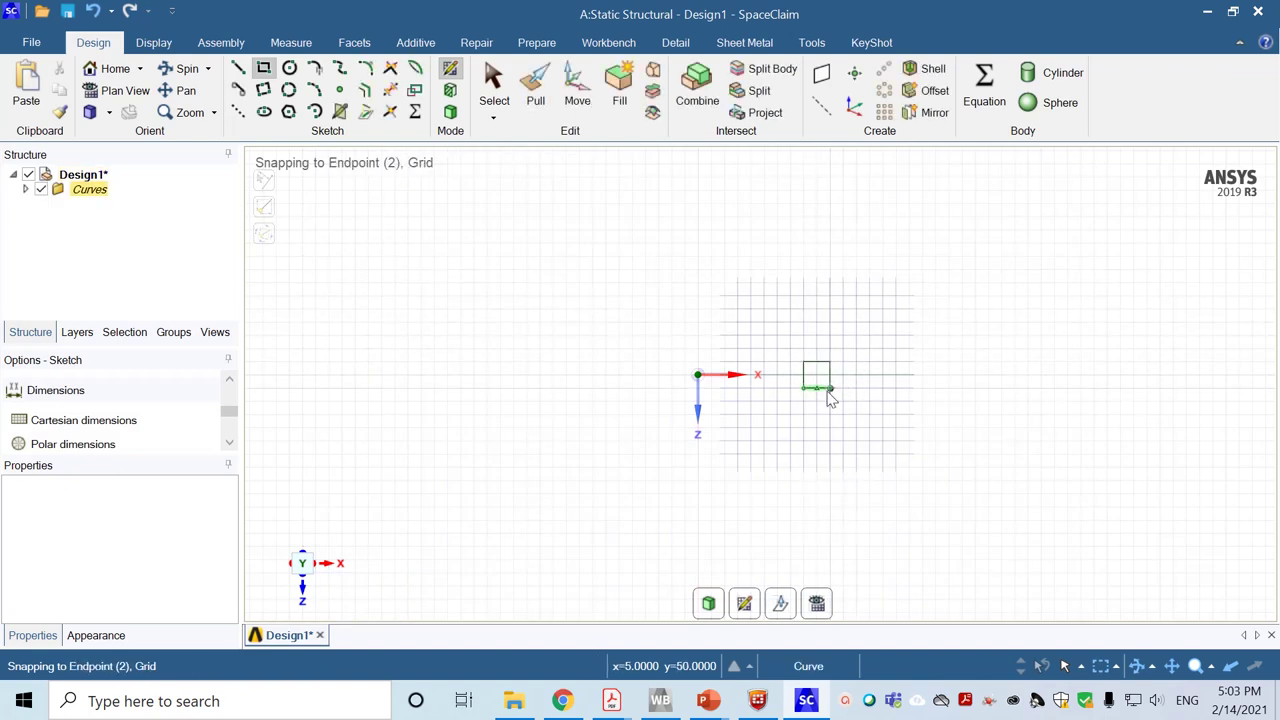
click(834, 376)
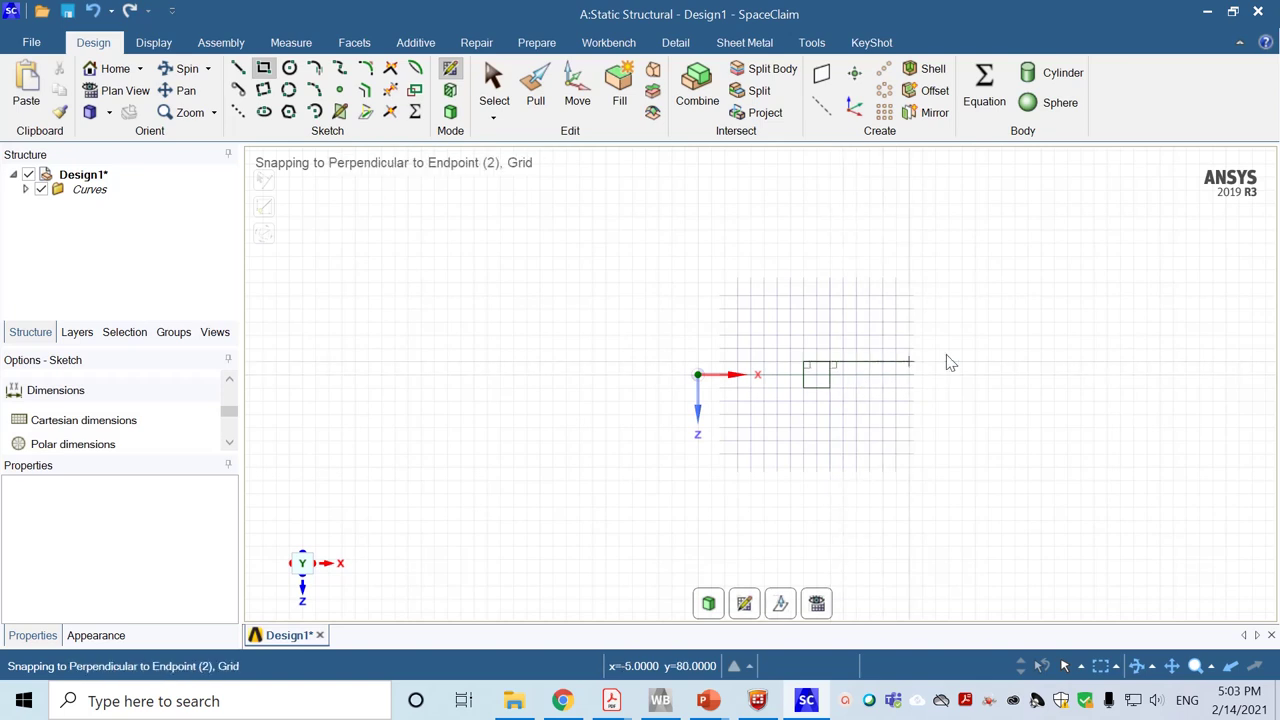
key(Escape)
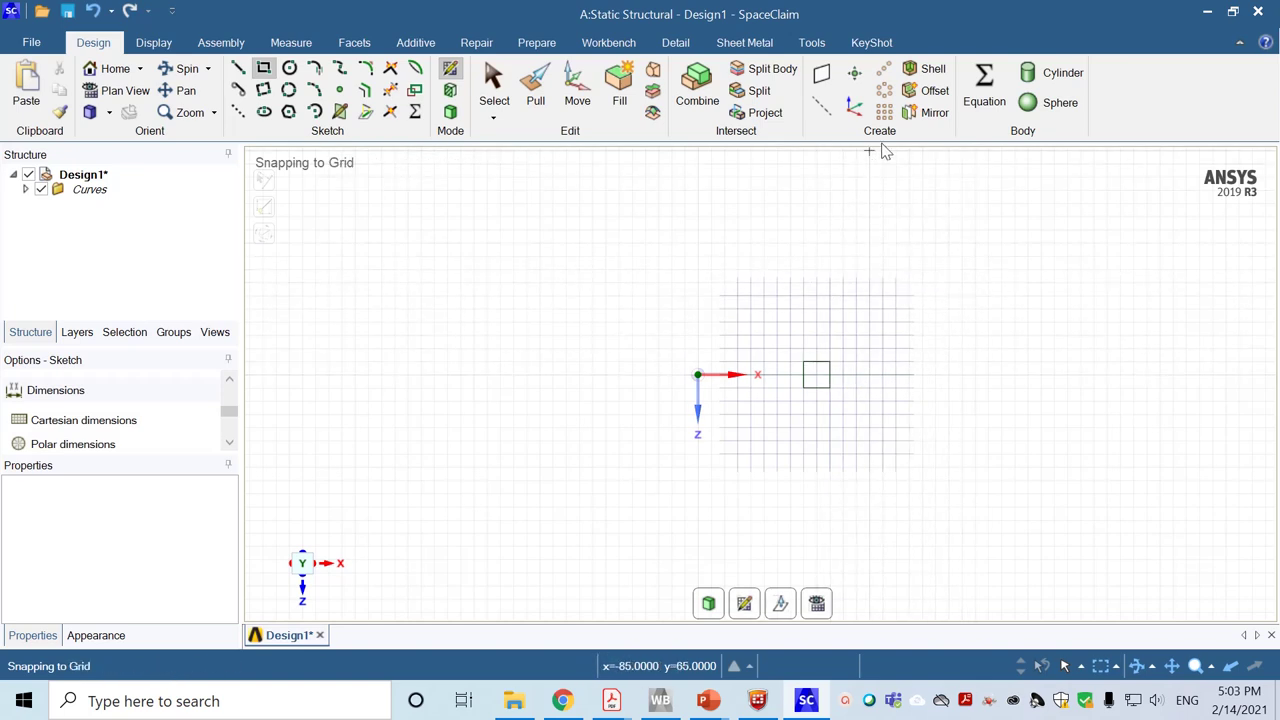
Create a circular pattern of the square surface about the vertical axis through the origin, with a count of 3 over 360°
click(884, 92)
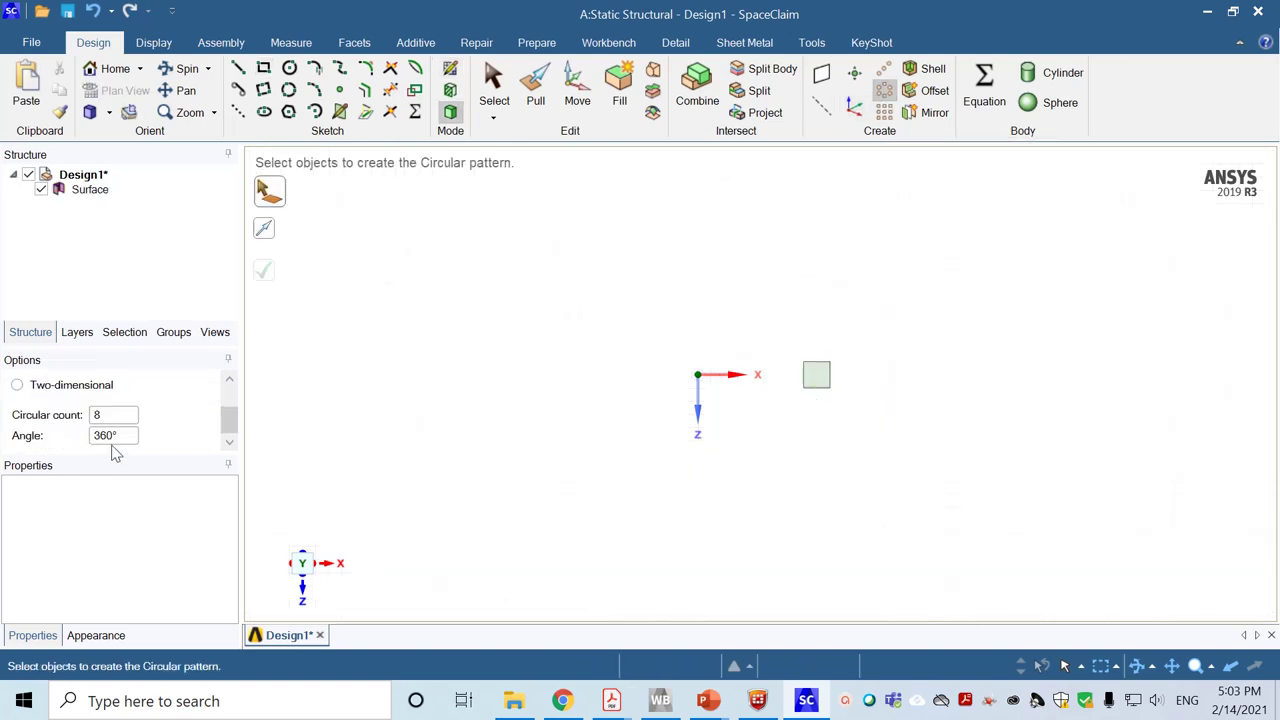
double_click(104, 416)
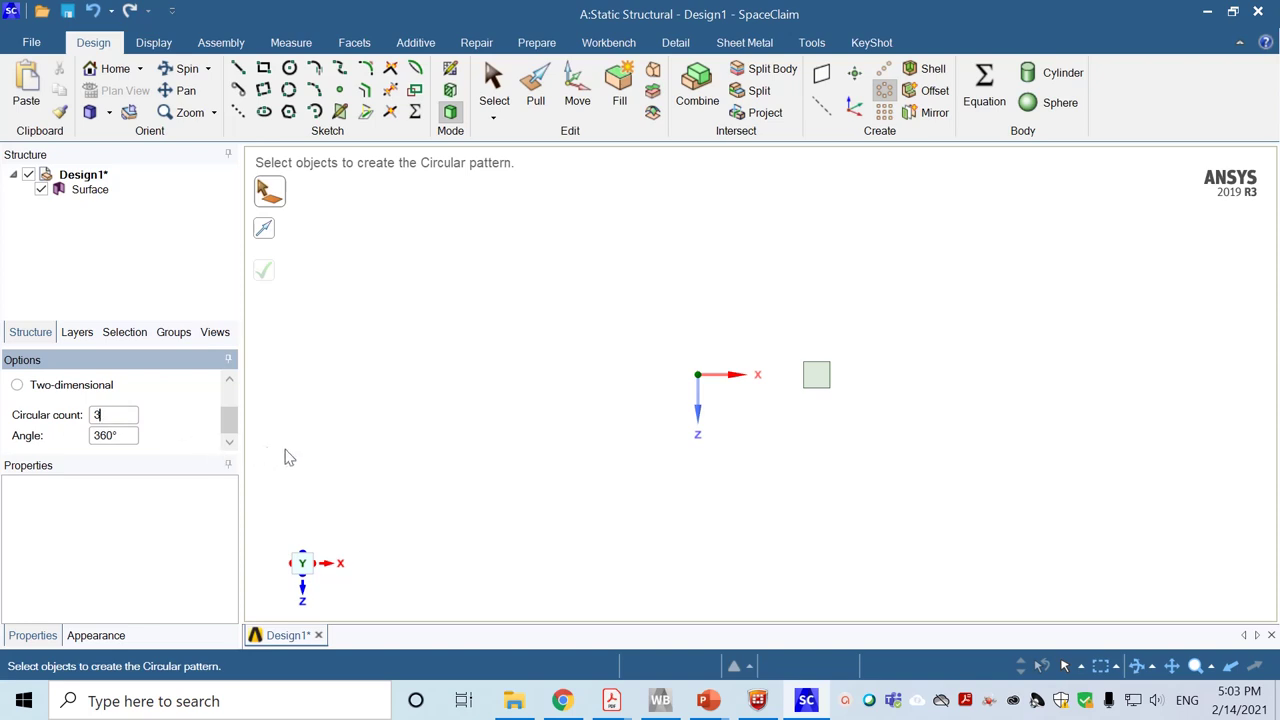
click(291, 450)
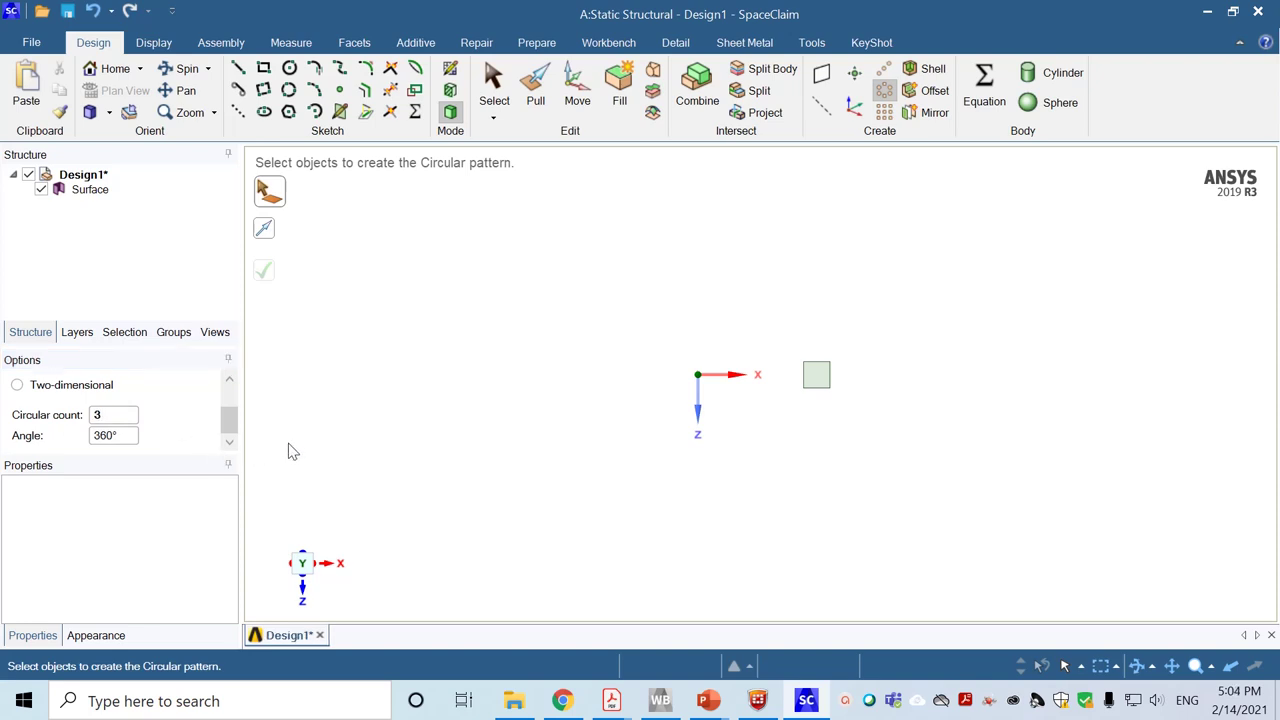
click(818, 381)
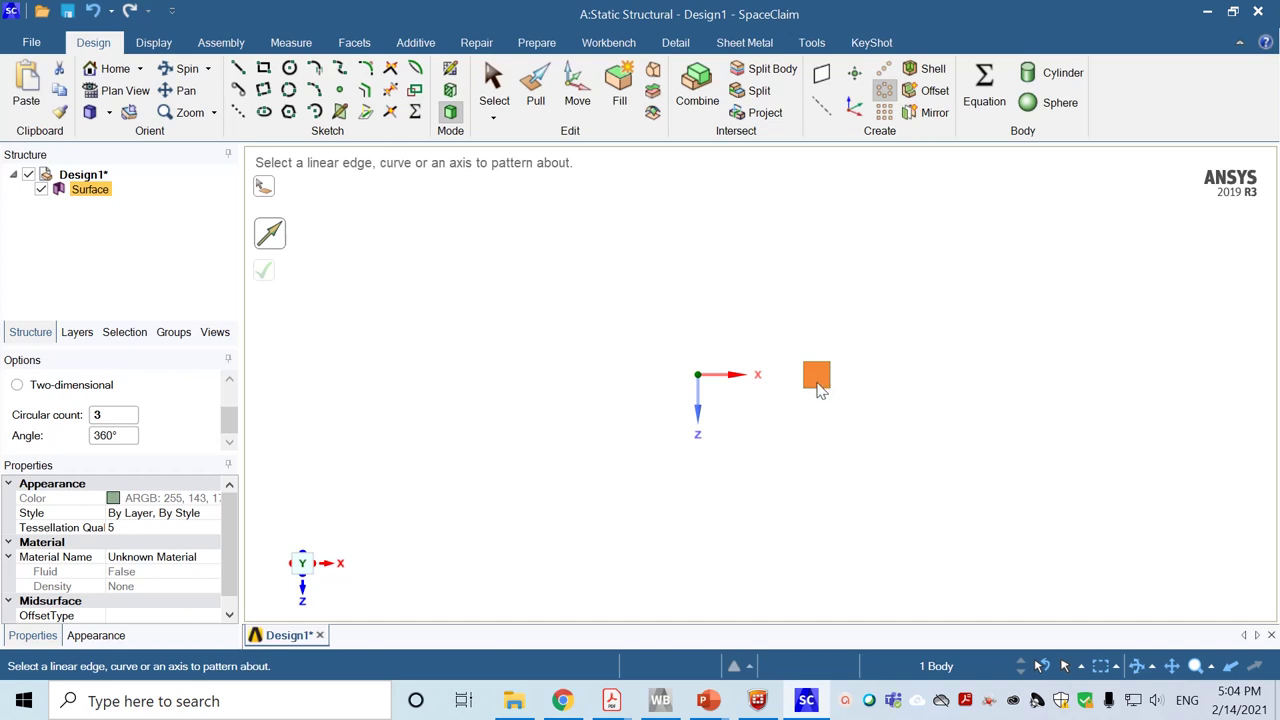
click(699, 376)
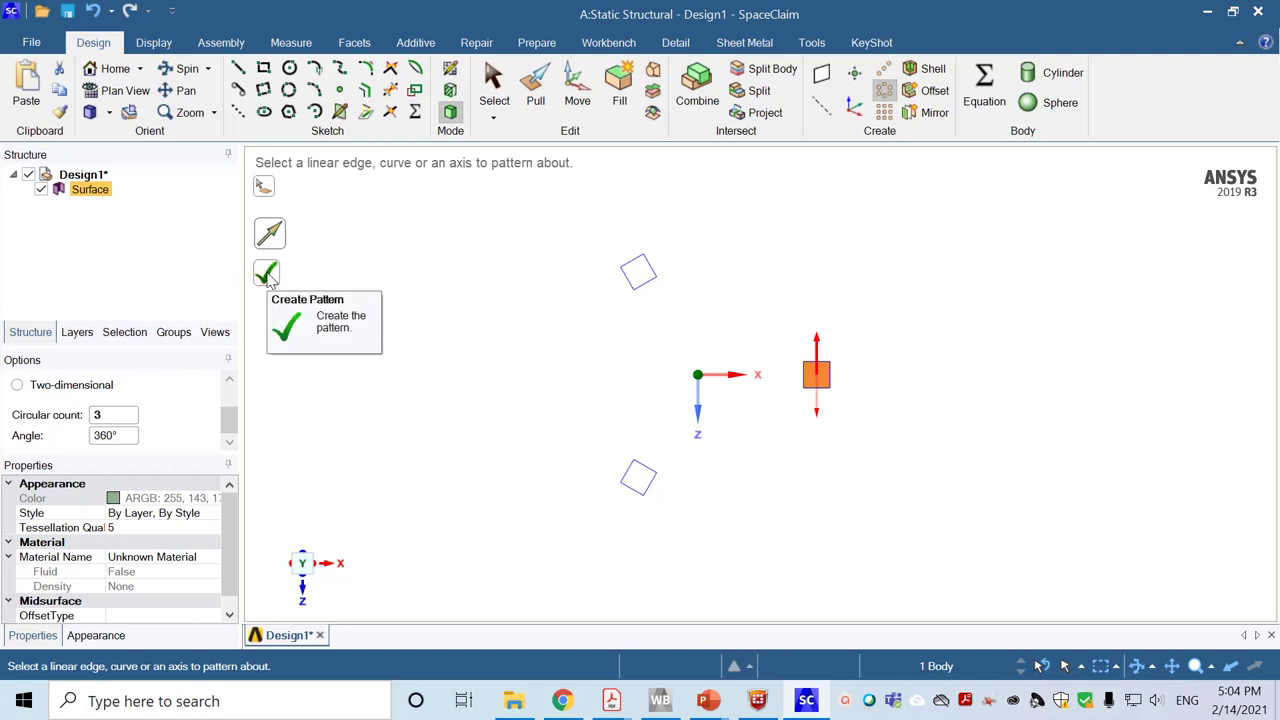
click(267, 274)
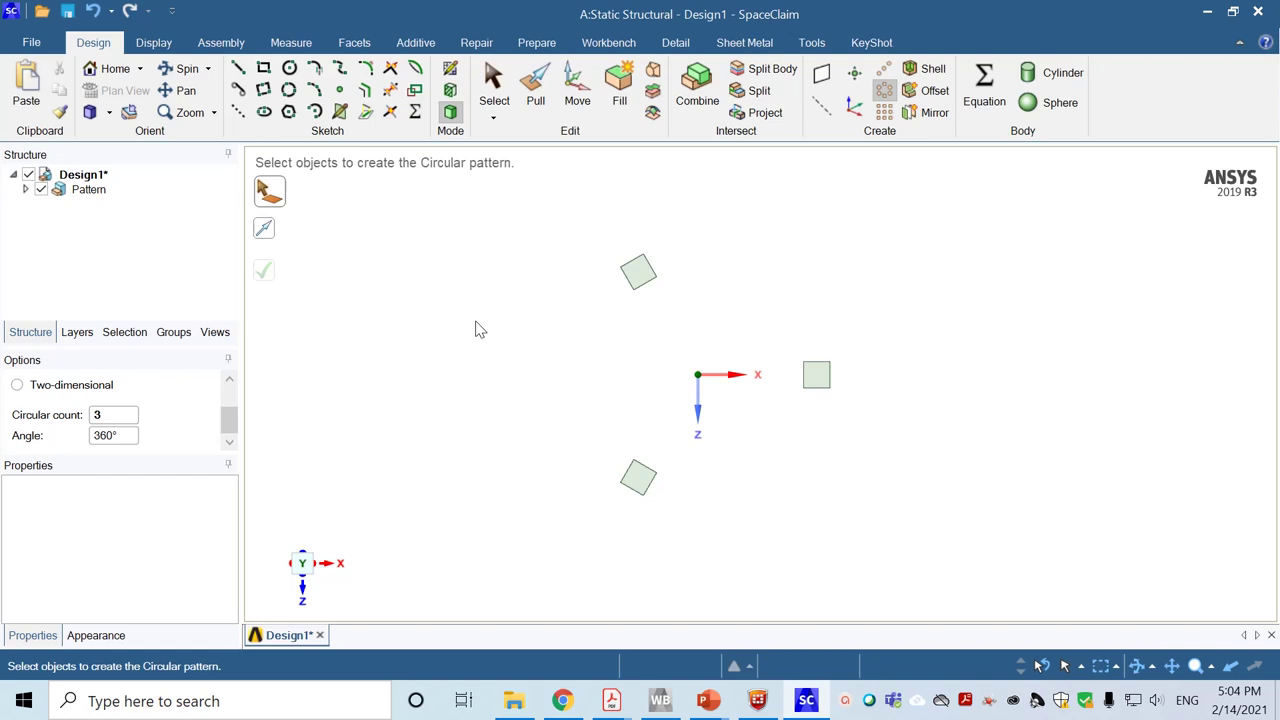
Select the patterned square on the X axis with the Pull tool and pick the Z axis as its pull direction
click(535, 103)
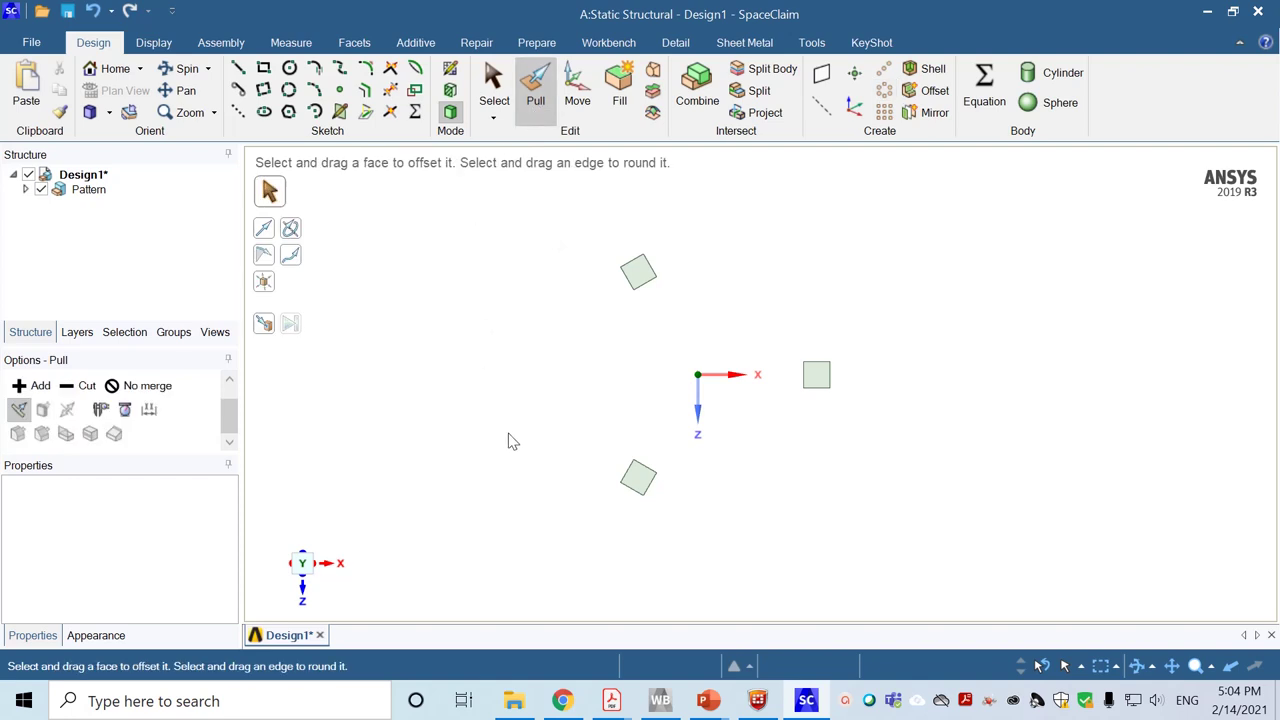
click(815, 377)
click(820, 407)
click(819, 379)
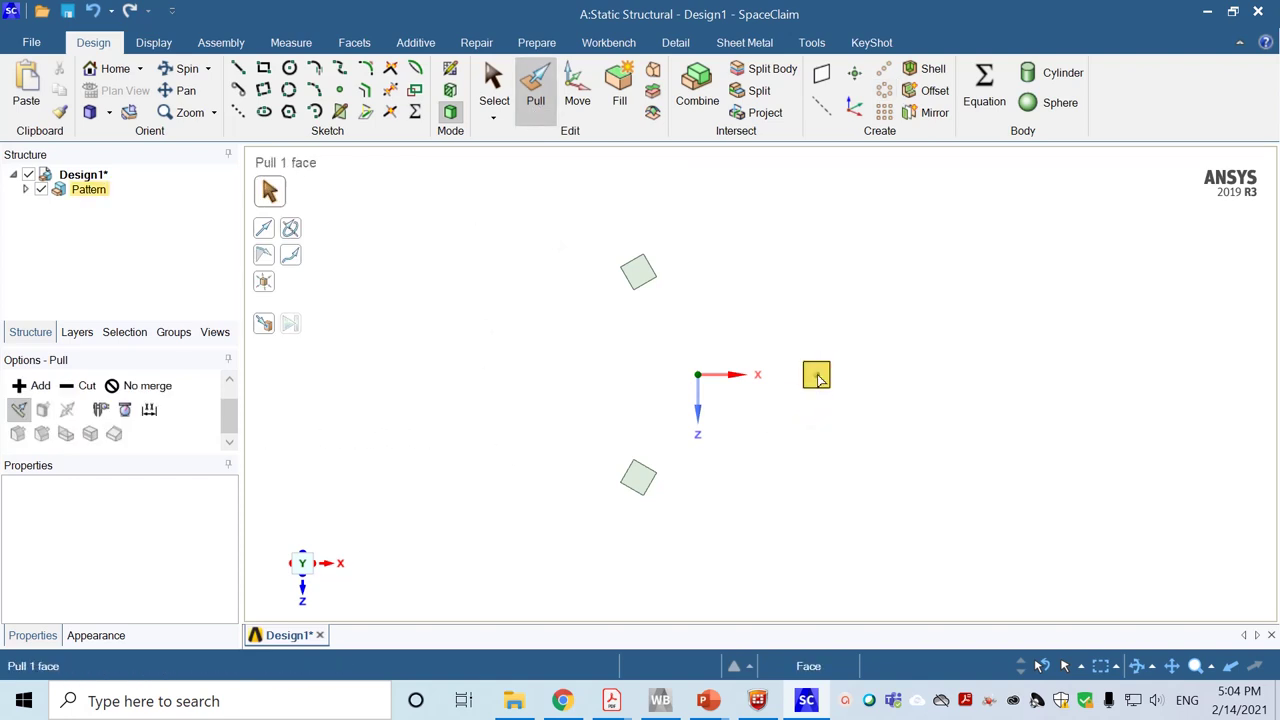
click(817, 378)
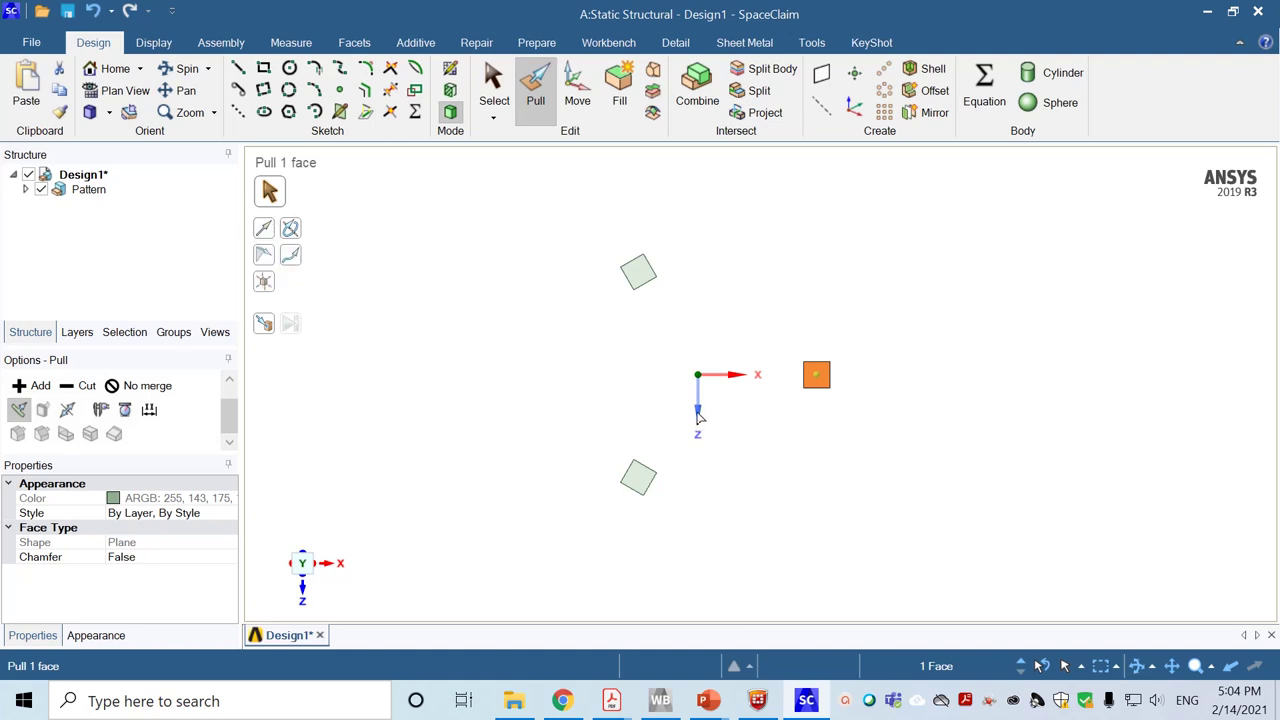
key(Escape)
click(816, 385)
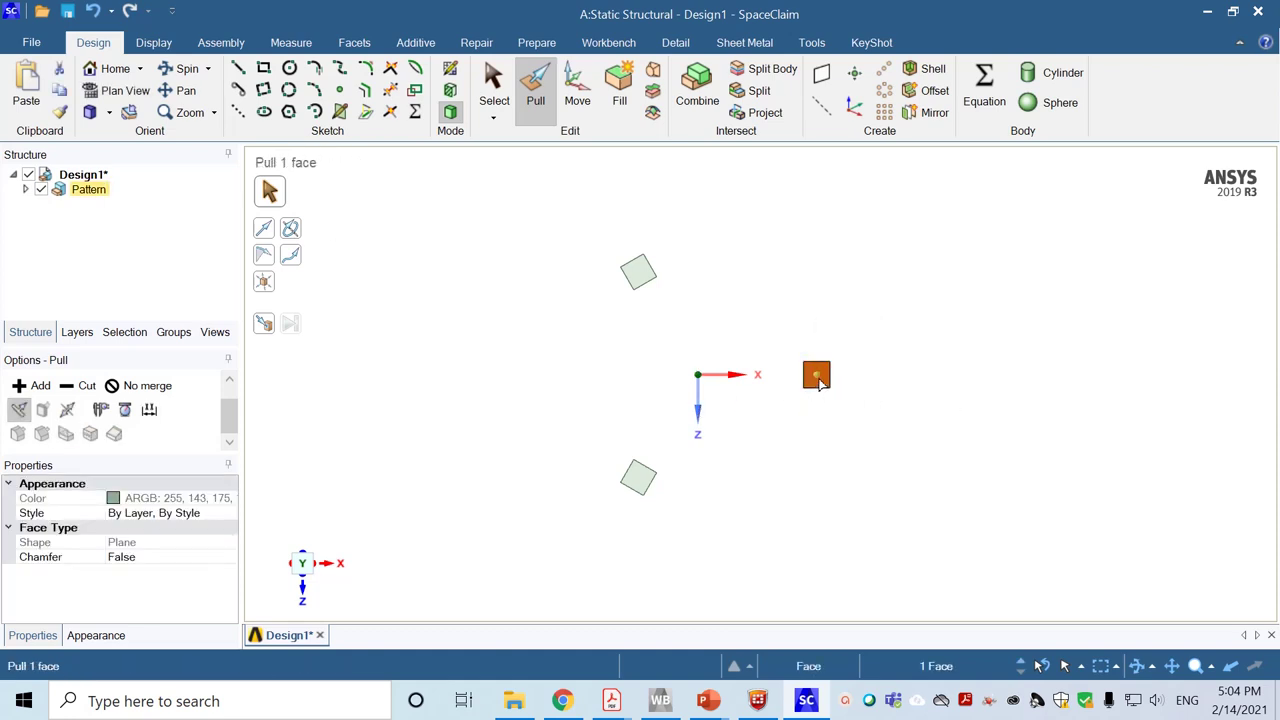
click(265, 230)
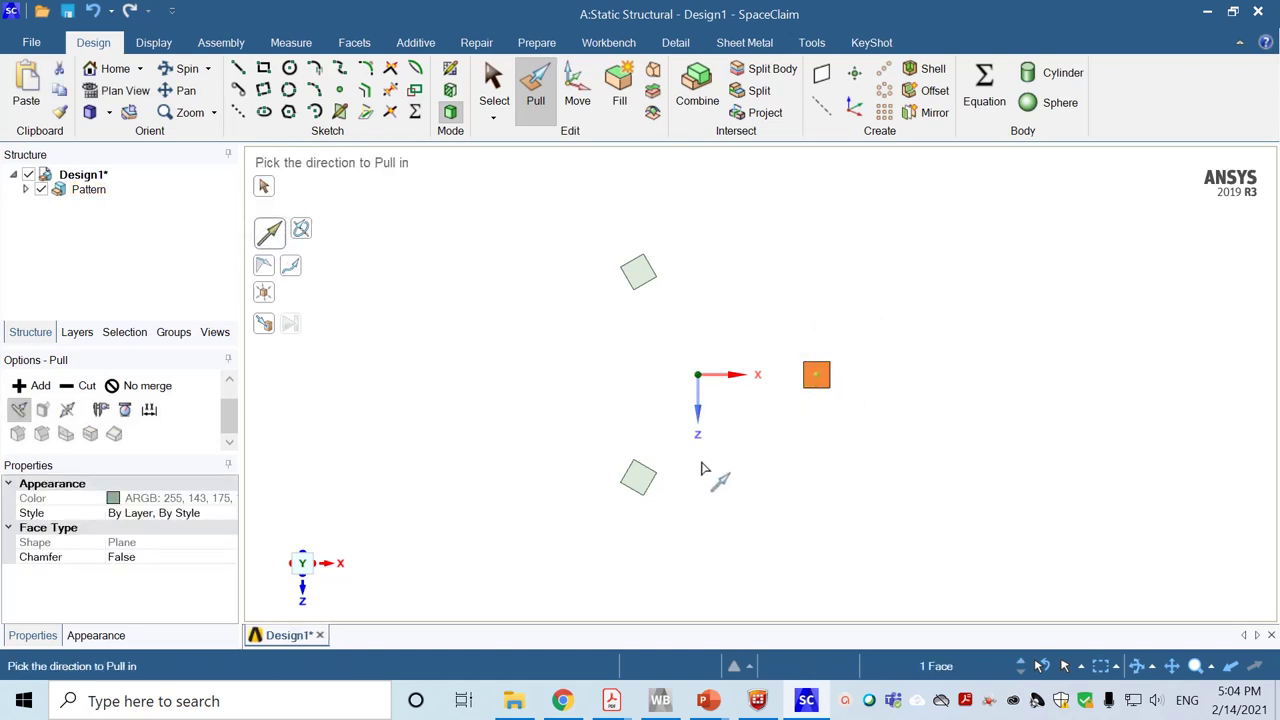
click(698, 410)
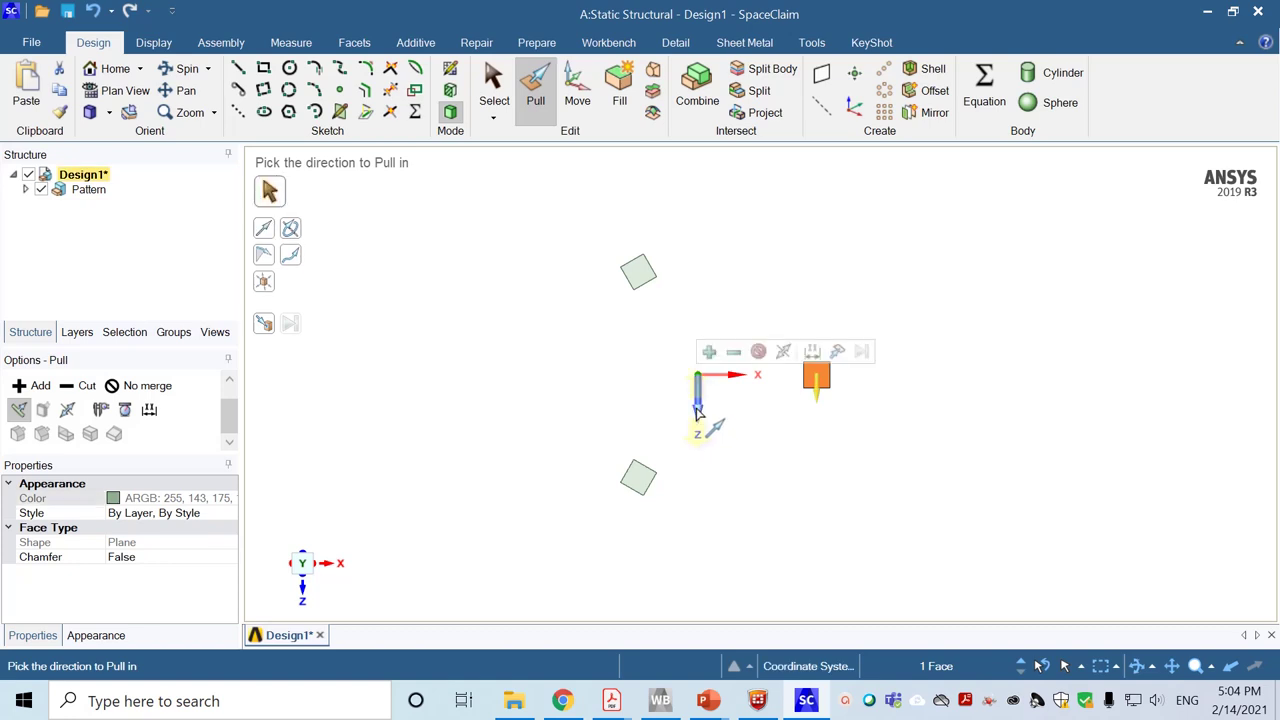
Revolve the square face 90° about the Z axis to form the three curved legs
middle_drag(576, 412, 567, 321)
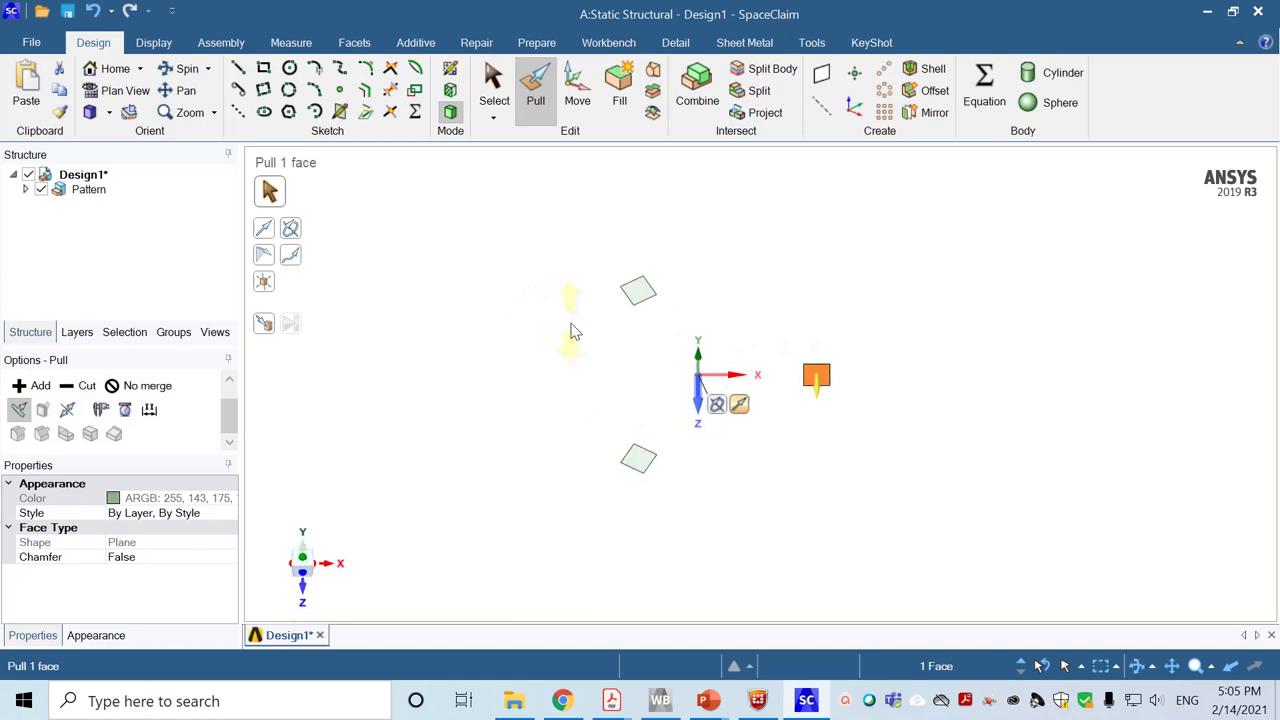
click(716, 405)
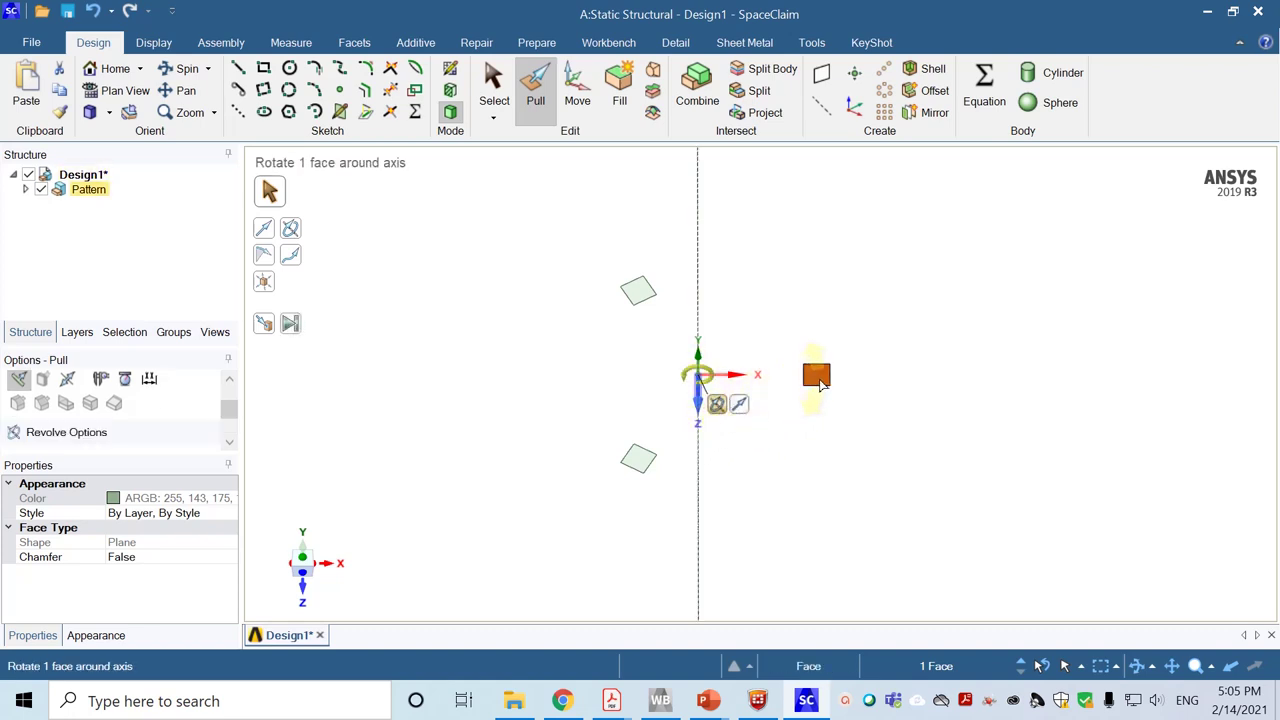
drag(816, 363, 705, 306)
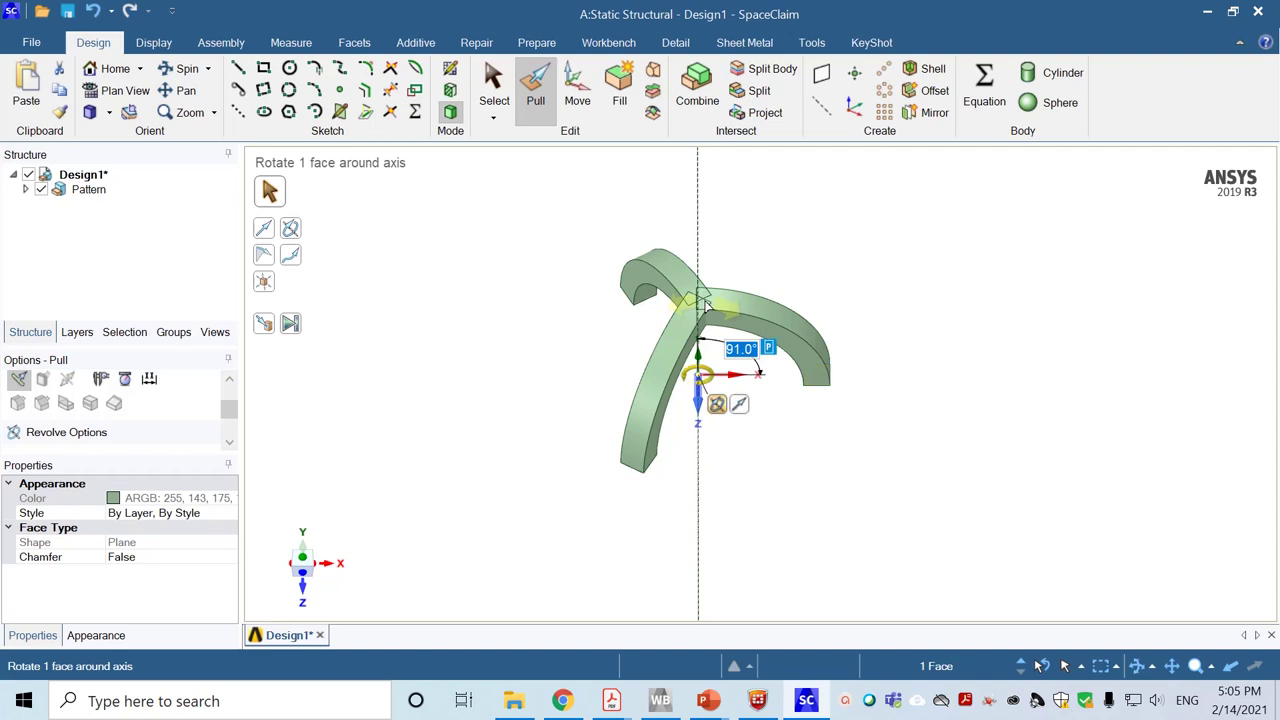
text(90)
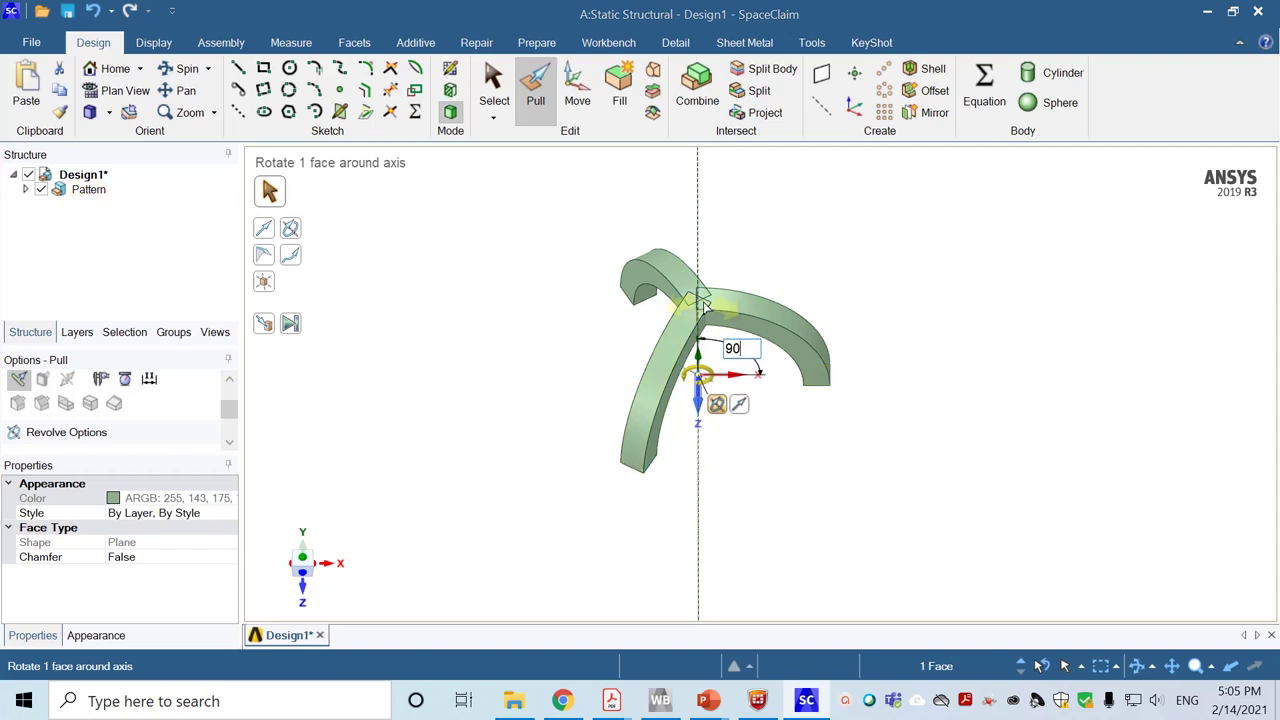
key(Return)
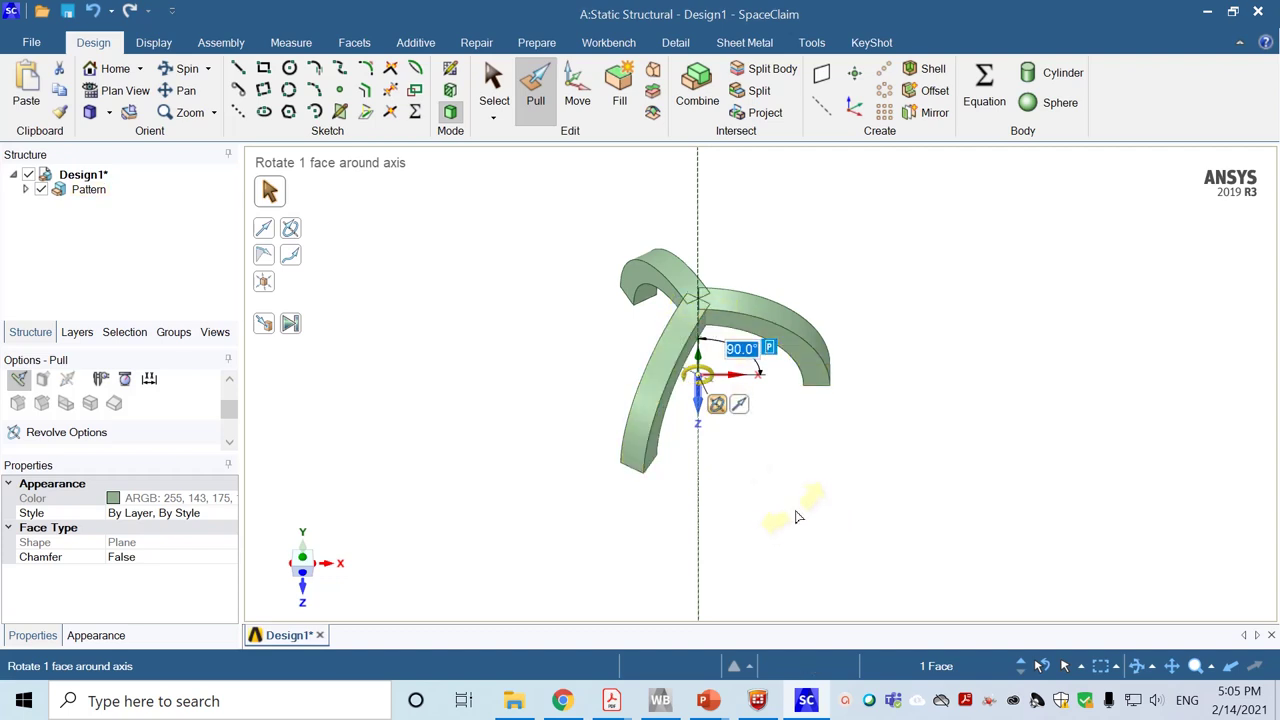
click(797, 511)
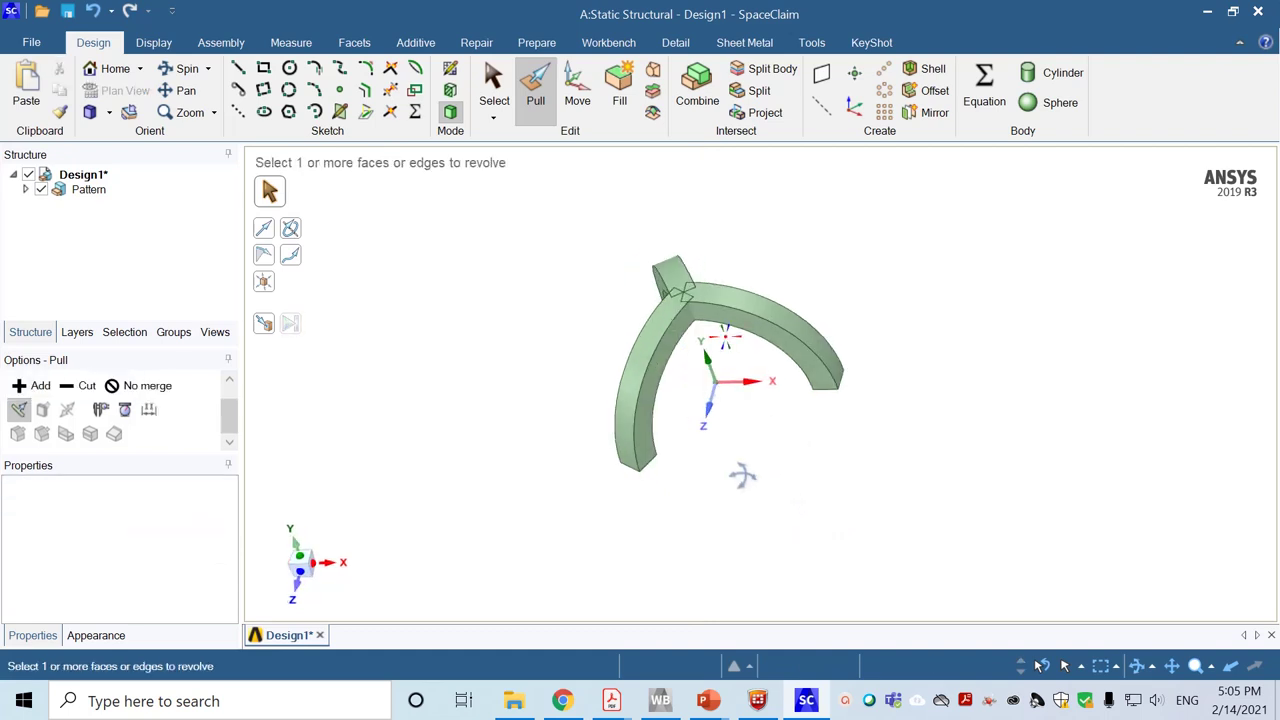
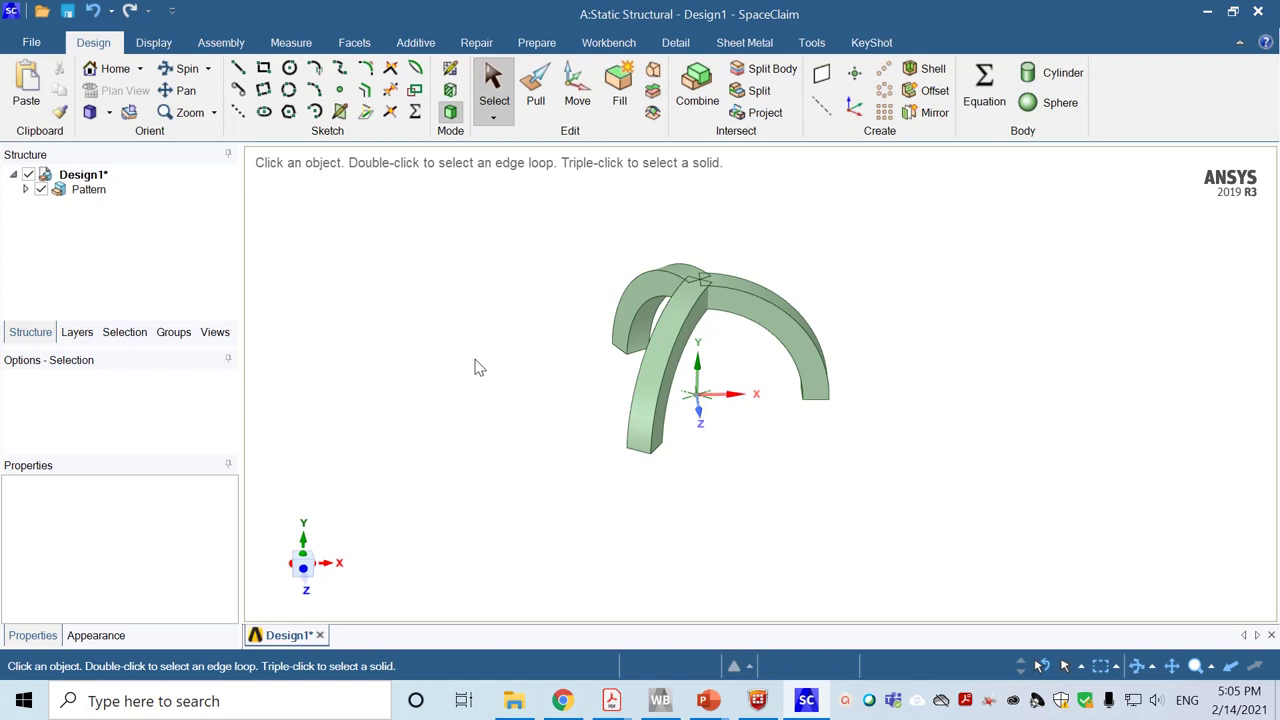
Sketch a 20 mm diameter circle centred on the origin in the horizontal XZ plane
click(451, 72)
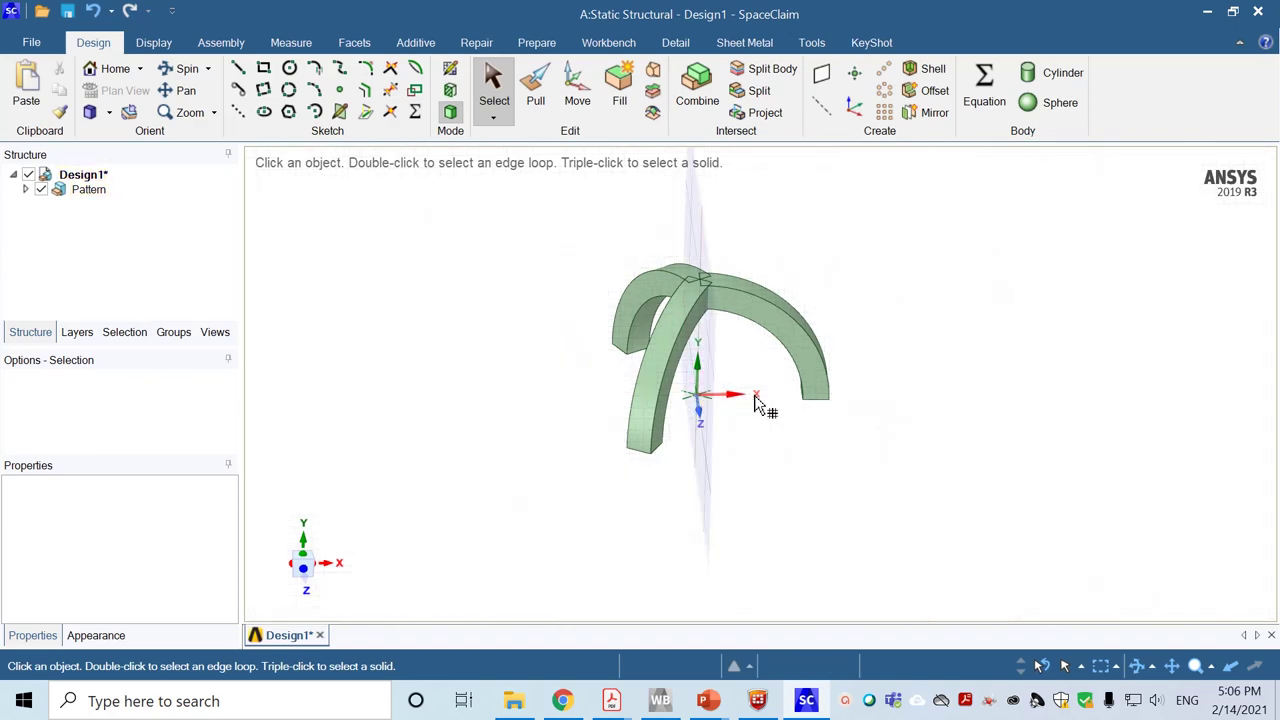
click(702, 376)
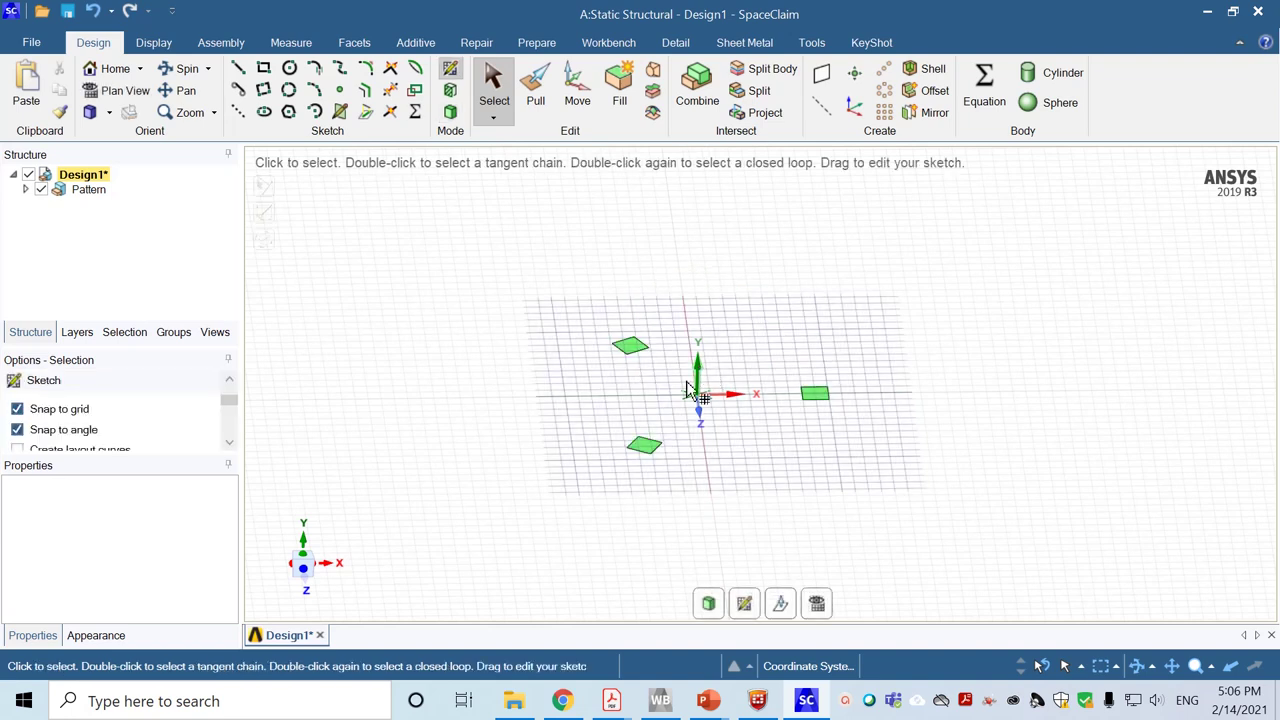
click(118, 91)
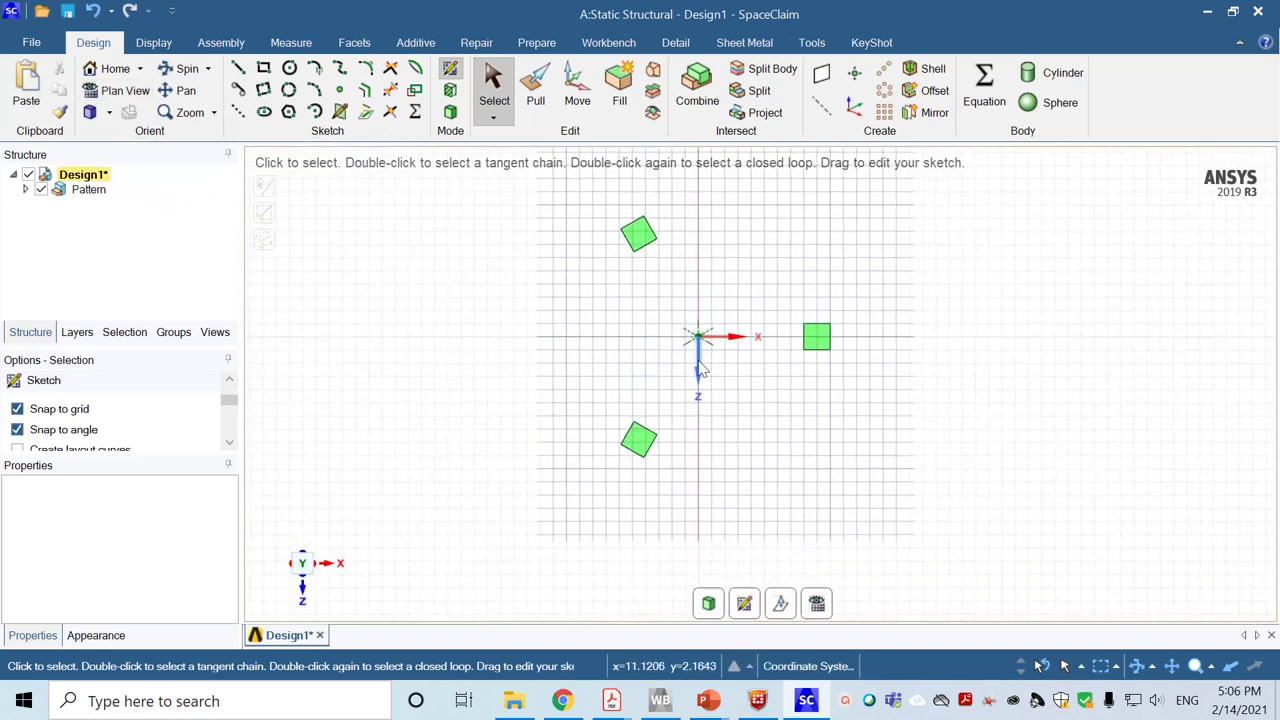
click(289, 67)
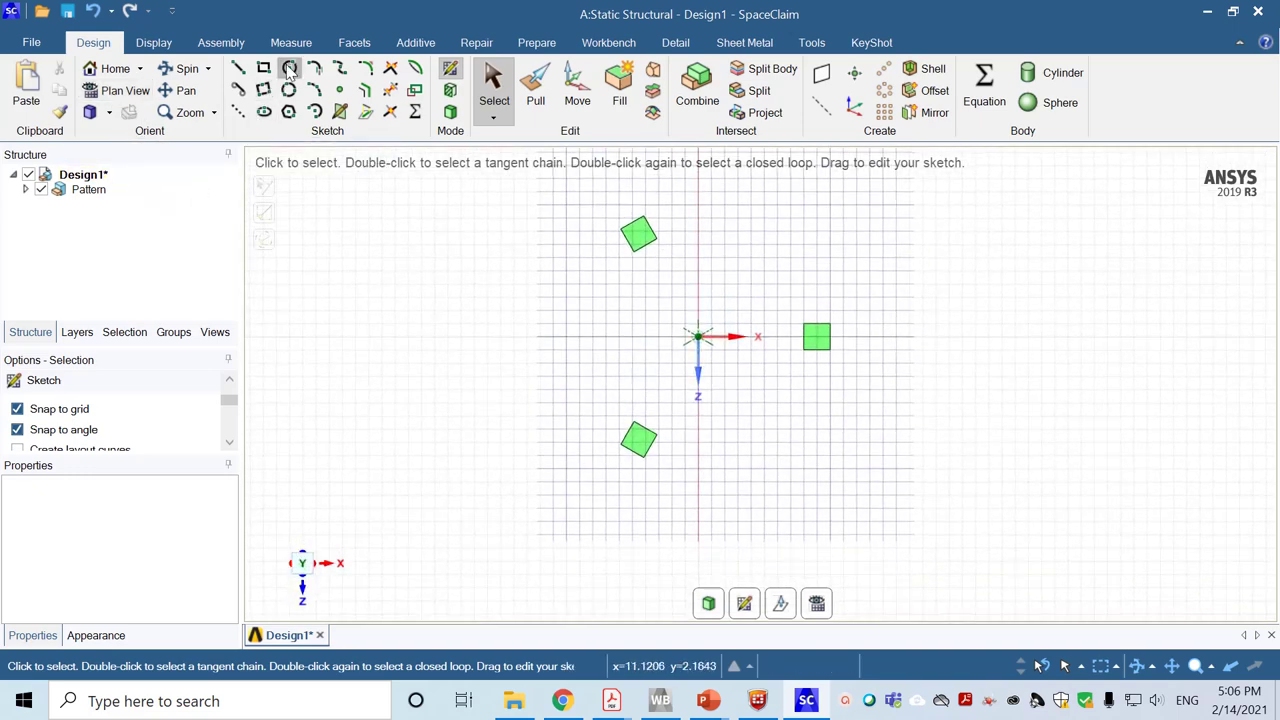
click(699, 338)
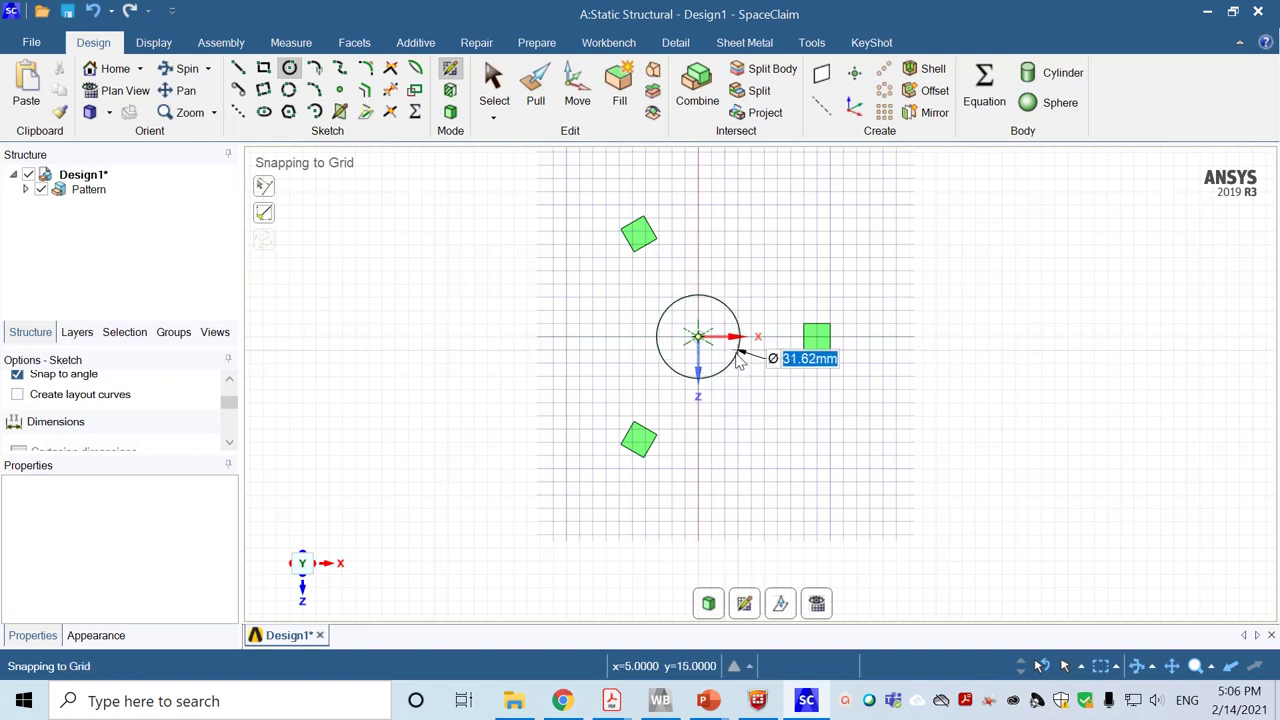
text(20)
key(Return)
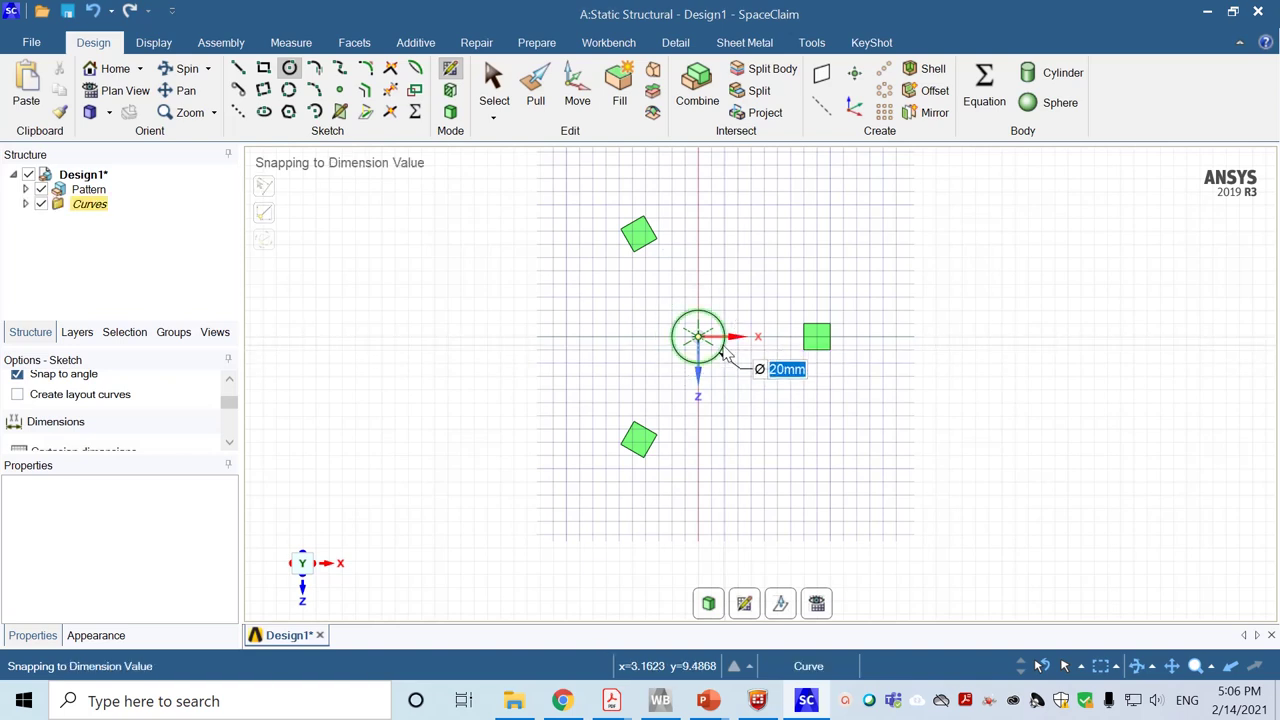
Add a concentric 12 mm diameter circle at the origin inside the hub circle
scroll(730, 354, up, 4)
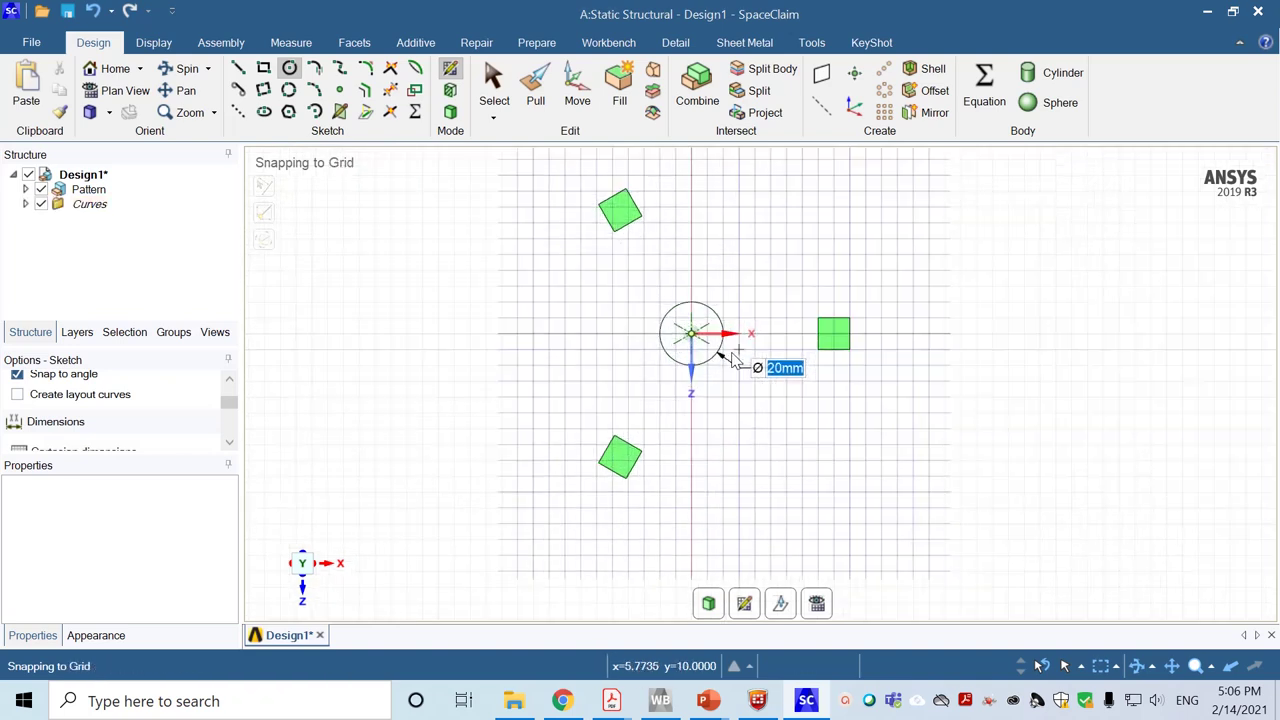
click(673, 325)
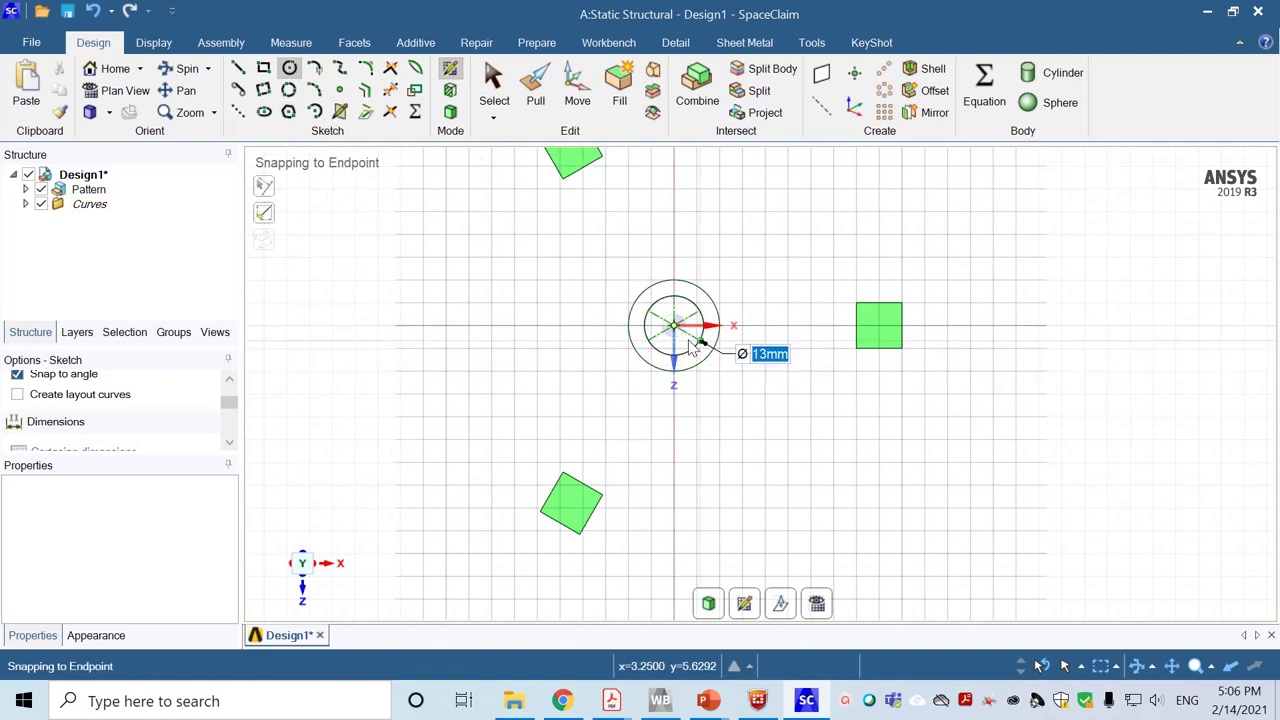
text(12)
key(Return)
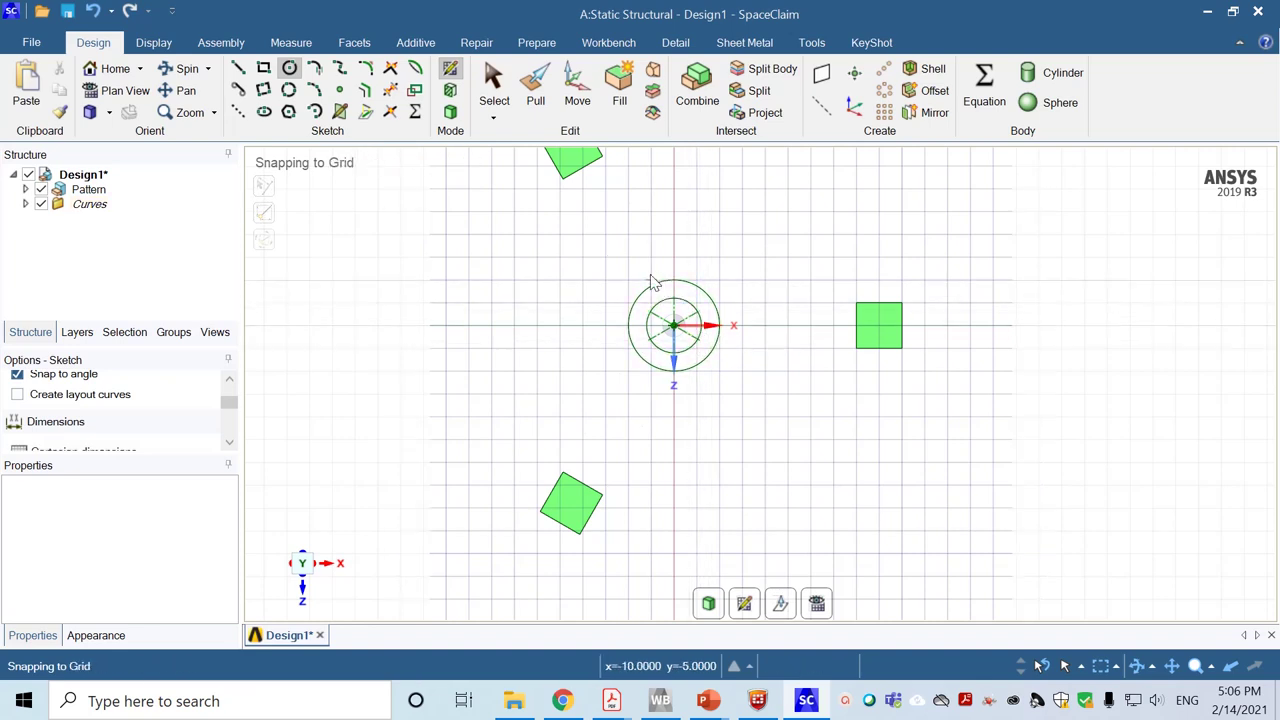
Pull the ring face between the two circles 70 mm upward through the legs as the hub
key(p)
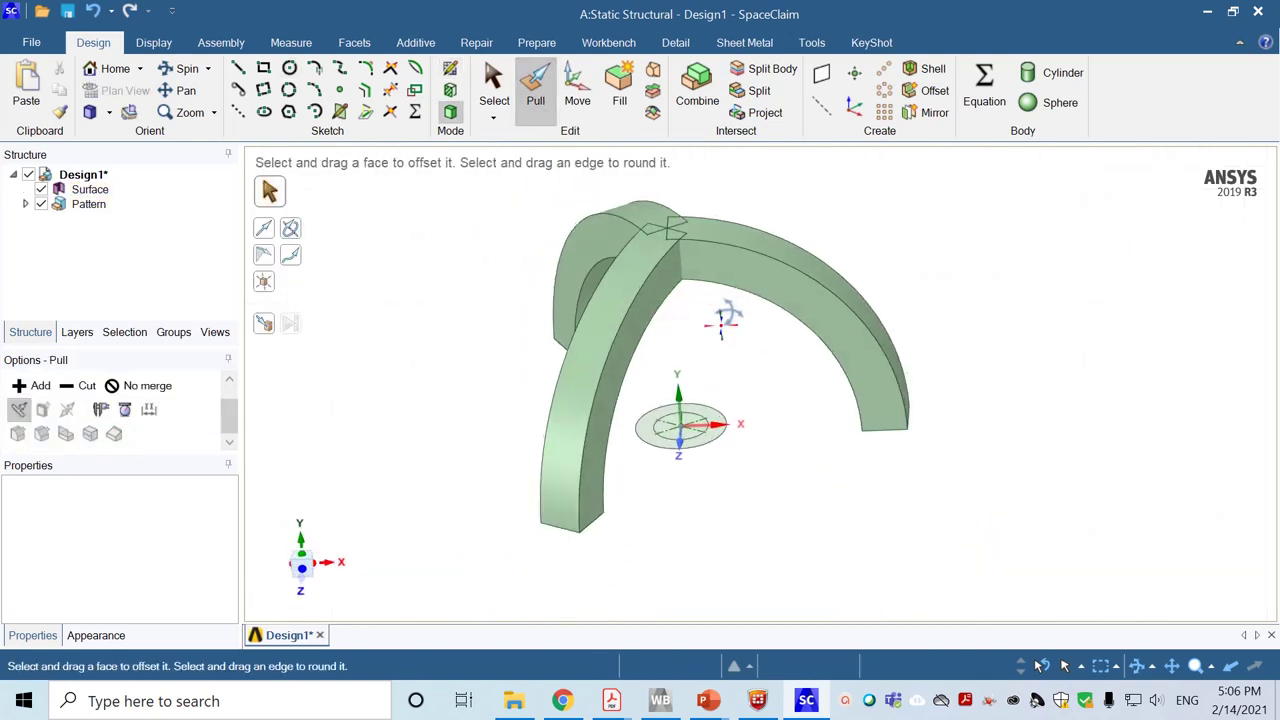
click(662, 438)
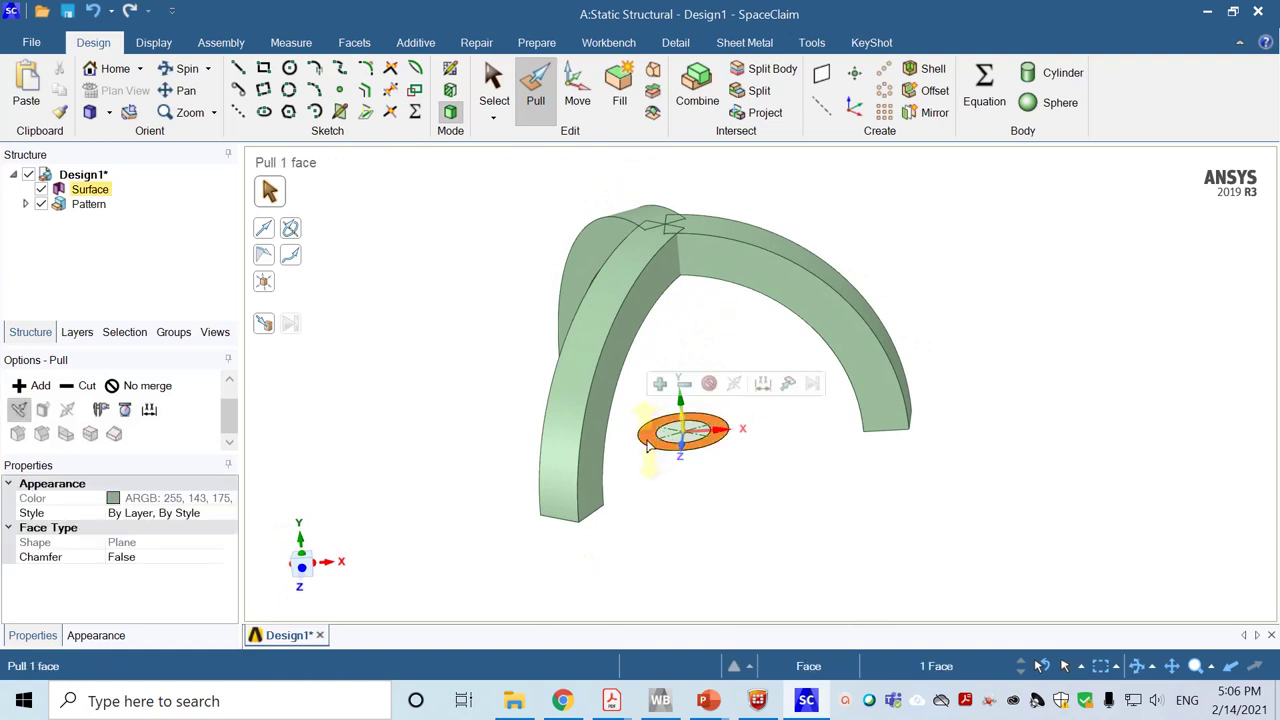
drag(648, 438, 643, 181)
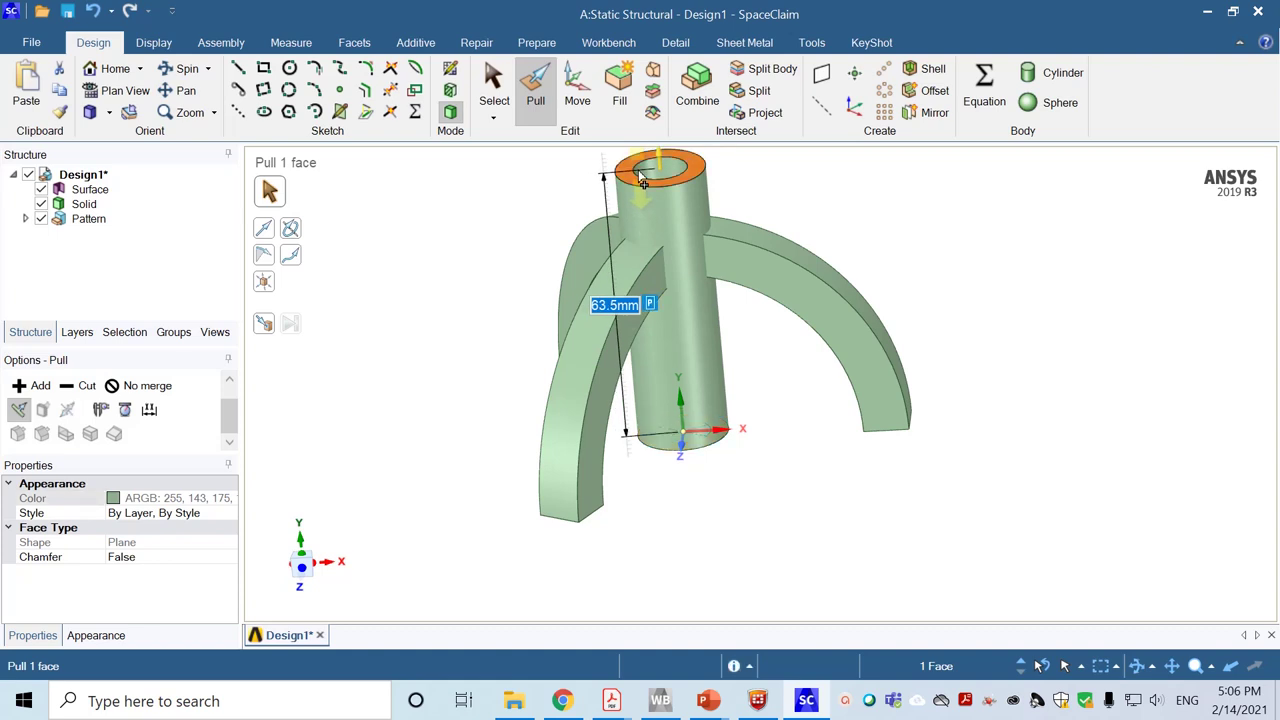
text(70)
key(Return)
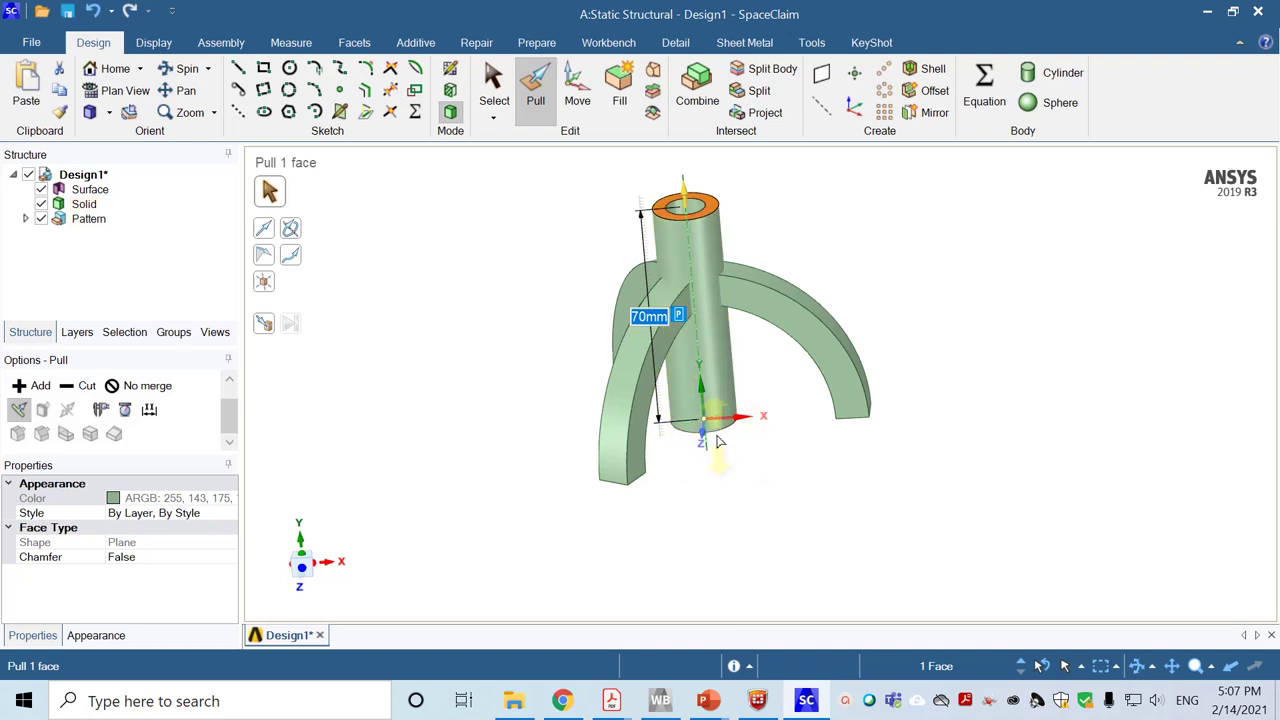
Cut the hub tube back 35 mm from its bottom face with Pull in Cut mode
middle_drag(503, 464, 507, 323)
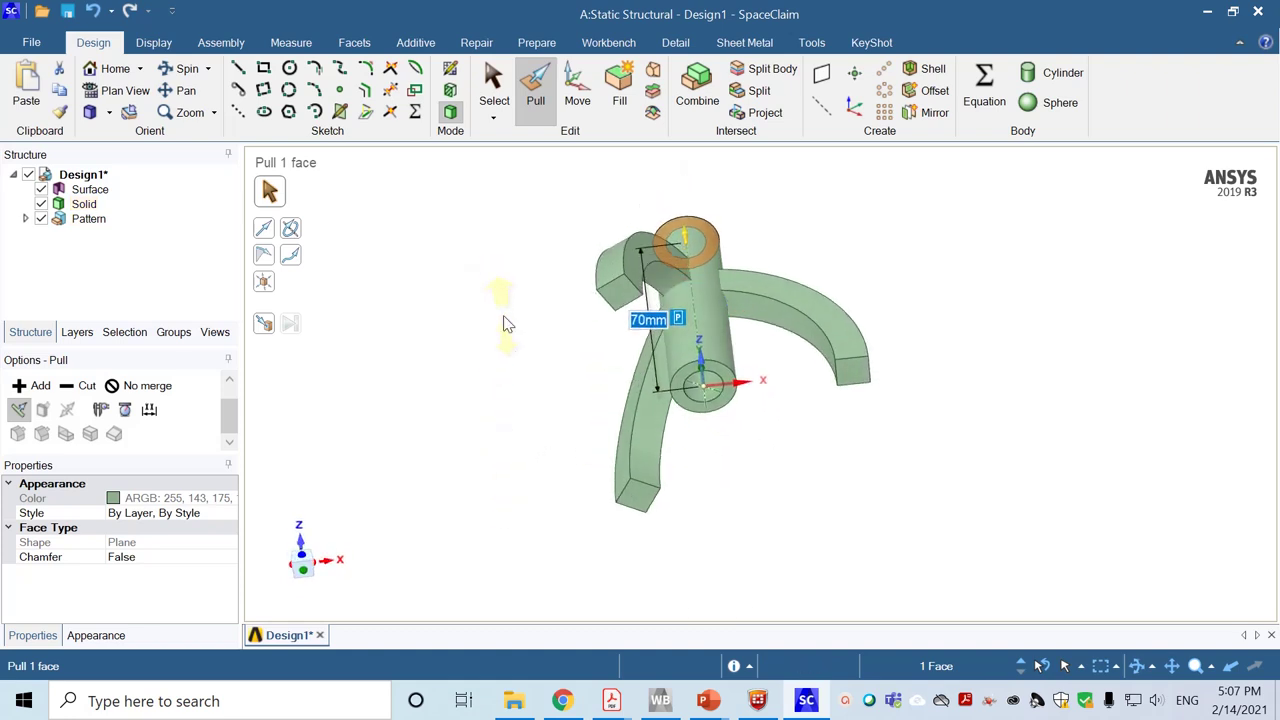
click(727, 380)
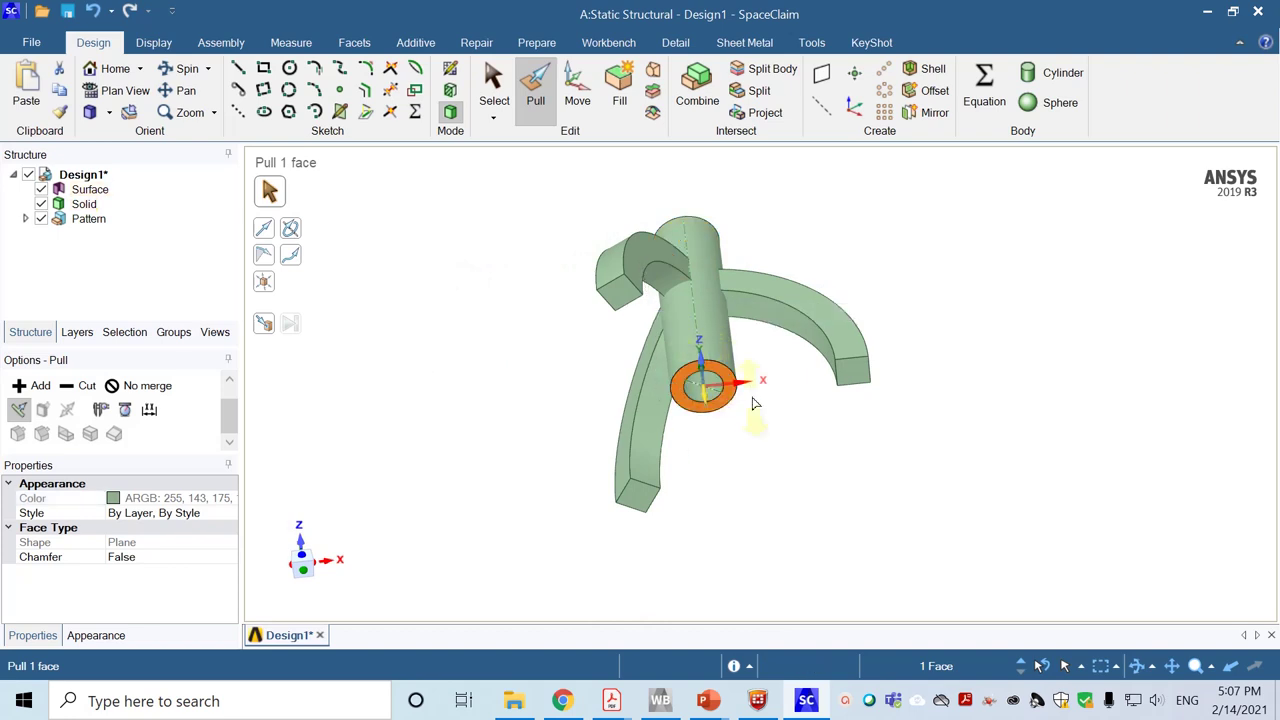
click(76, 386)
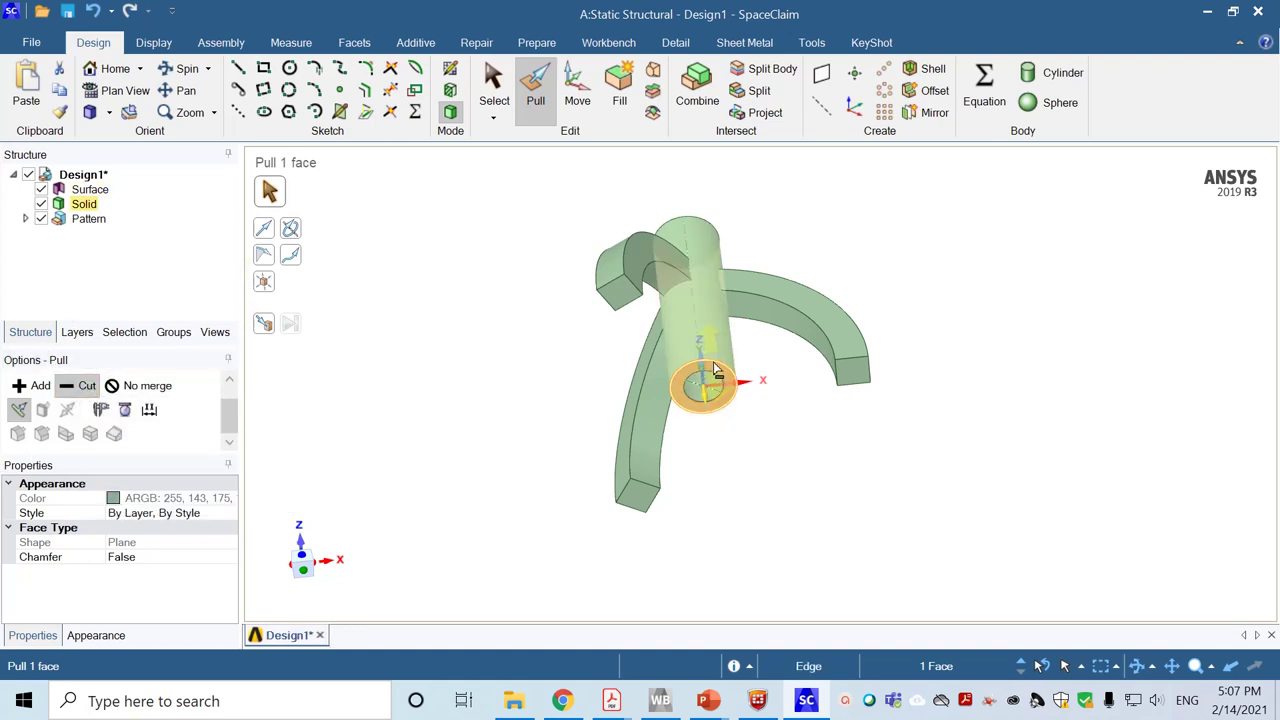
drag(714, 368, 720, 313)
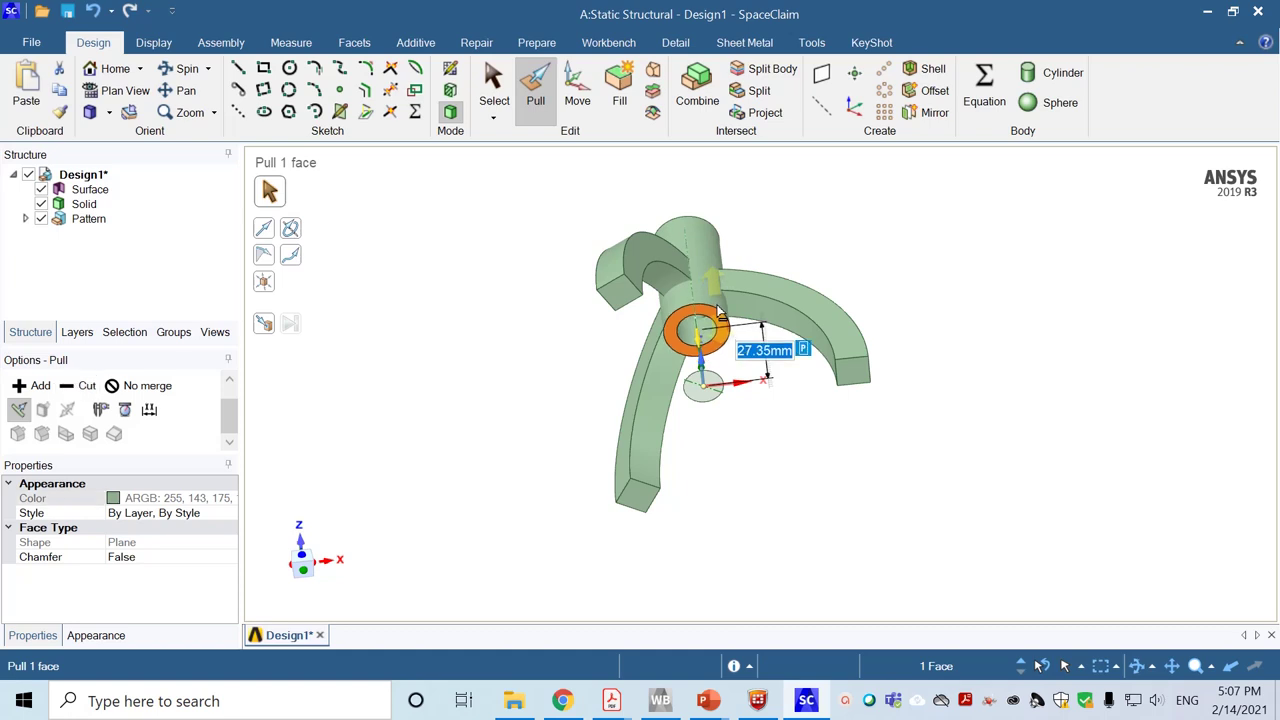
text(35)
key(Return)
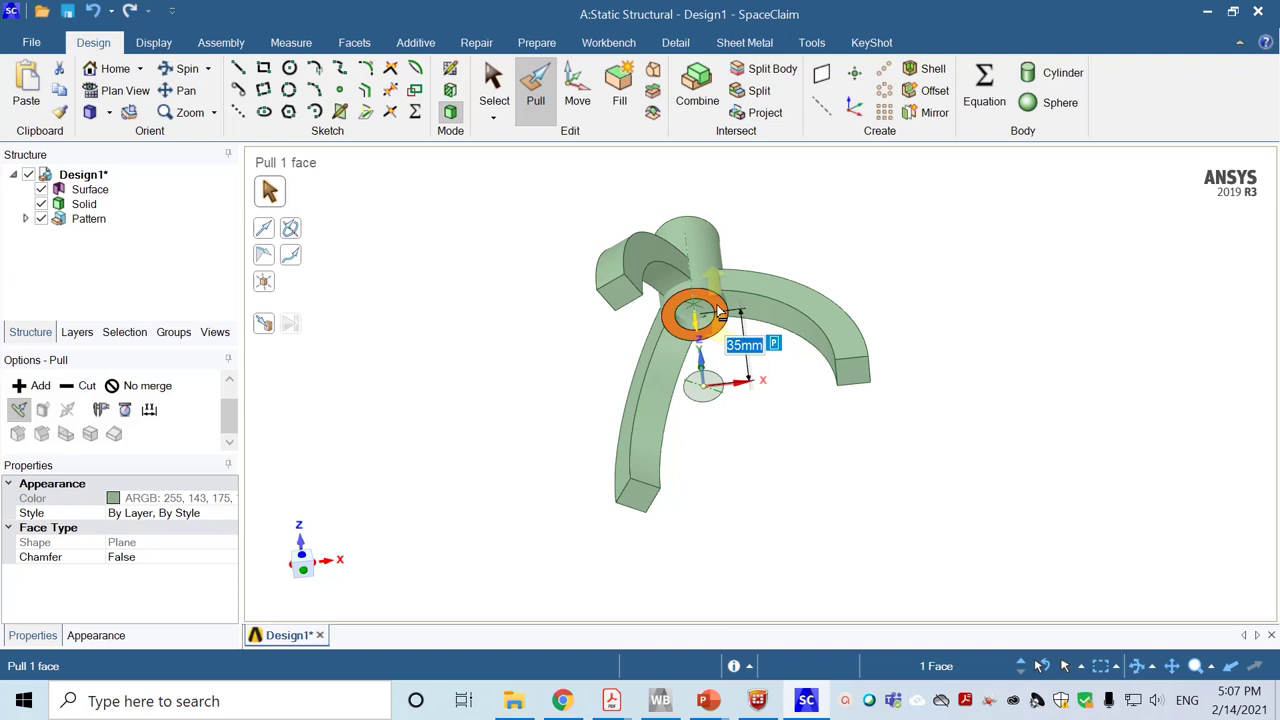
key(Escape)
Pull the circular disc face at the origin up through the hub in Cut mode to clear its bore
middle_drag(543, 349, 565, 472)
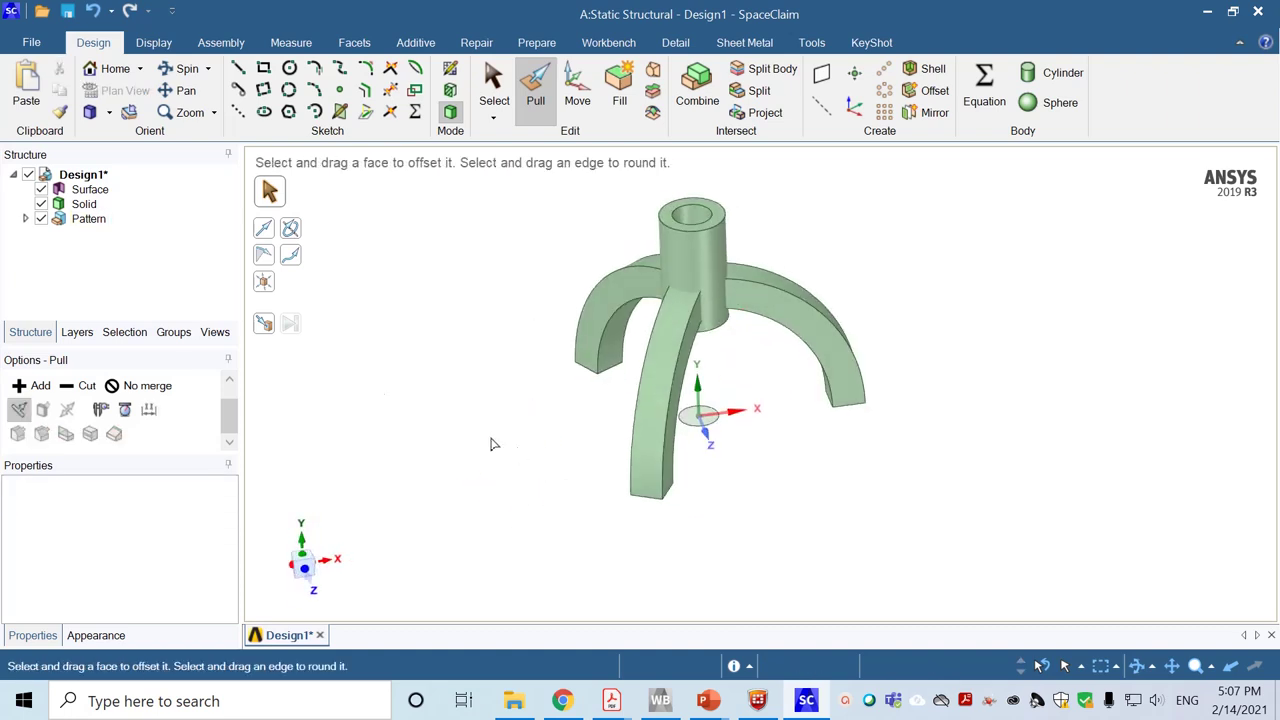
middle_drag(495, 273, 488, 395)
click(688, 328)
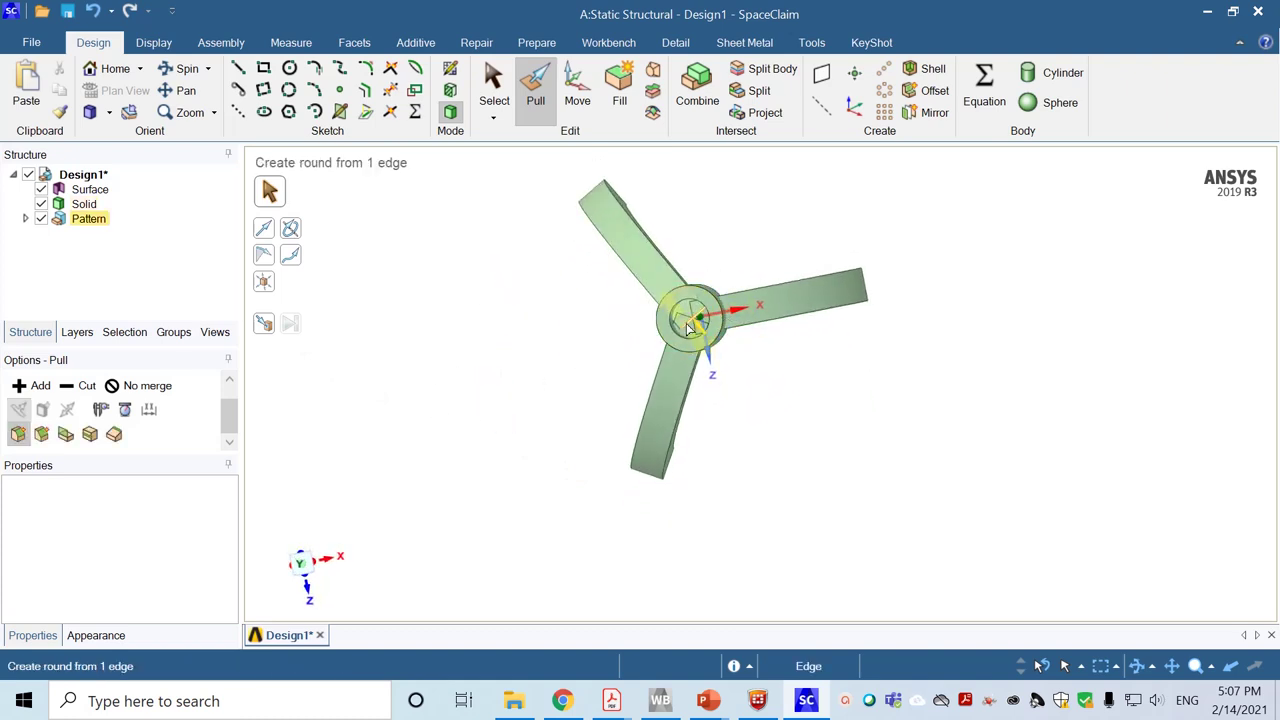
click(519, 404)
middle_drag(519, 403, 527, 222)
middle_drag(444, 298, 409, 343)
click(716, 421)
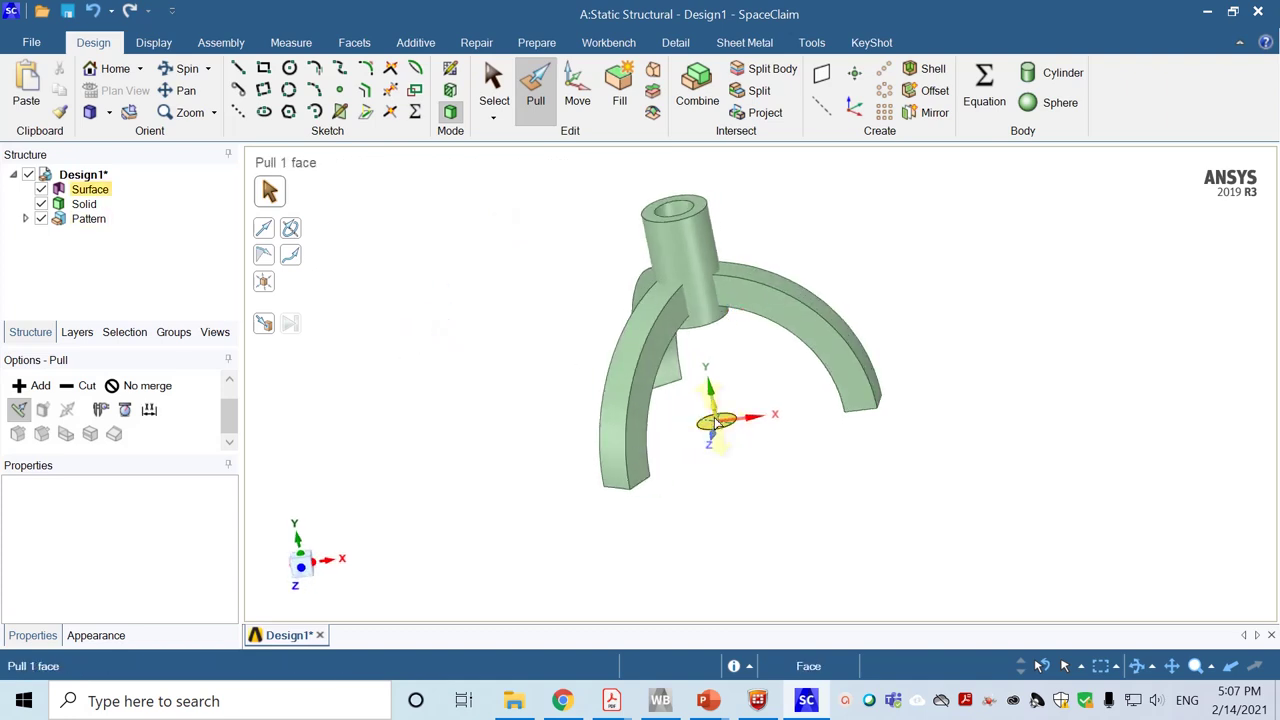
click(708, 430)
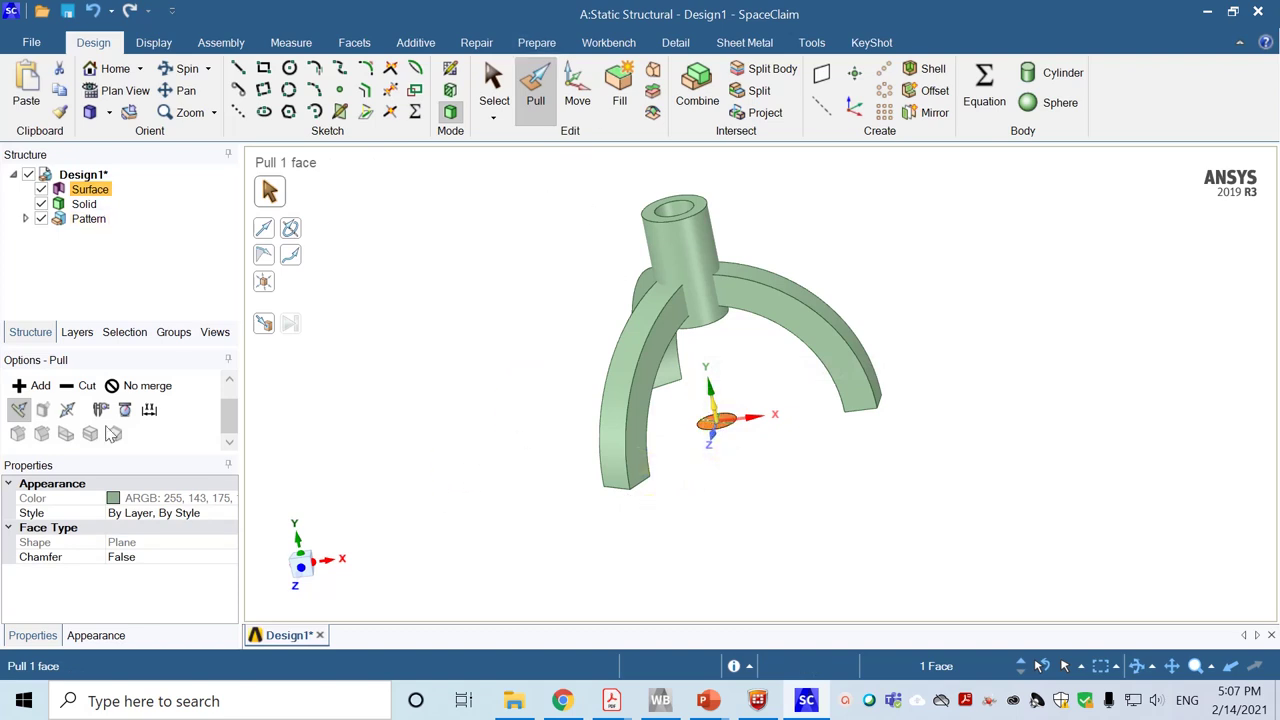
click(80, 385)
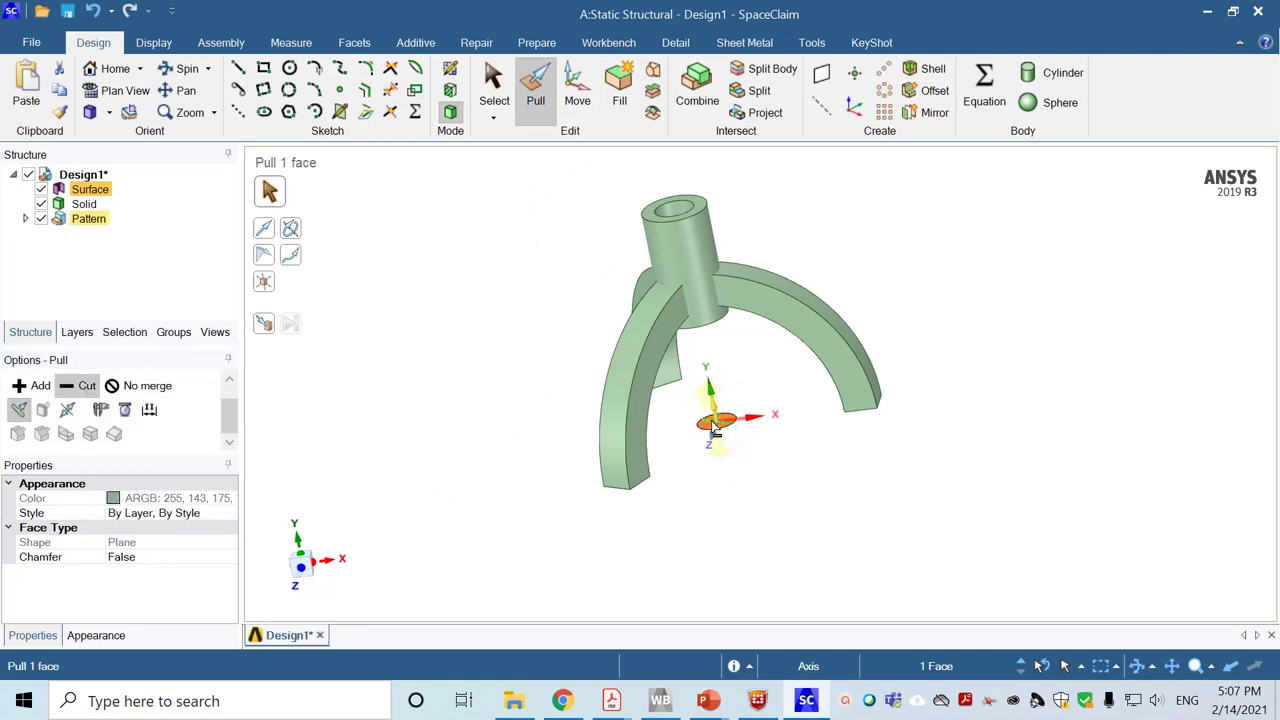
drag(710, 430, 670, 166)
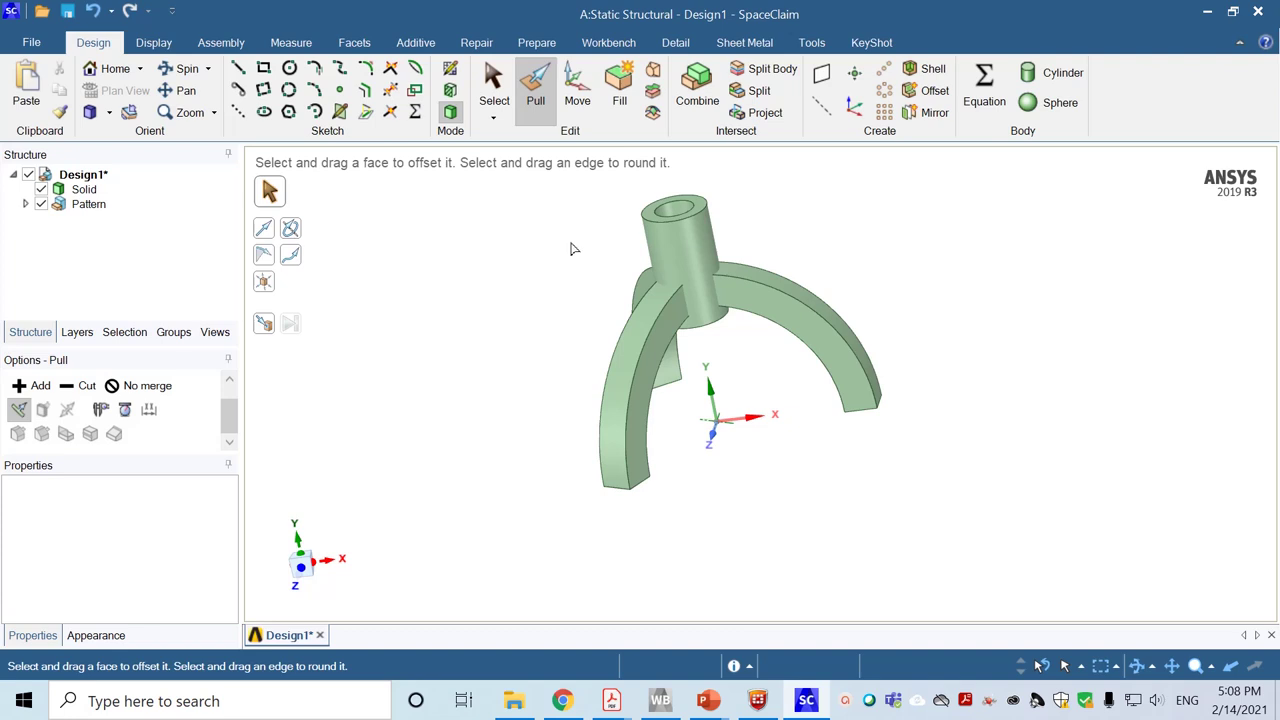
Merge the hub body with all three legs into one solid using Combine
middle_drag(540, 258, 560, 310)
click(491, 86)
click(85, 190)
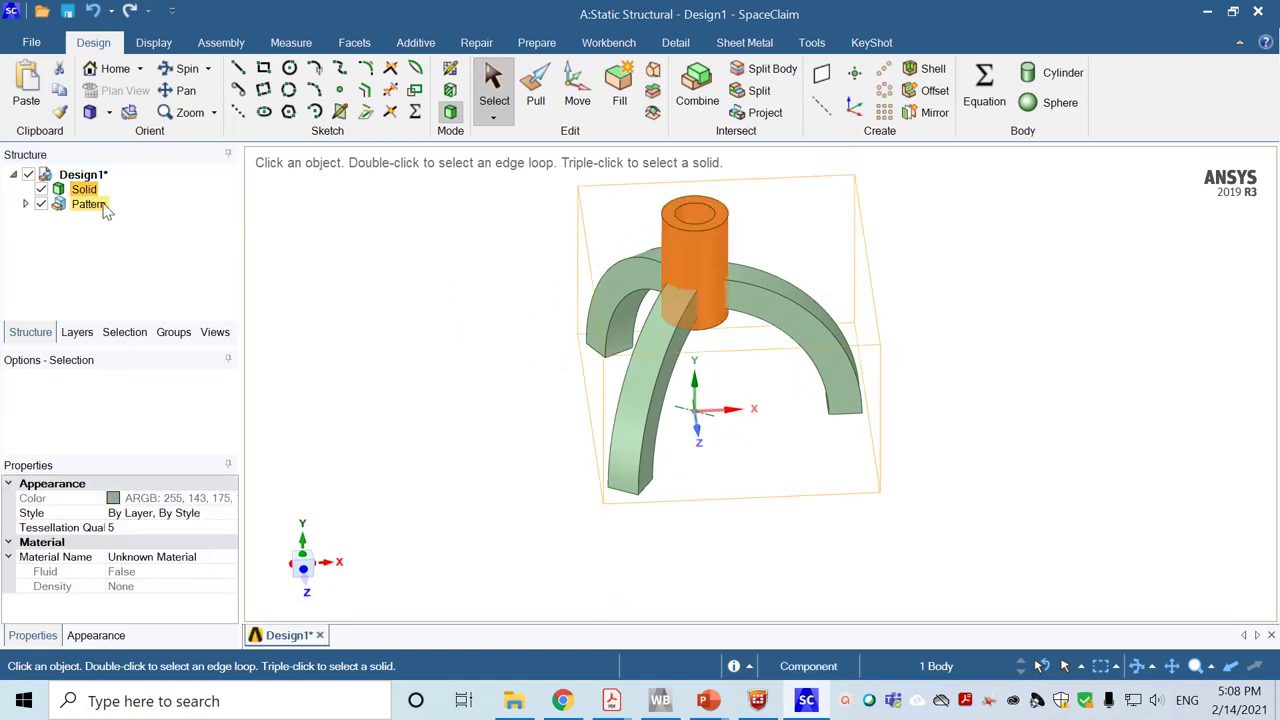
click(688, 280)
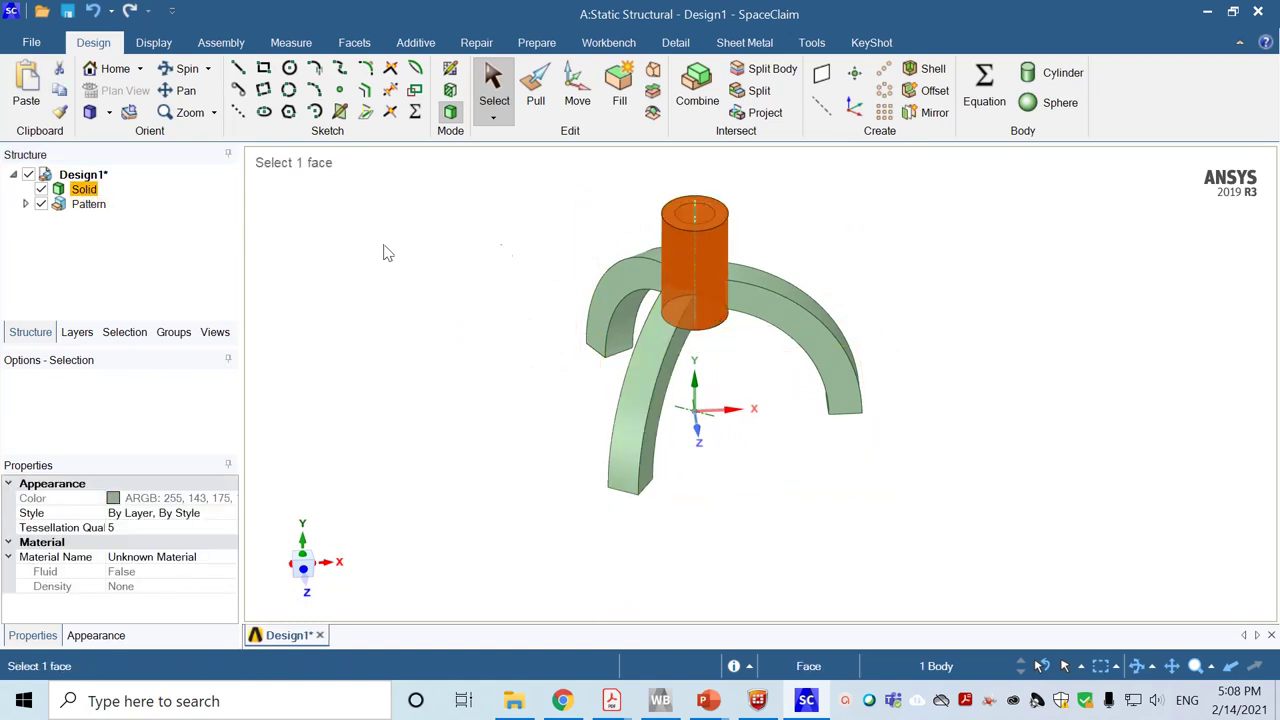
click(455, 357)
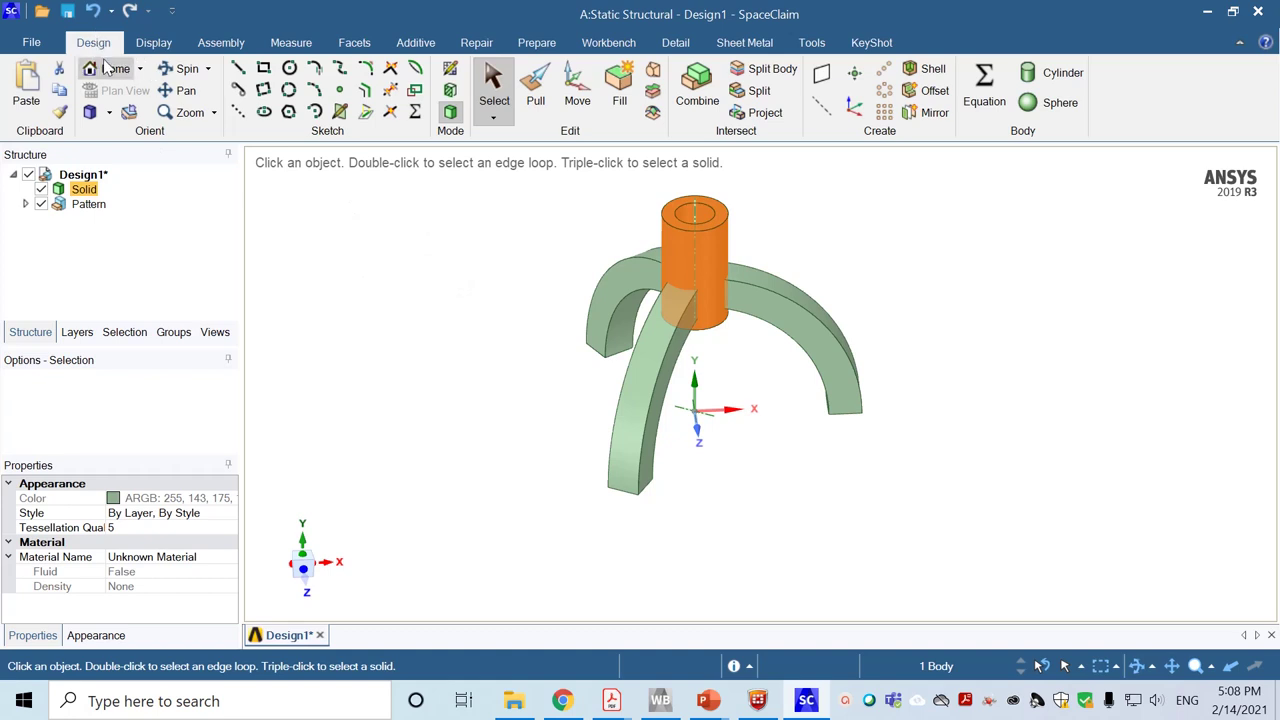
click(699, 94)
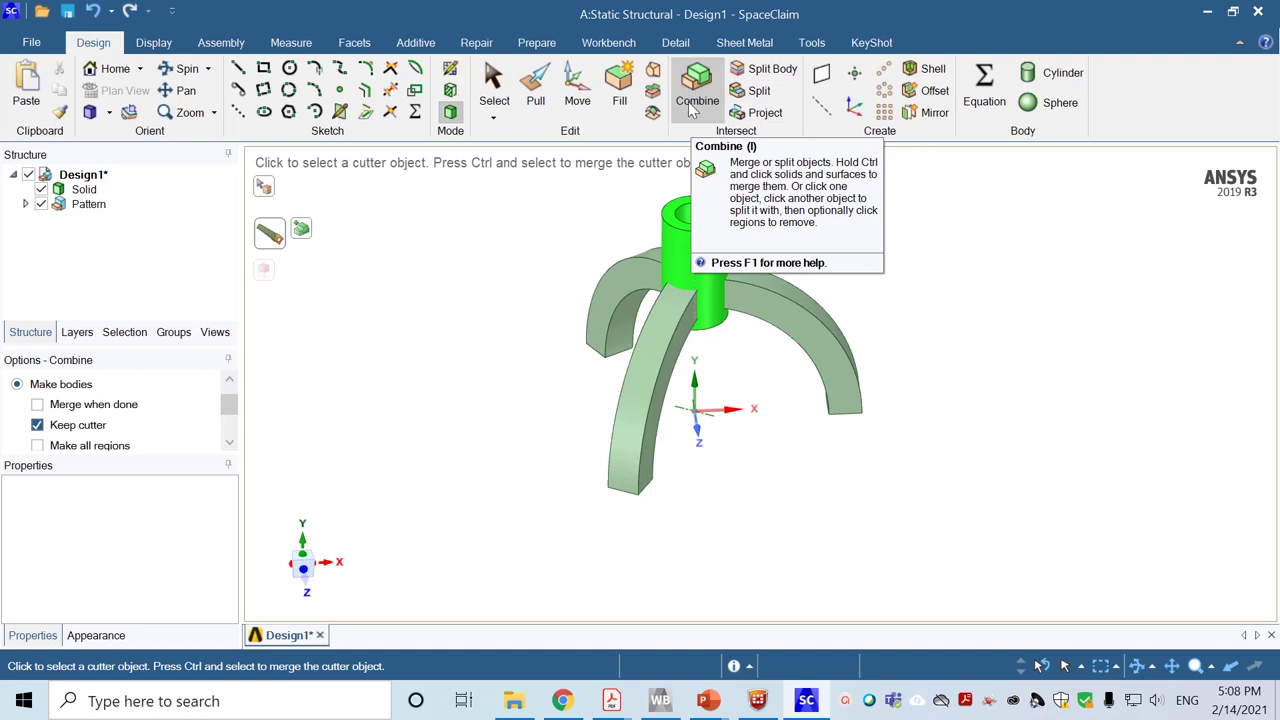
click(304, 232)
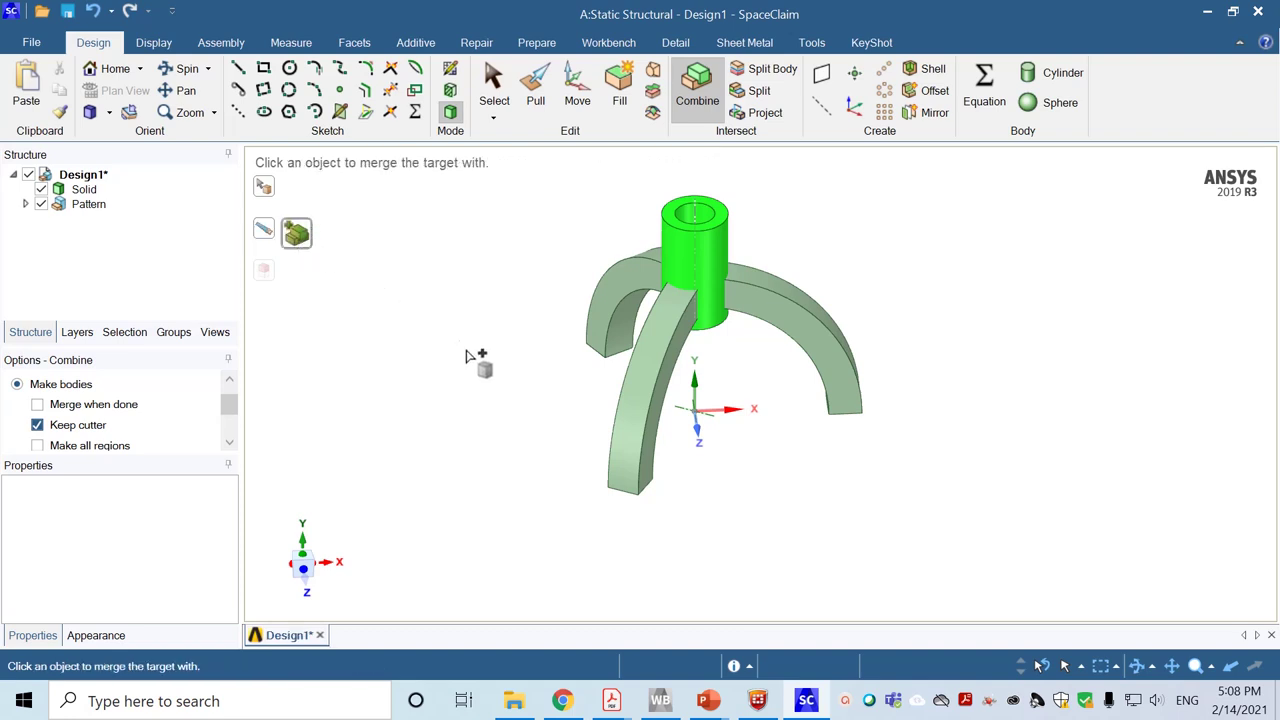
click(646, 378)
click(622, 298)
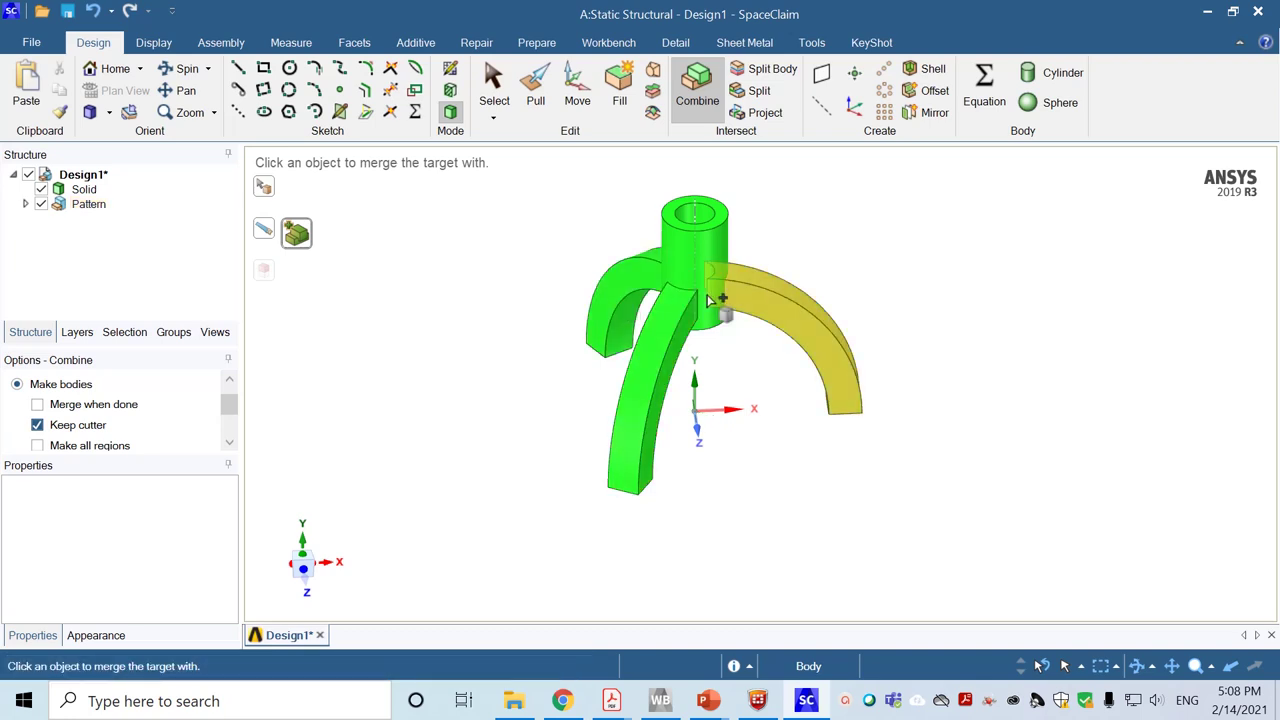
click(810, 322)
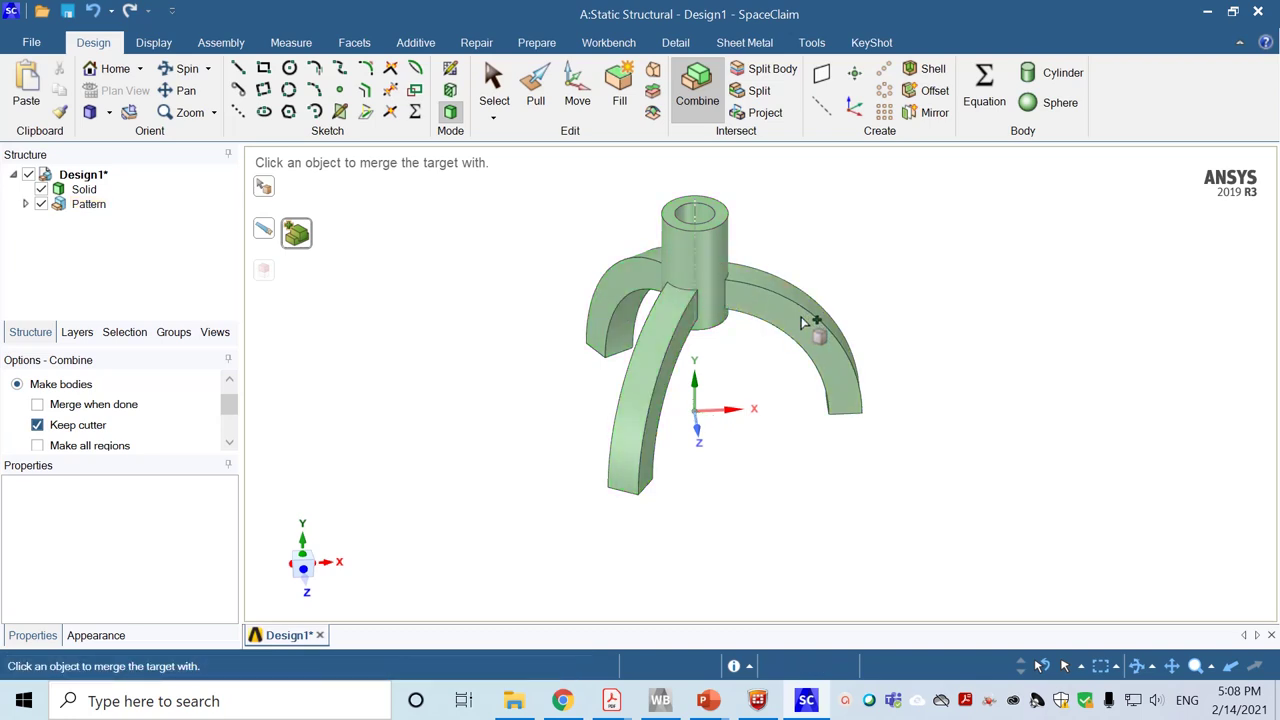
Select the merged solid and inspect the joined hub, legs and bore from several angles
click(83, 189)
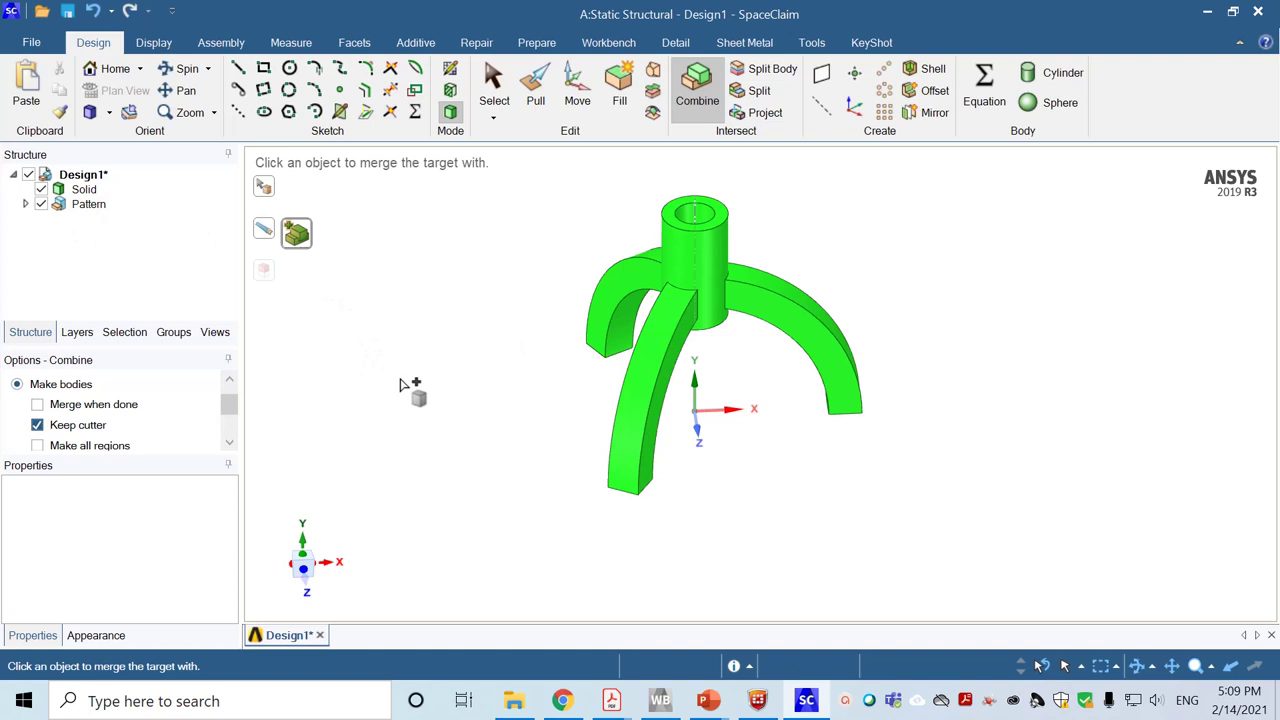
click(394, 380)
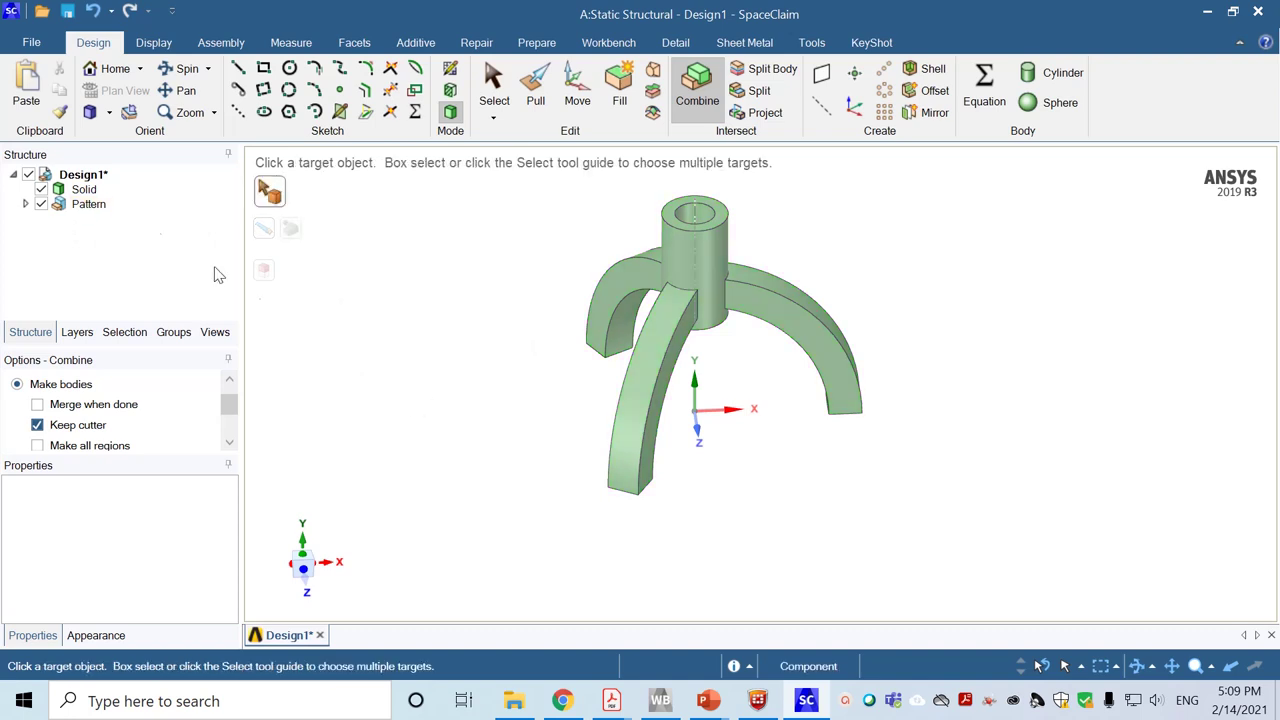
click(91, 194)
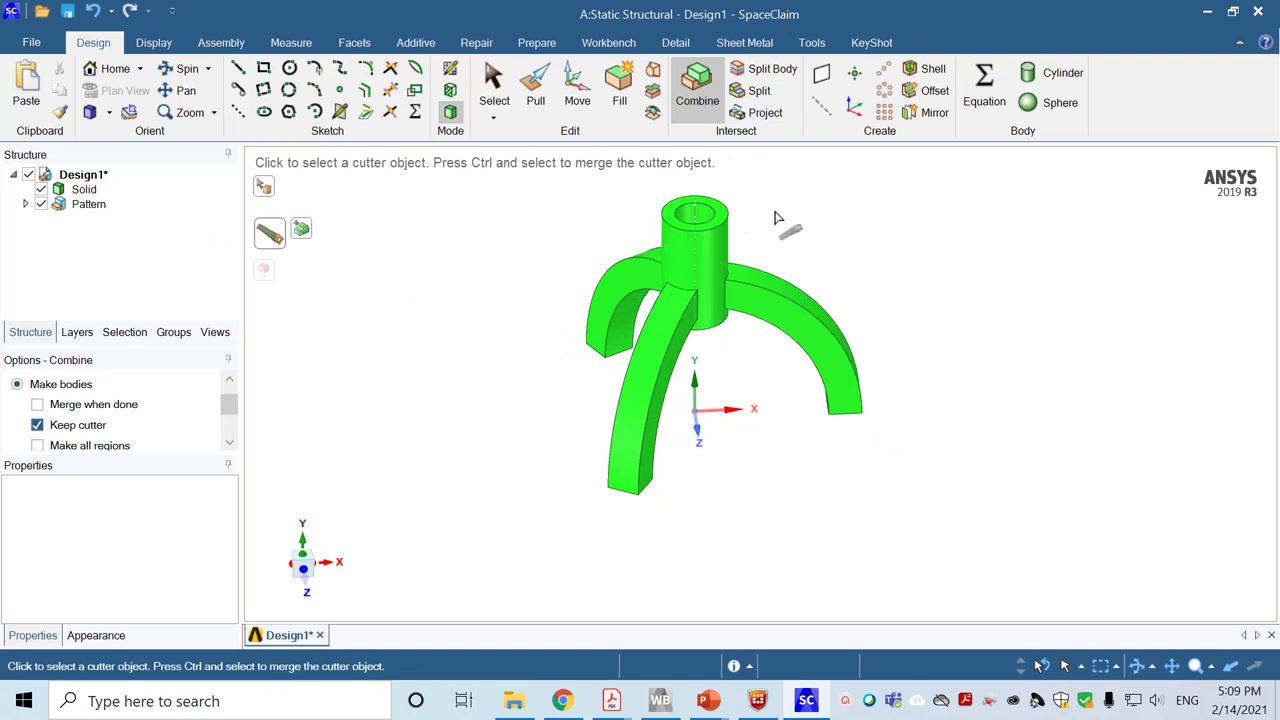
click(493, 88)
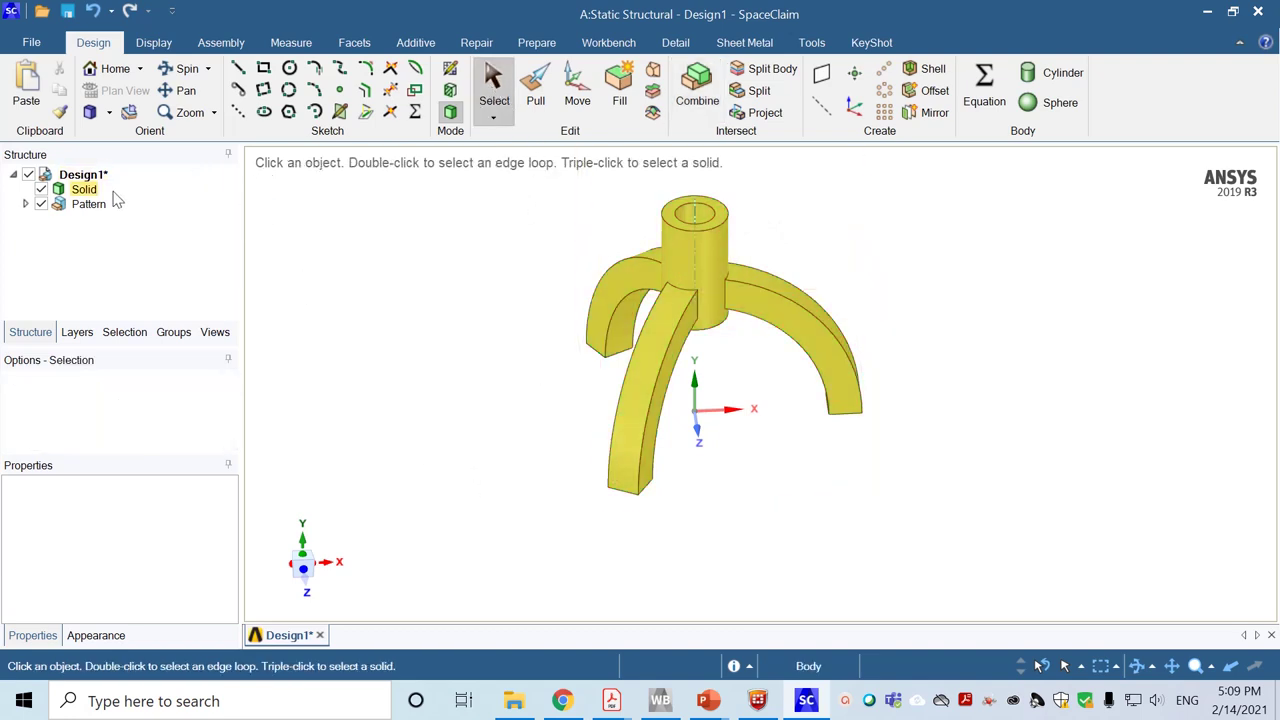
click(80, 190)
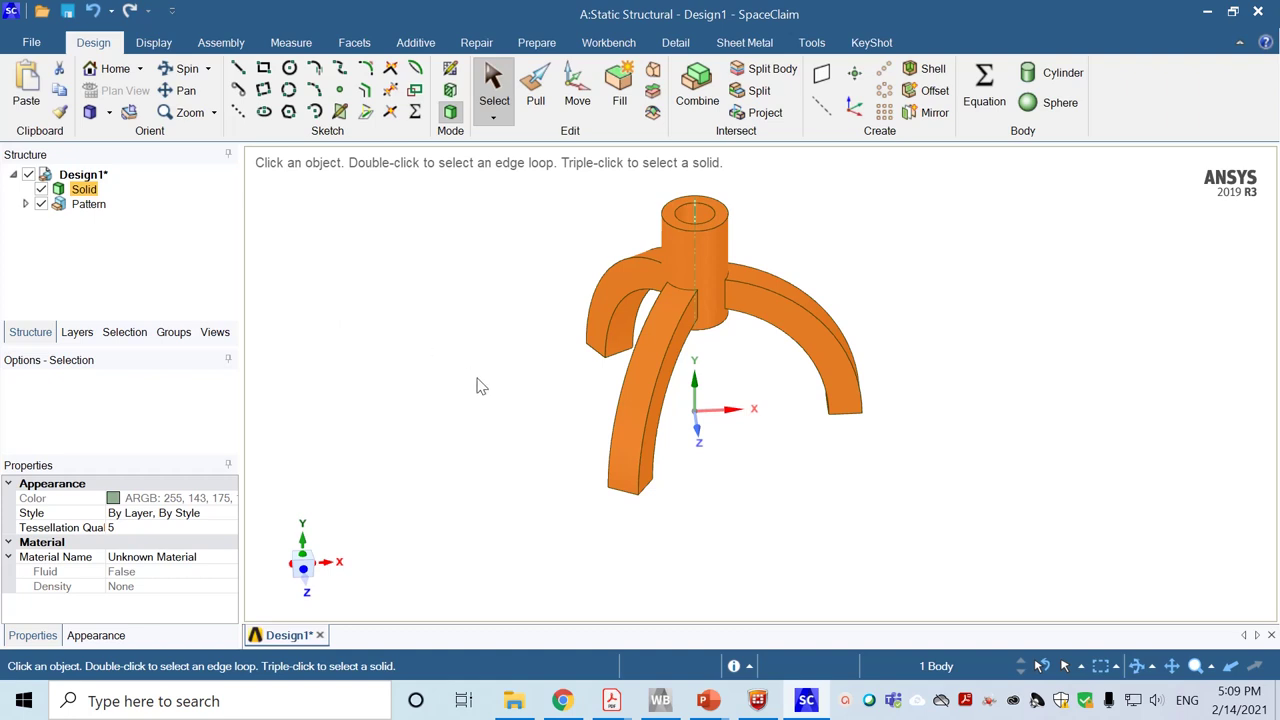
middle_drag(478, 386, 578, 489)
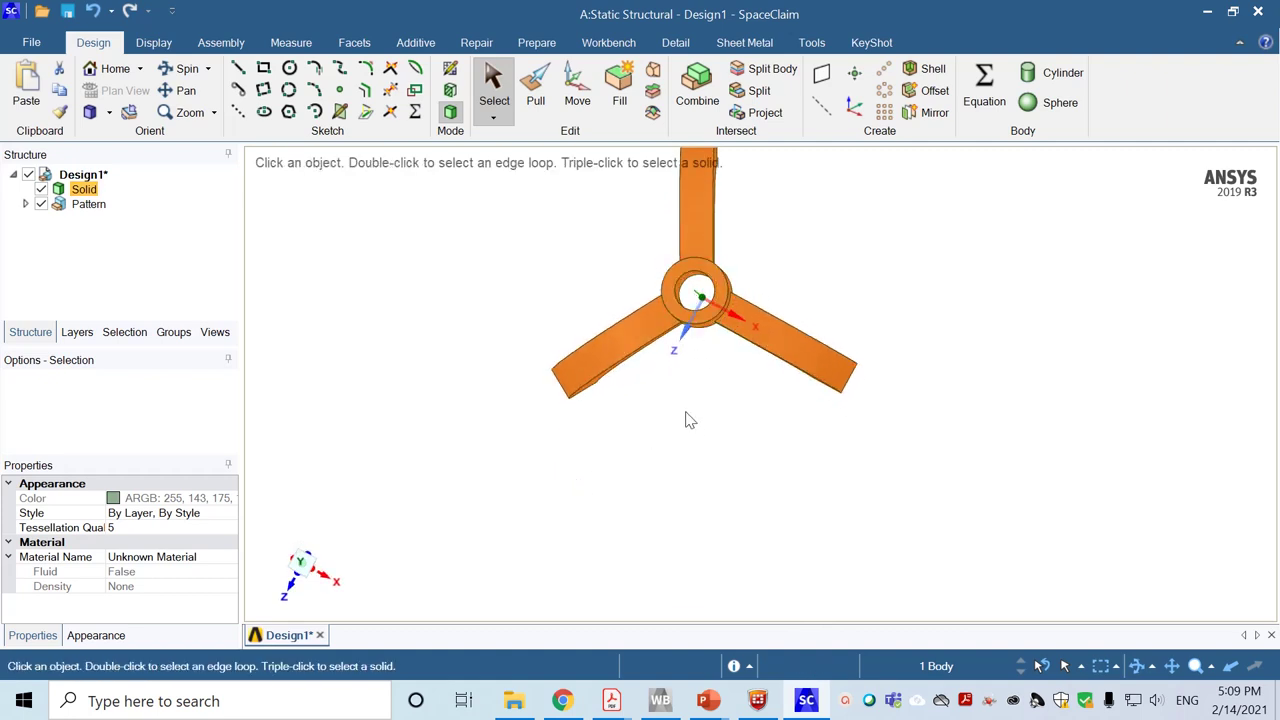
middle_drag(687, 422, 717, 434)
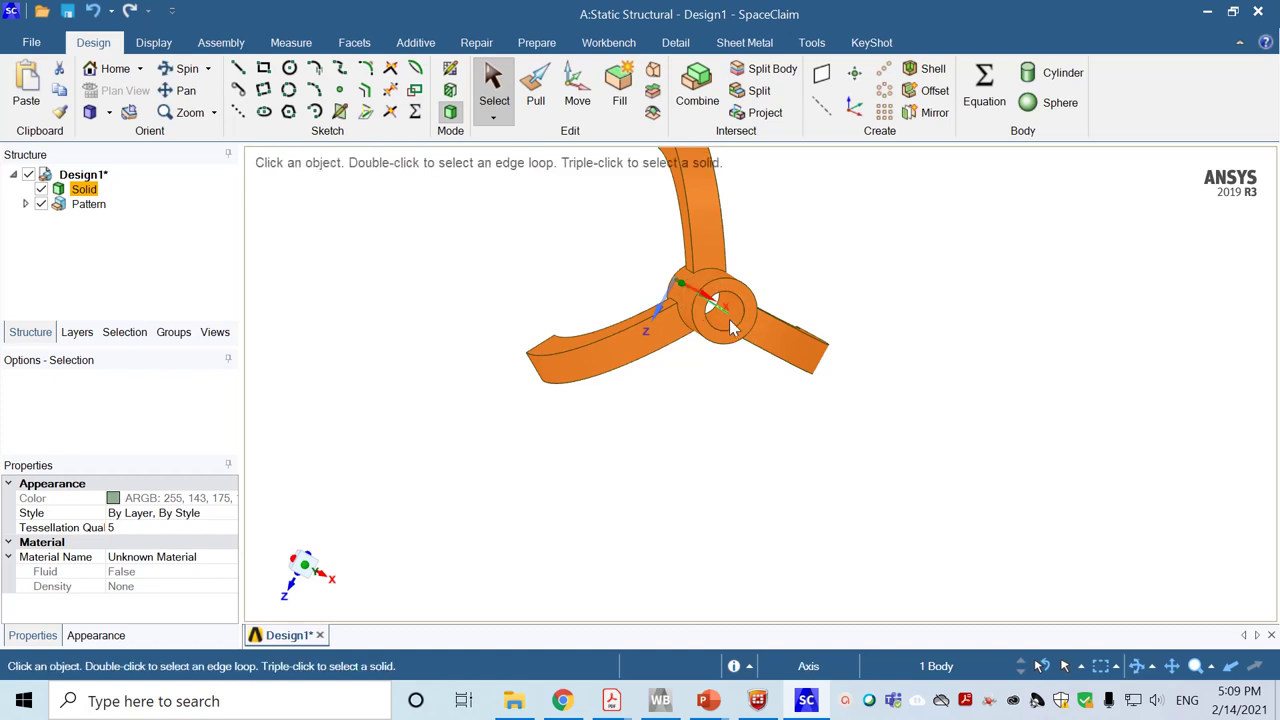
mouse_move(677, 457)
middle_down()
mouse_move(609, 355)
mouse_move(670, 455)
middle_up()
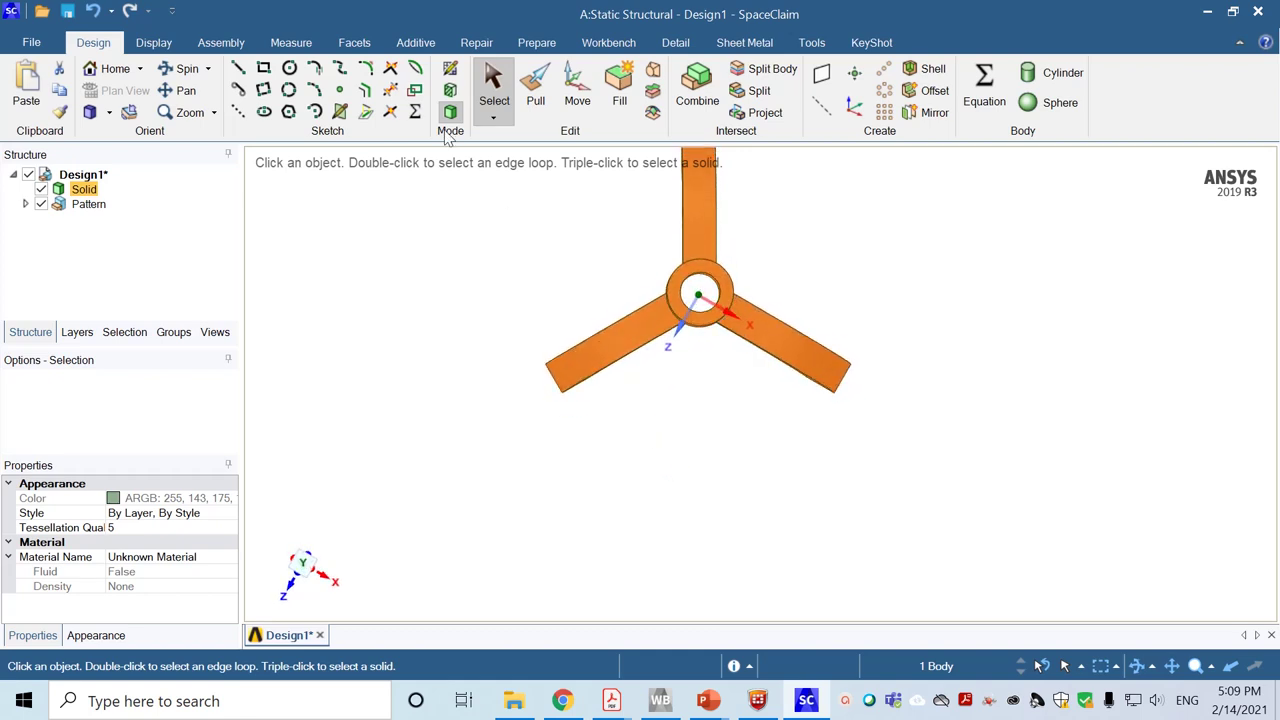
Sketch a 12 mm diameter circle on the hub's top face, centred on the bore and matching its edge
click(450, 74)
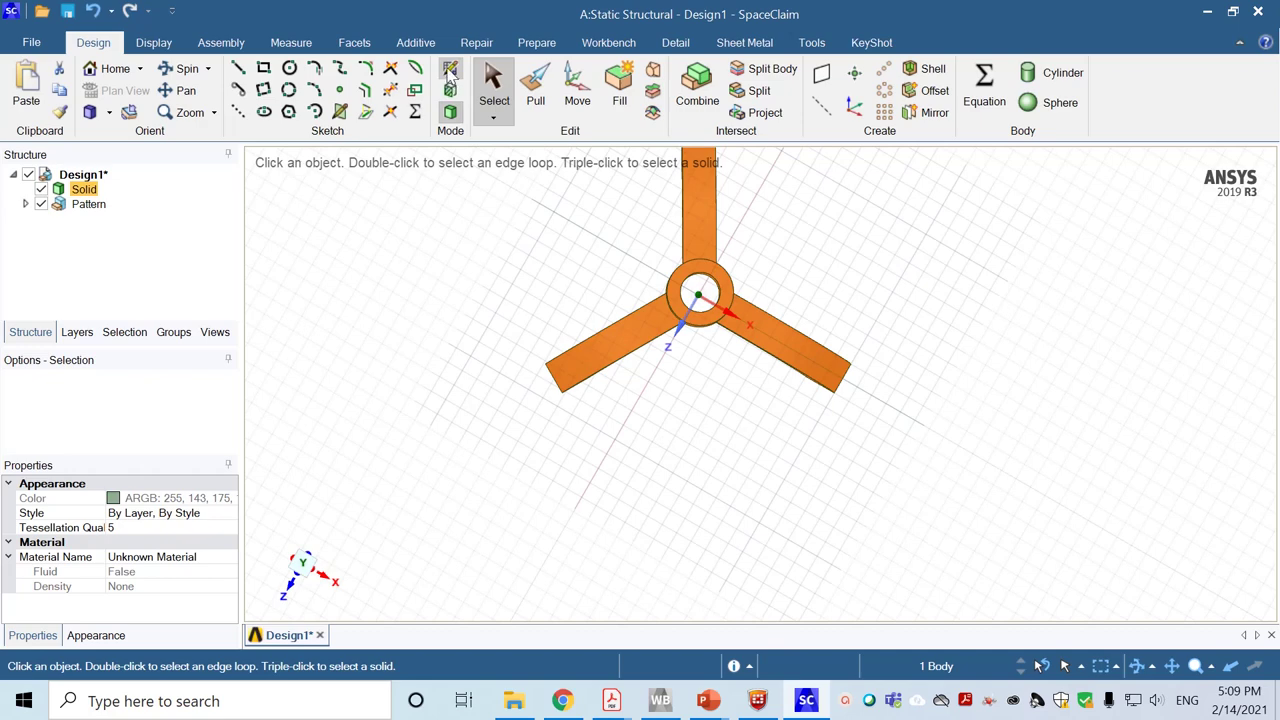
click(690, 278)
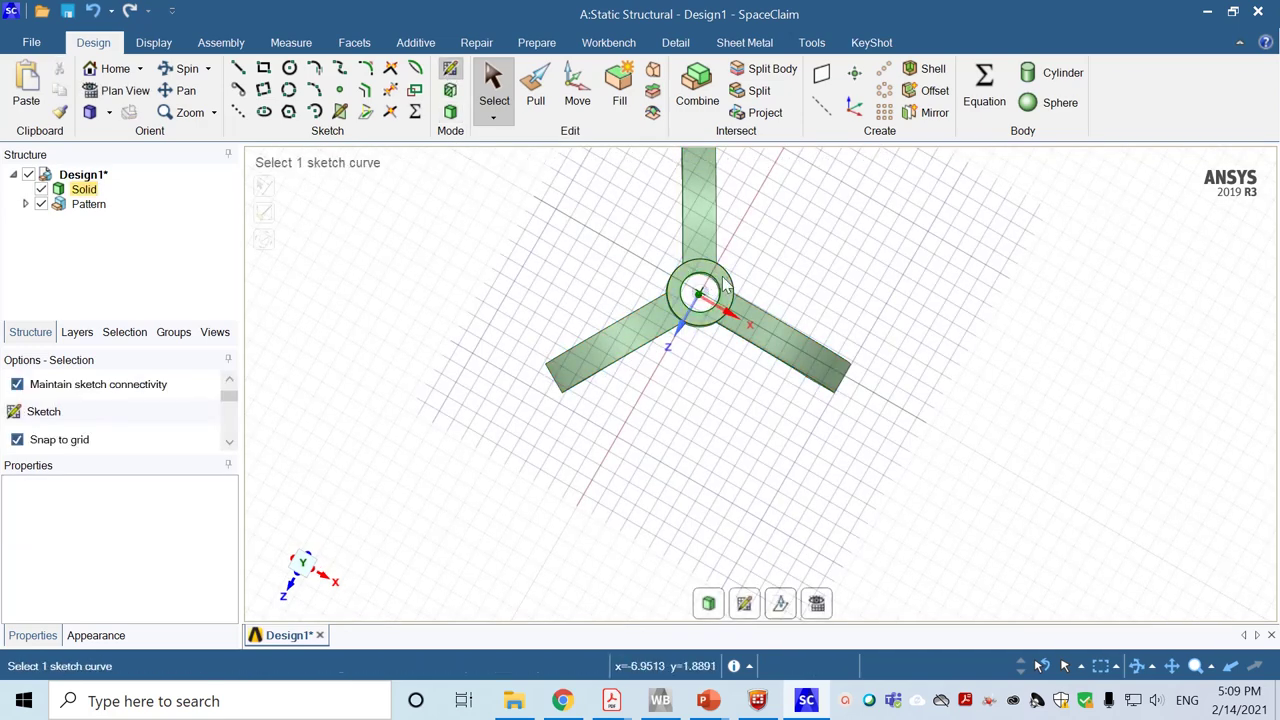
click(710, 318)
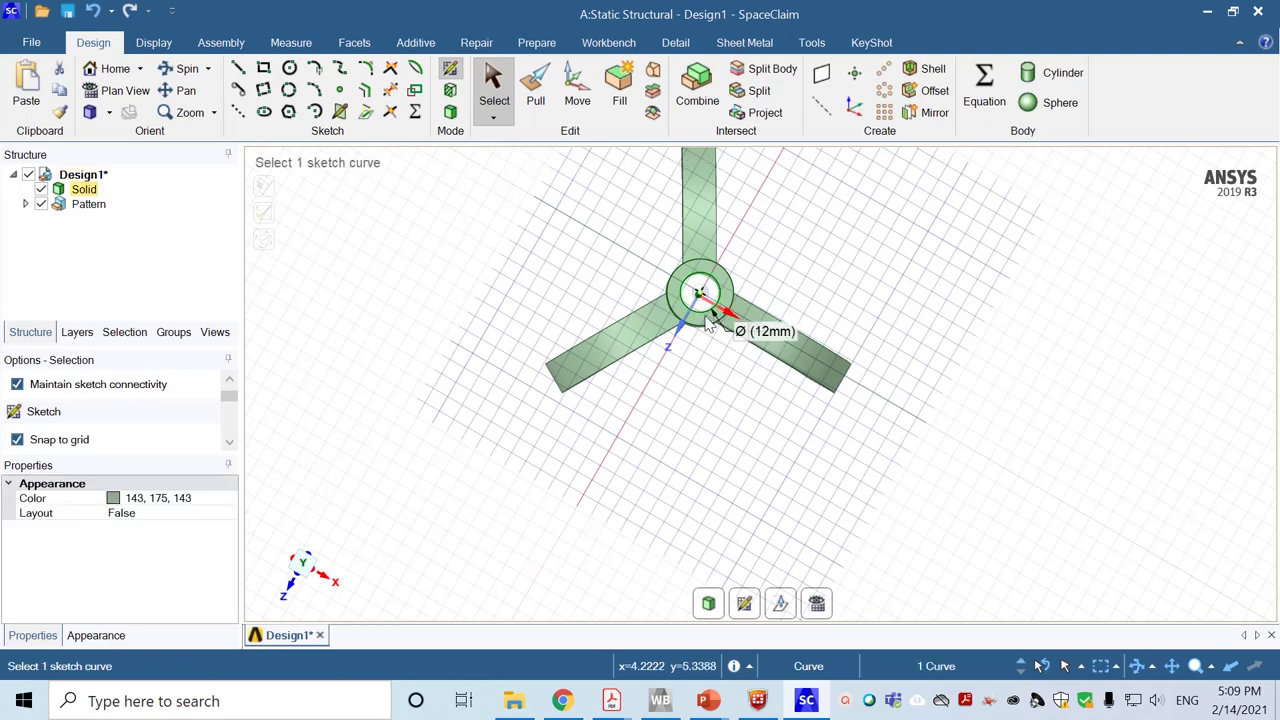
click(124, 91)
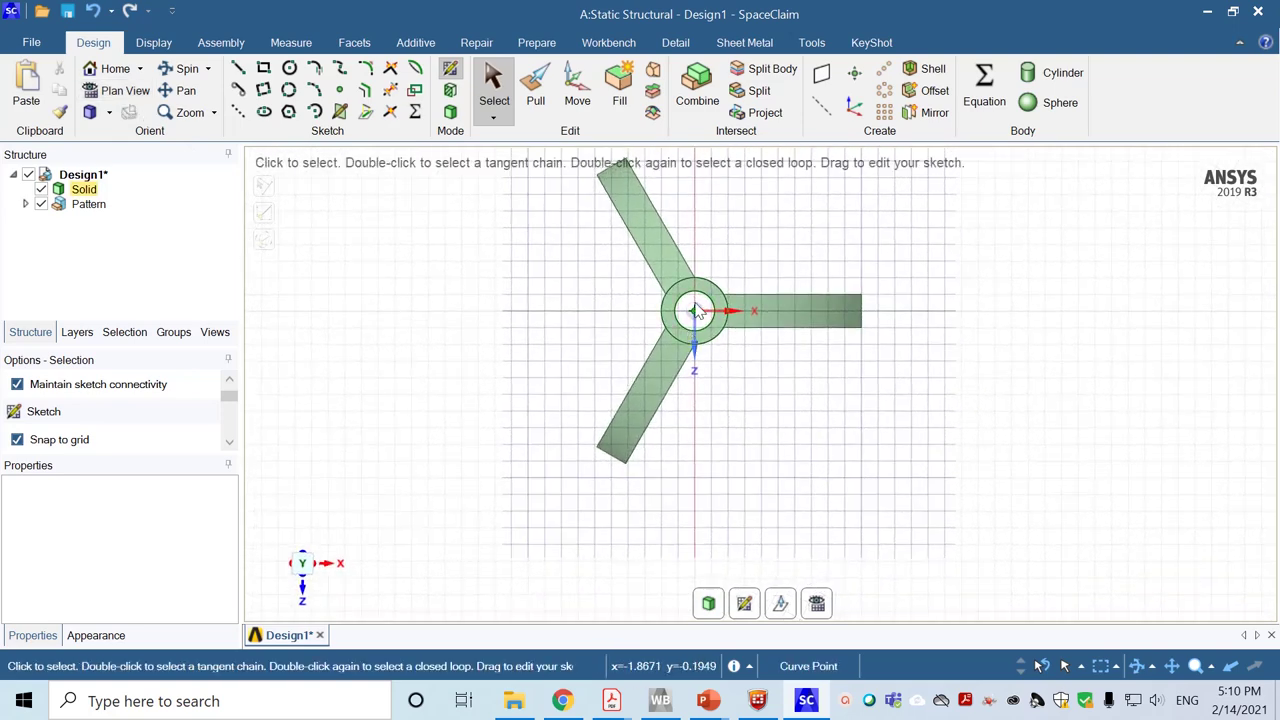
click(289, 67)
click(695, 311)
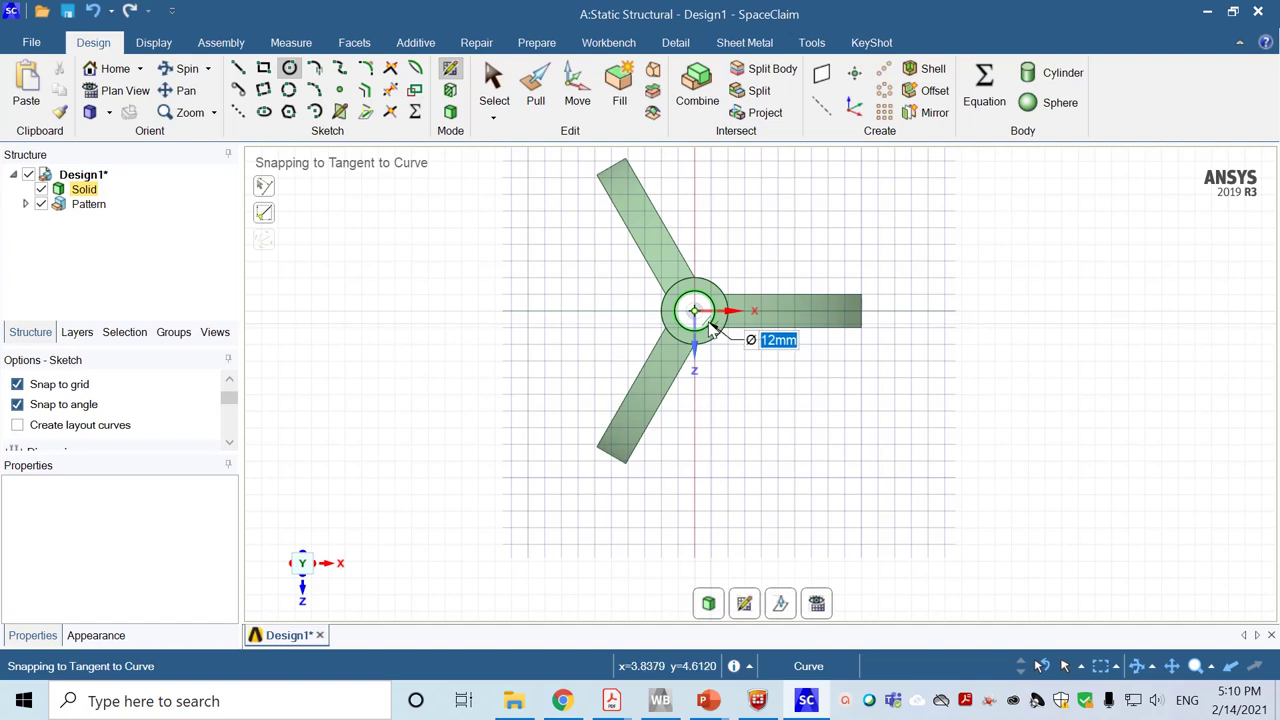
click(712, 329)
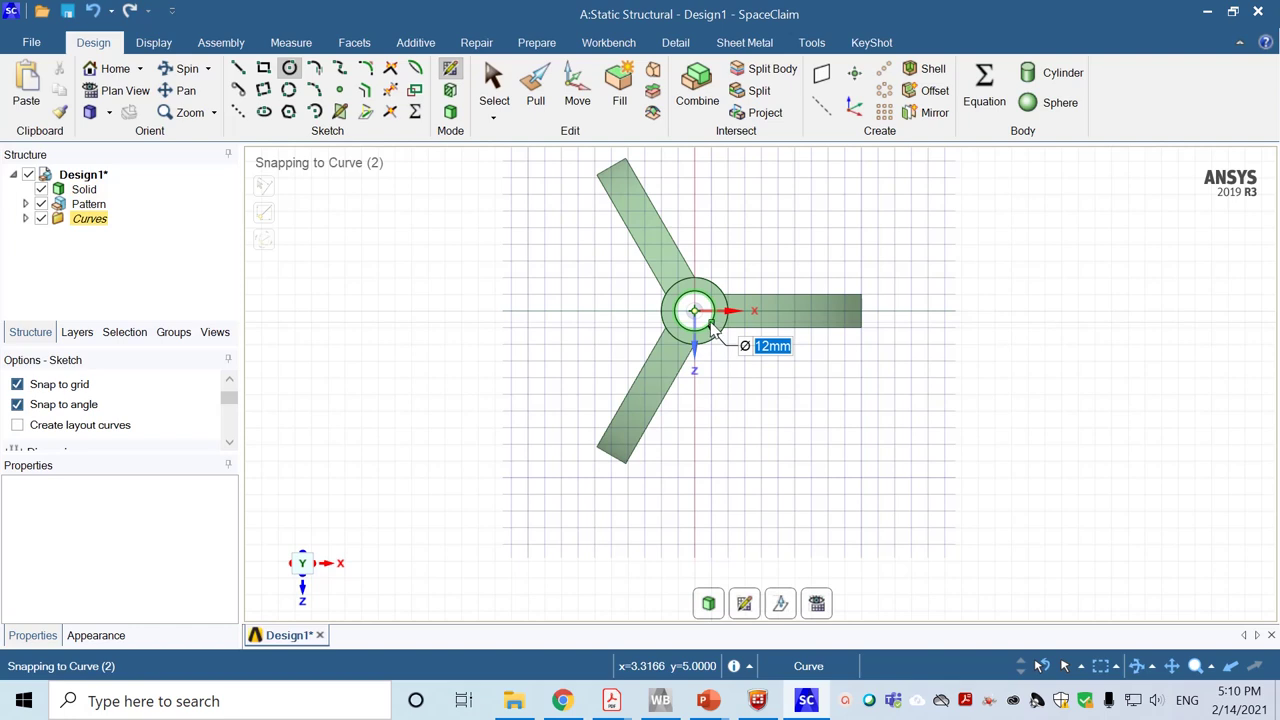
click(26, 220)
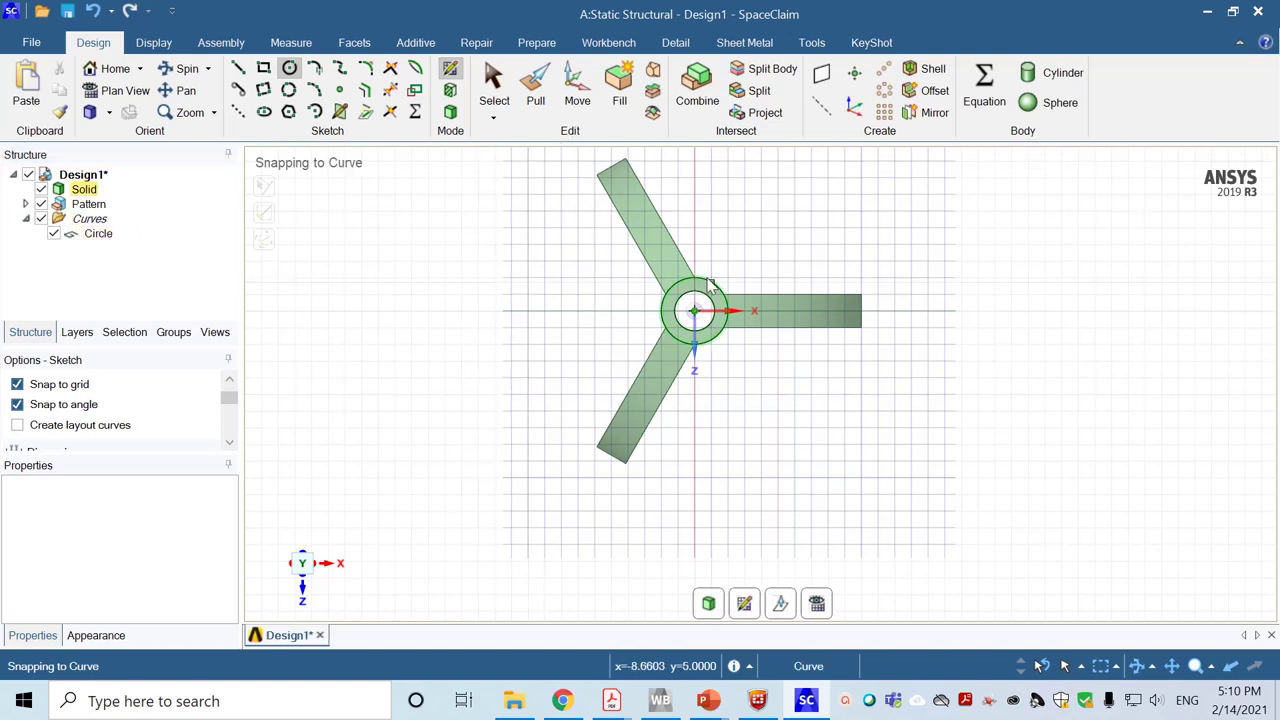
Pull the 12 mm circular face at the hub's top in both directions to a total length of 36 mm
click(536, 101)
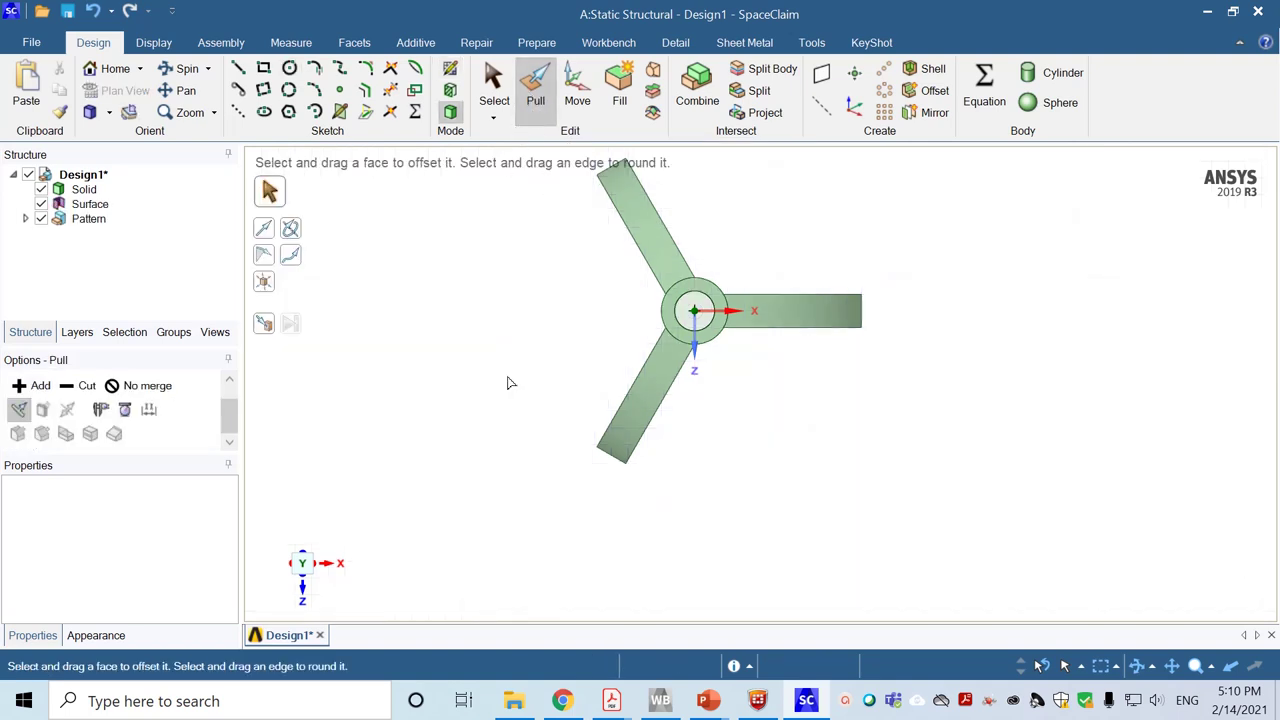
middle_drag(519, 380, 609, 294)
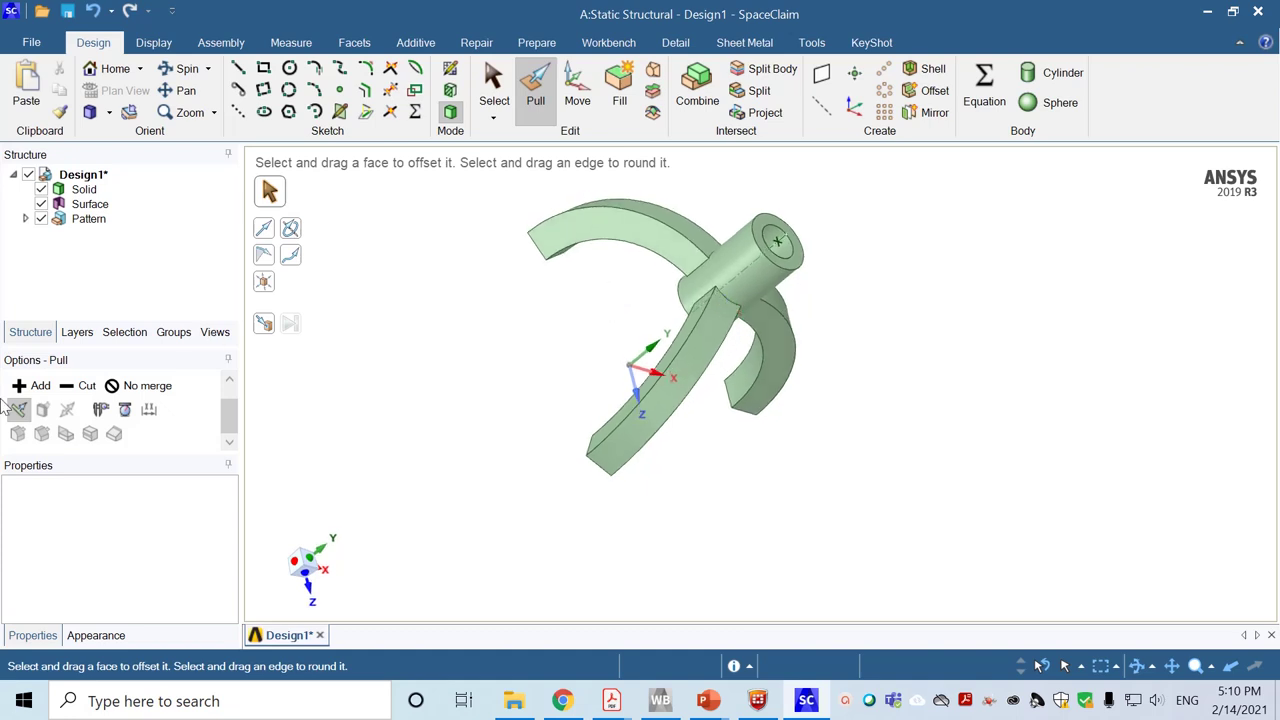
click(777, 243)
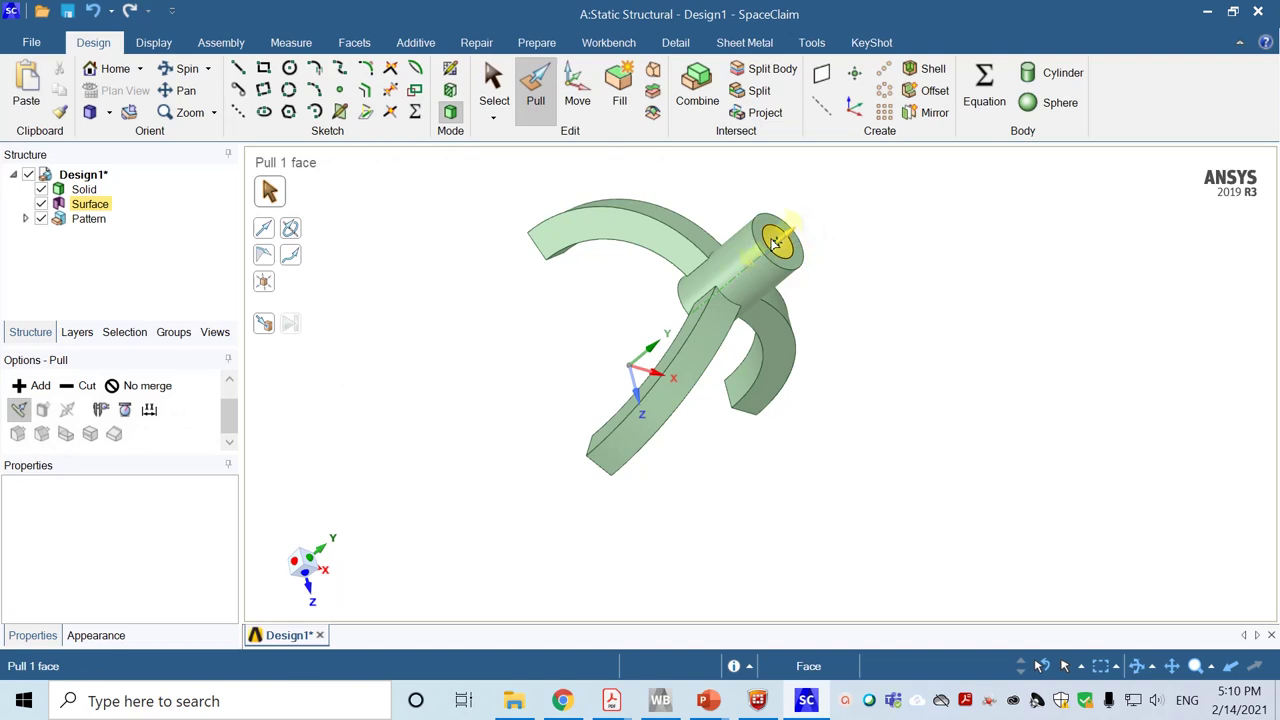
click(775, 243)
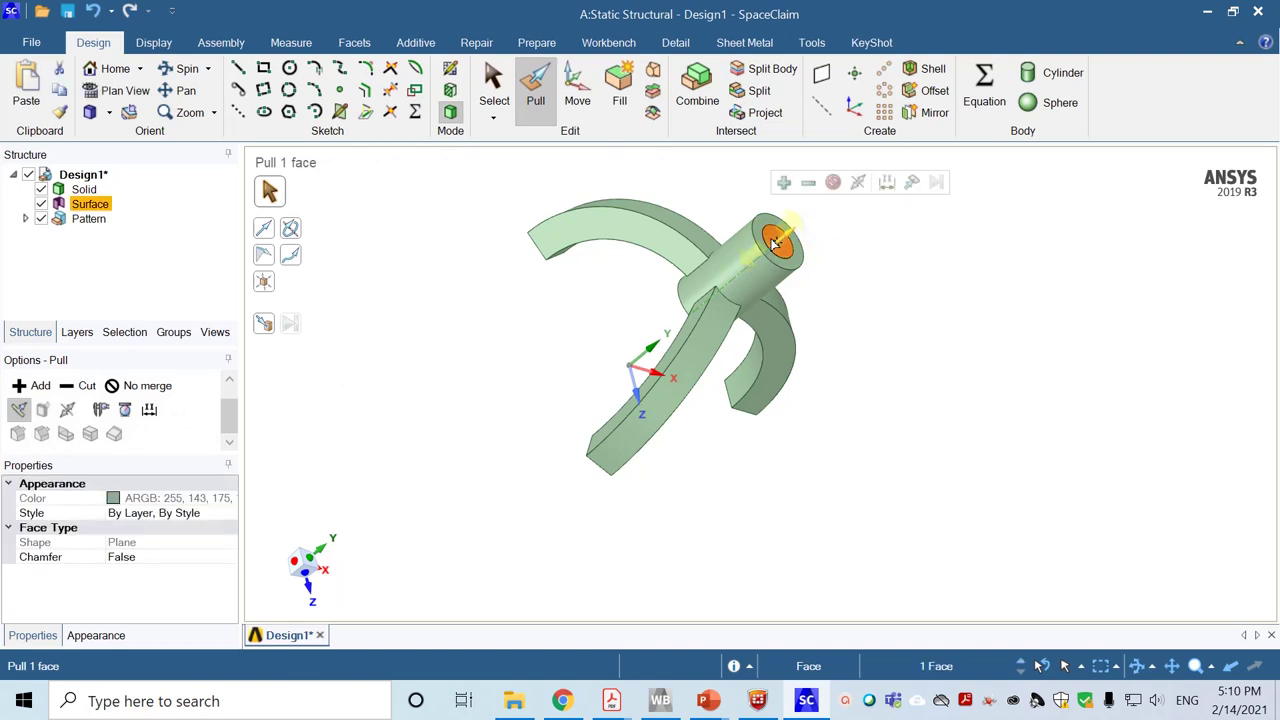
click(67, 410)
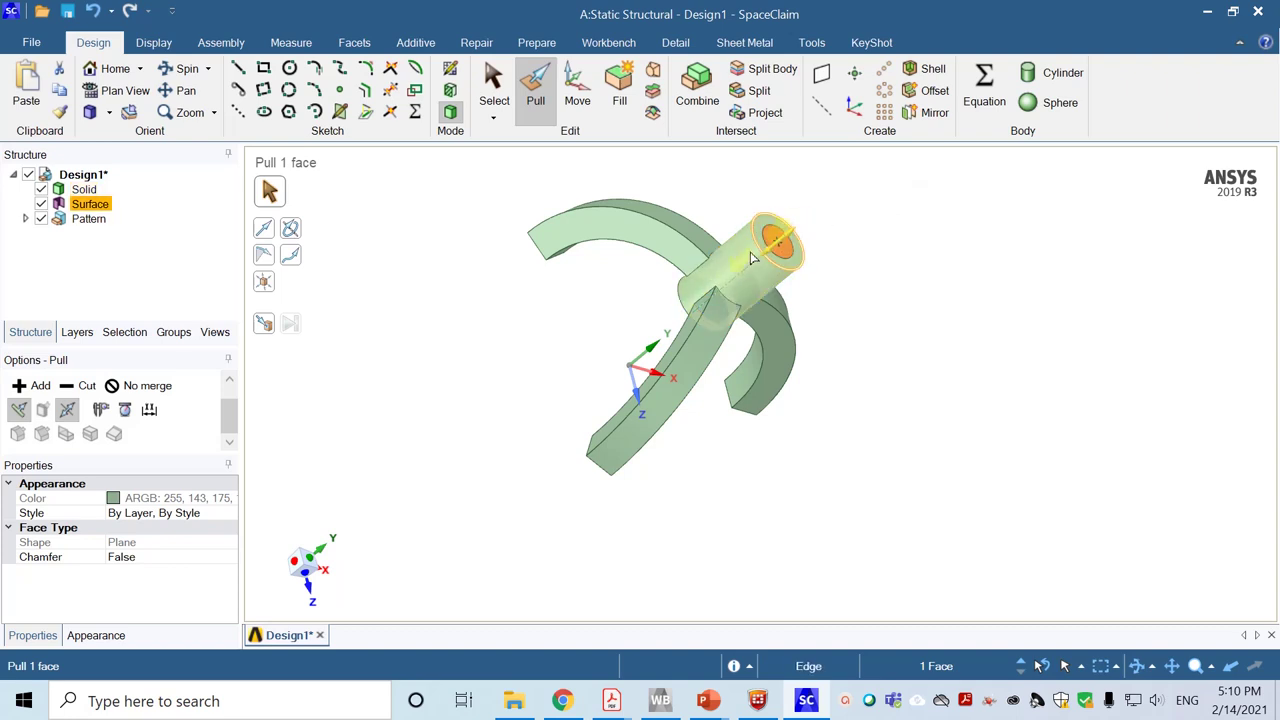
drag(779, 248, 833, 228)
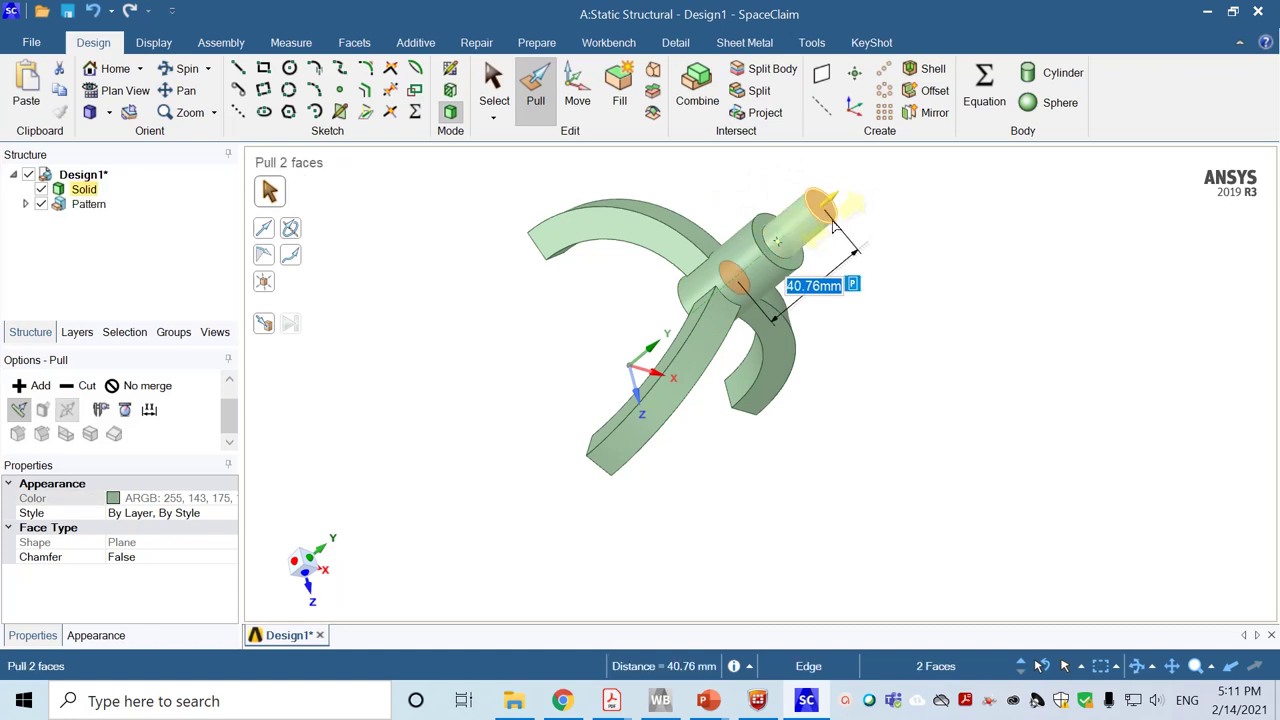
text(36)
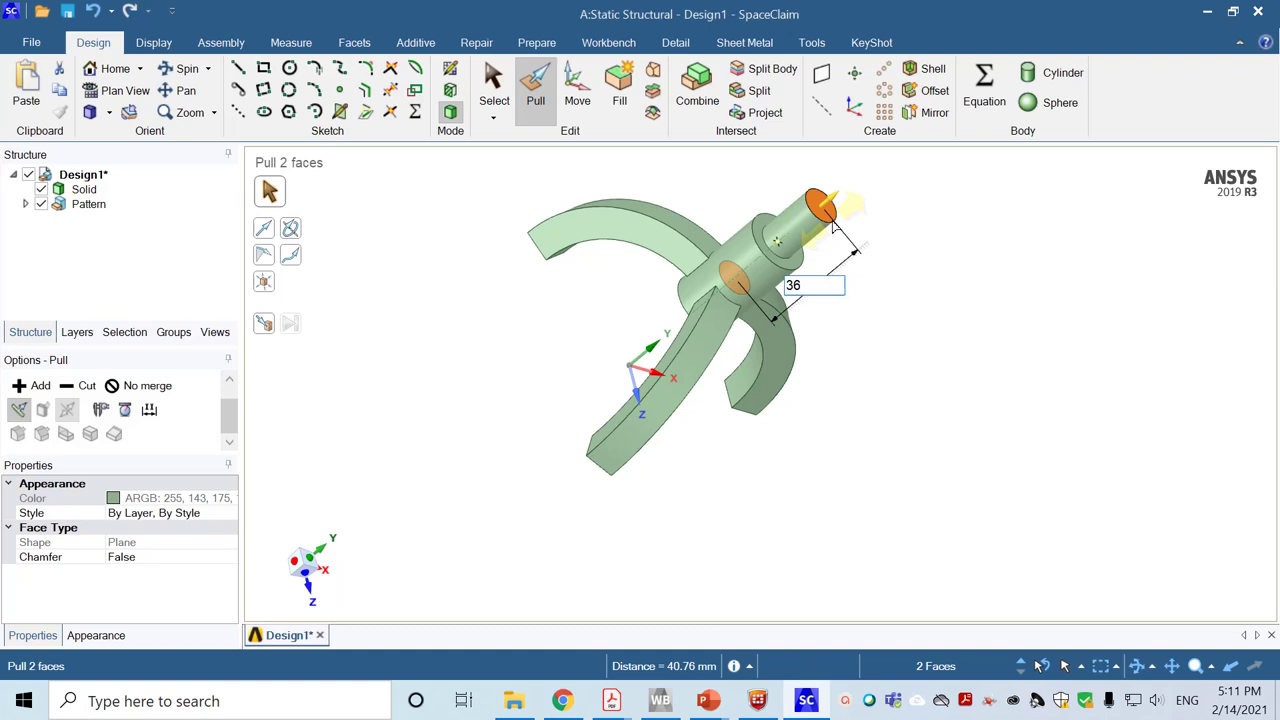
key(Return)
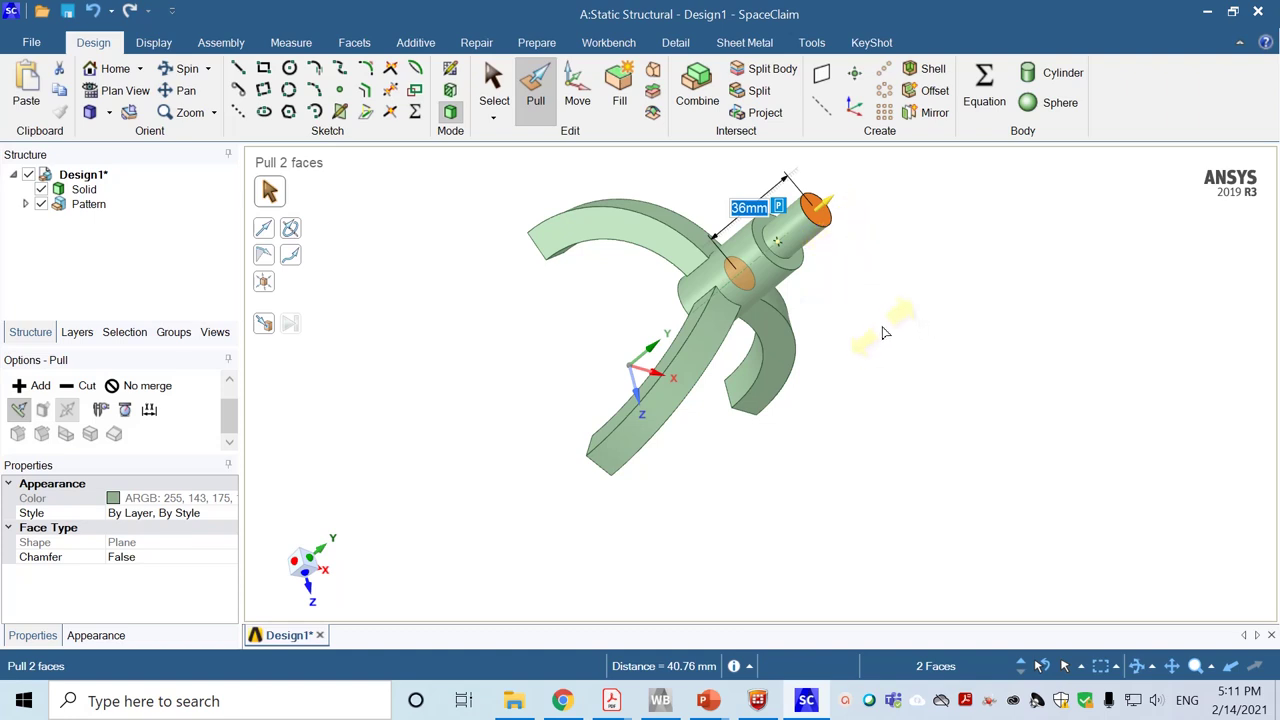
key(Escape)
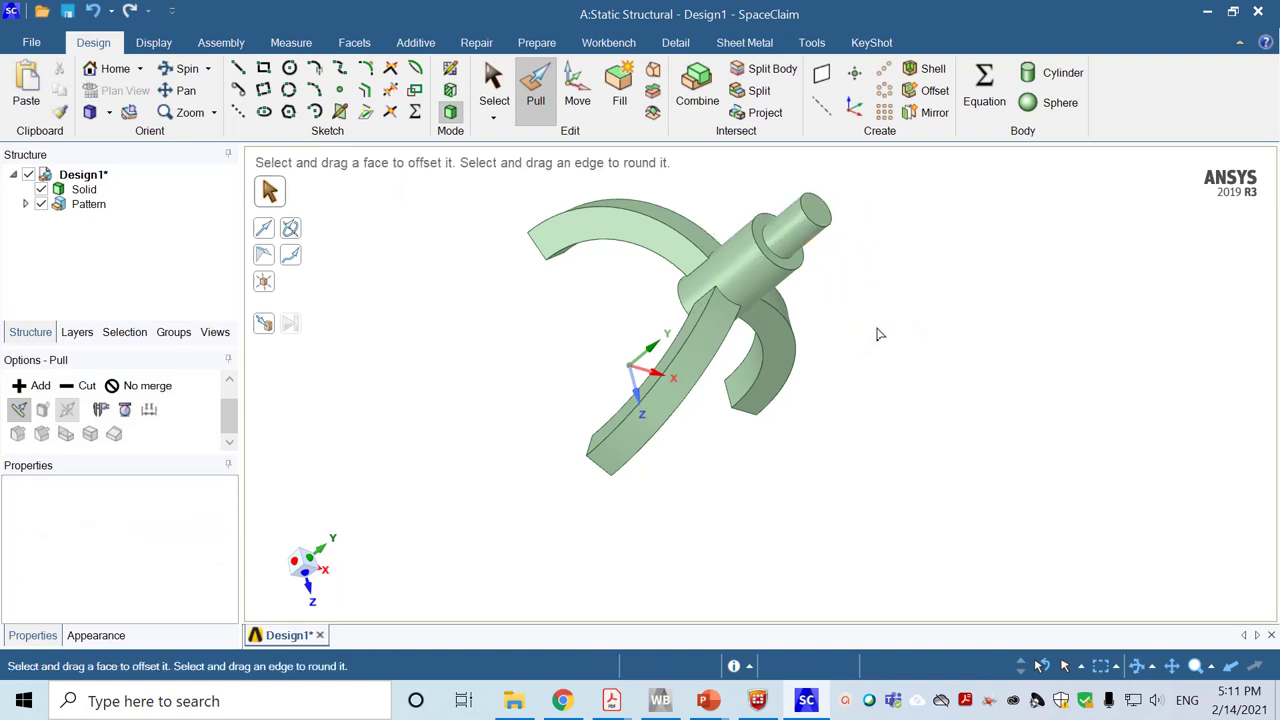
Start a sketch on the YZ plane through the origin, cutting through the hub, and view the plane head-on
click(494, 90)
middle_drag(840, 489, 697, 409)
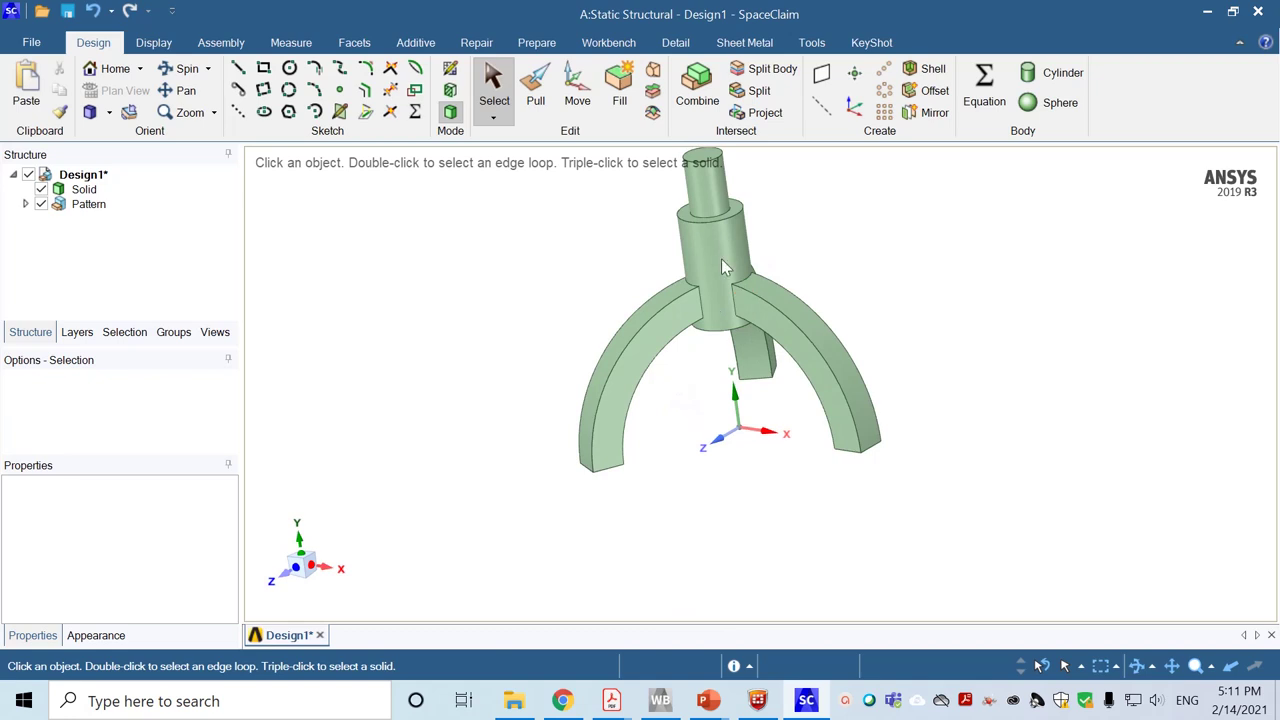
click(718, 265)
click(720, 189)
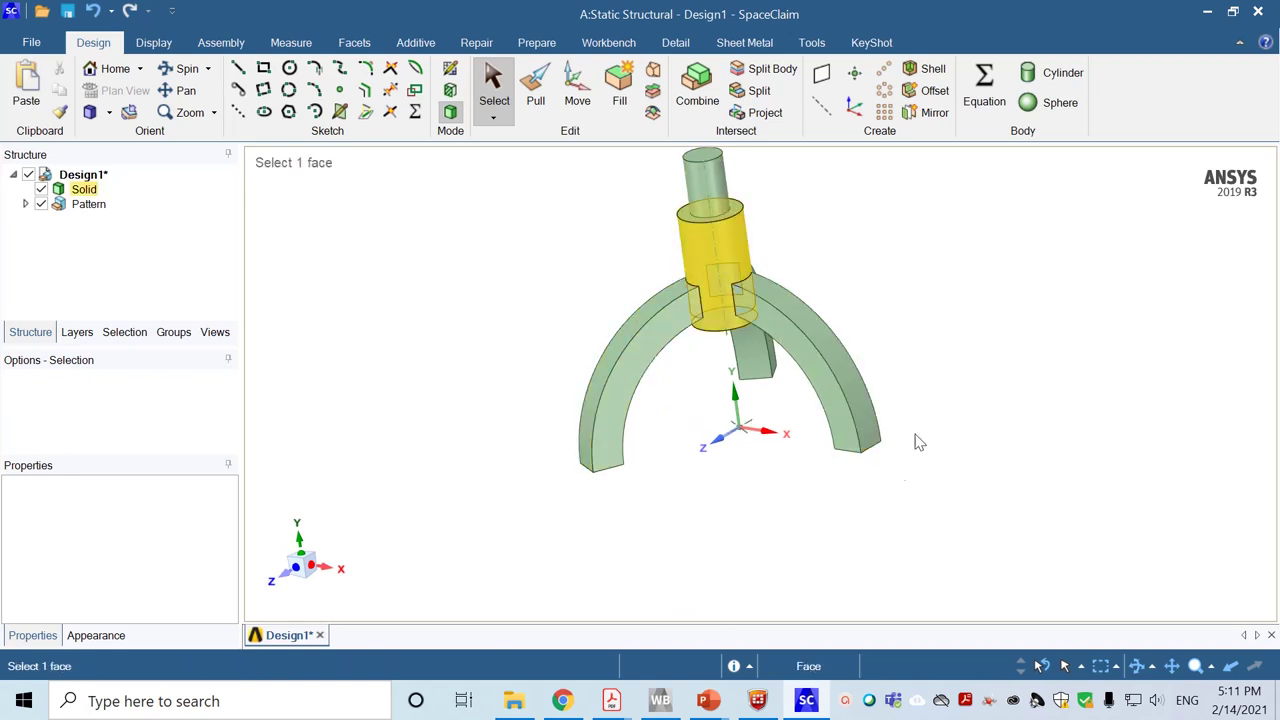
middle_drag(760, 551, 660, 573)
click(703, 265)
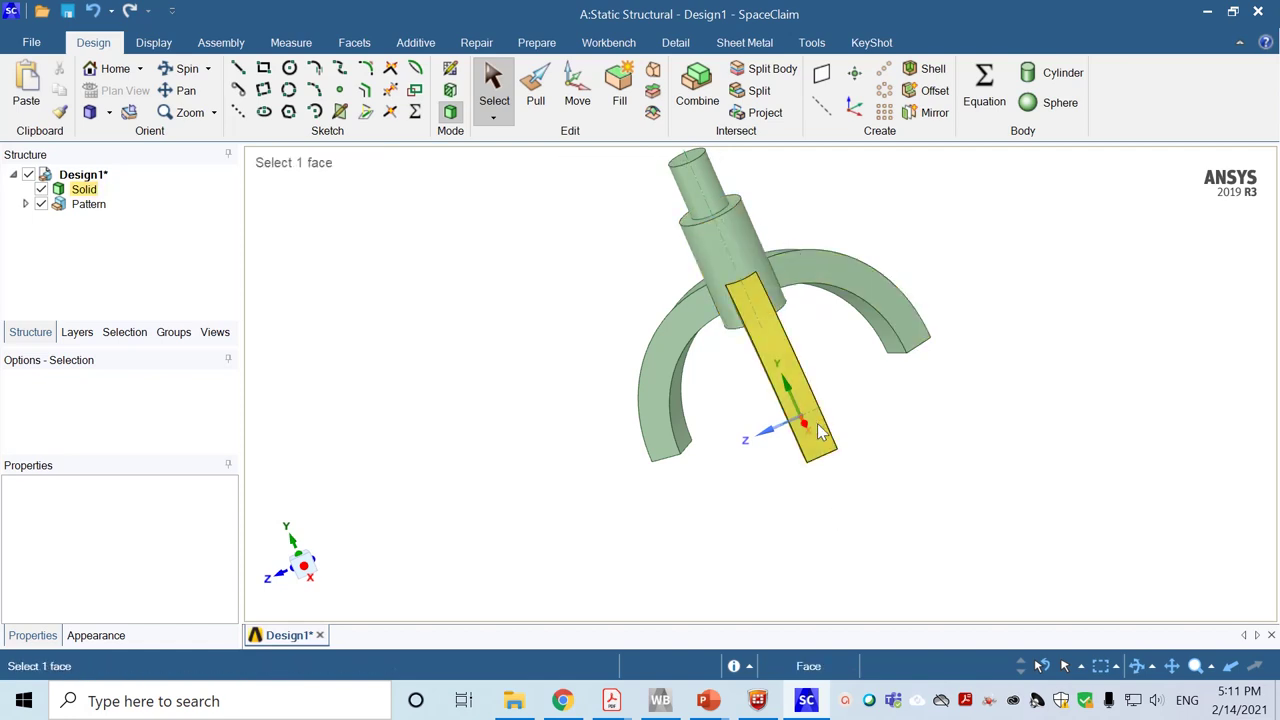
click(451, 72)
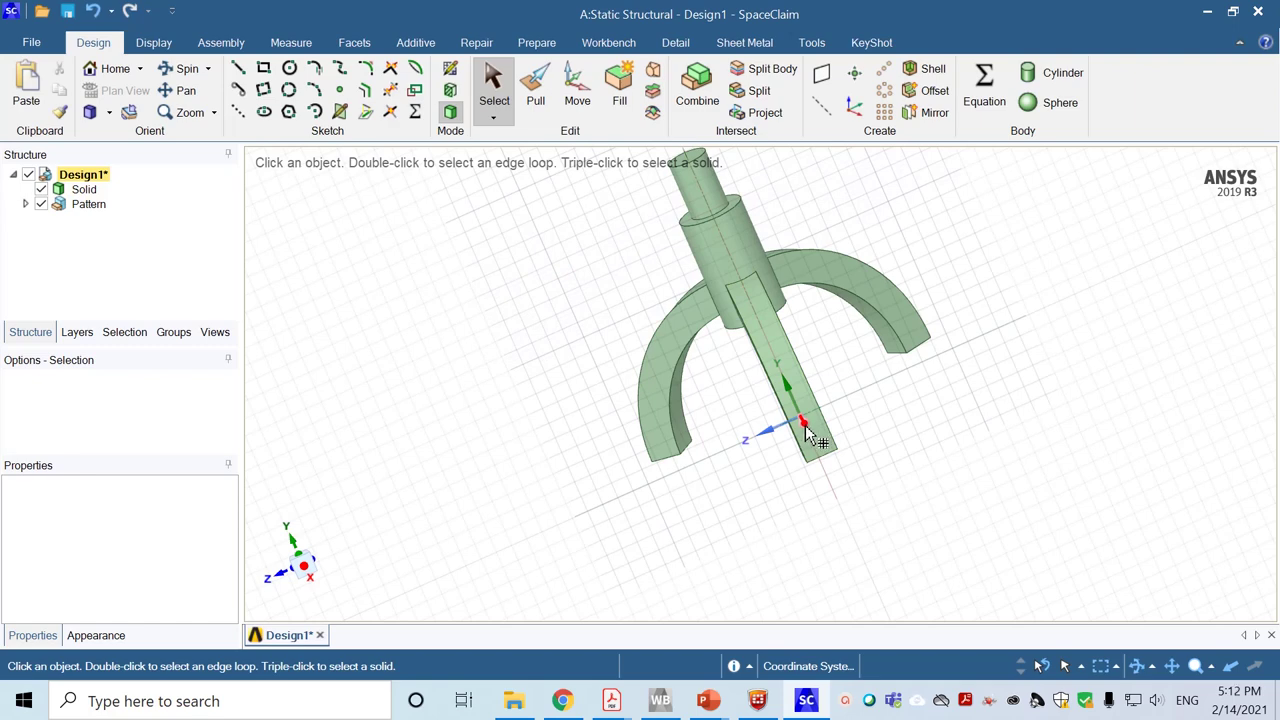
key(k)
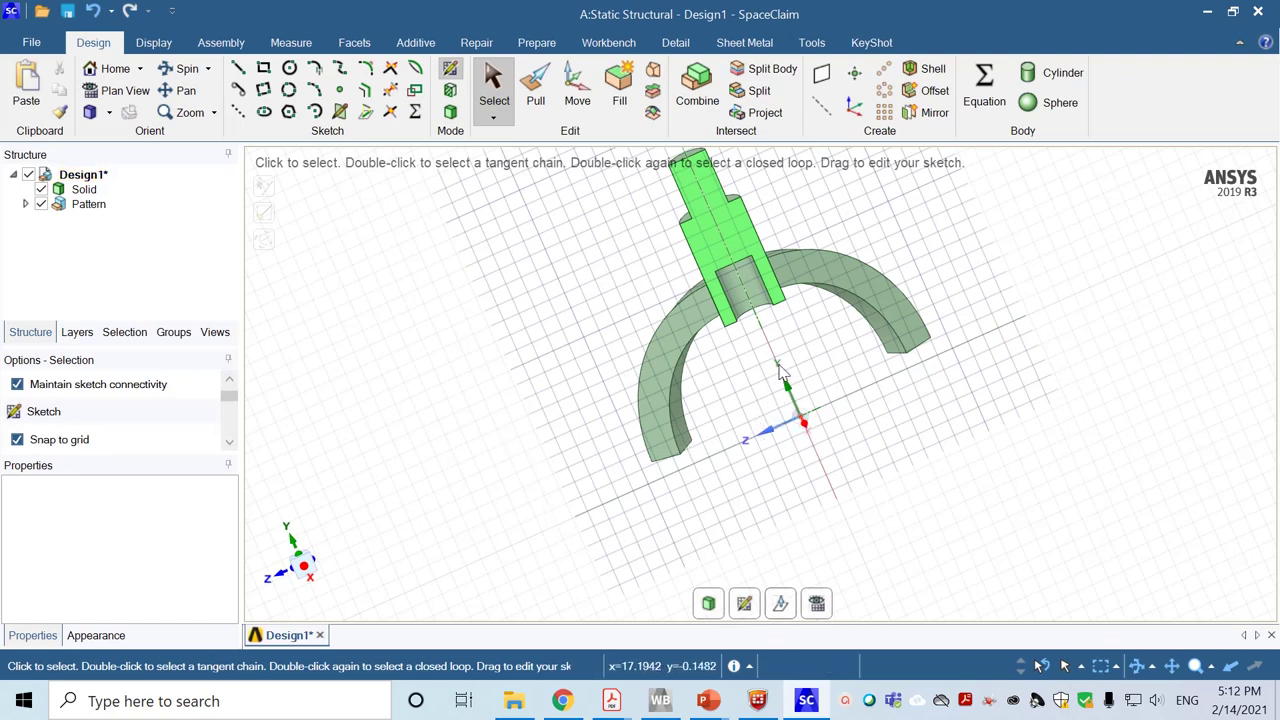
click(115, 90)
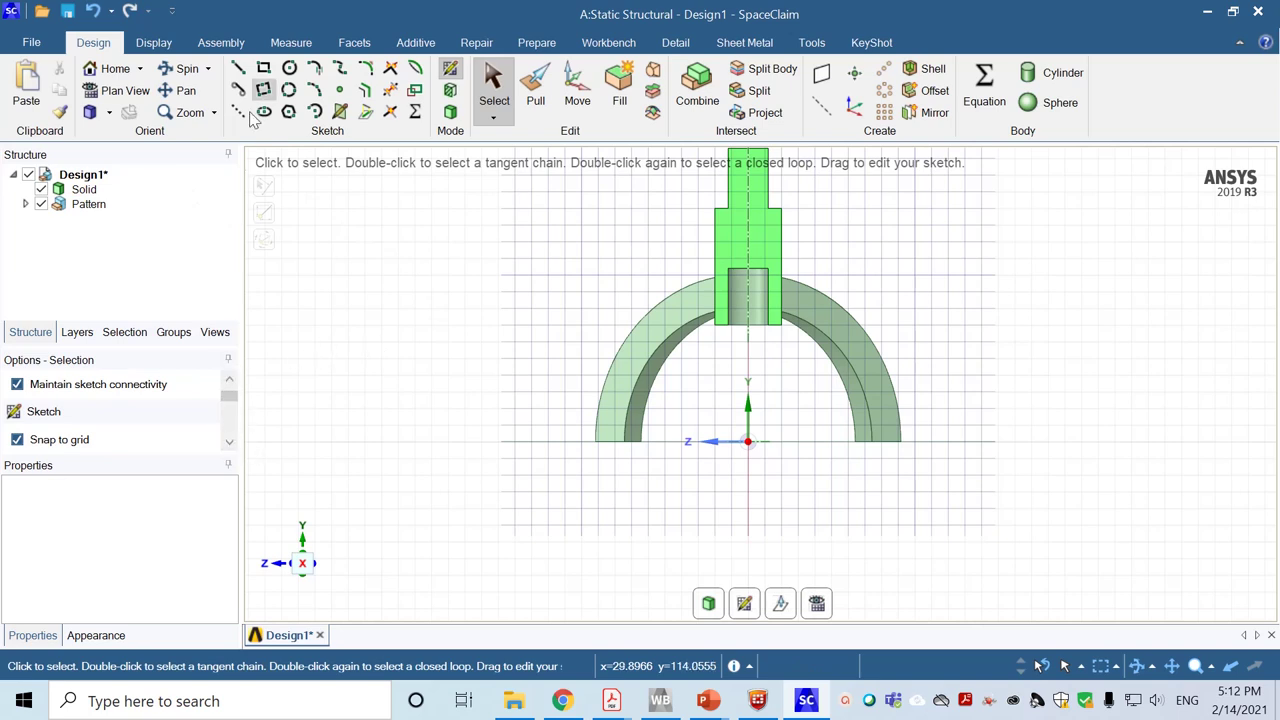
Sketch a small circle on the hub's axis, centred 60 mm above the origin using Cartesian dimensions
click(289, 70)
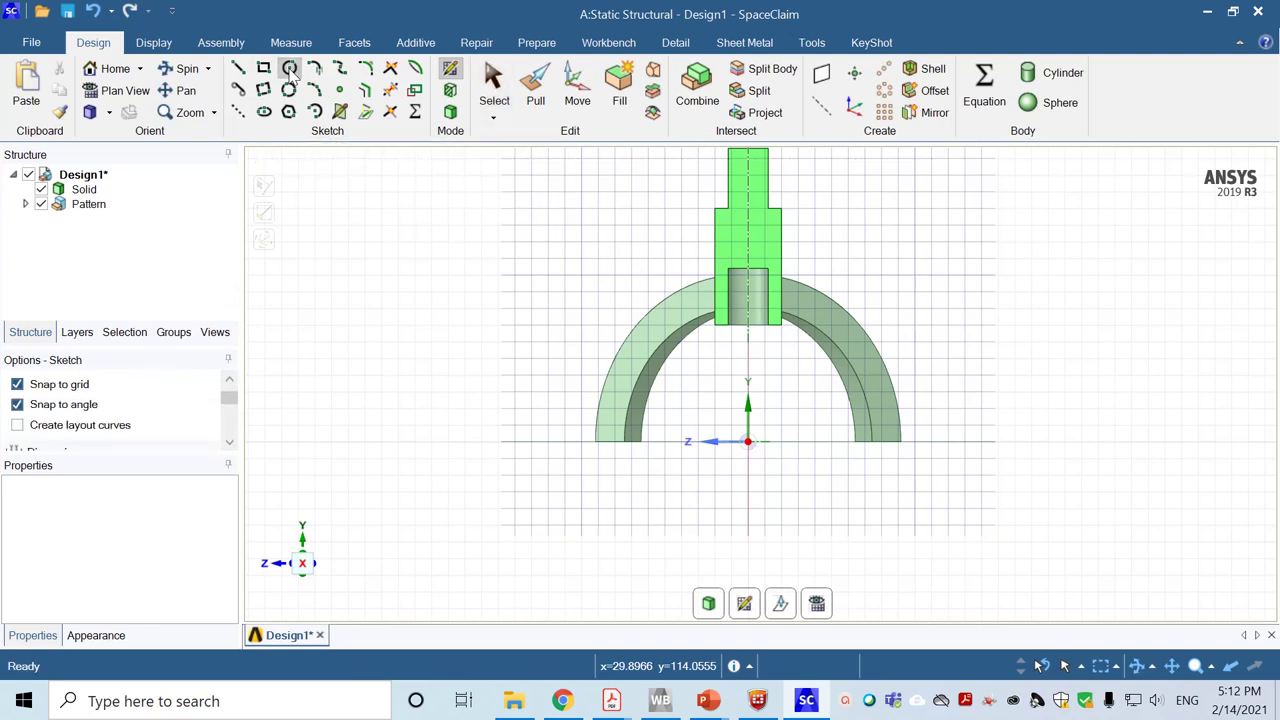
click(229, 441)
click(229, 441)
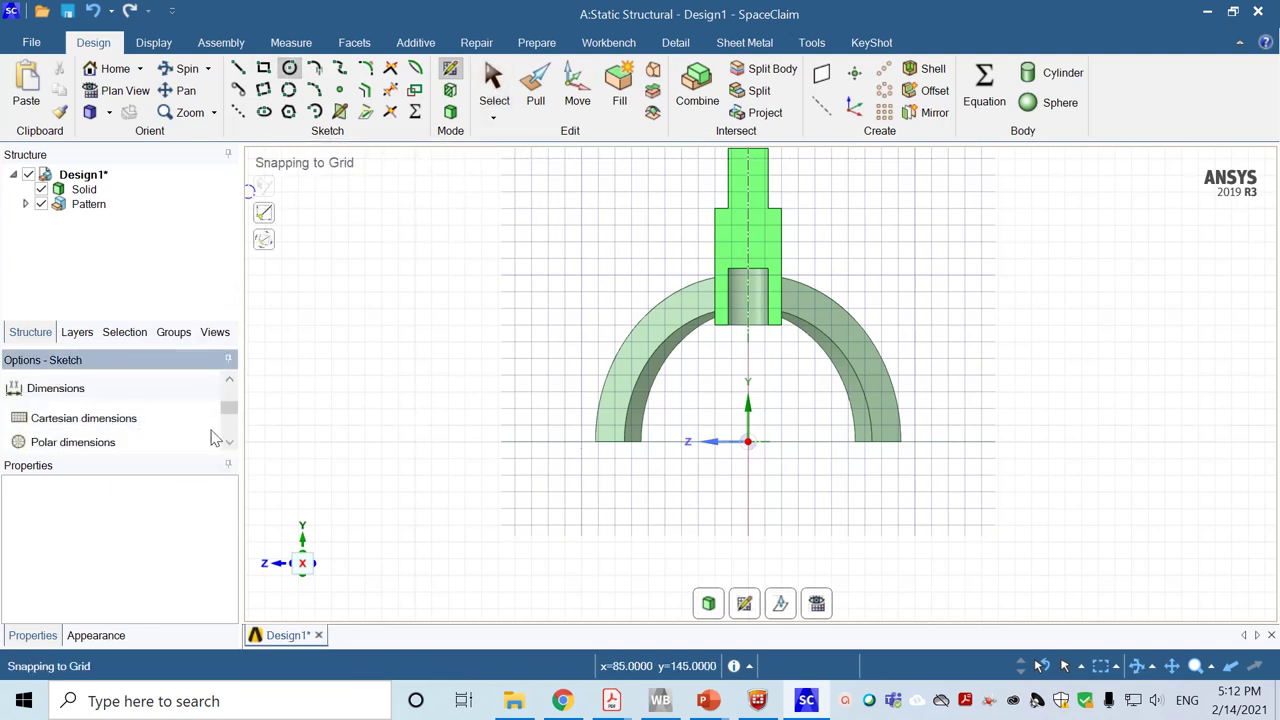
click(748, 443)
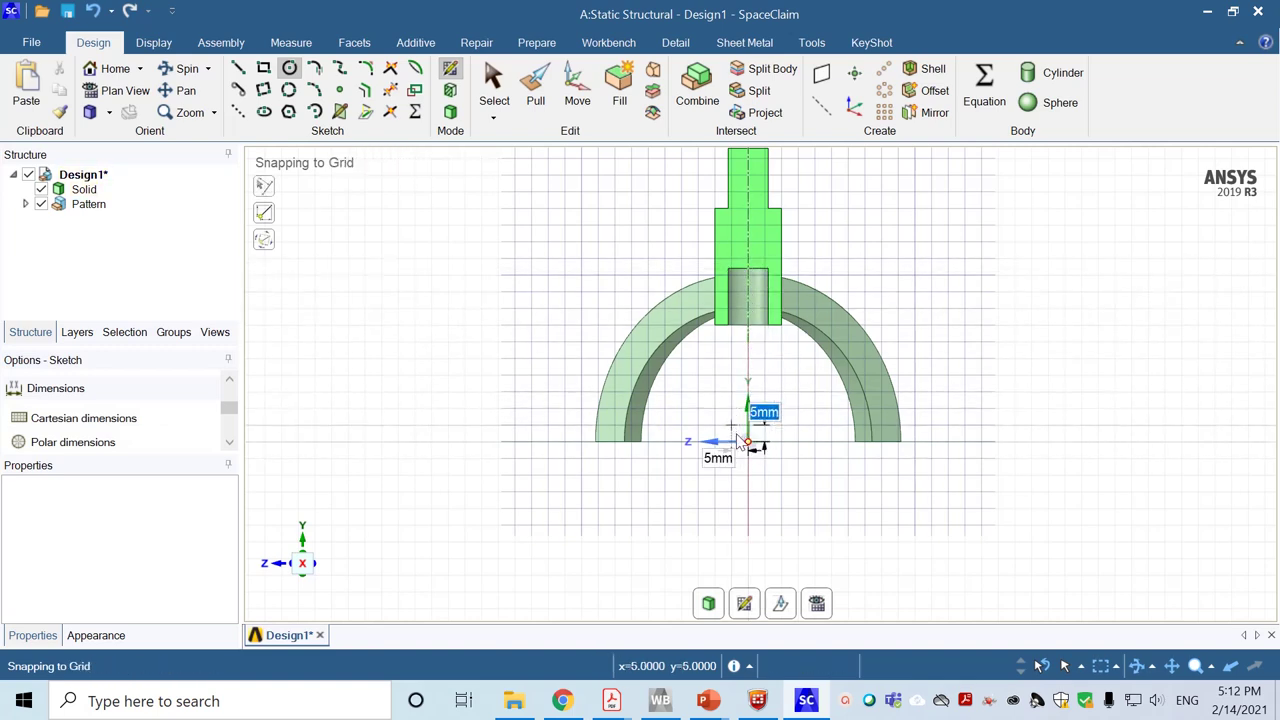
click(748, 242)
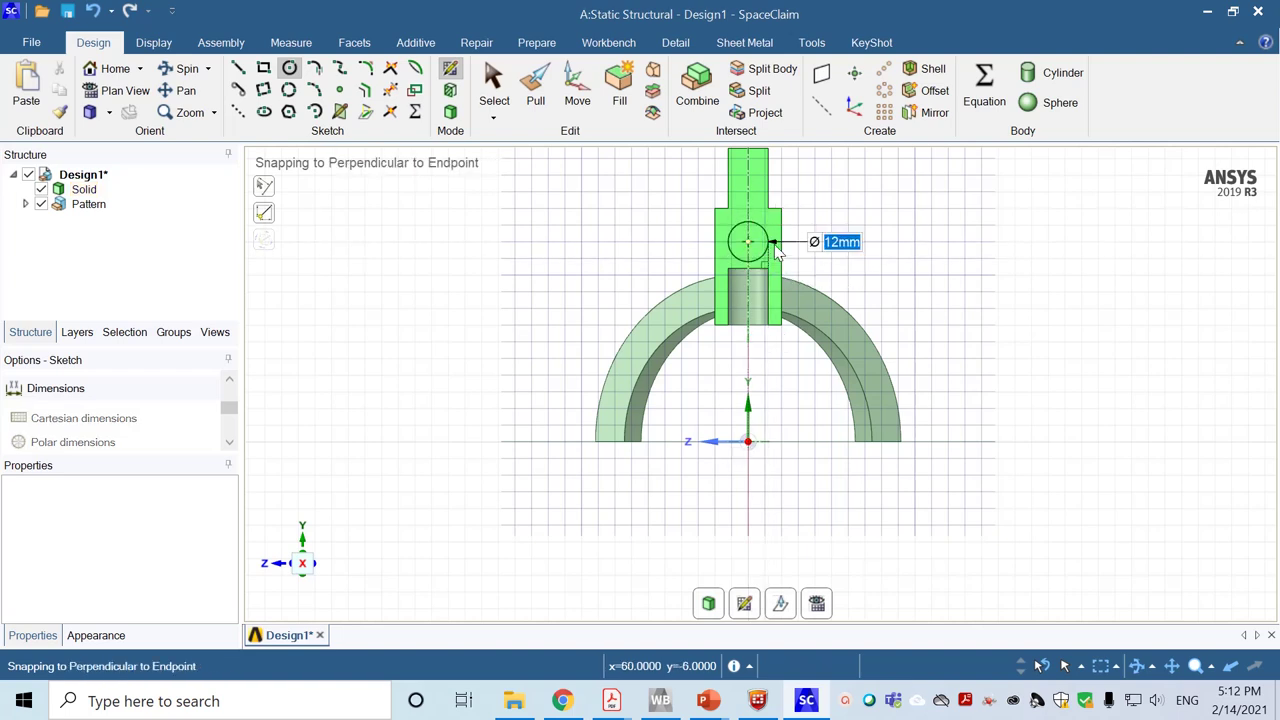
click(778, 252)
key(Escape)
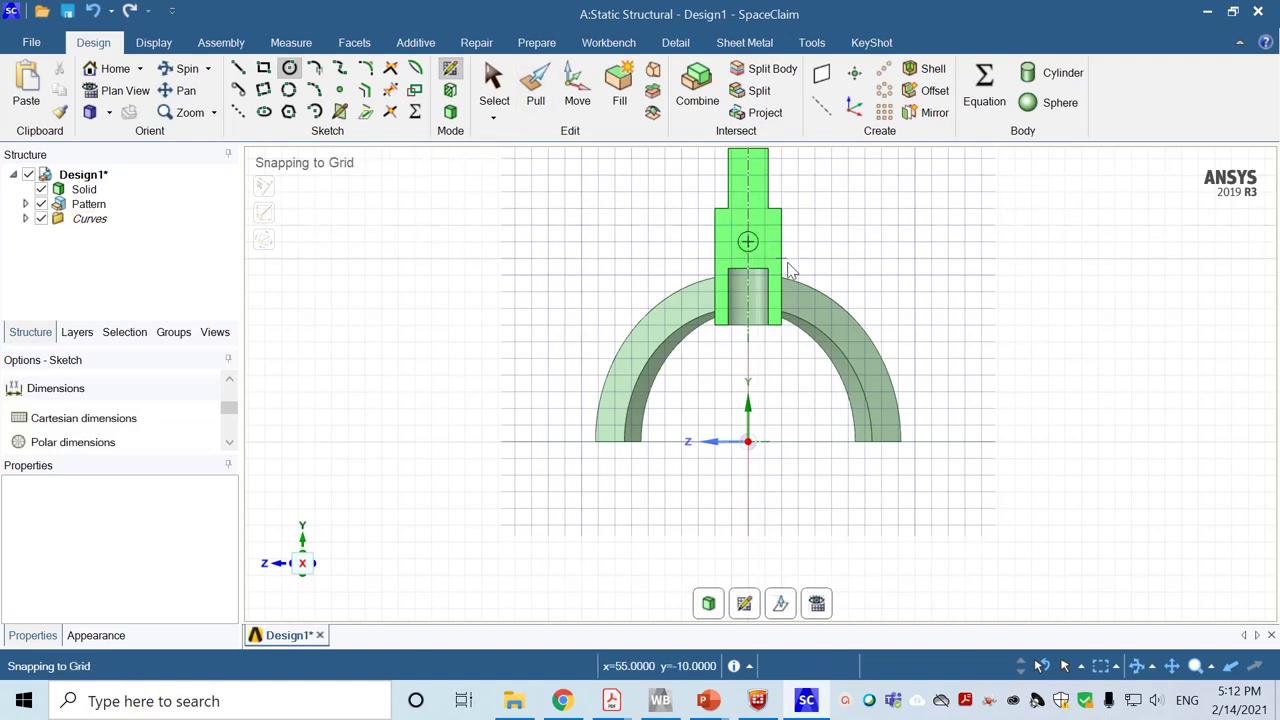
Pull the small circular surface in both directions through the hub to form a cross pin 30 mm long
click(532, 98)
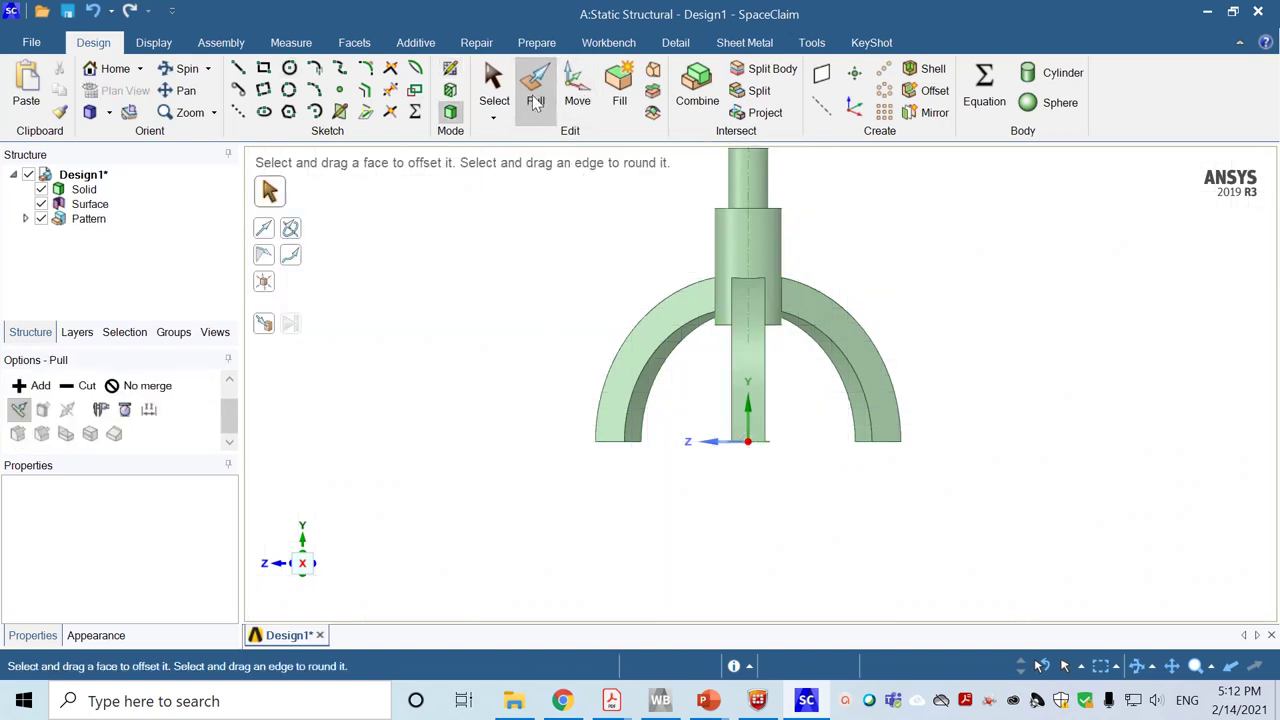
click(88, 205)
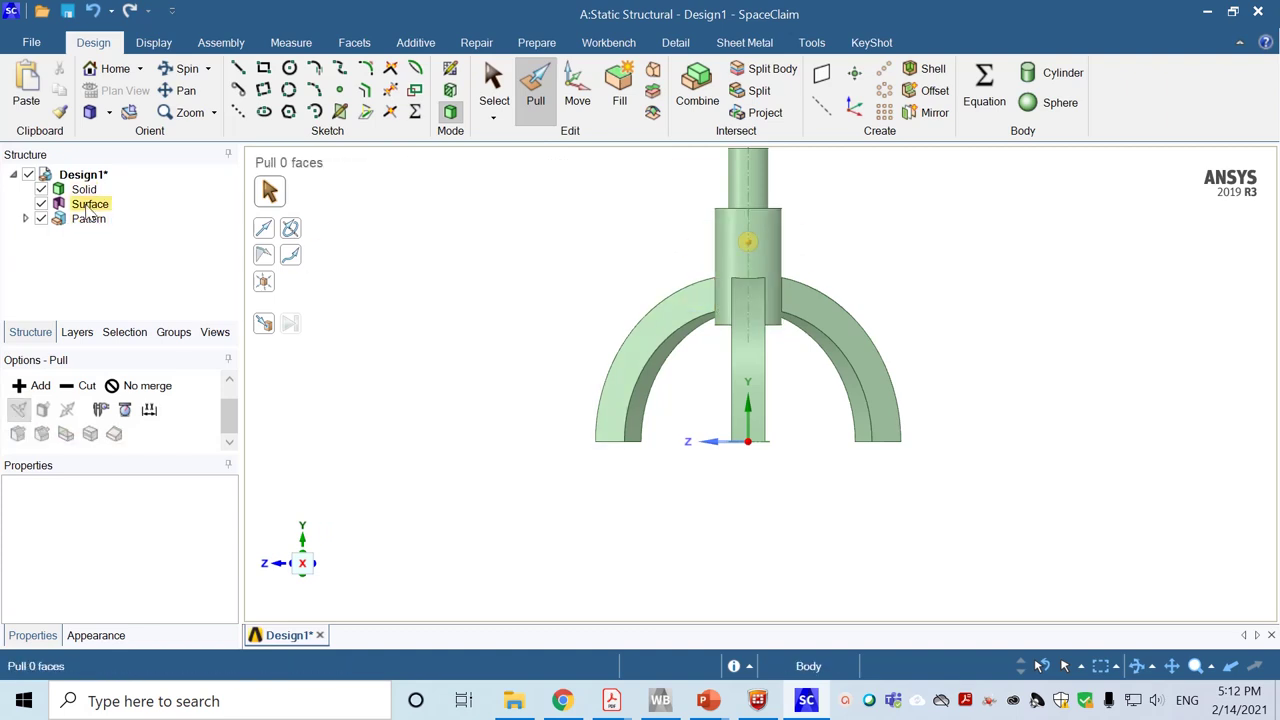
click(88, 205)
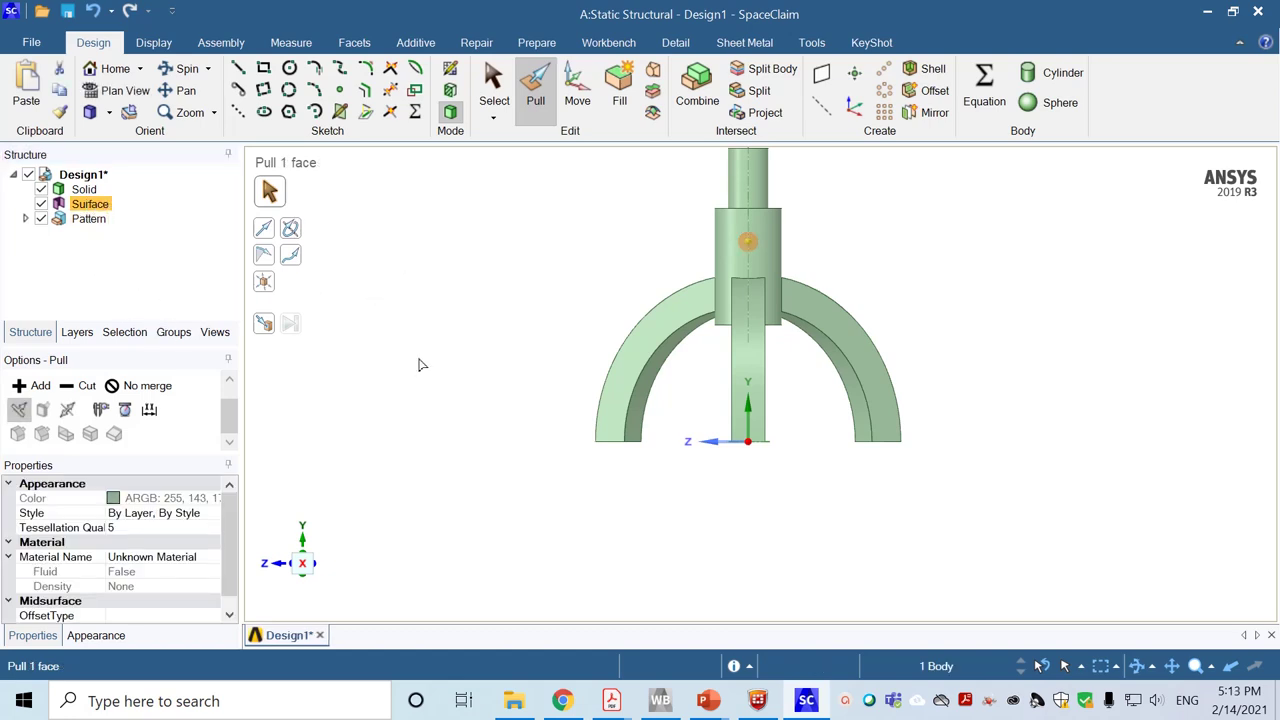
middle_drag(454, 334, 692, 350)
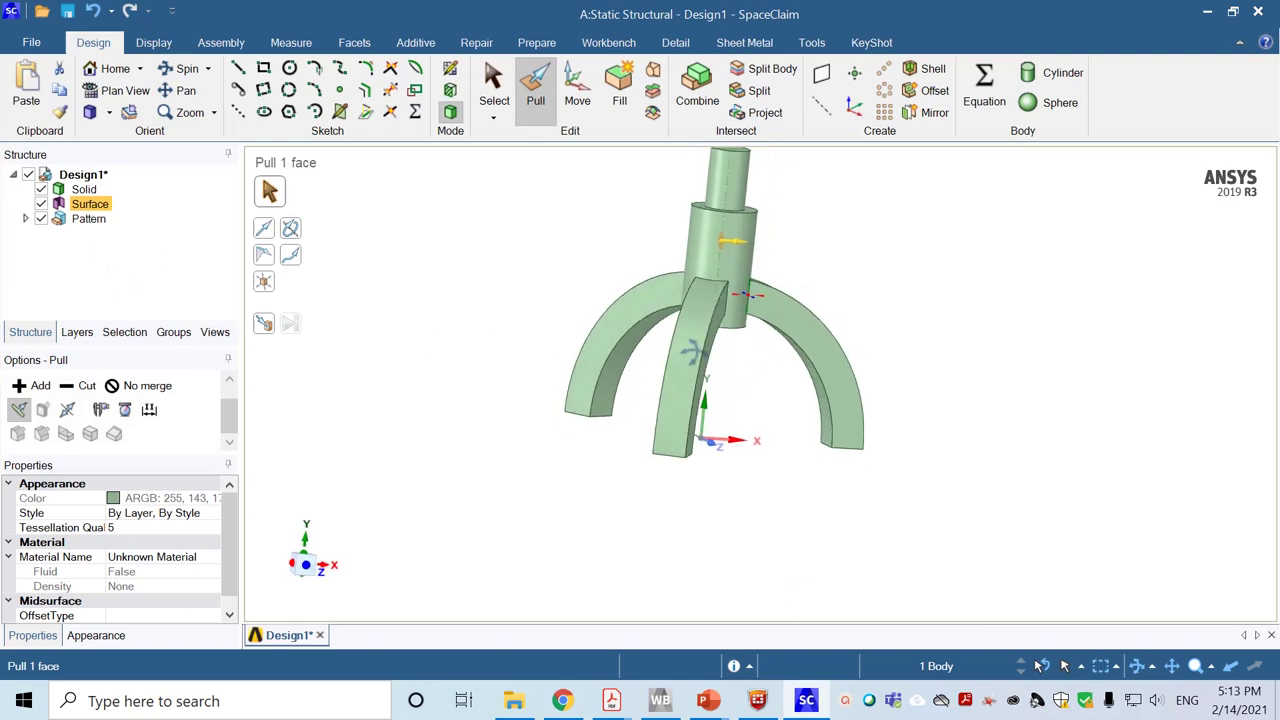
click(68, 410)
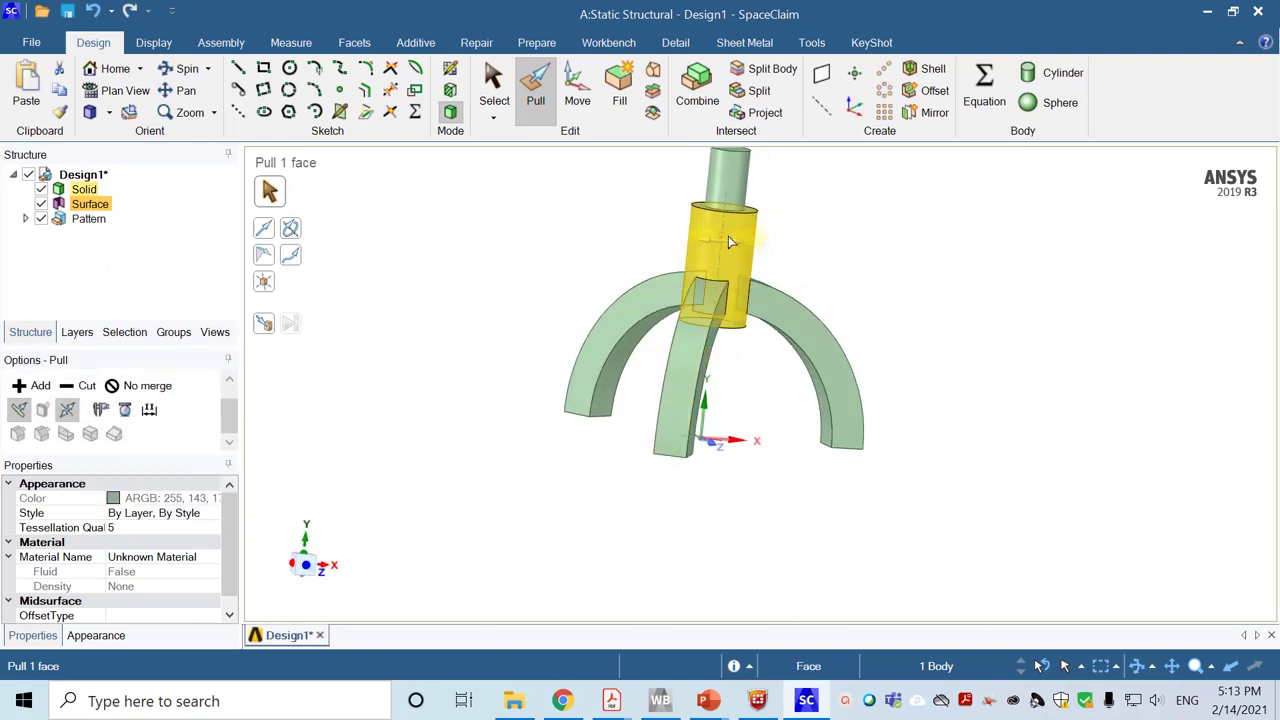
drag(755, 253, 790, 253)
text(30)
key(Return)
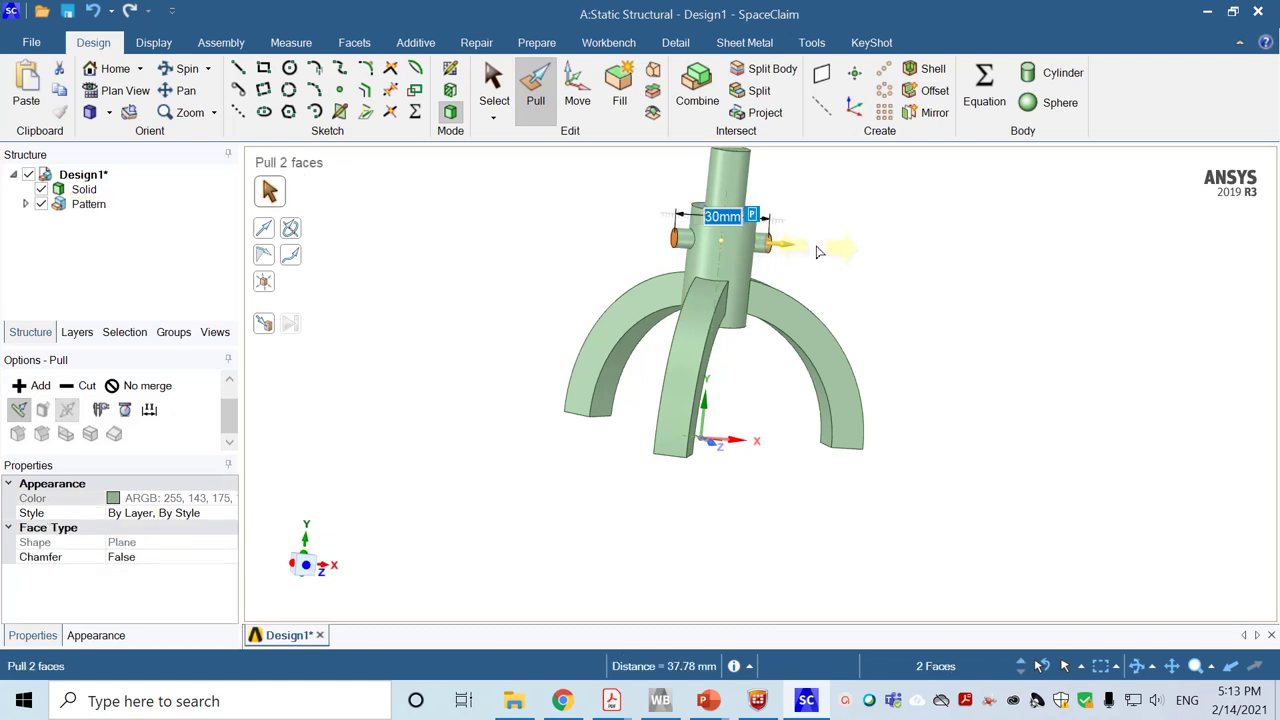
key(Escape)
Split the merged solid with Split Body, using the cross pin's cylindrical face as the cutter
middle_drag(889, 302, 785, 302)
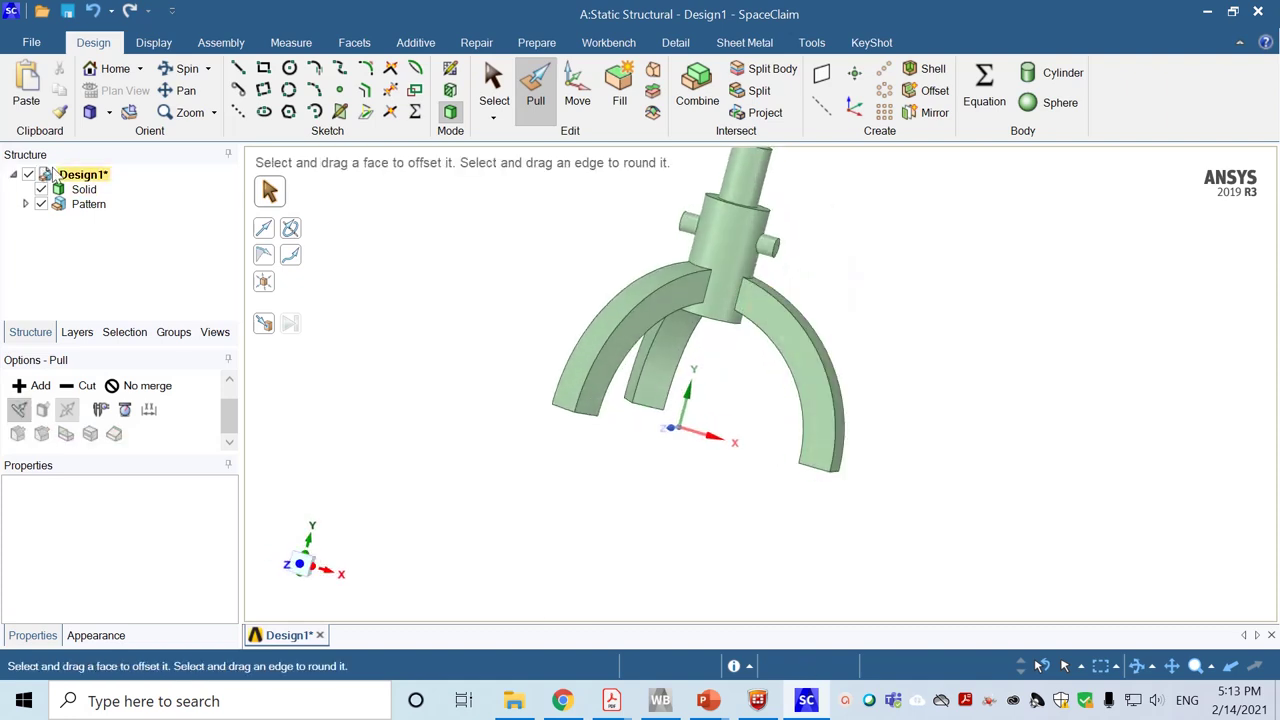
click(84, 189)
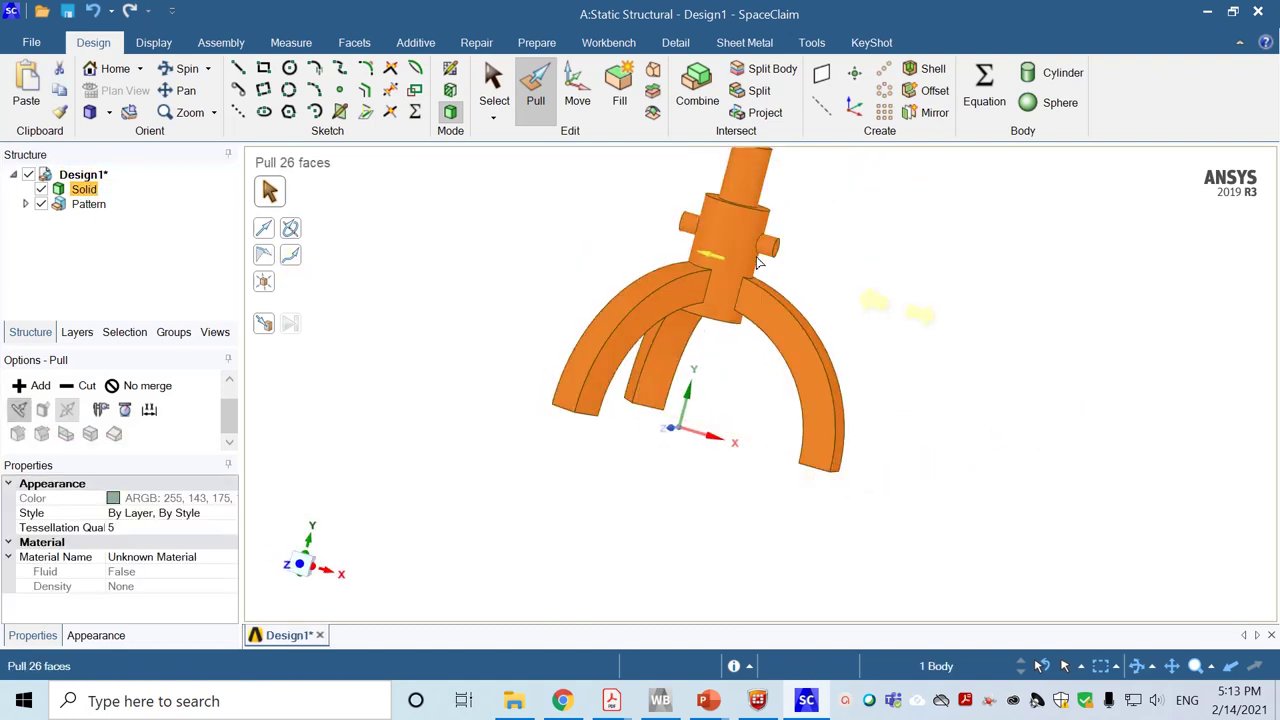
middle_drag(533, 486, 584, 531)
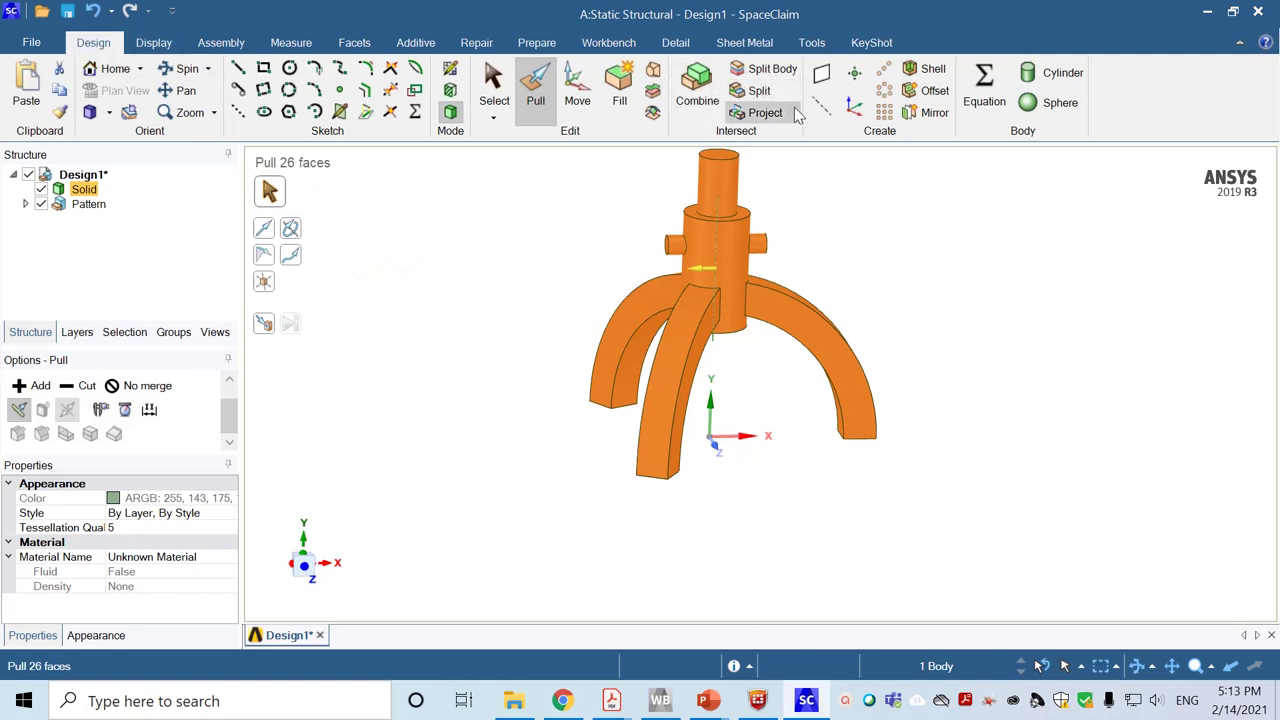
click(770, 70)
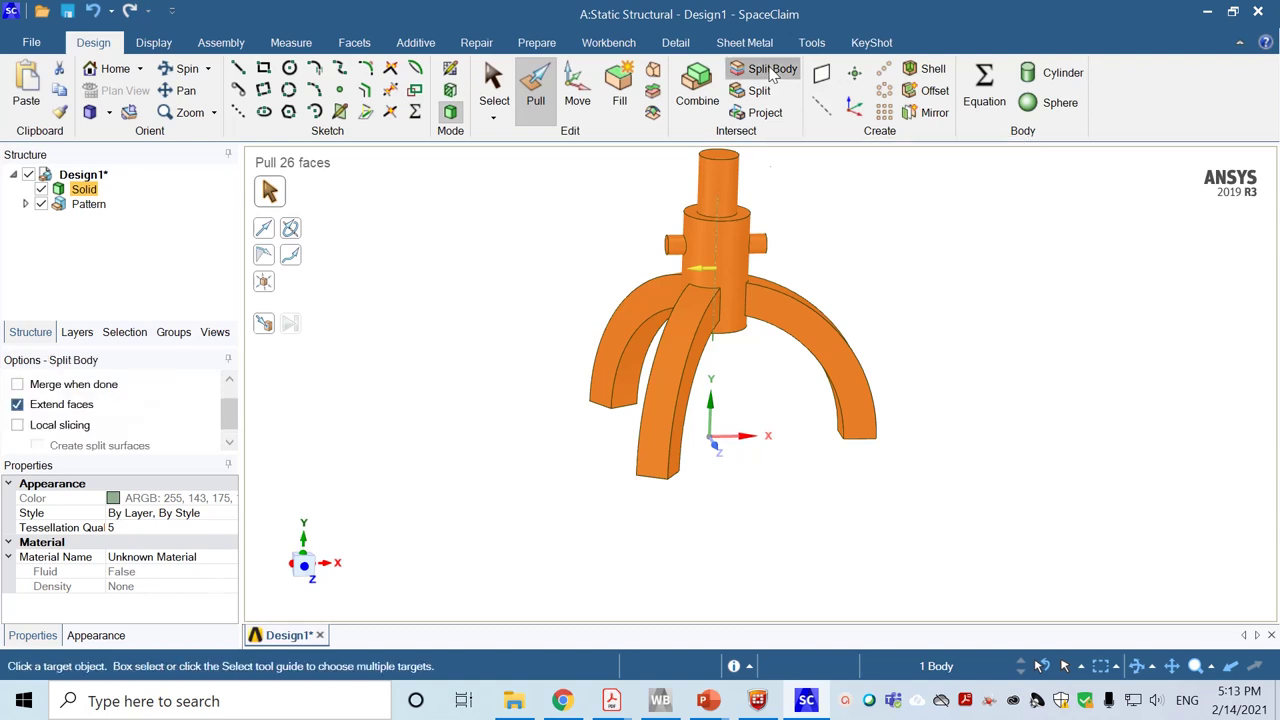
click(717, 255)
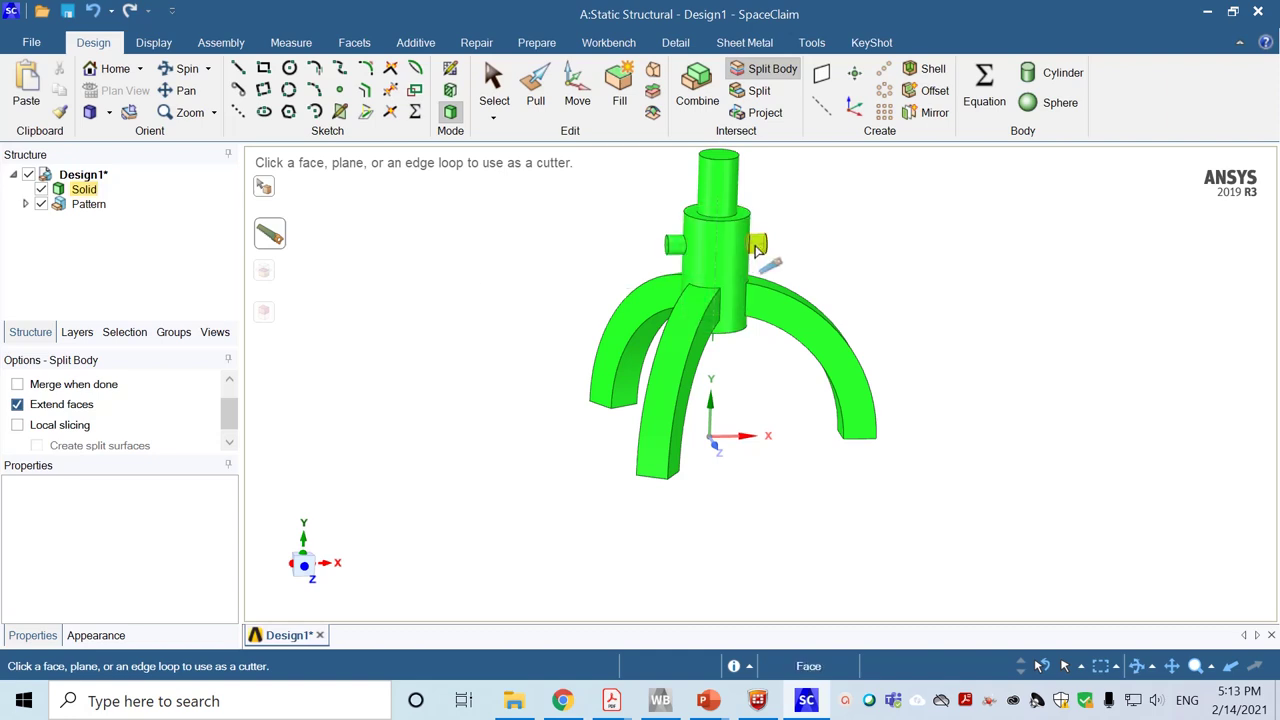
click(677, 246)
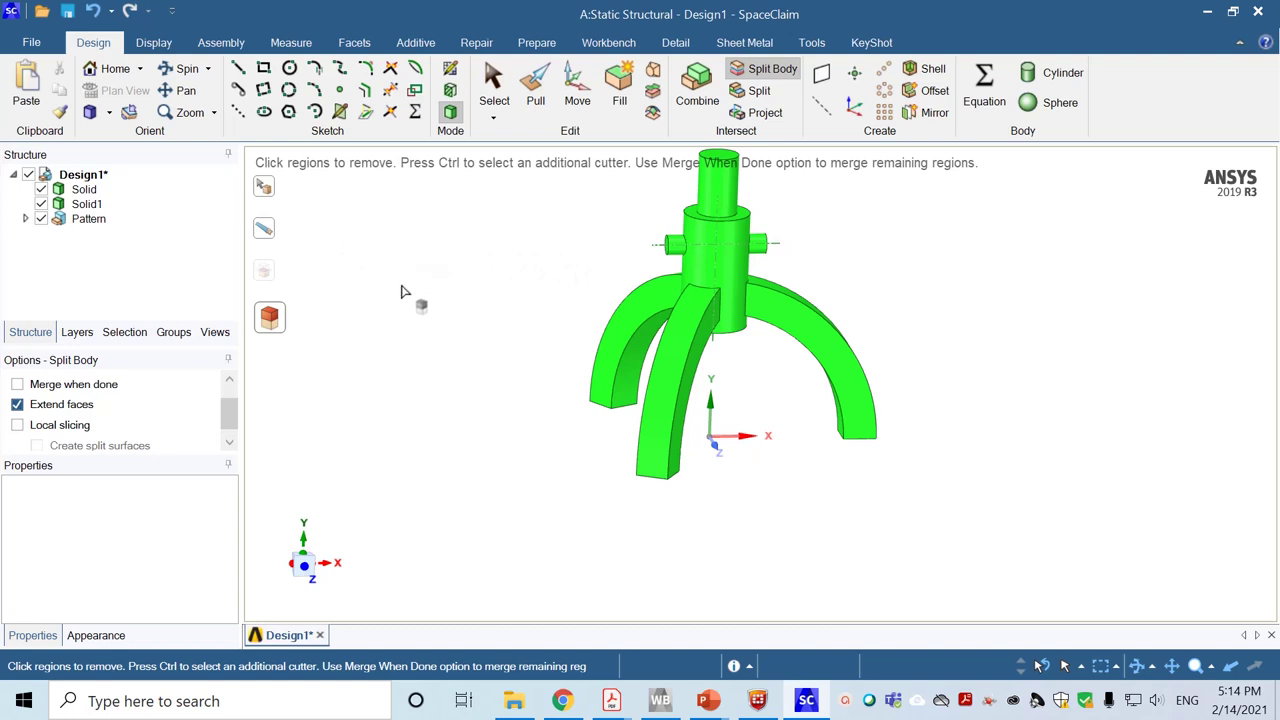
key(Escape)
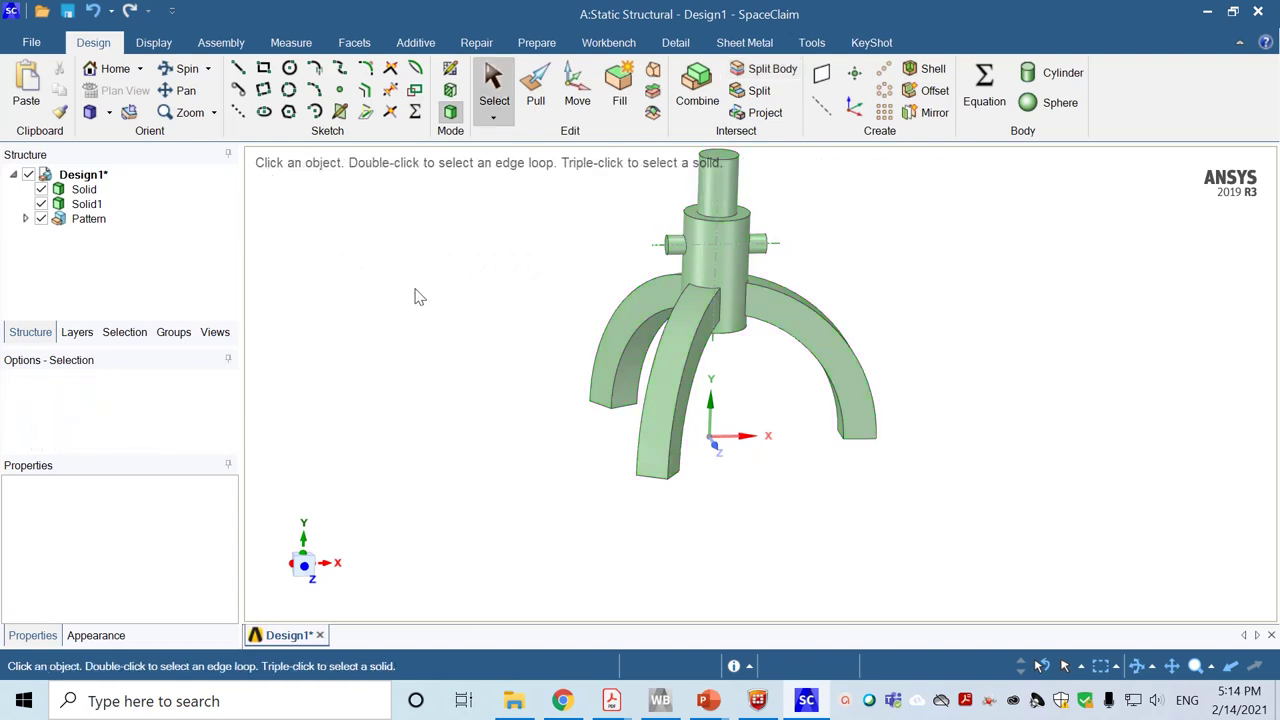
Rename the cross pin body as Pin
click(88, 192)
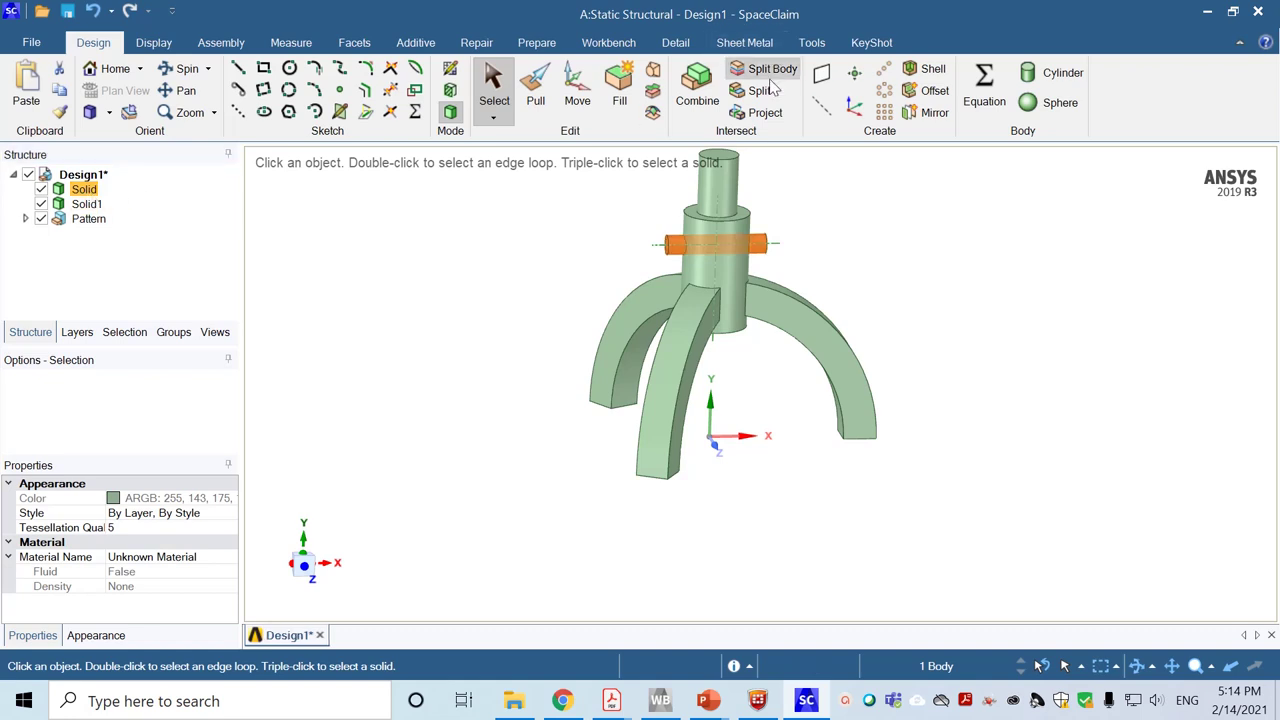
right_click(88, 196)
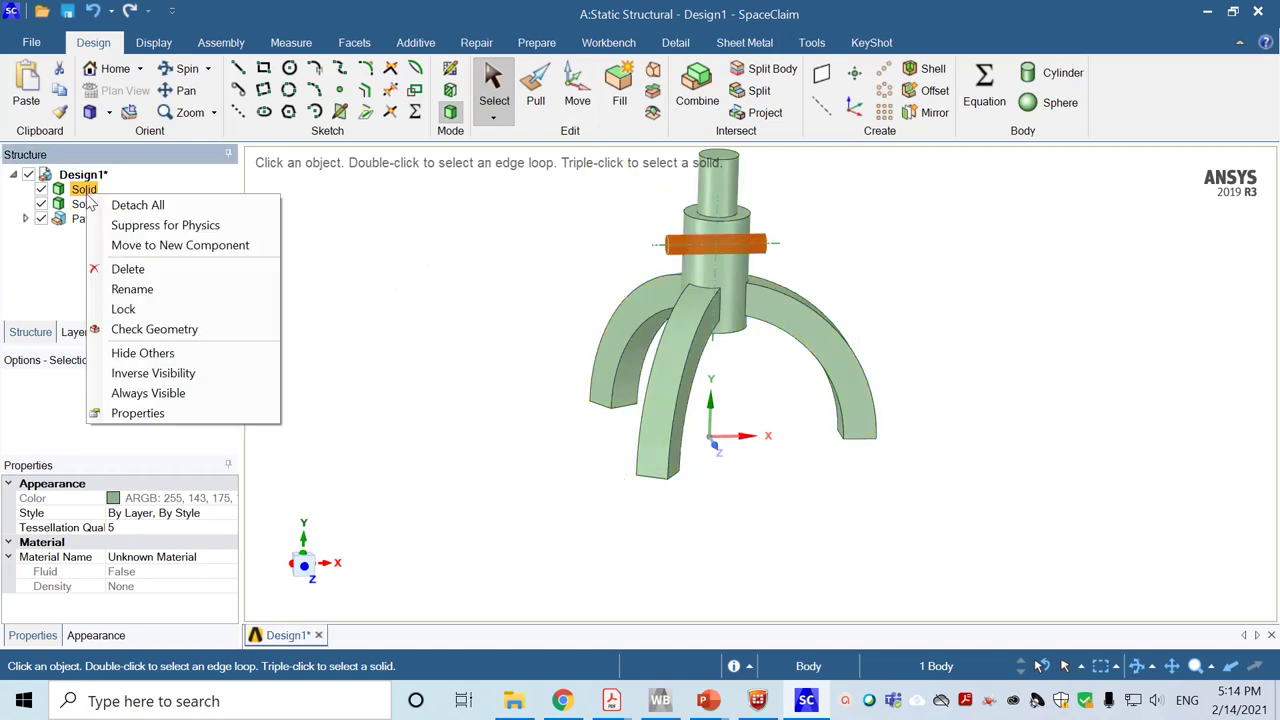
click(147, 295)
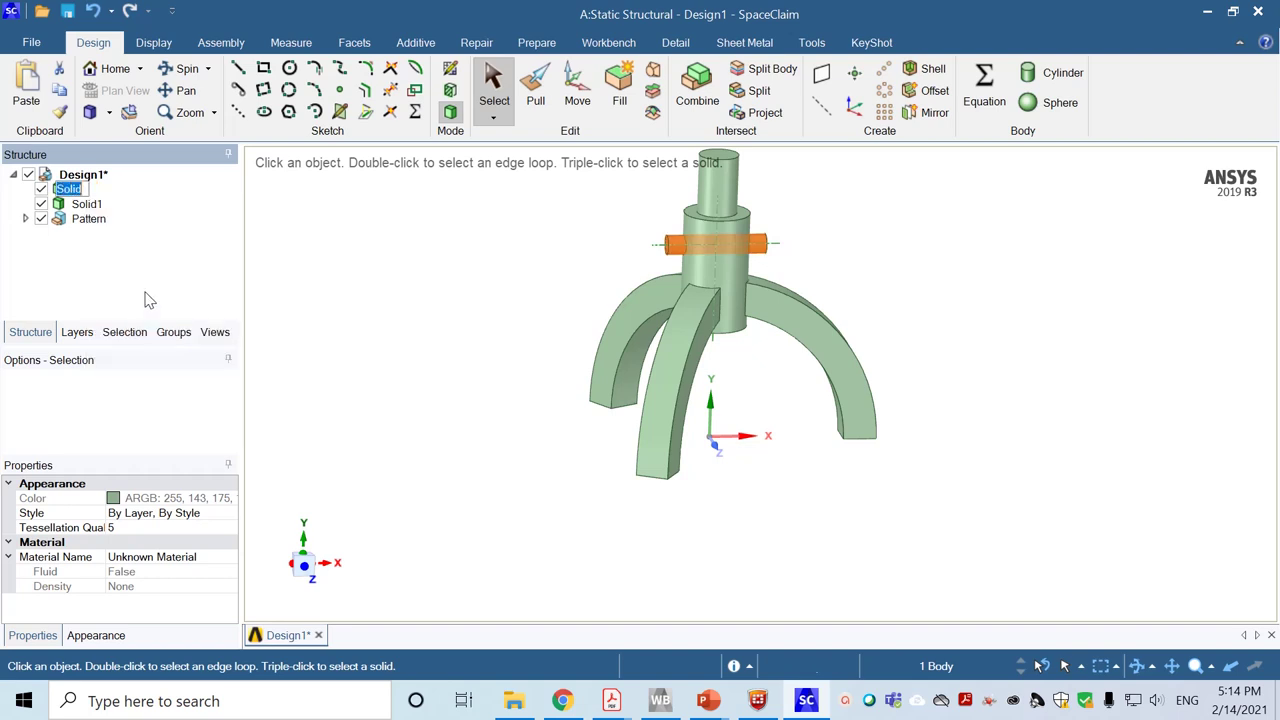
text(Pin)
key(Return)
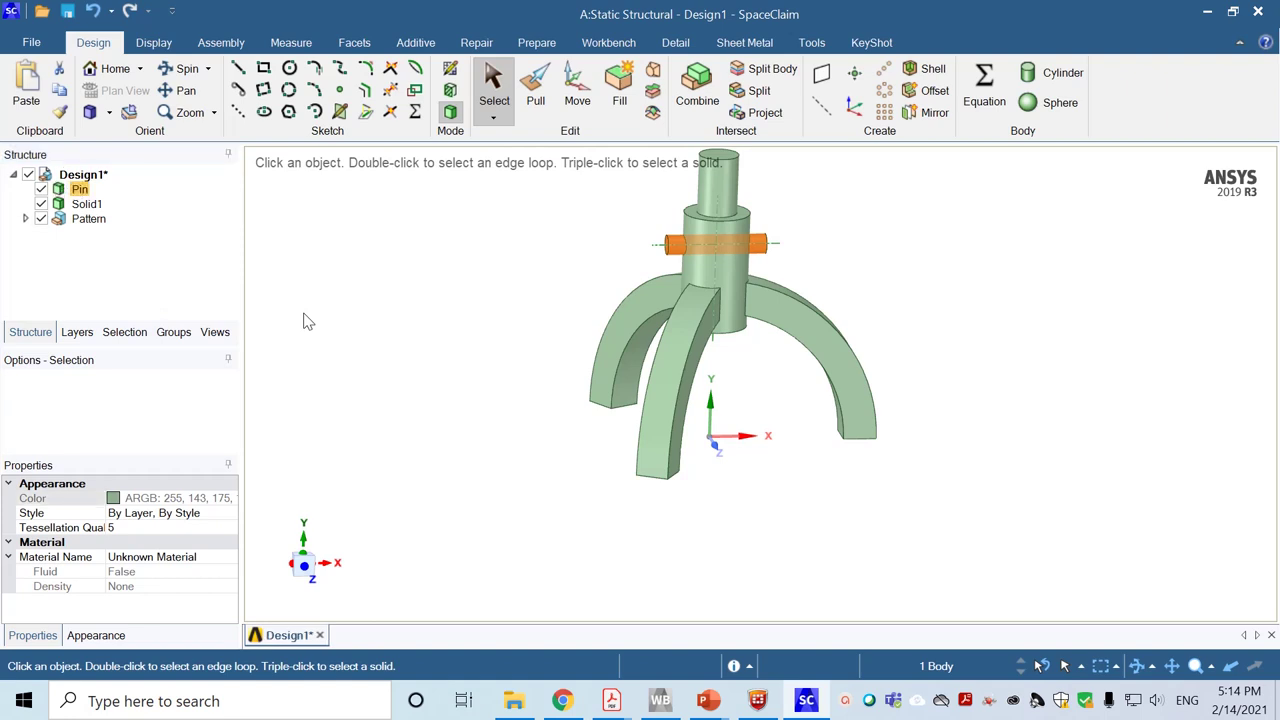
Split the remaining solid with Split Body, using the cylindrical face of the upright shaft above the hub as the cutter
click(88, 204)
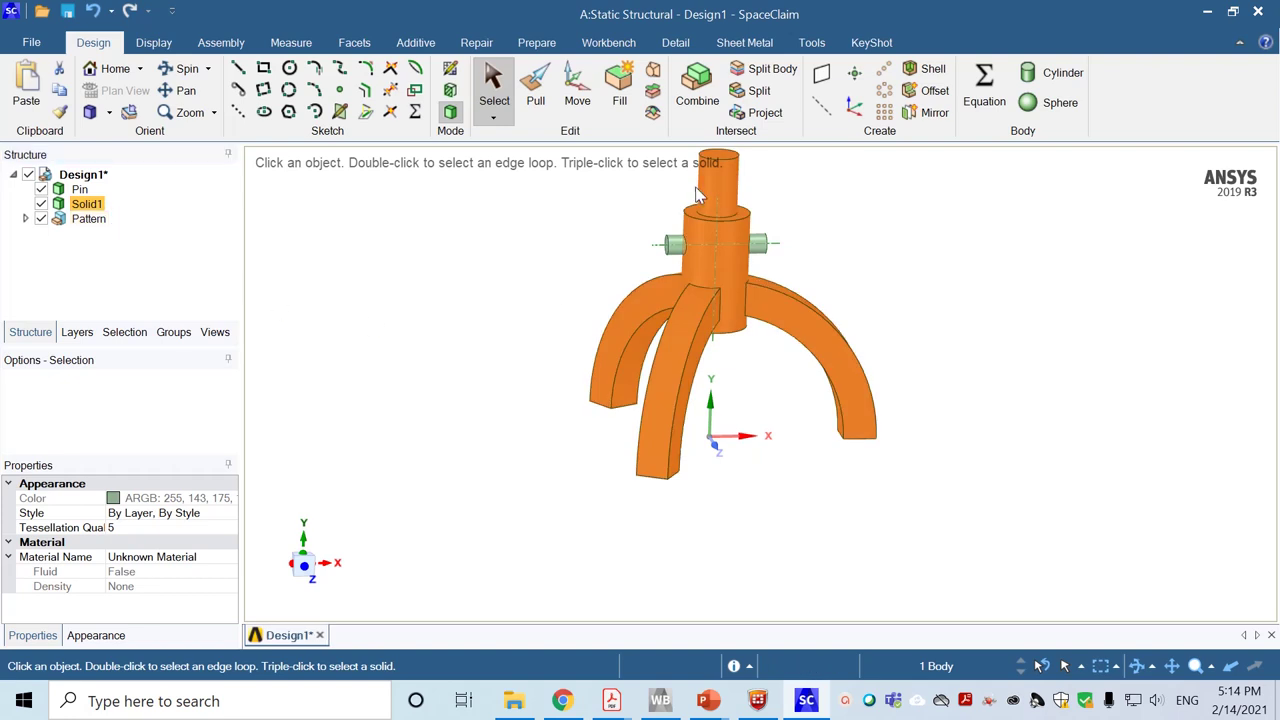
click(662, 360)
click(600, 422)
click(778, 80)
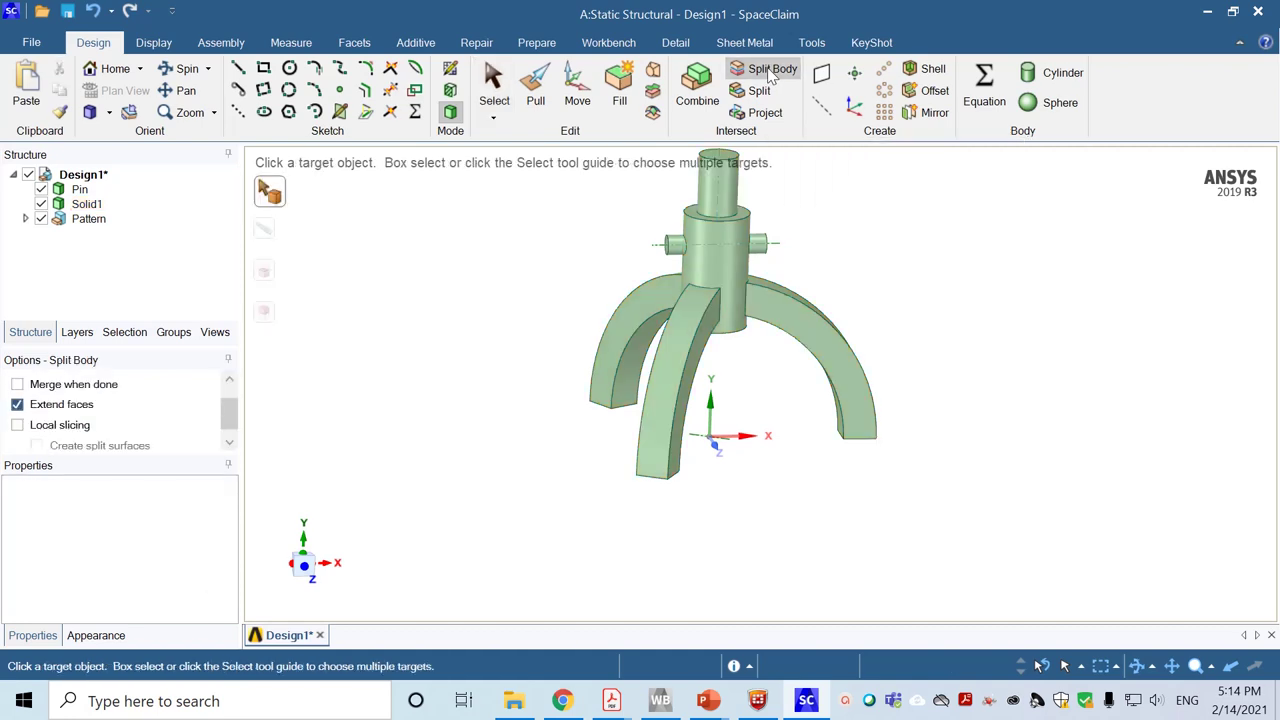
click(712, 256)
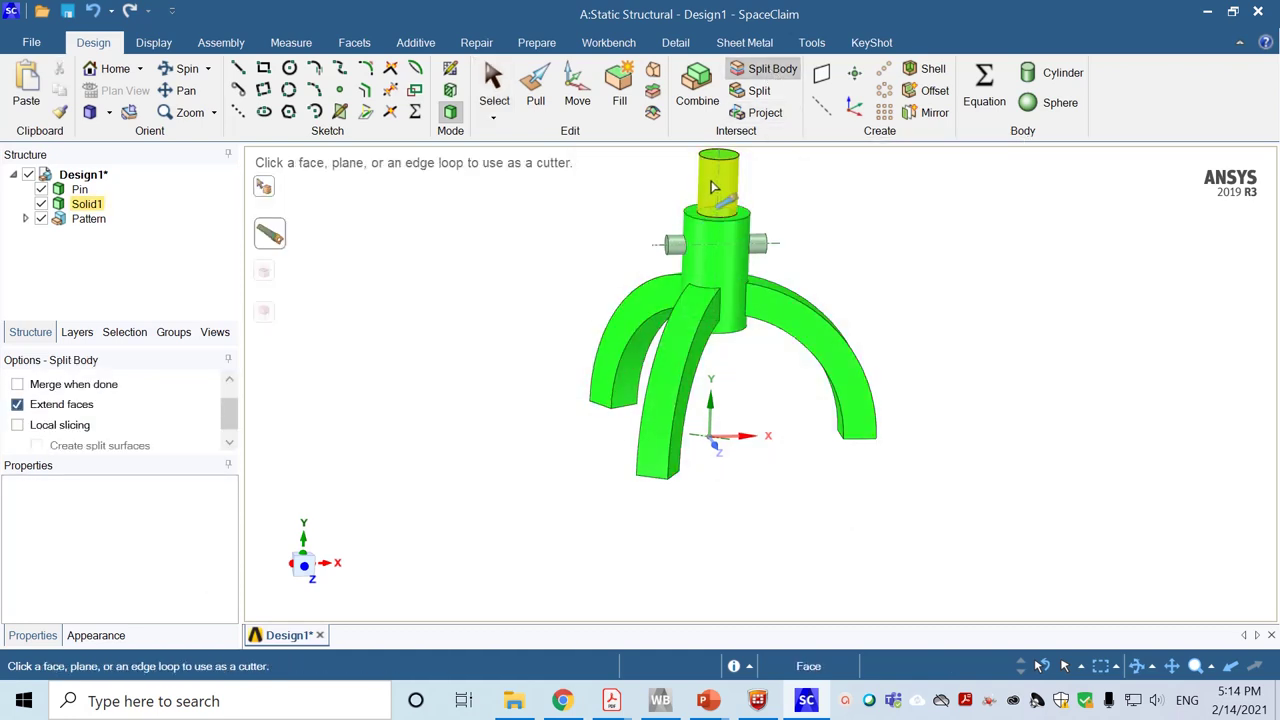
click(716, 184)
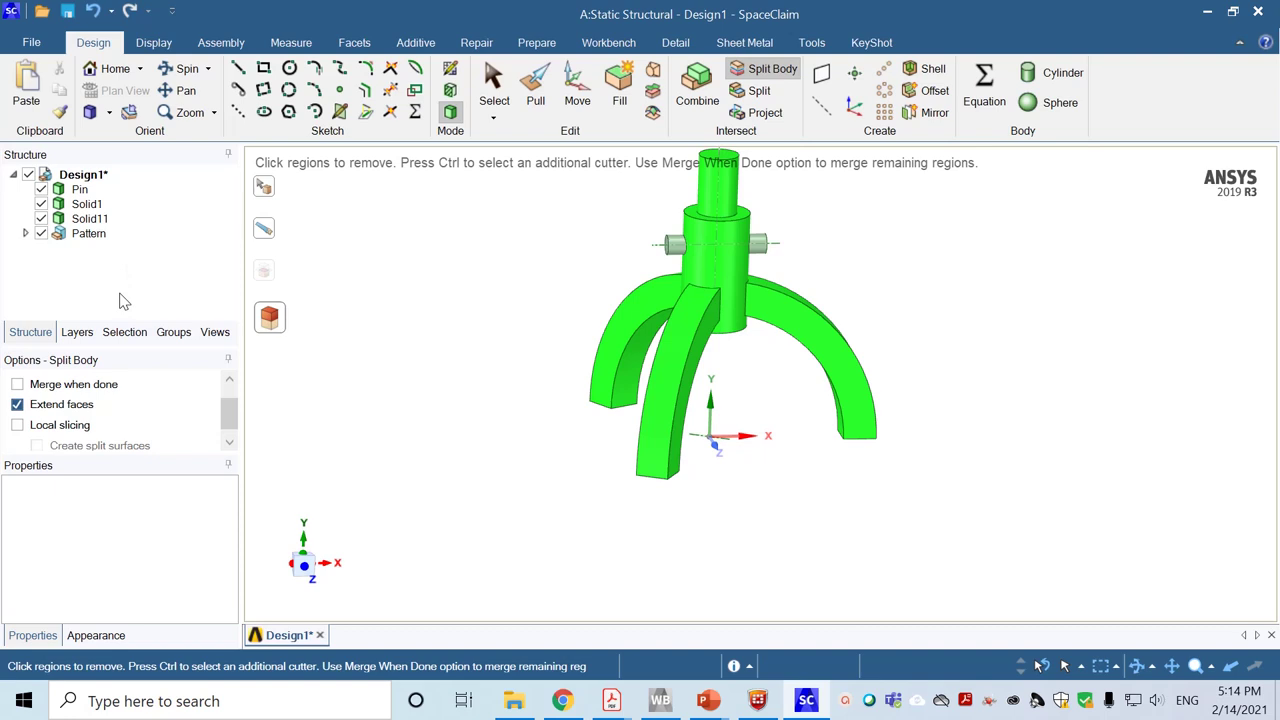
key(Escape)
Rename the upright shaft body as Holder
click(86, 206)
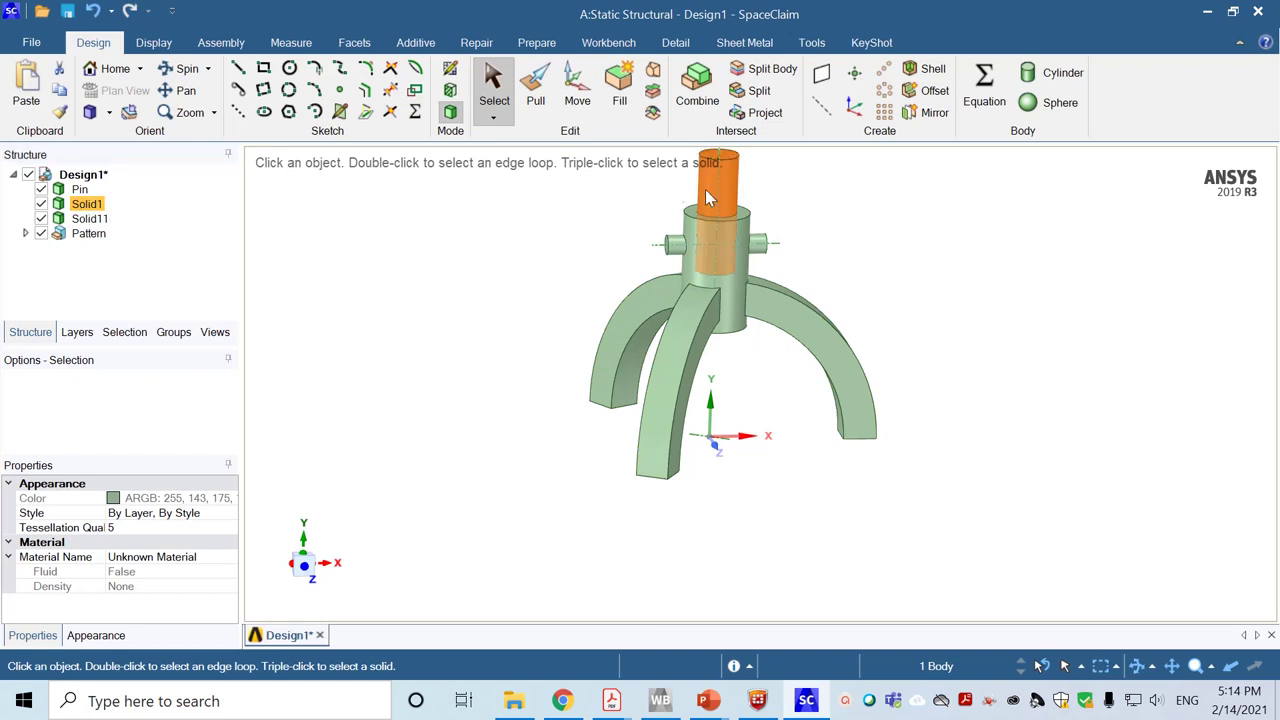
right_click(86, 210)
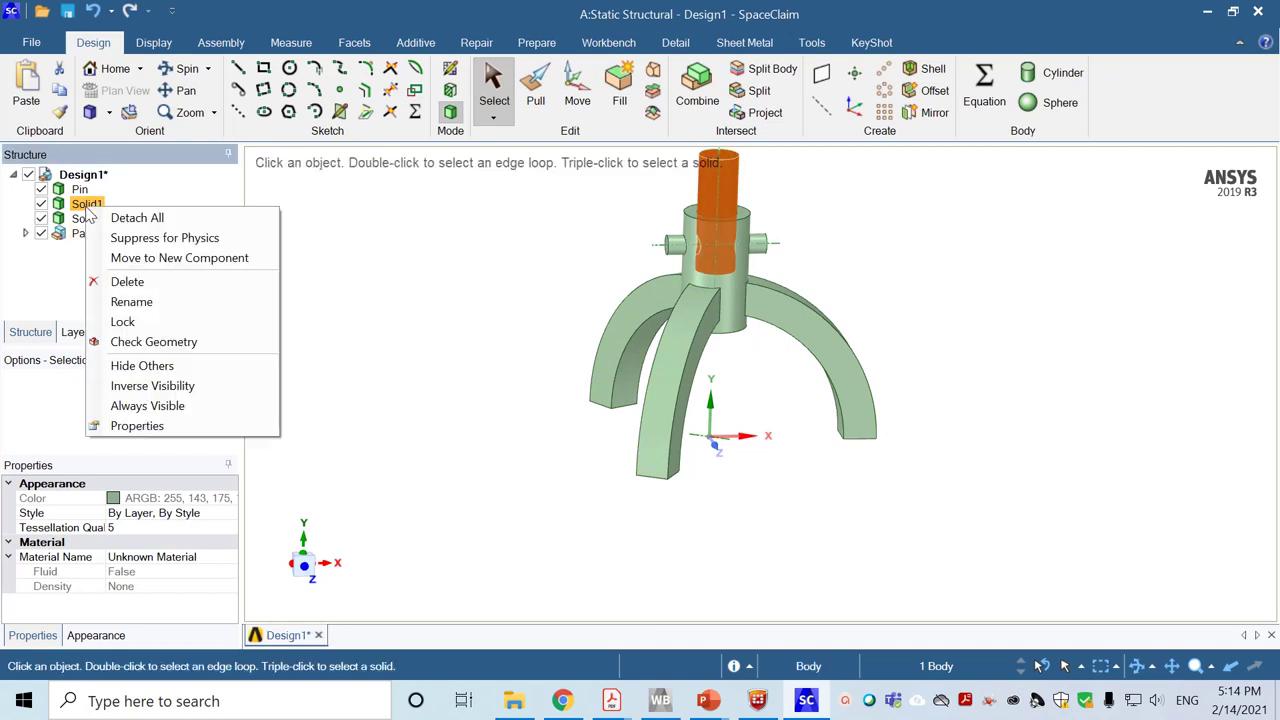
click(145, 300)
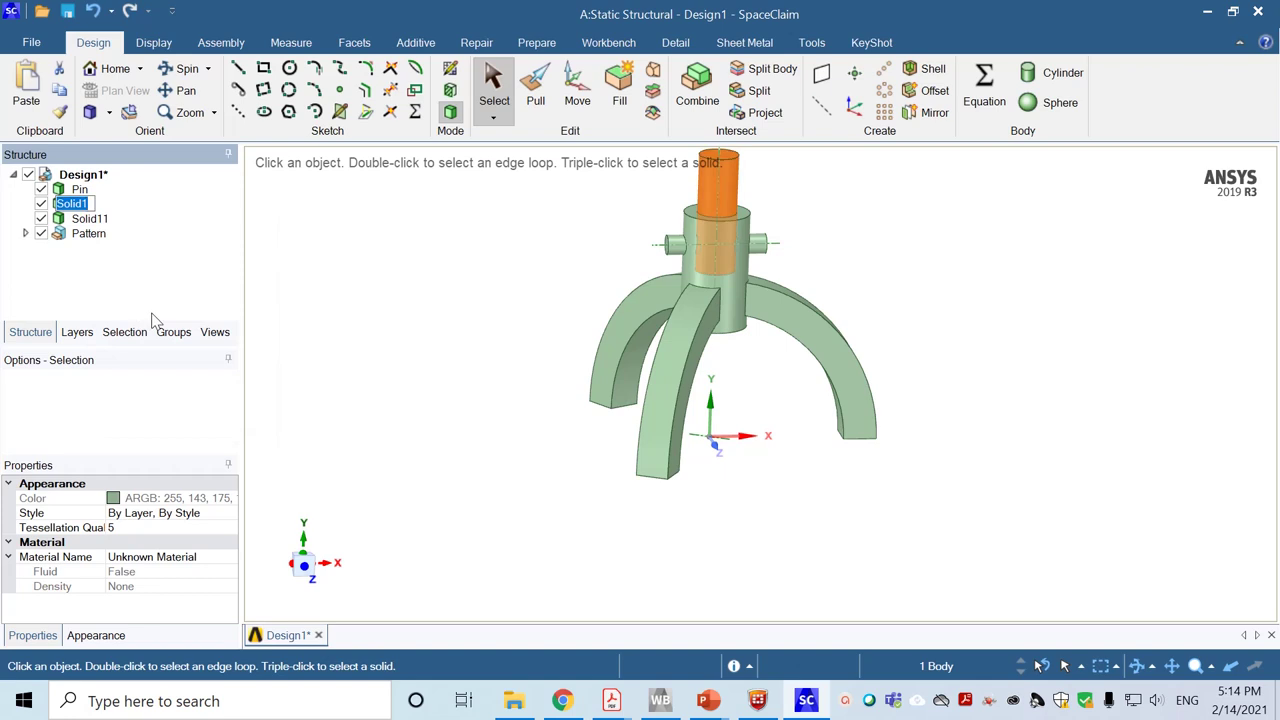
text(Holder)
key(Return)
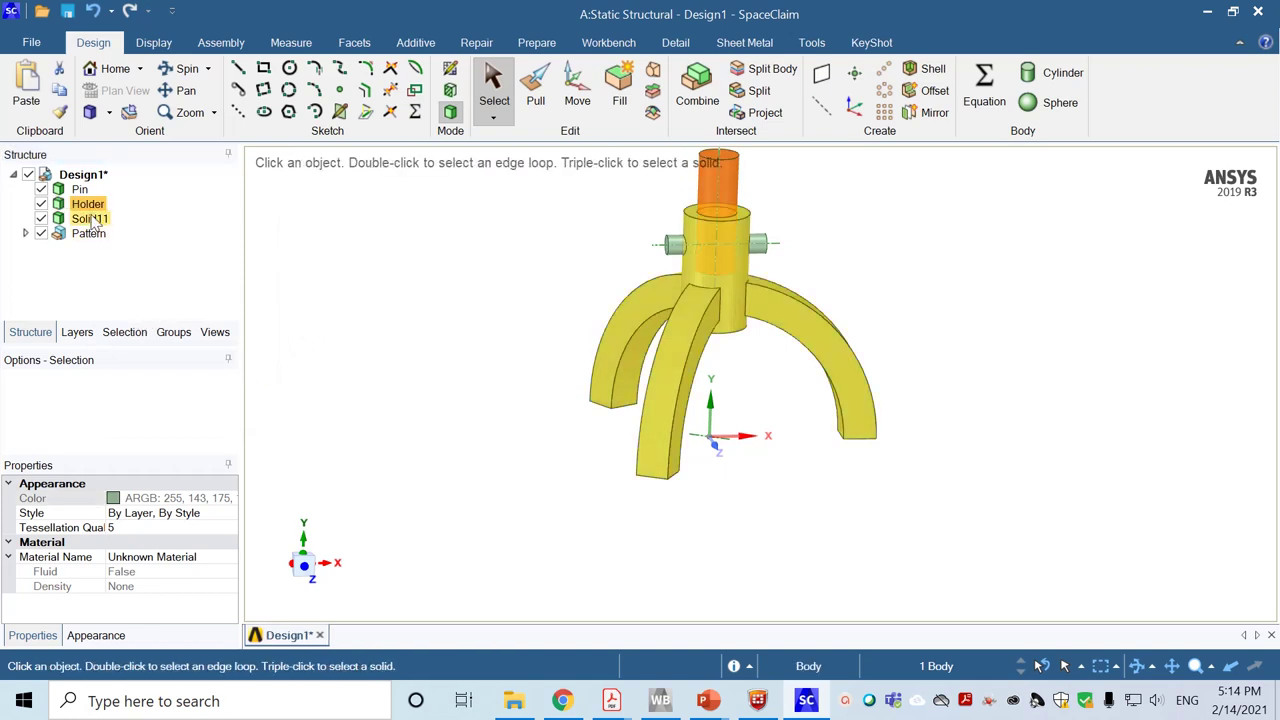
Rename the body with the hub and three legs as Base, and check the Holder and Pin bodies
click(90, 219)
right_click(92, 218)
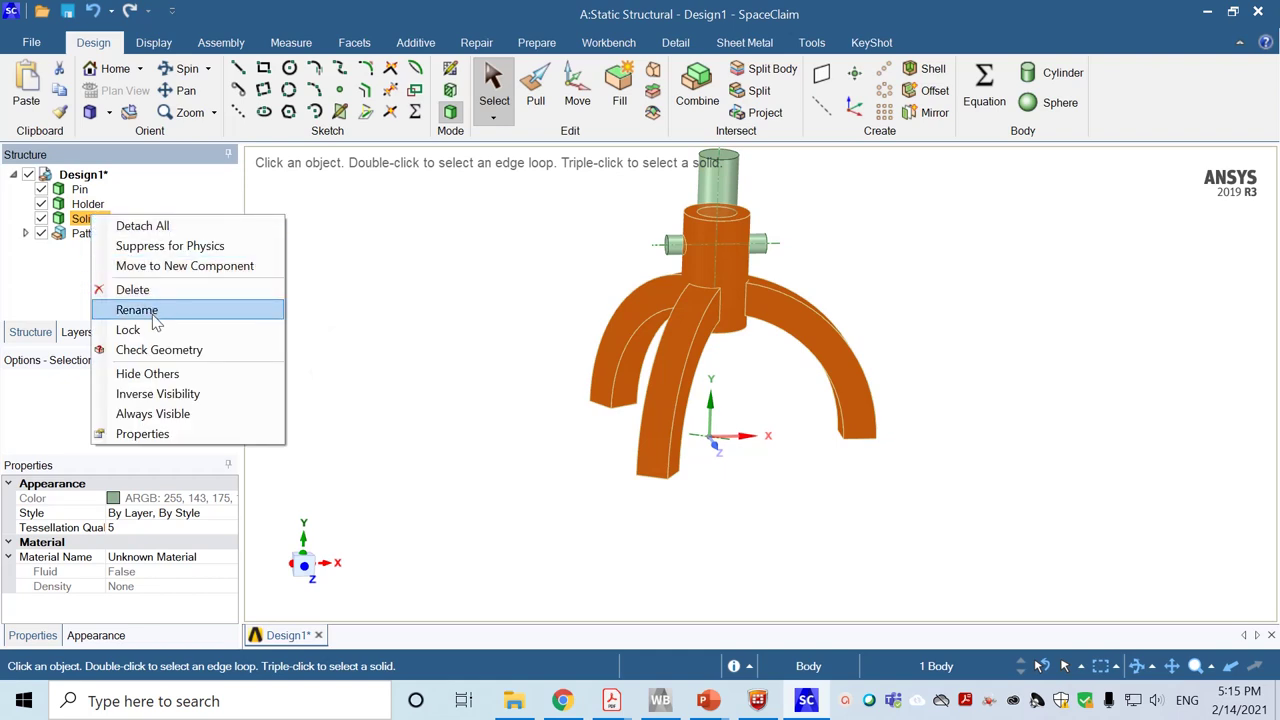
click(137, 310)
text(Base)
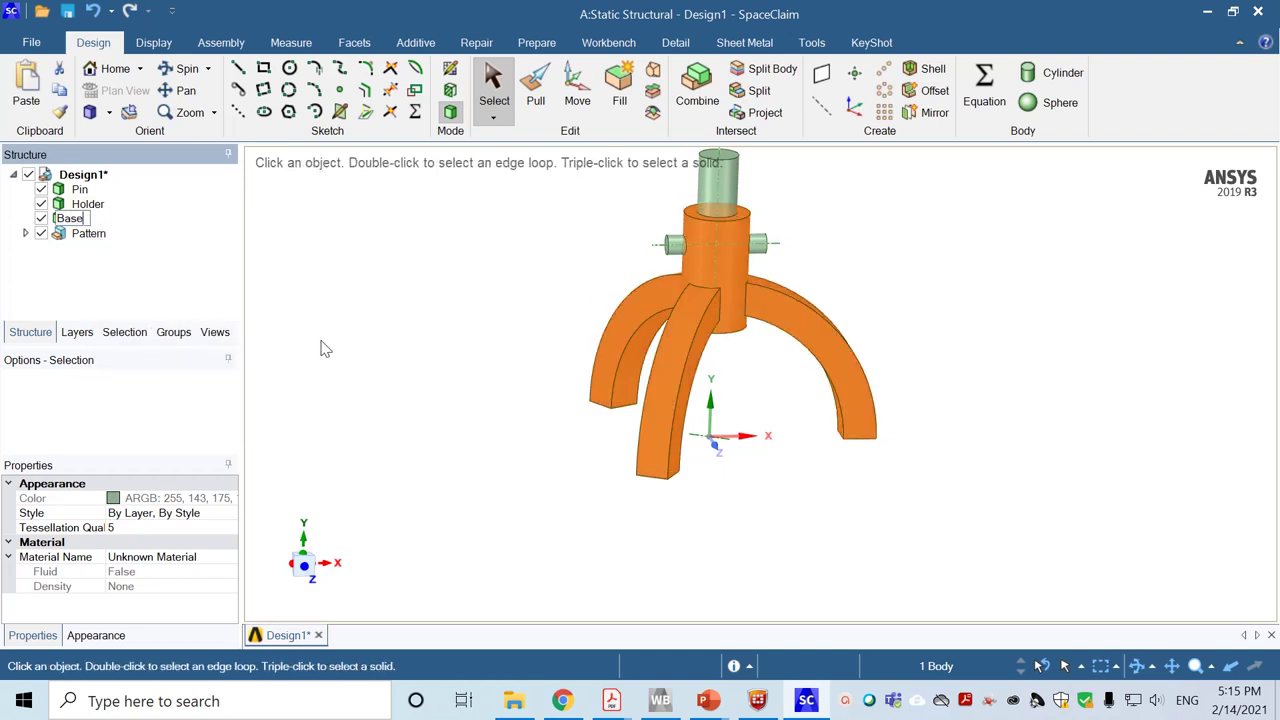
key(Return)
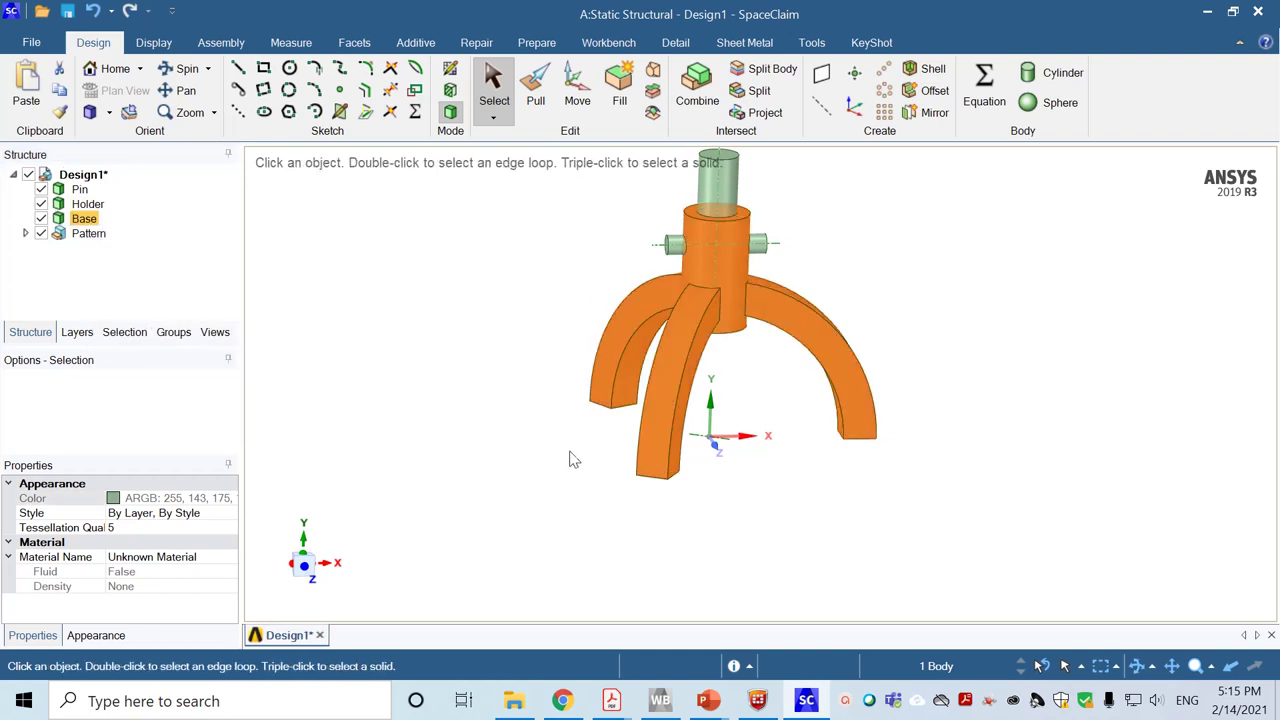
click(80, 204)
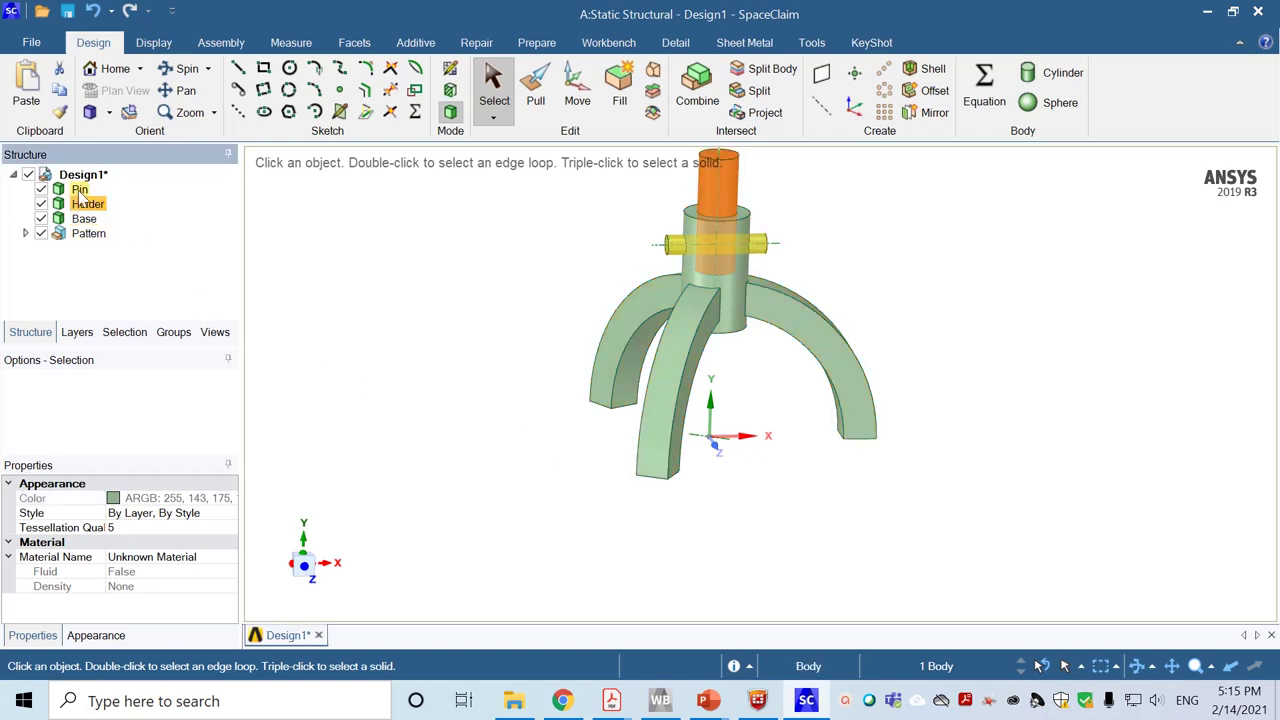
click(80, 189)
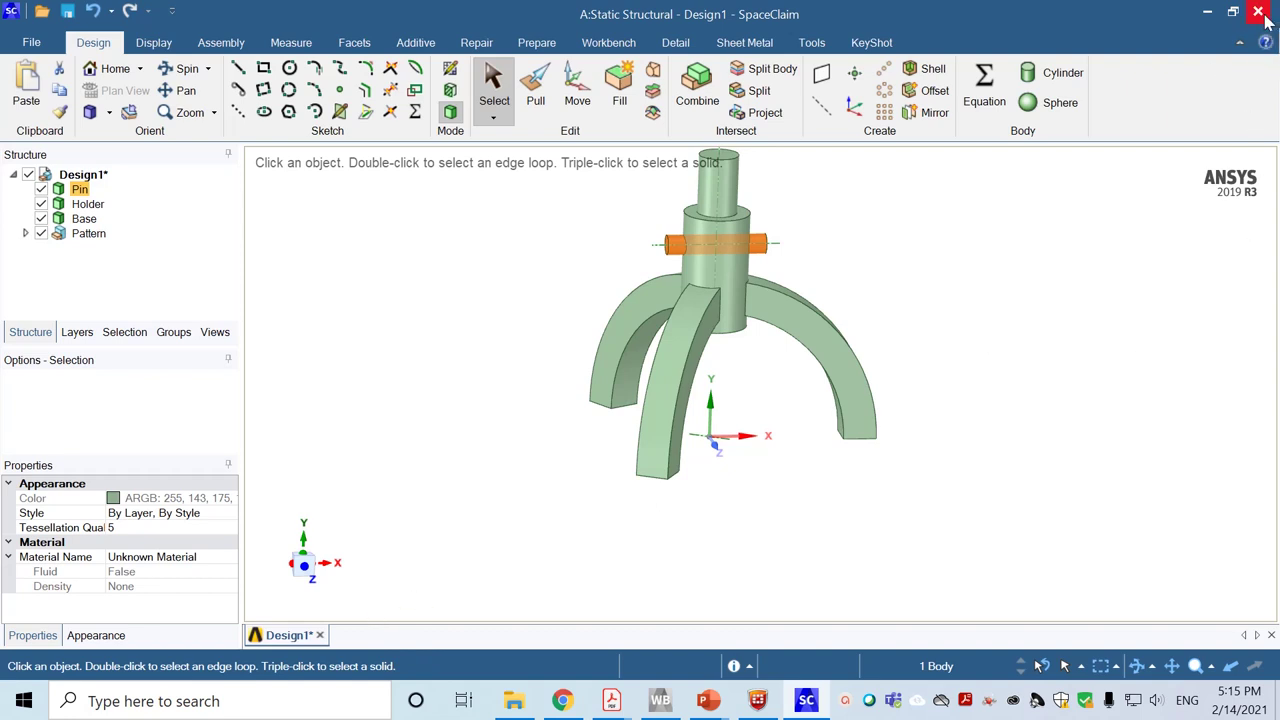
Save the design in the Chapter 7 folder as Design3.scdoc
key(ctrl)
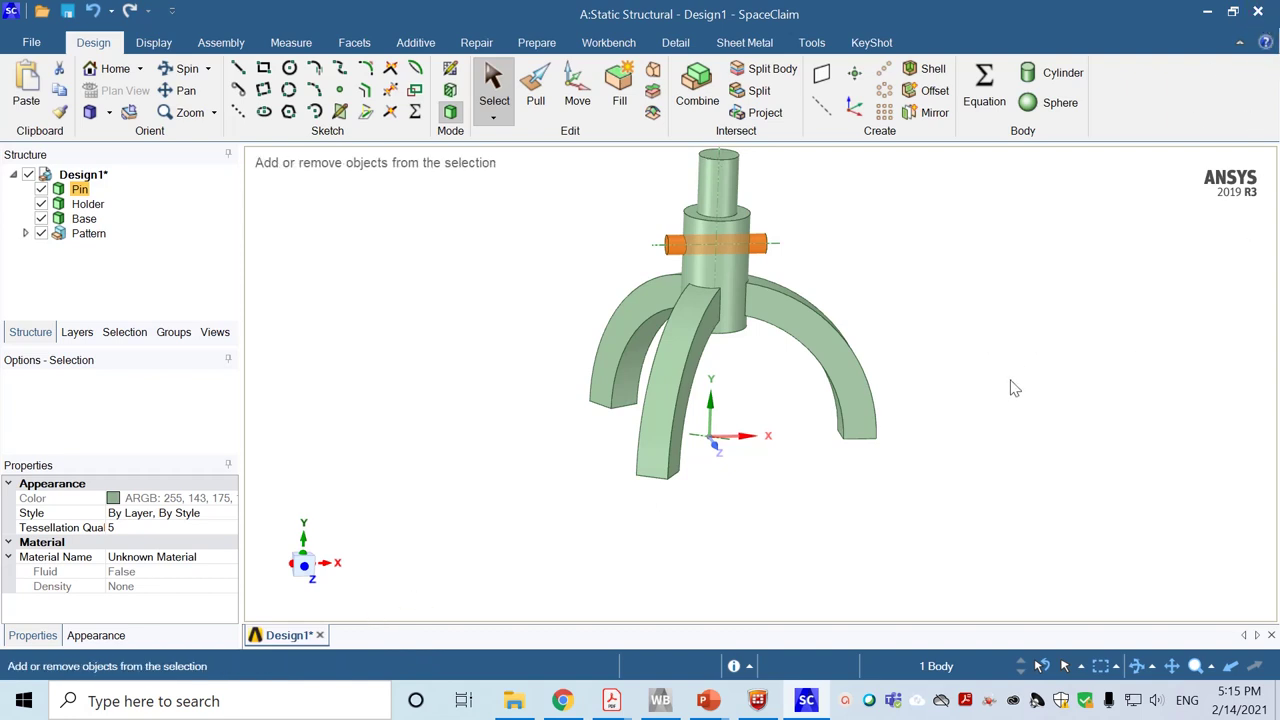
key(ctrl+s)
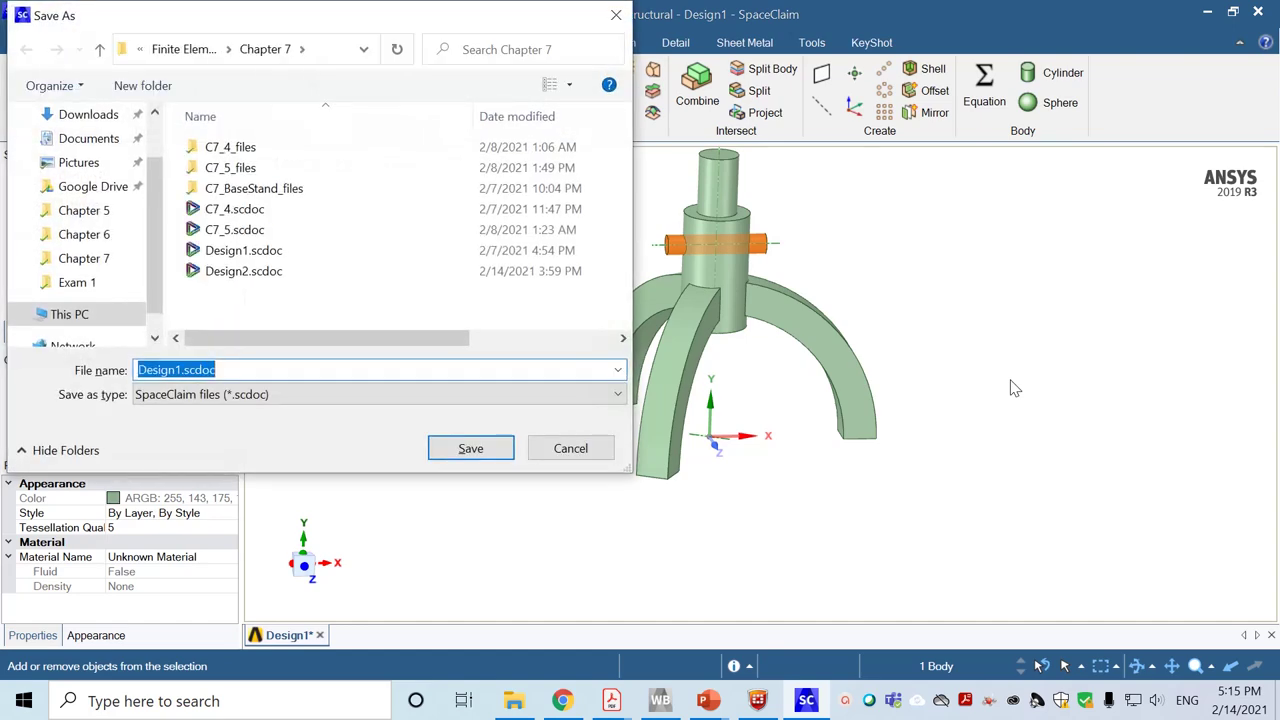
key(Home)
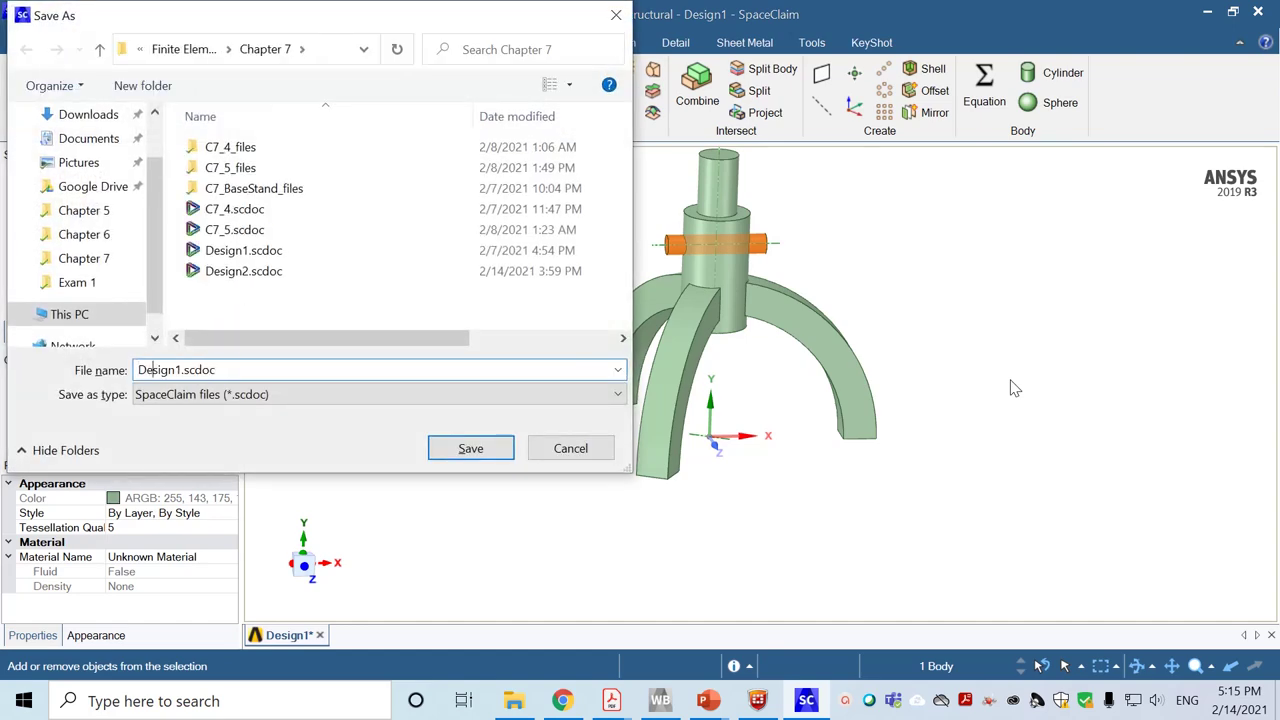
key(BackSpace)
text(3)
key(Return)
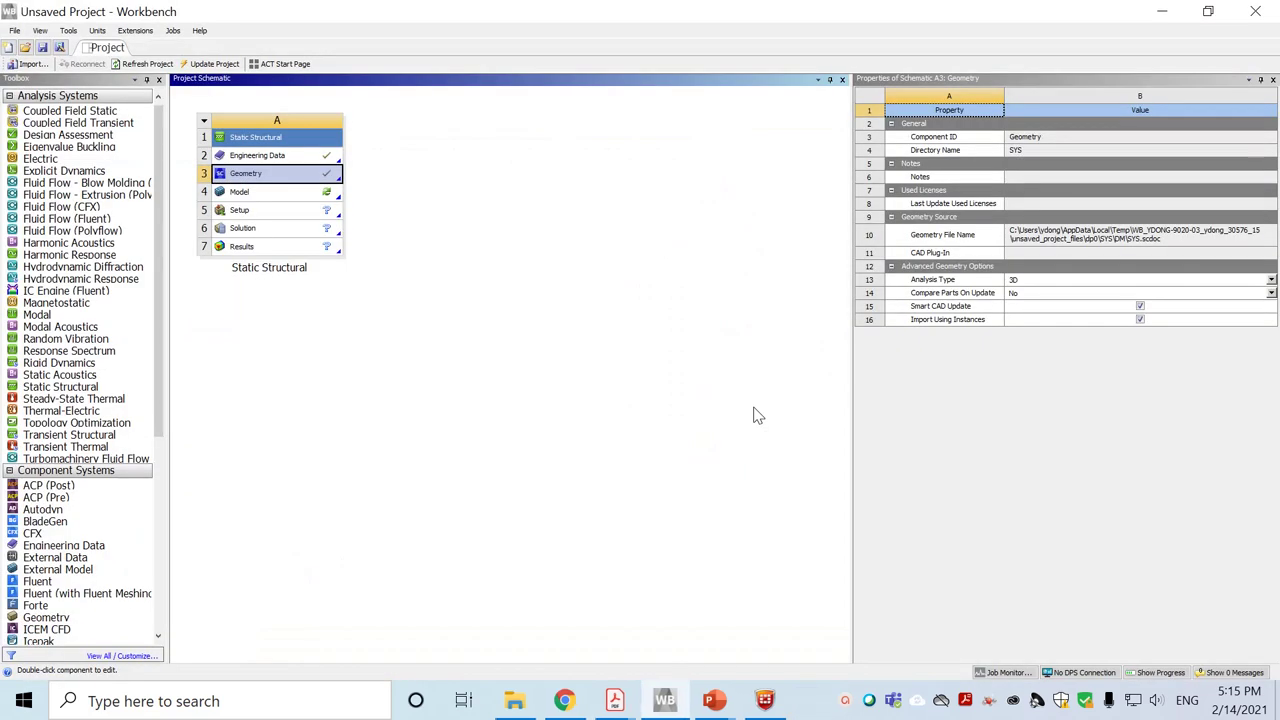
Switch to Workbench and open the Static Structural system's Model in Mechanical, dismissing the Adobe Acrobat update notification
key(Delete)
double_click(242, 192)
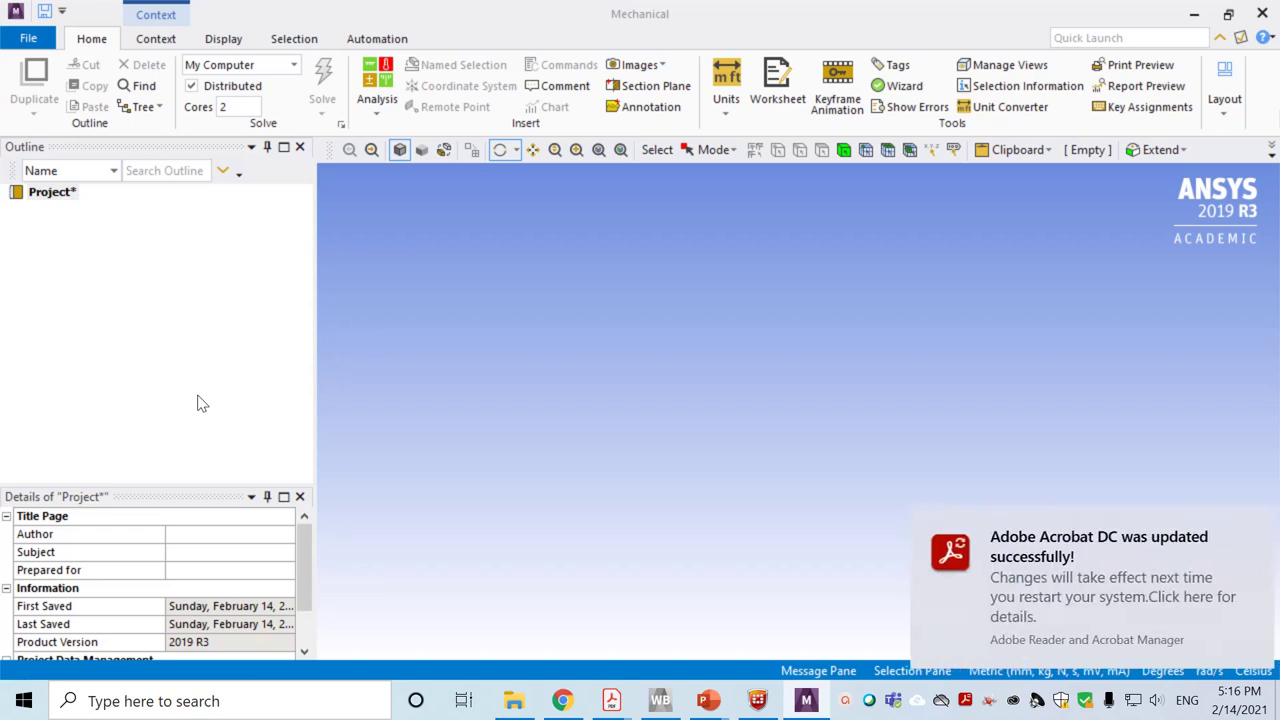
click(1243, 527)
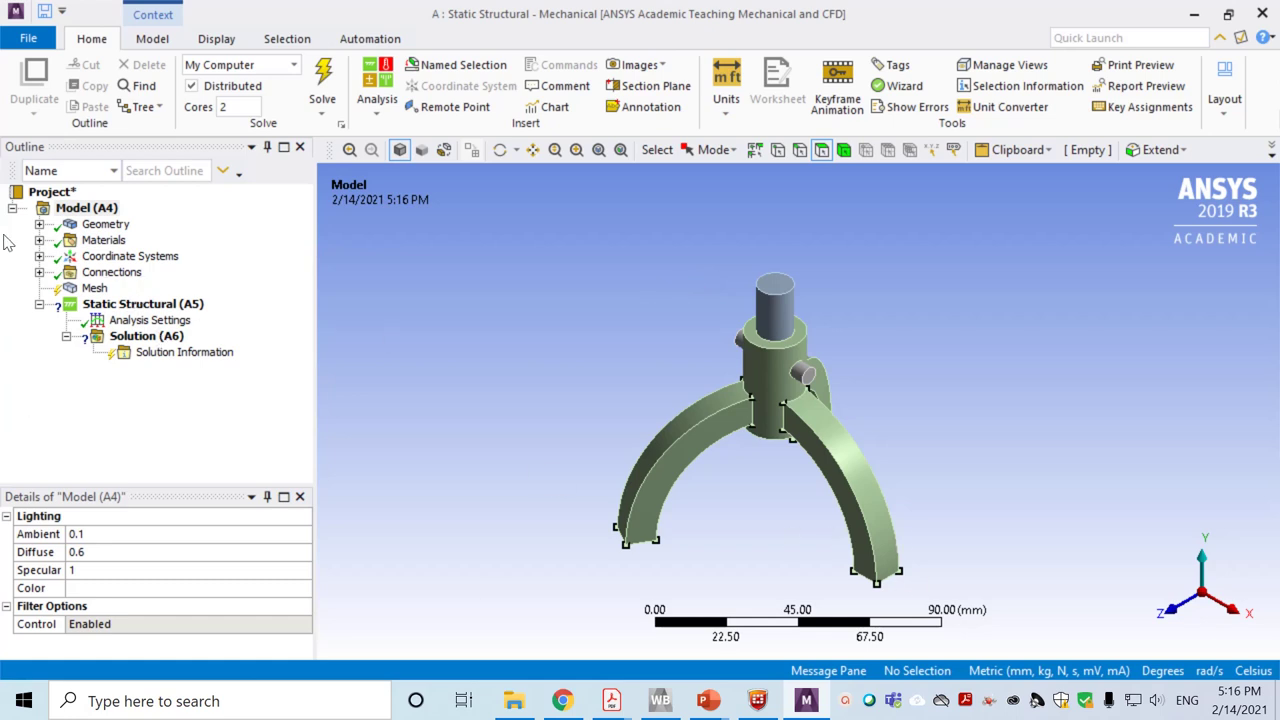
Examine the Pin, Holder and Base bodies of the imported geometry and the Base's material assignment
click(39, 224)
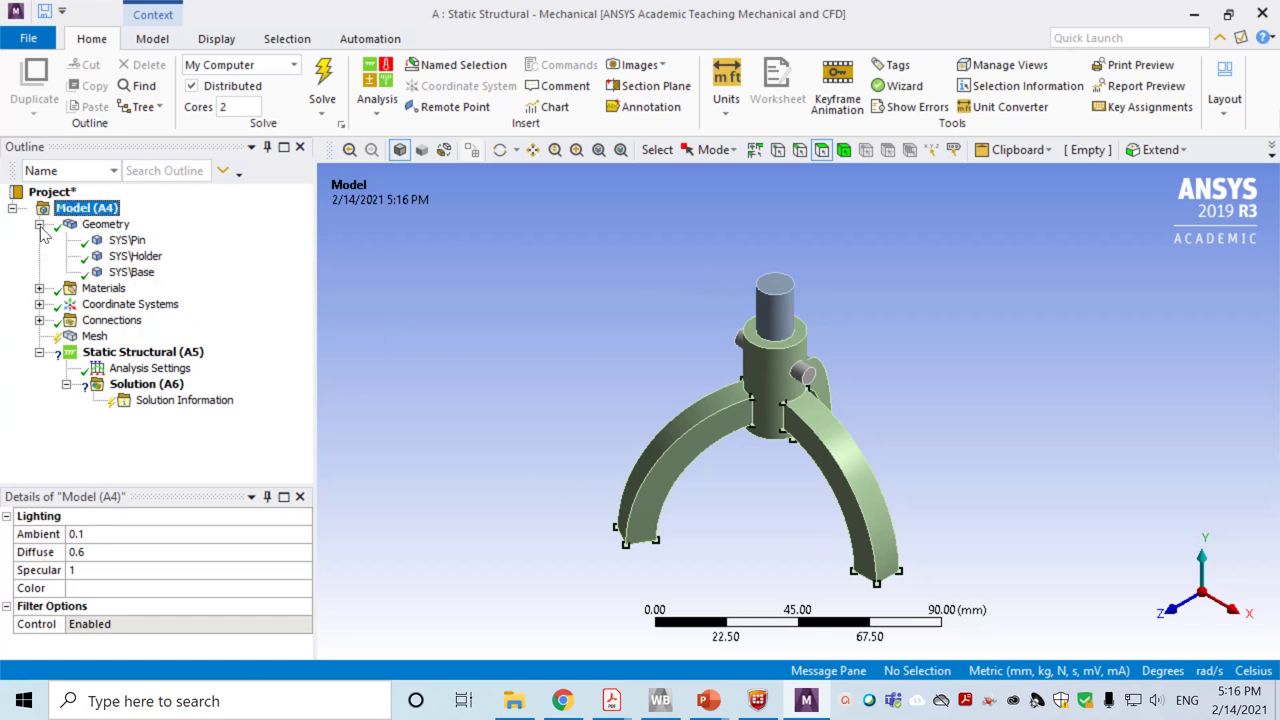
click(127, 241)
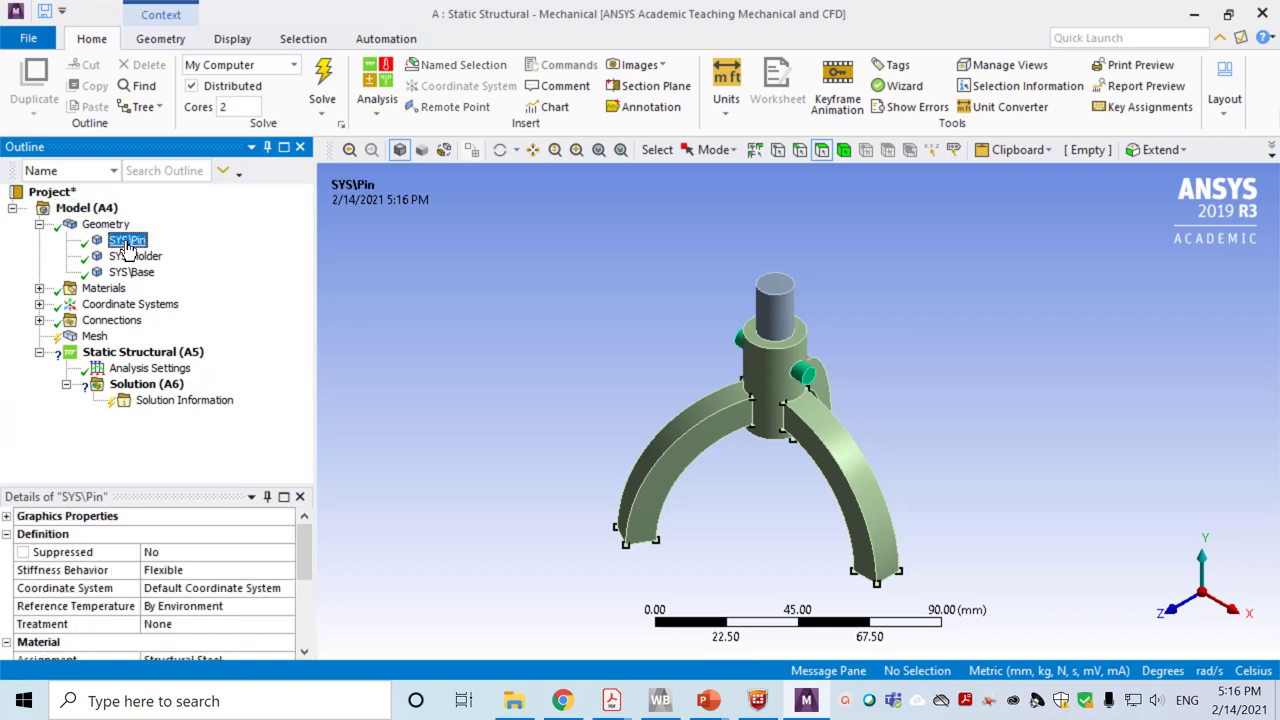
click(135, 257)
click(131, 273)
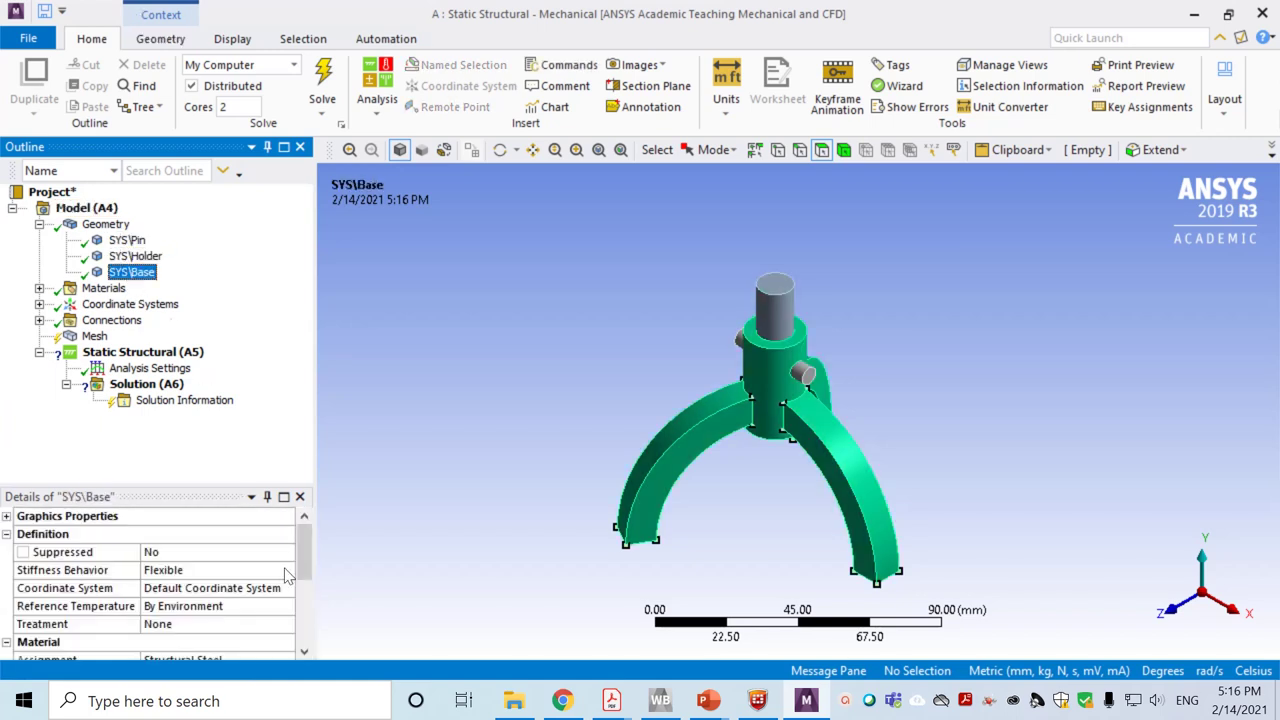
scroll(289, 578, down, 2)
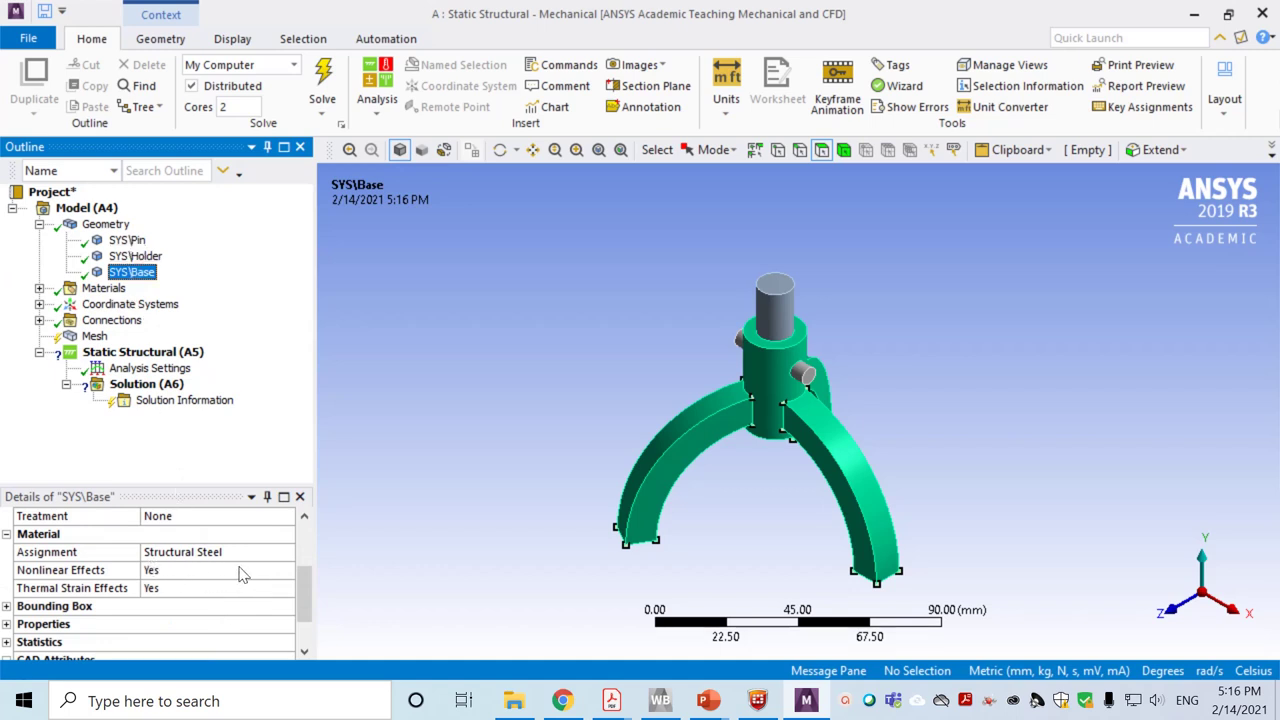
click(39, 226)
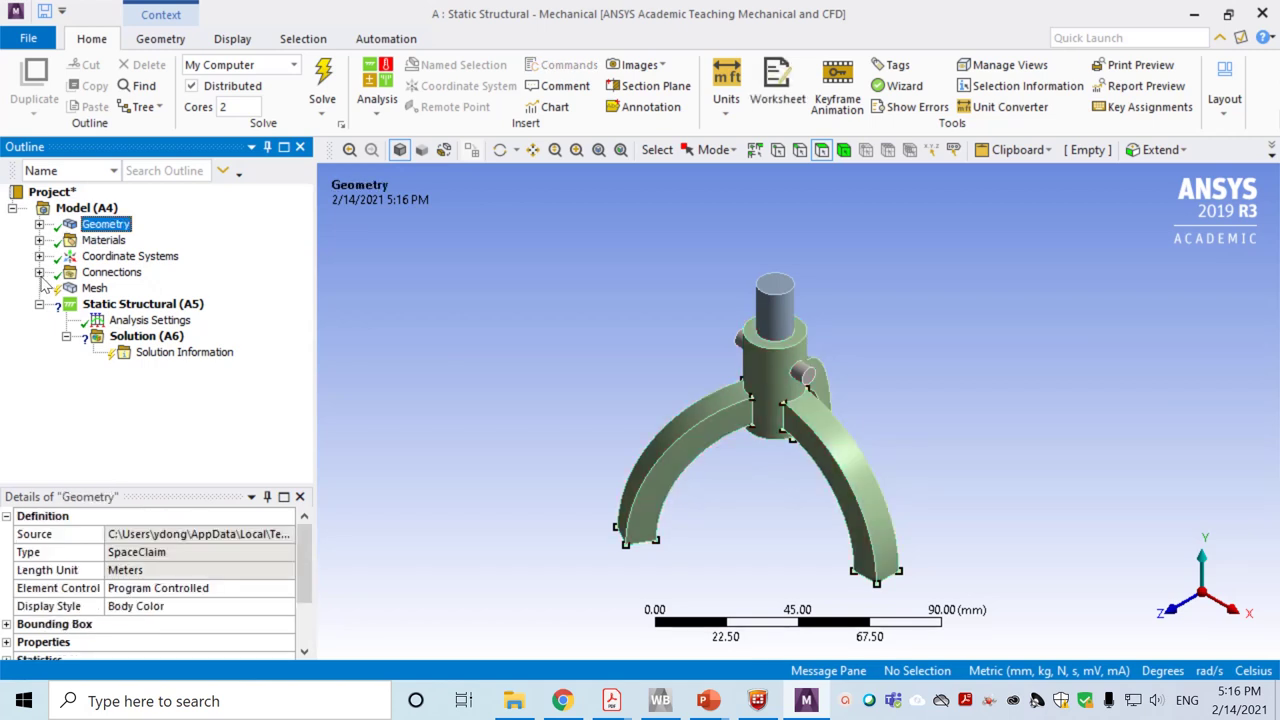
Examine the automatically generated contact regions and which bodies each one connects
click(39, 273)
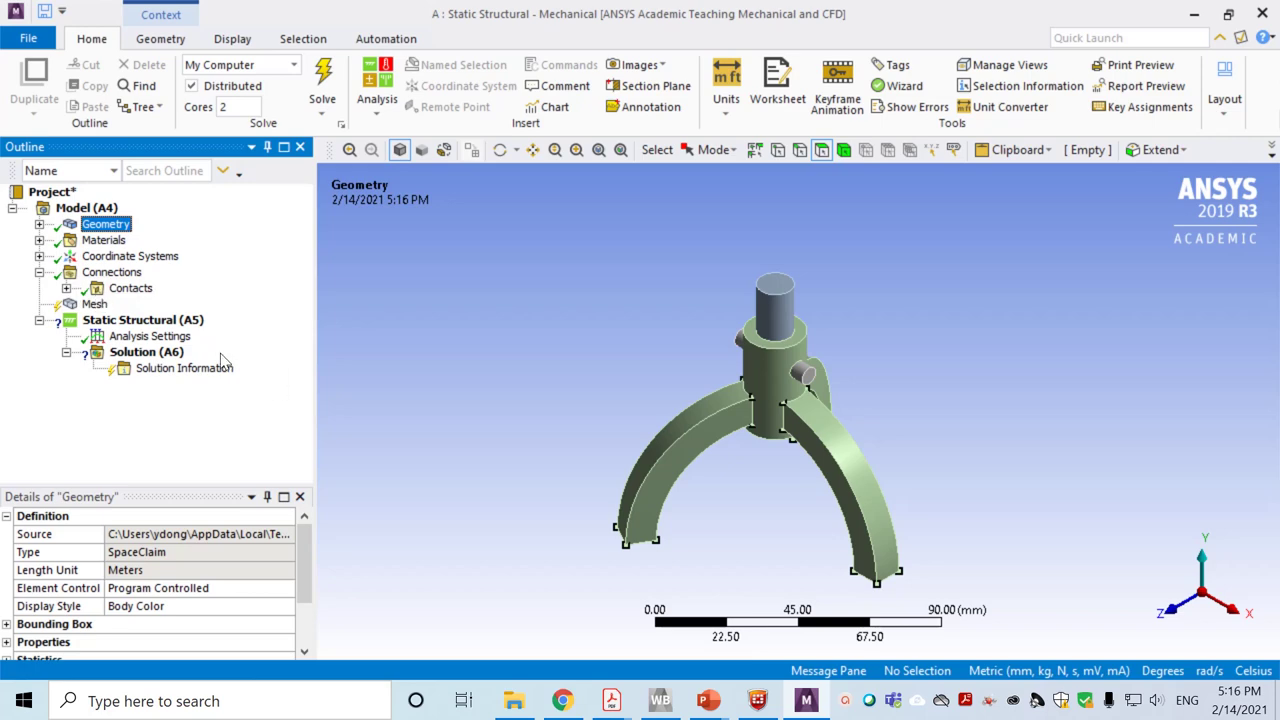
click(66, 288)
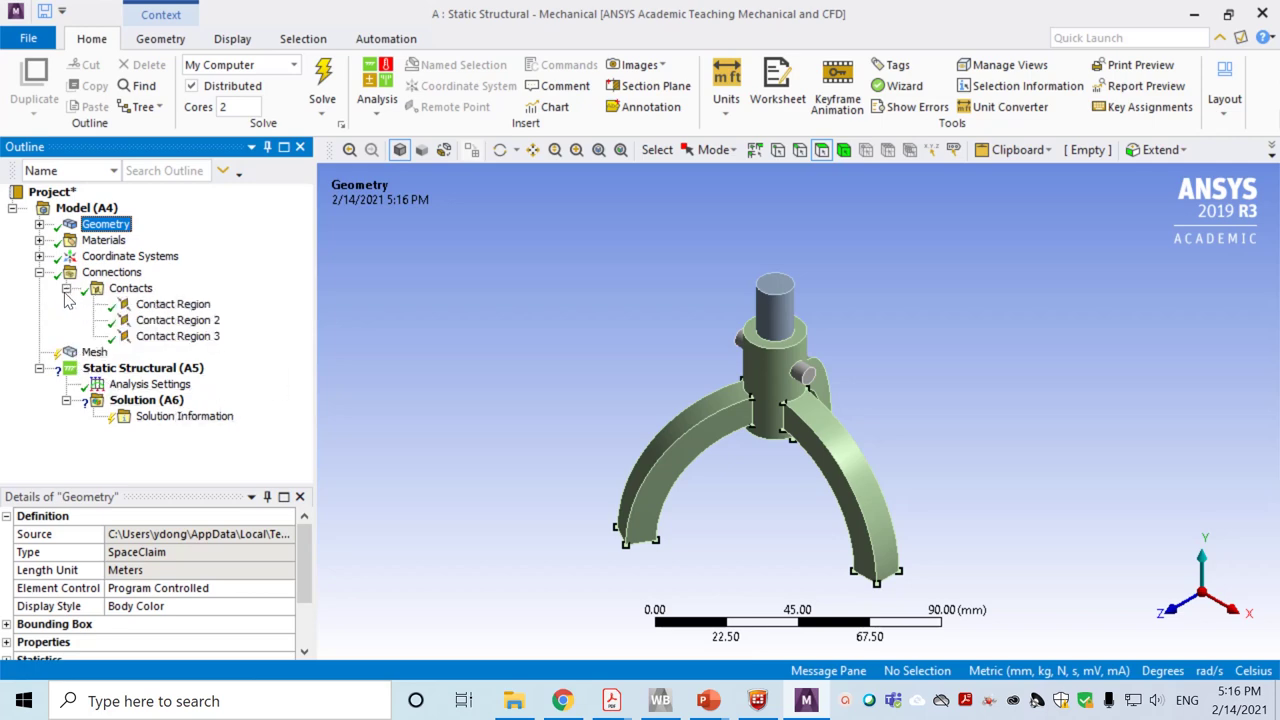
click(184, 309)
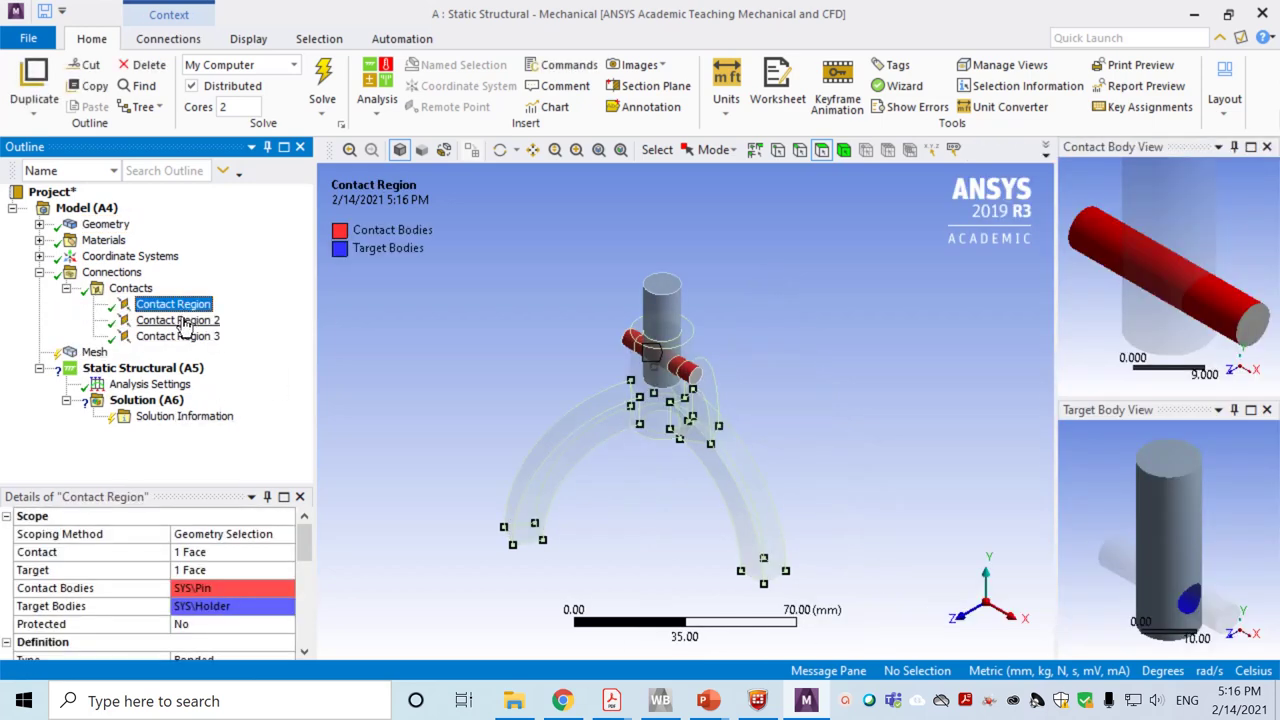
click(181, 324)
click(178, 305)
click(190, 320)
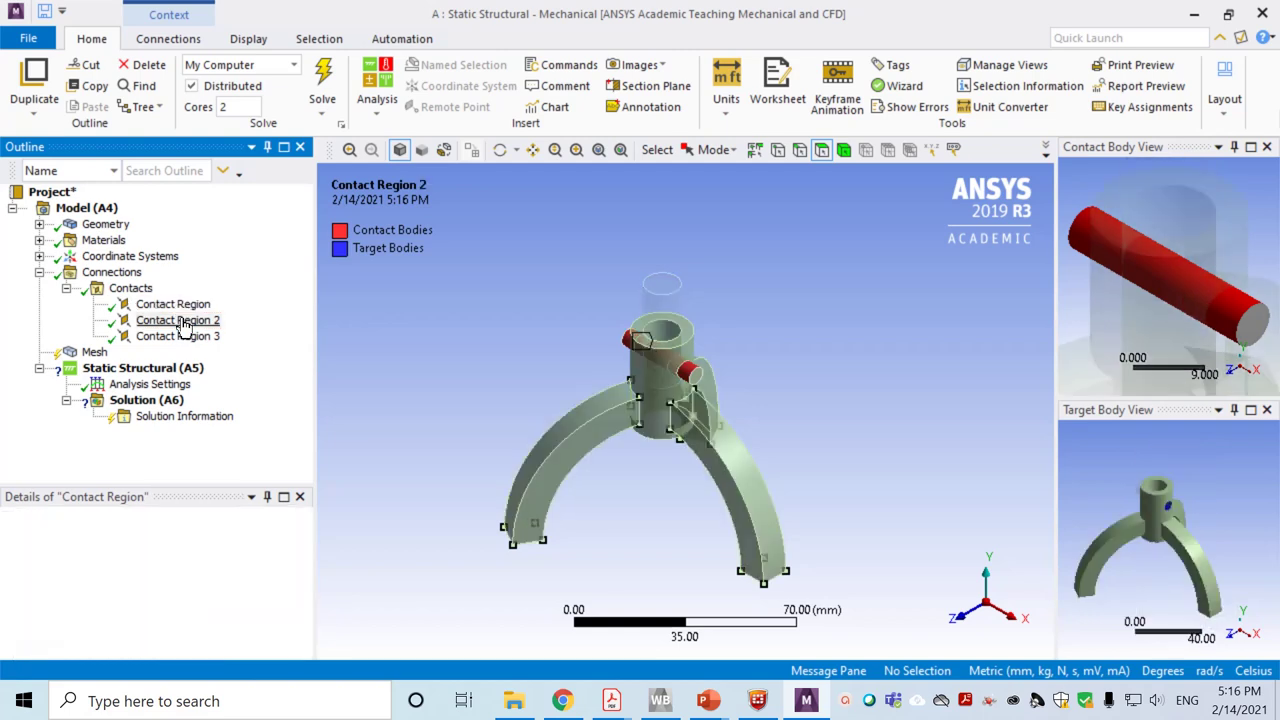
click(190, 336)
click(188, 320)
Set the contact type between the Pin and the Holder to No Separation
click(182, 305)
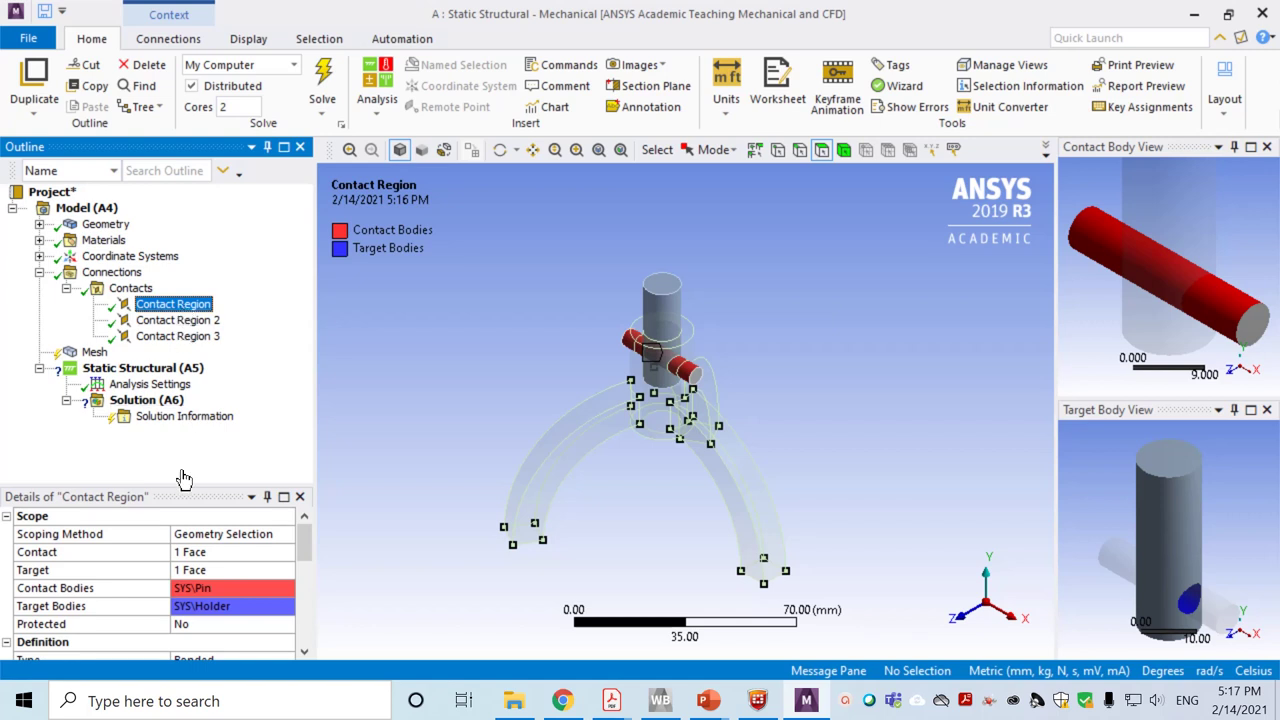
drag(309, 548, 310, 568)
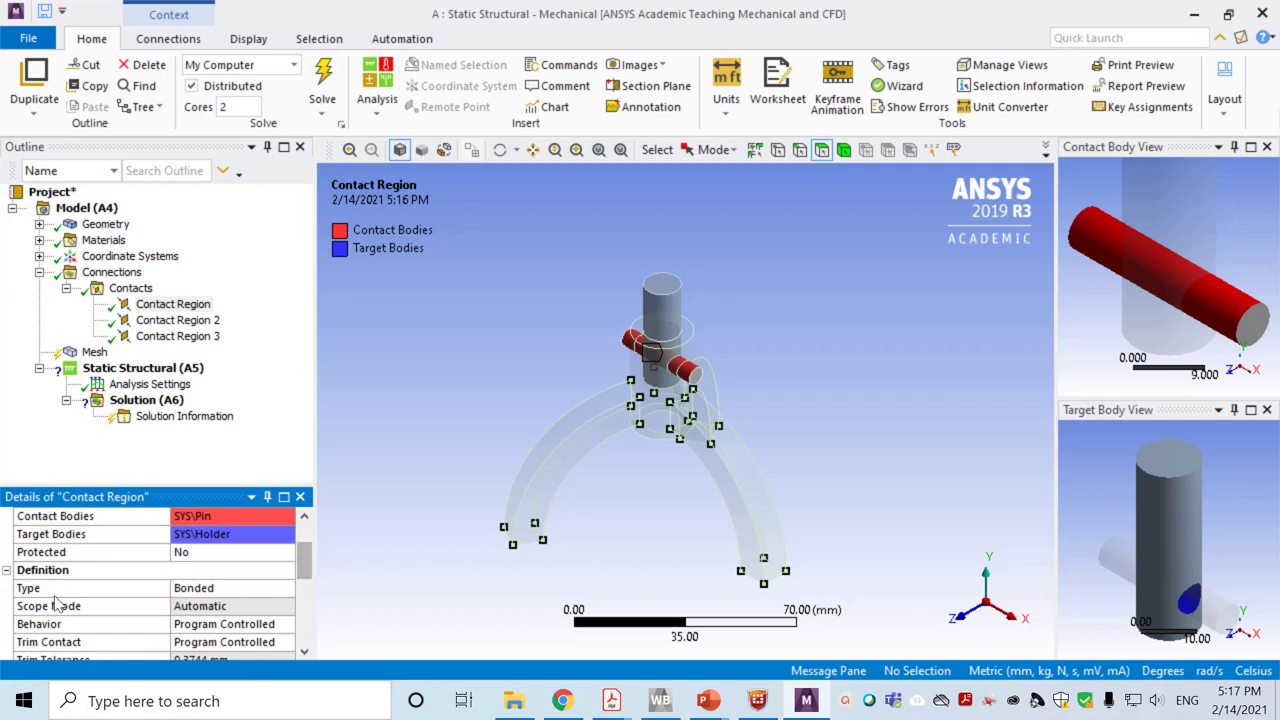
click(241, 594)
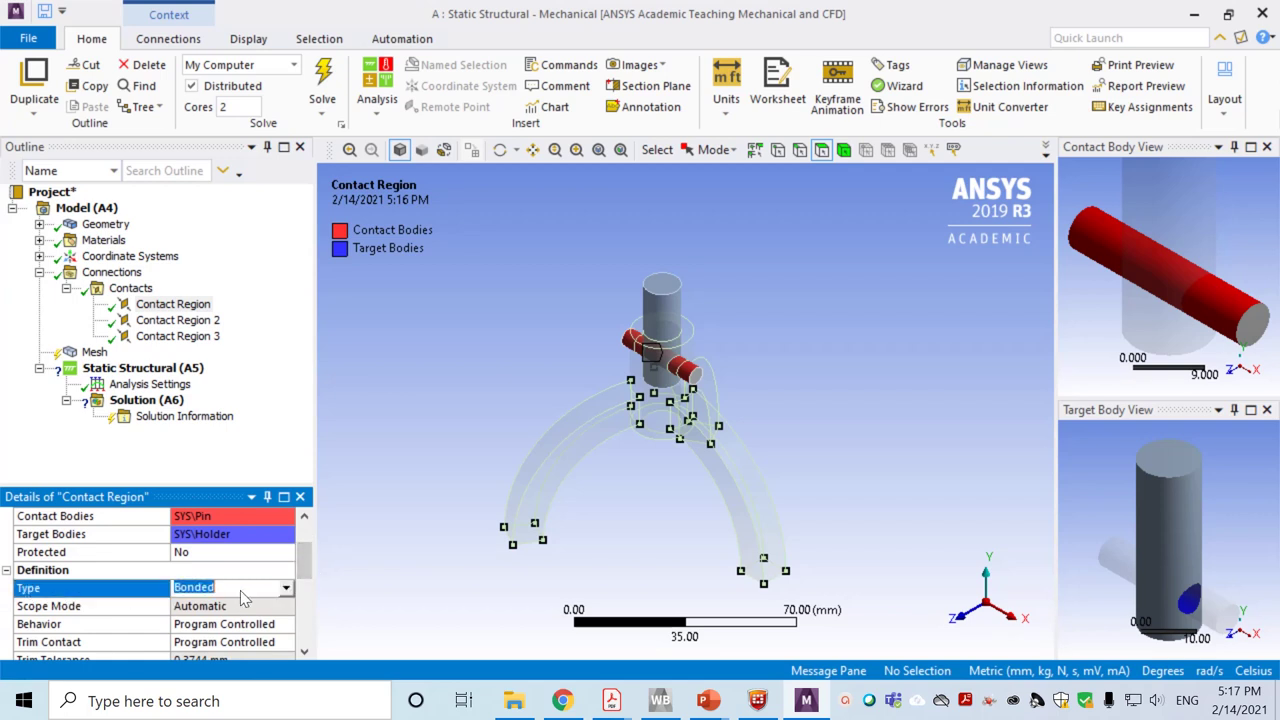
click(287, 589)
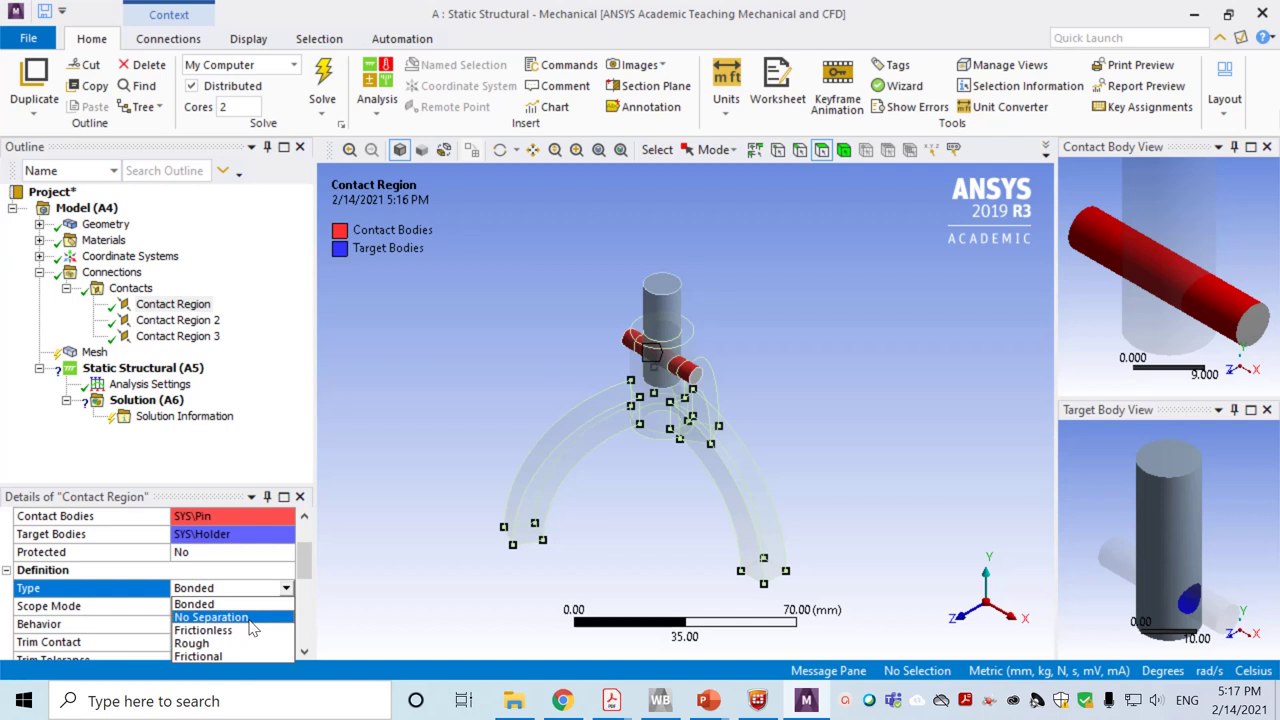
click(250, 618)
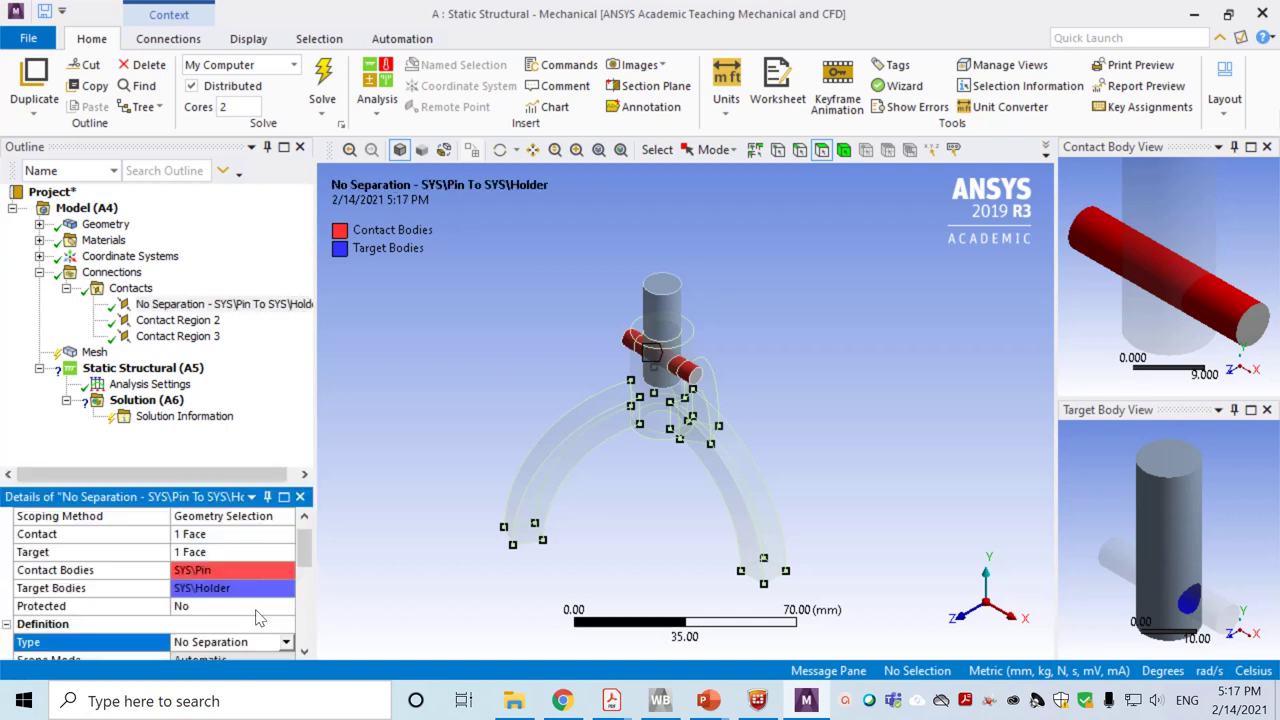
Change the contact between the Pin and the Base to the No Separation type
click(195, 321)
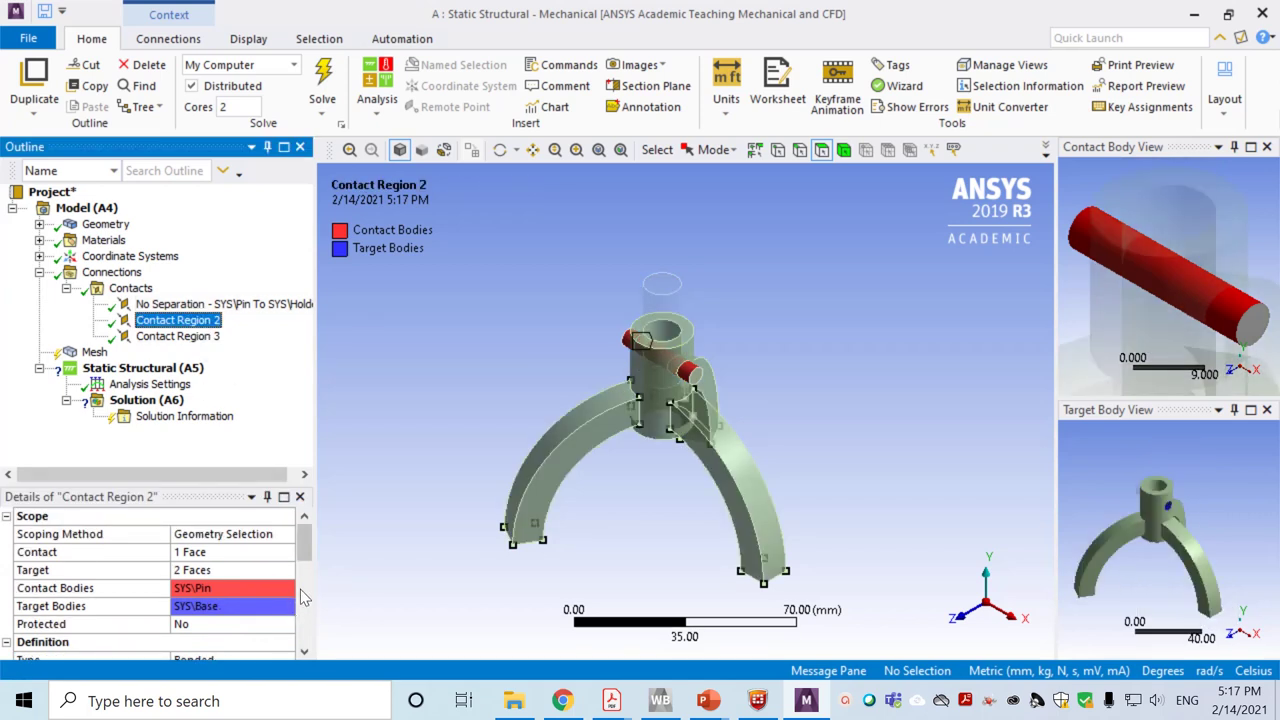
drag(305, 552, 306, 578)
click(248, 570)
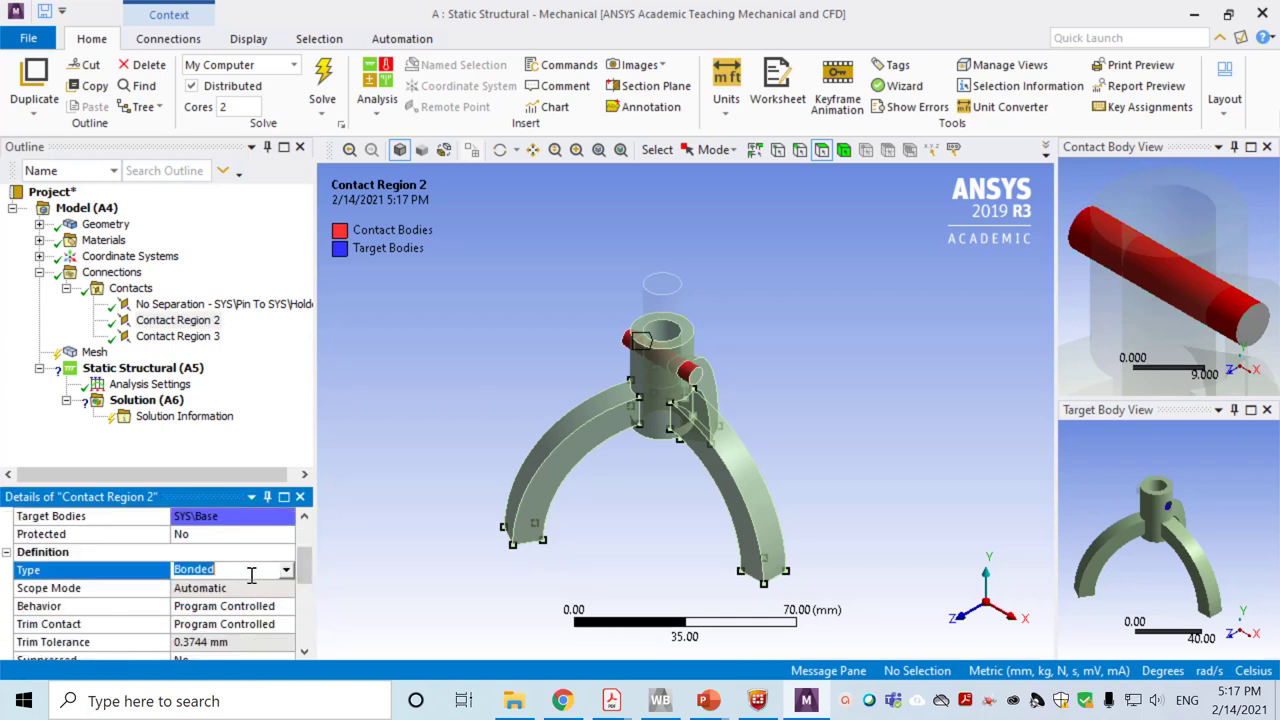
click(287, 570)
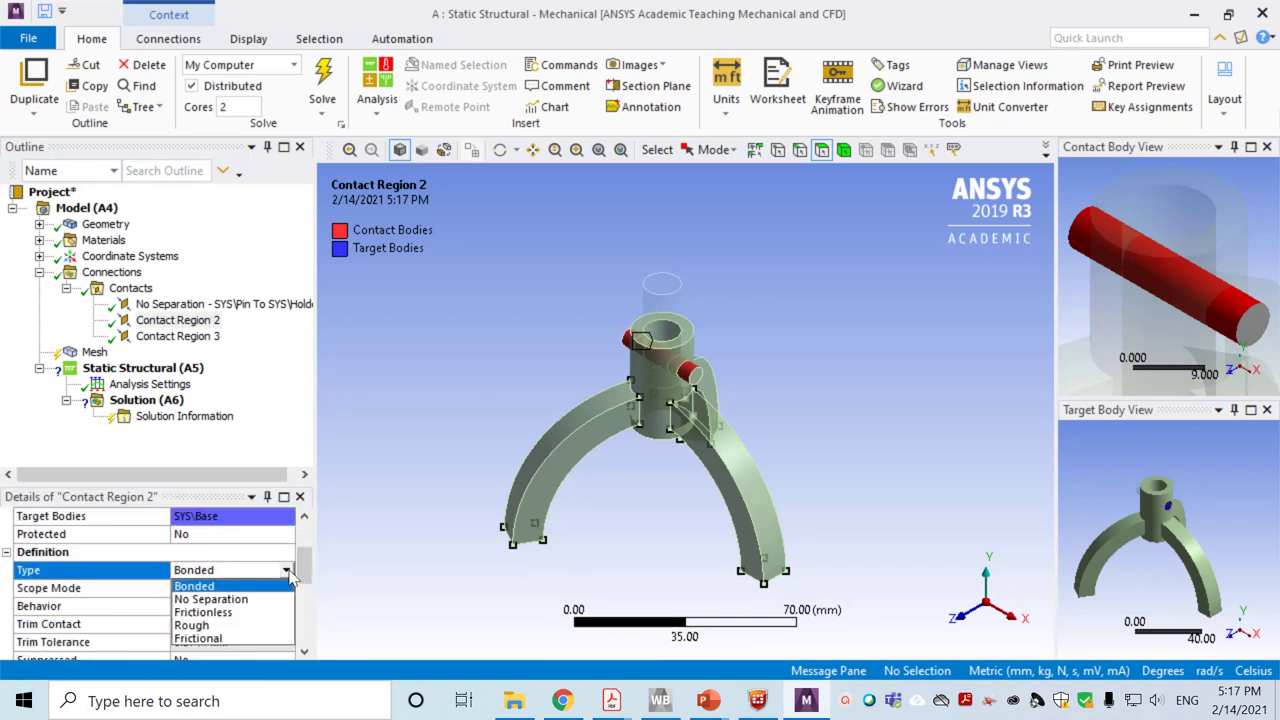
click(232, 600)
Set the Holder-to-Base contact type to No Separation and collapse the Connections branch
click(196, 336)
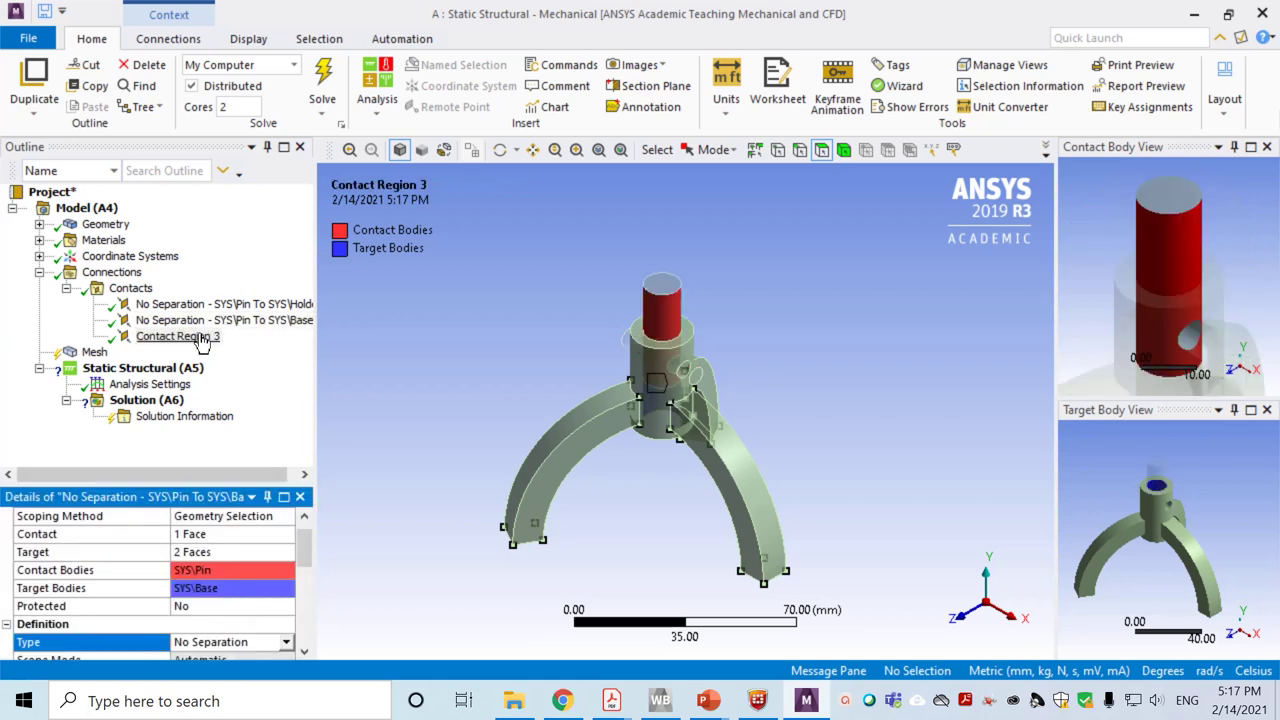
click(305, 552)
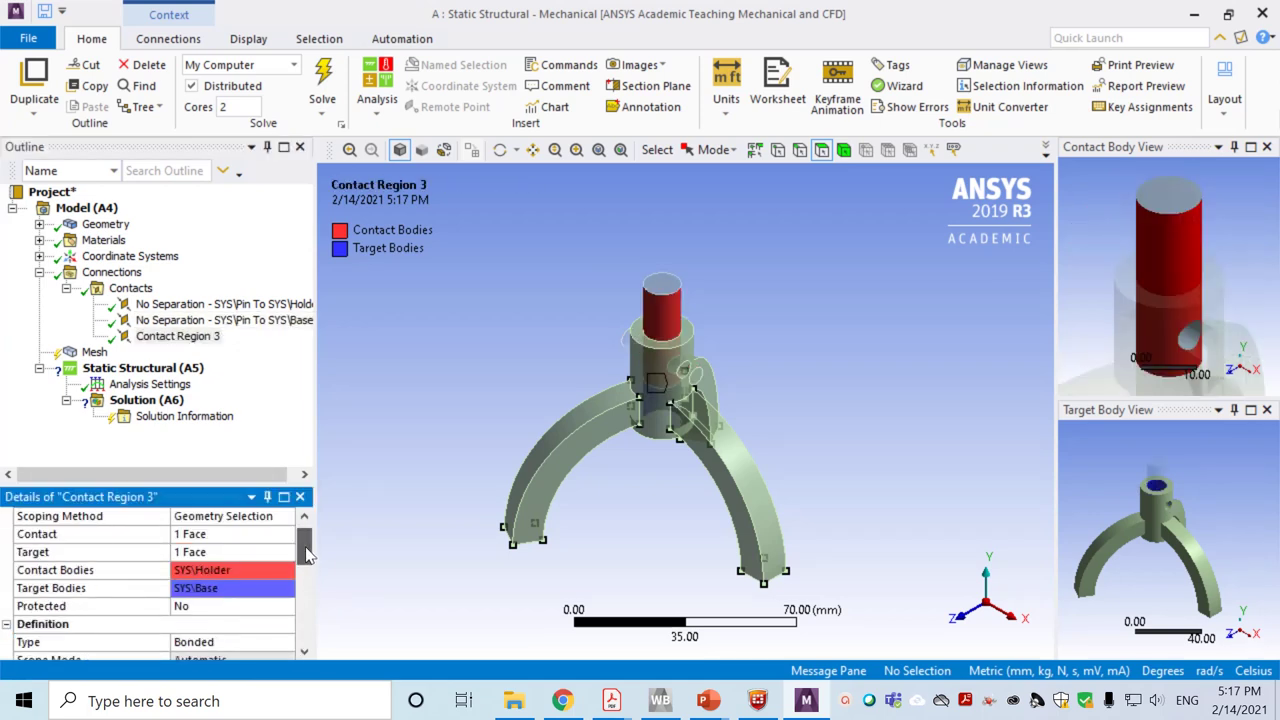
scroll(262, 592, down, 2)
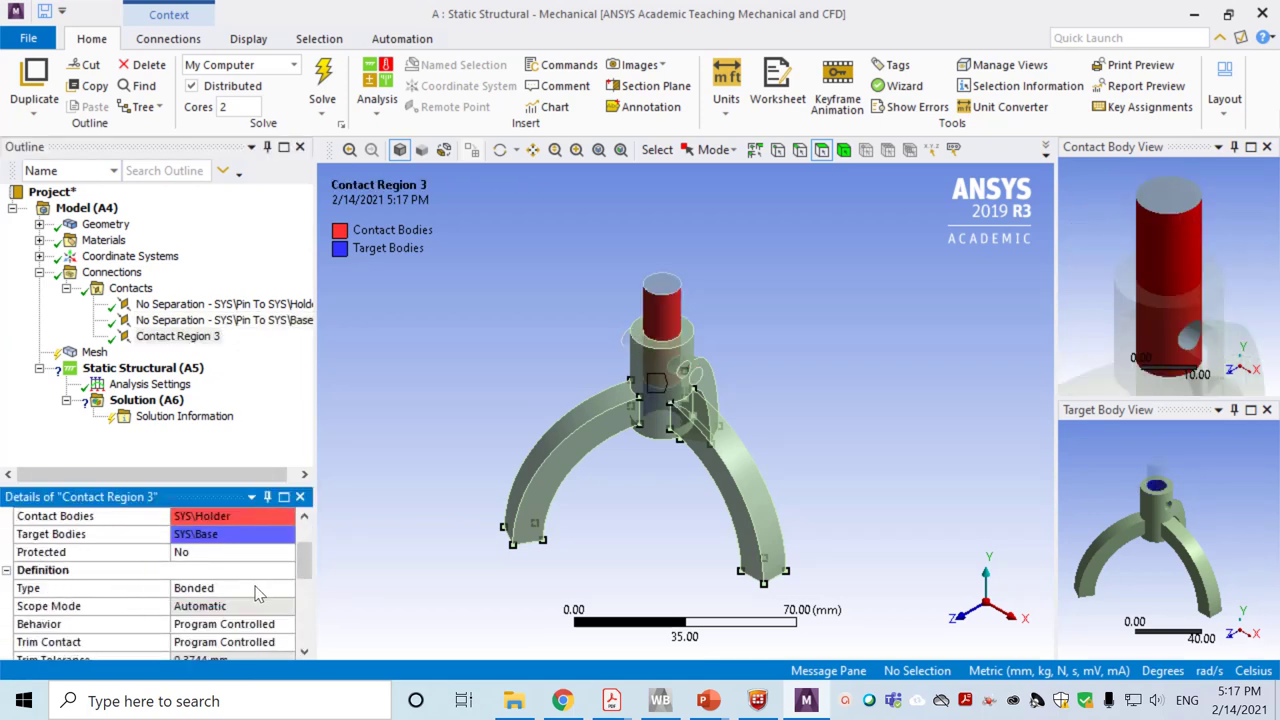
click(258, 593)
click(288, 592)
click(252, 614)
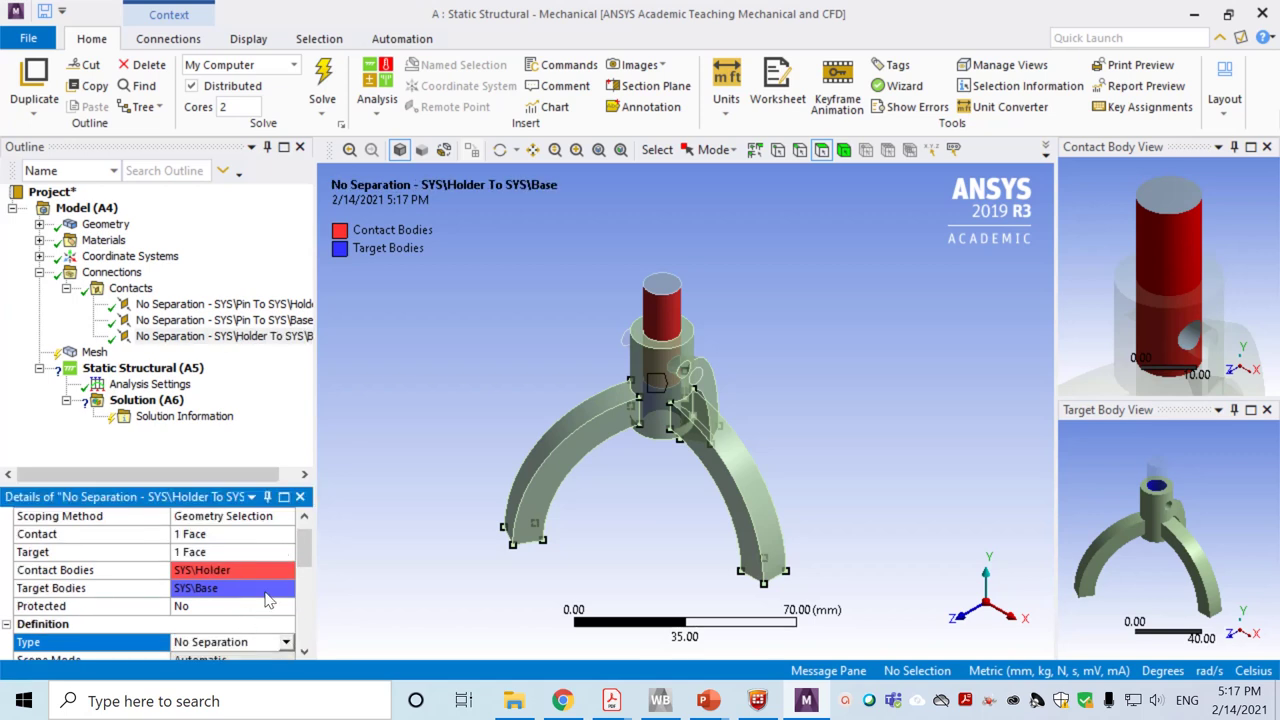
click(39, 273)
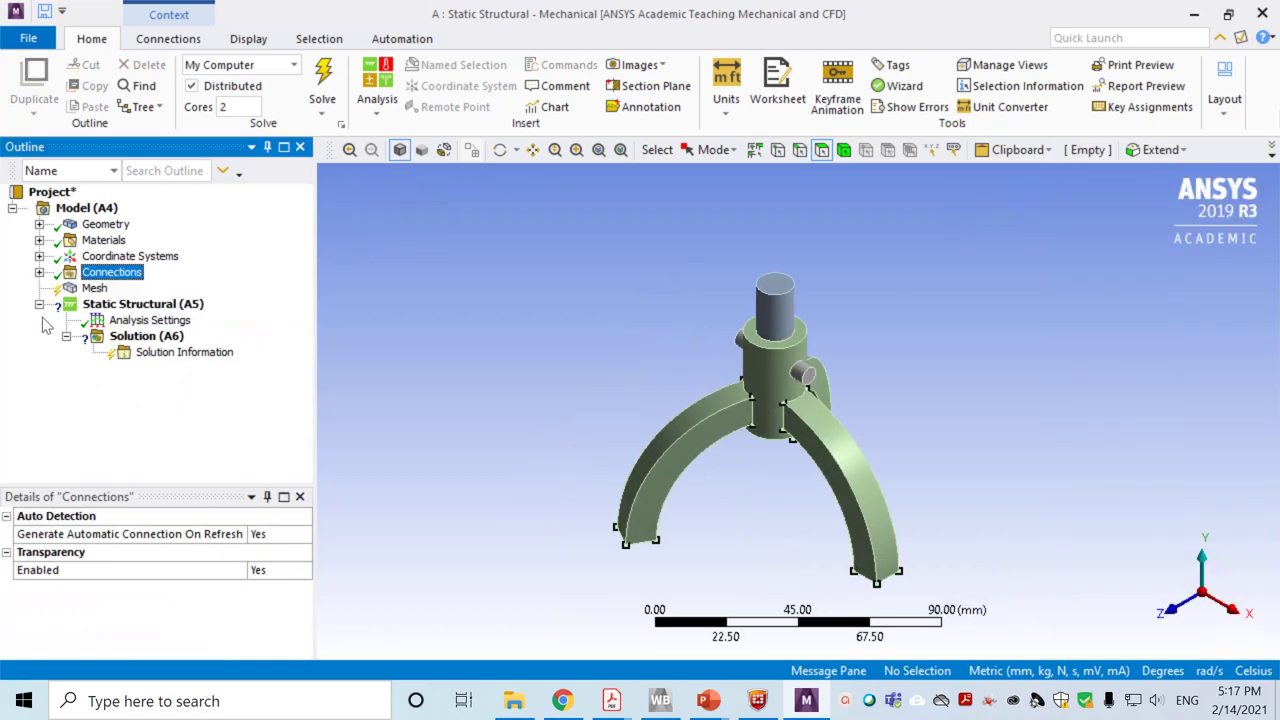
Insert a mesh sizing control and scope it to the Holder, Base and Pin bodies
click(95, 288)
right_click(97, 291)
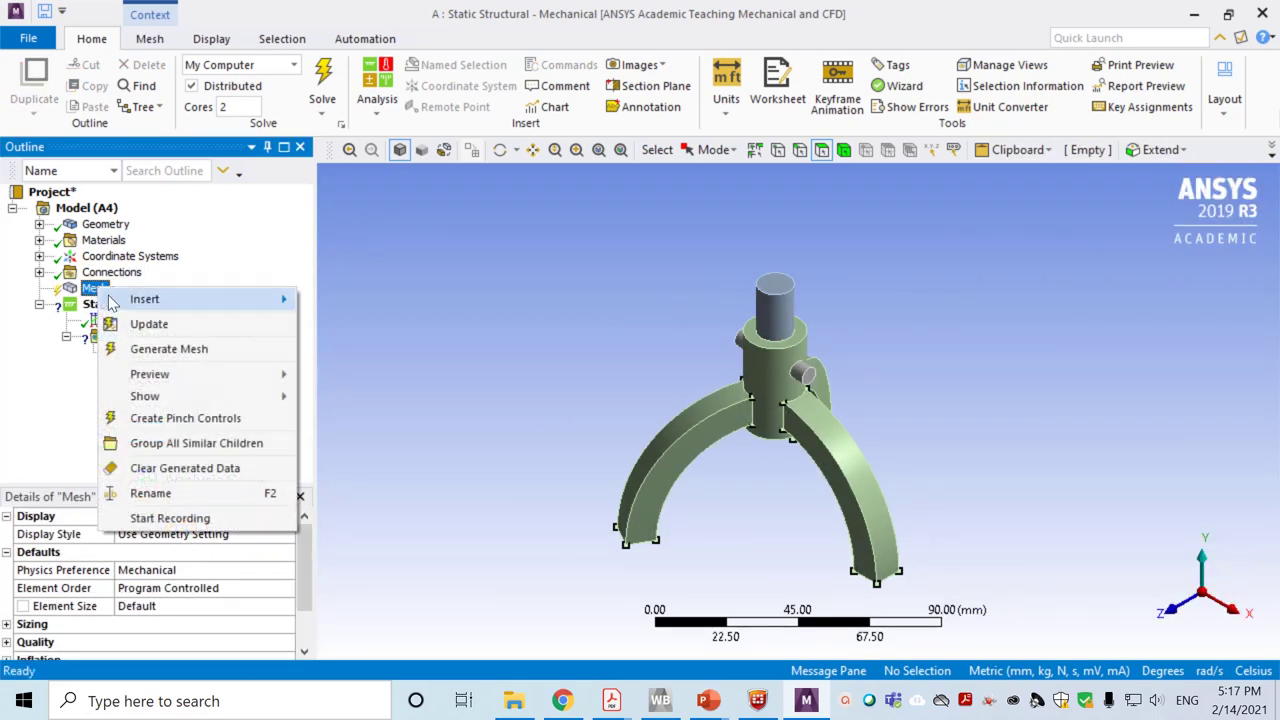
mouse_move(150, 299)
click(346, 314)
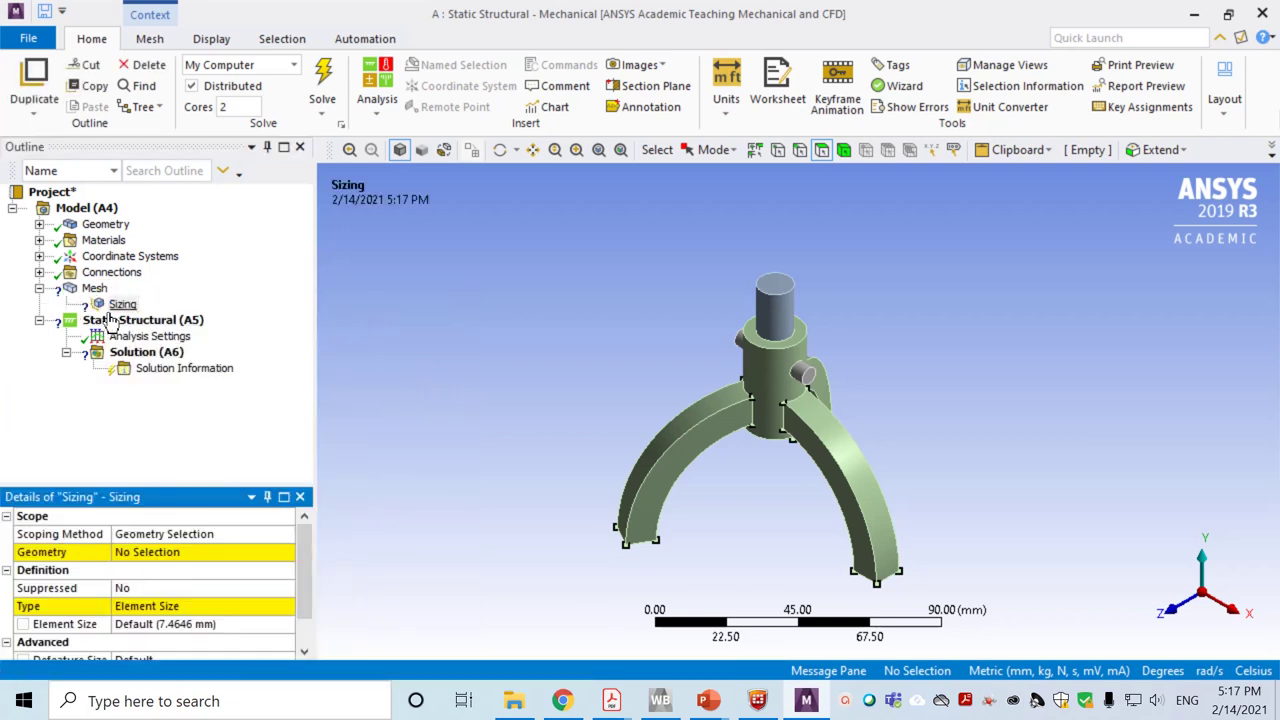
click(140, 556)
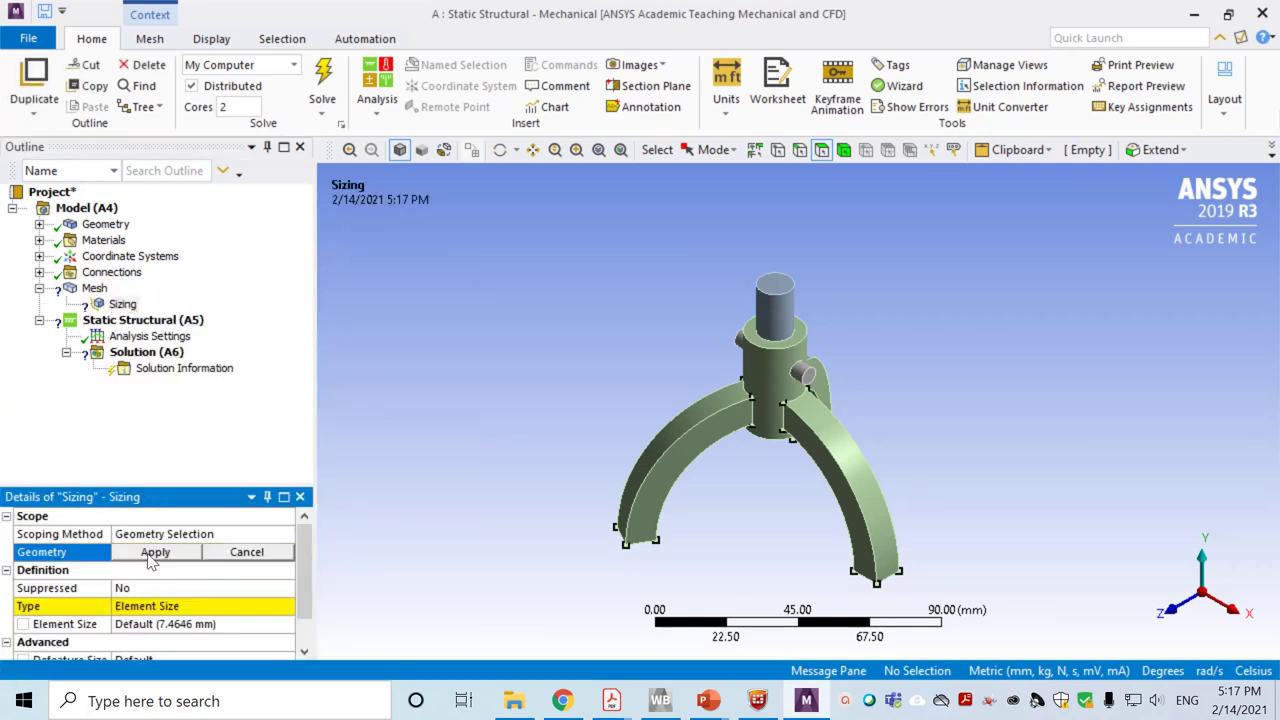
click(843, 149)
click(776, 300)
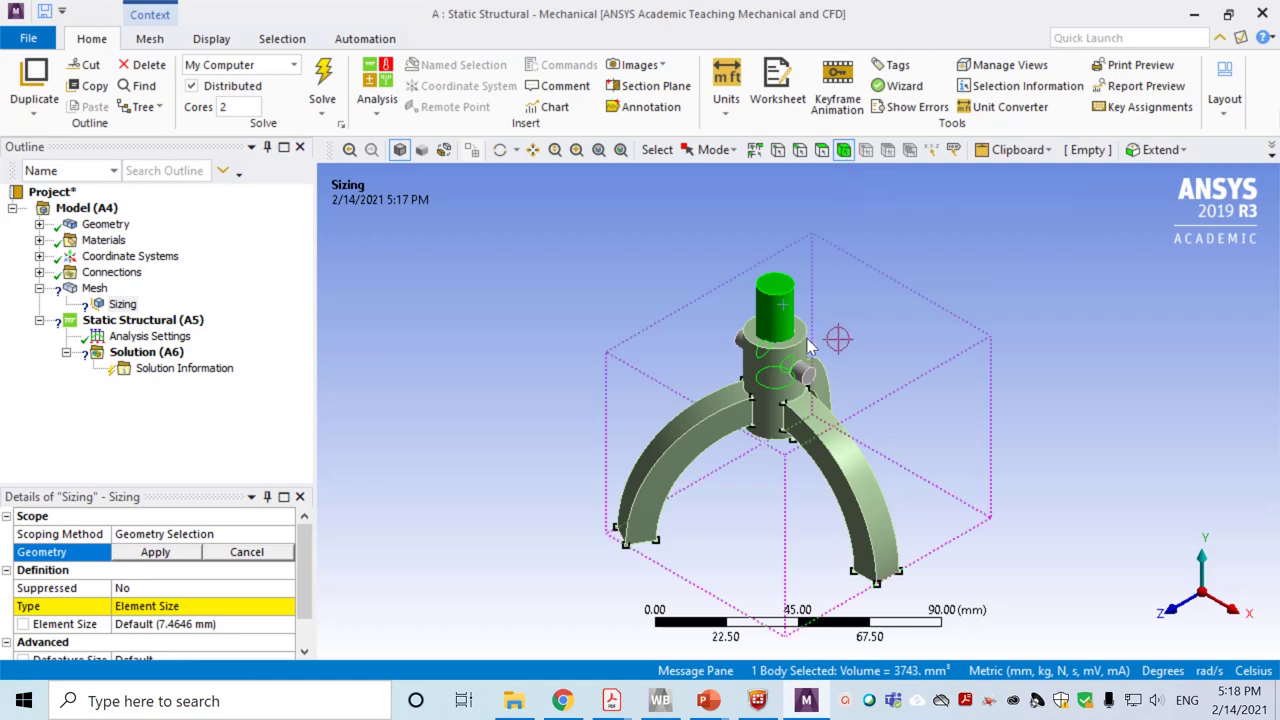
ctrl+click(825, 453)
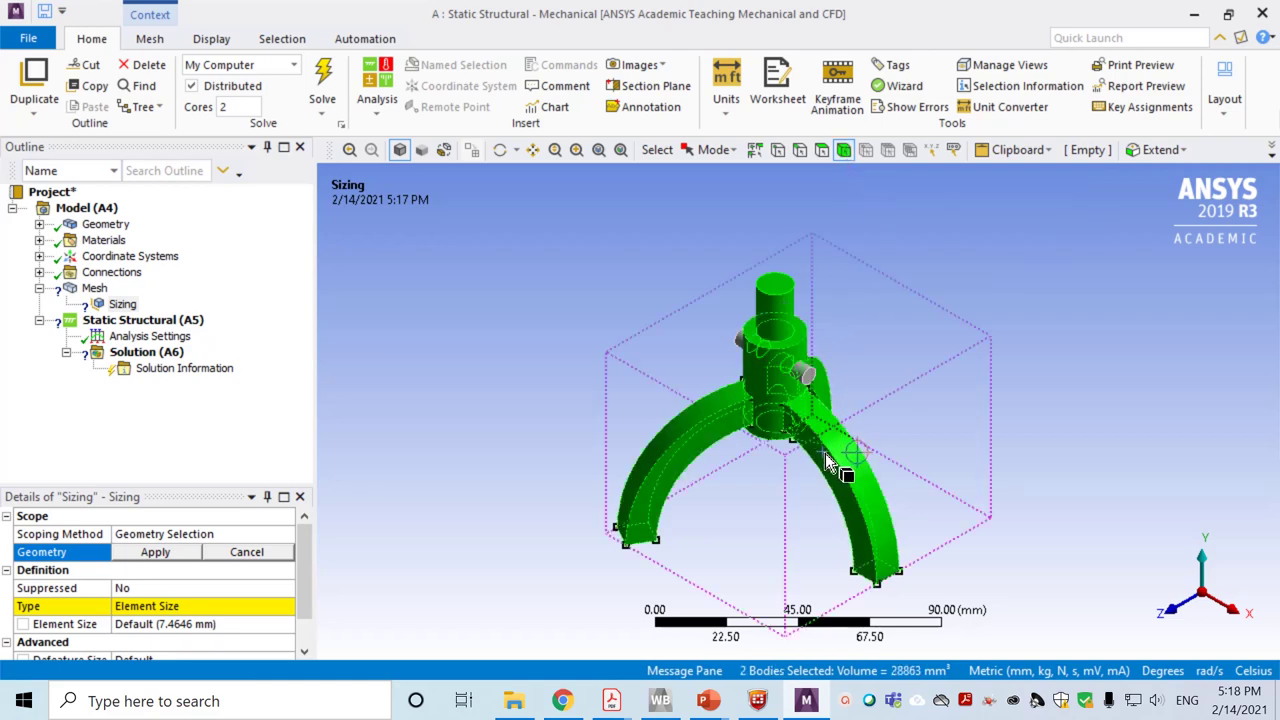
ctrl+click(812, 377)
click(155, 552)
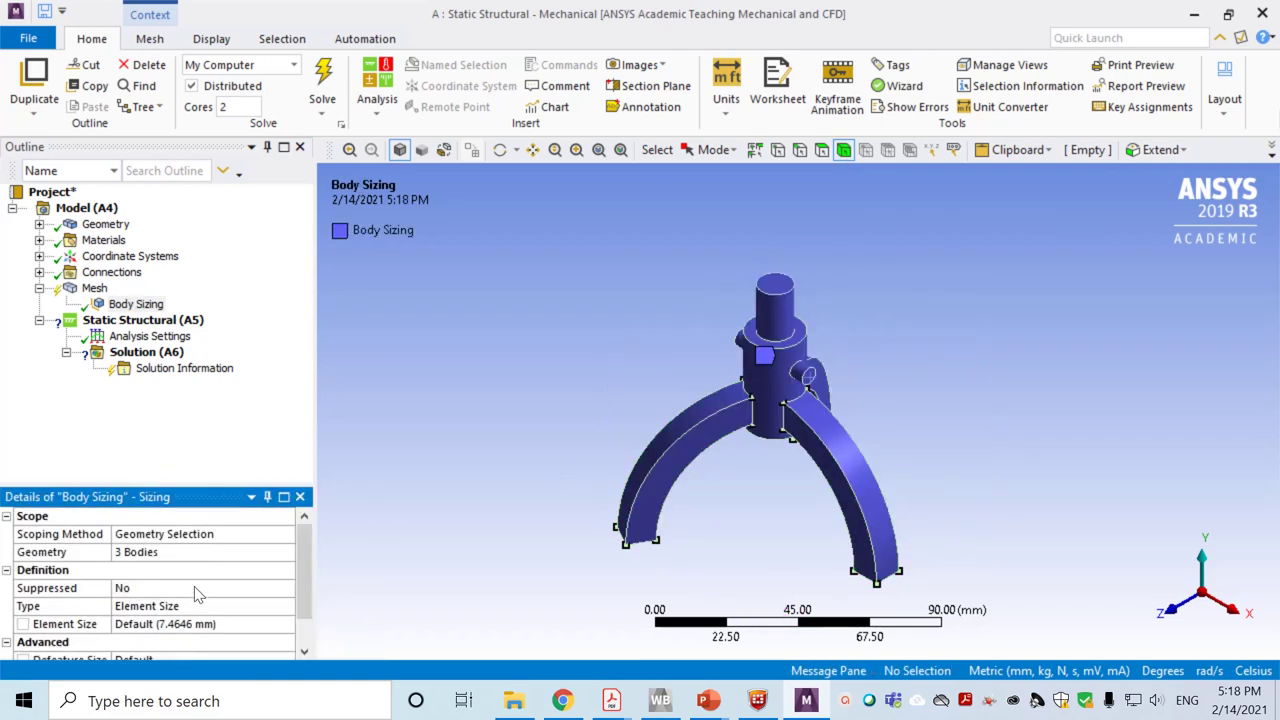
Set the body sizing's element size to 2.5 mm, checking the active unit system
click(199, 624)
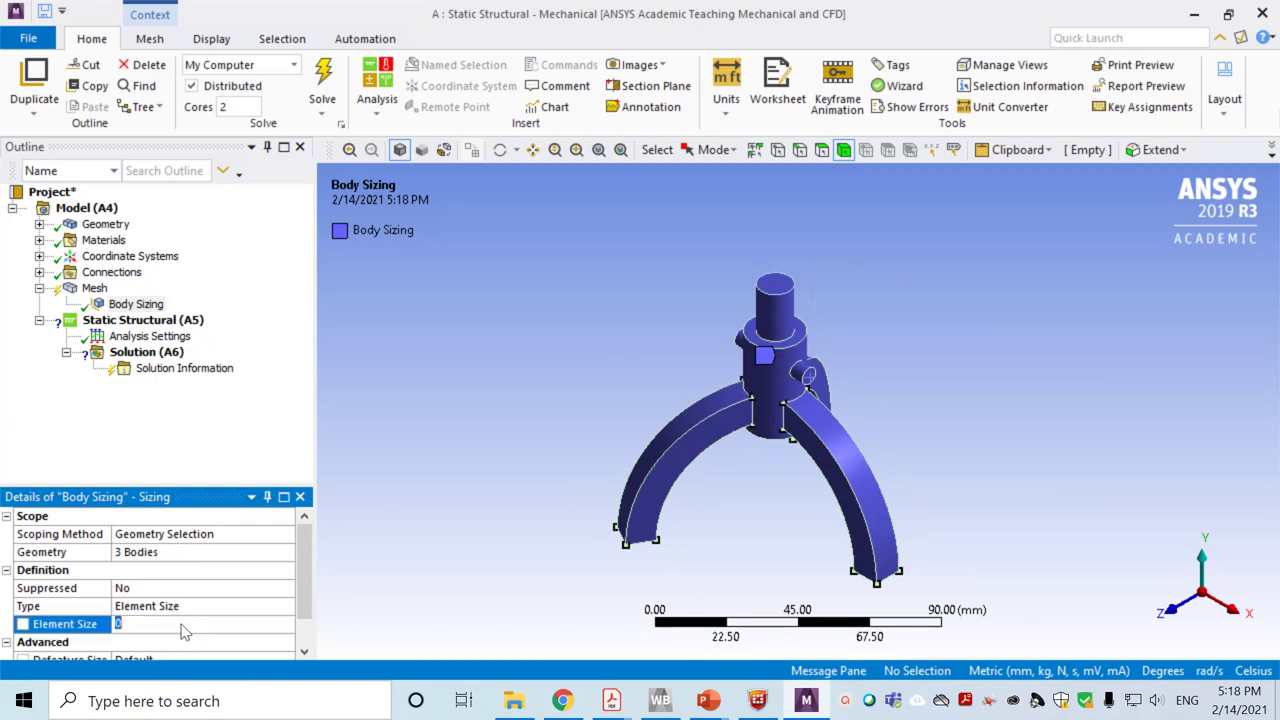
scroll(305, 578, down, 1)
click(194, 588)
click(418, 581)
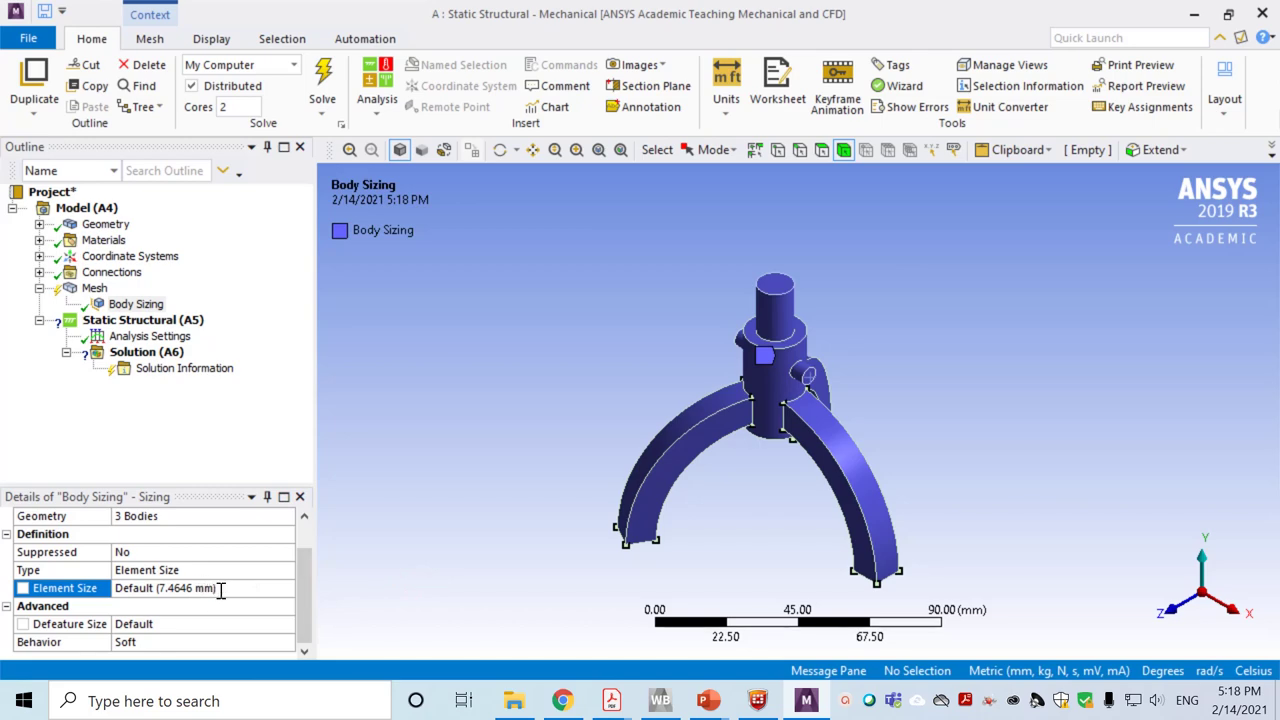
click(726, 100)
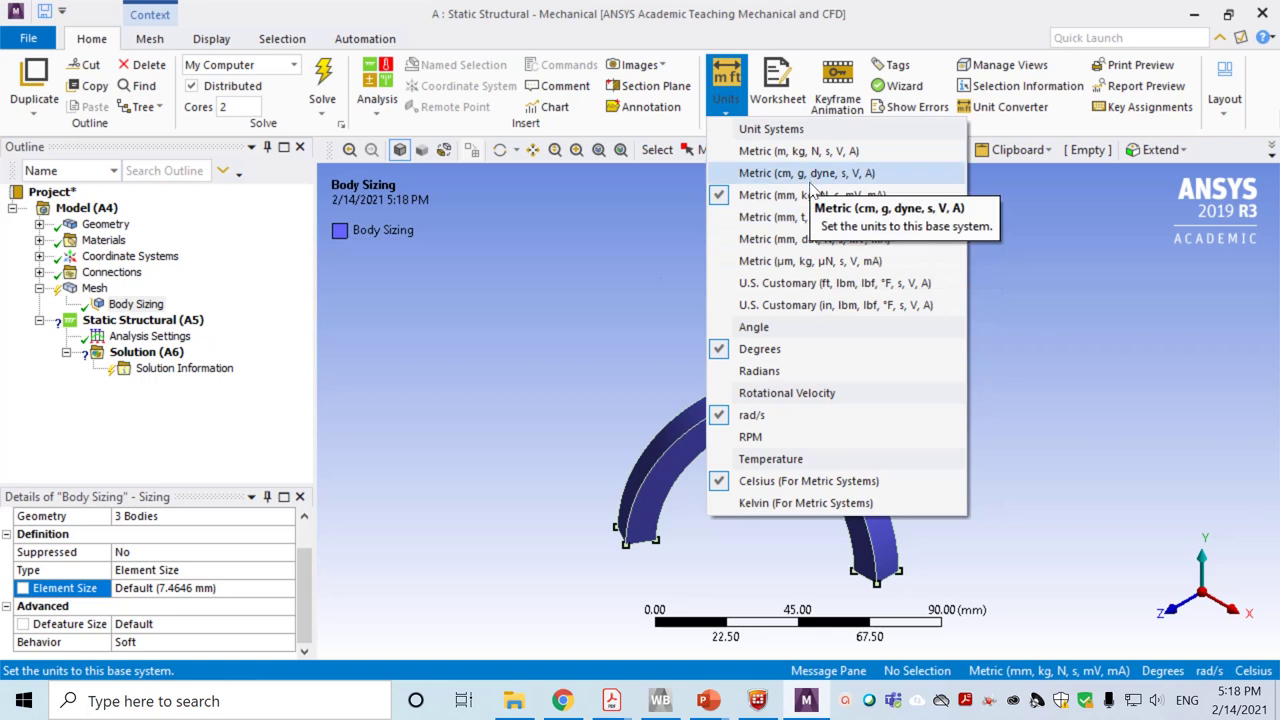
click(229, 590)
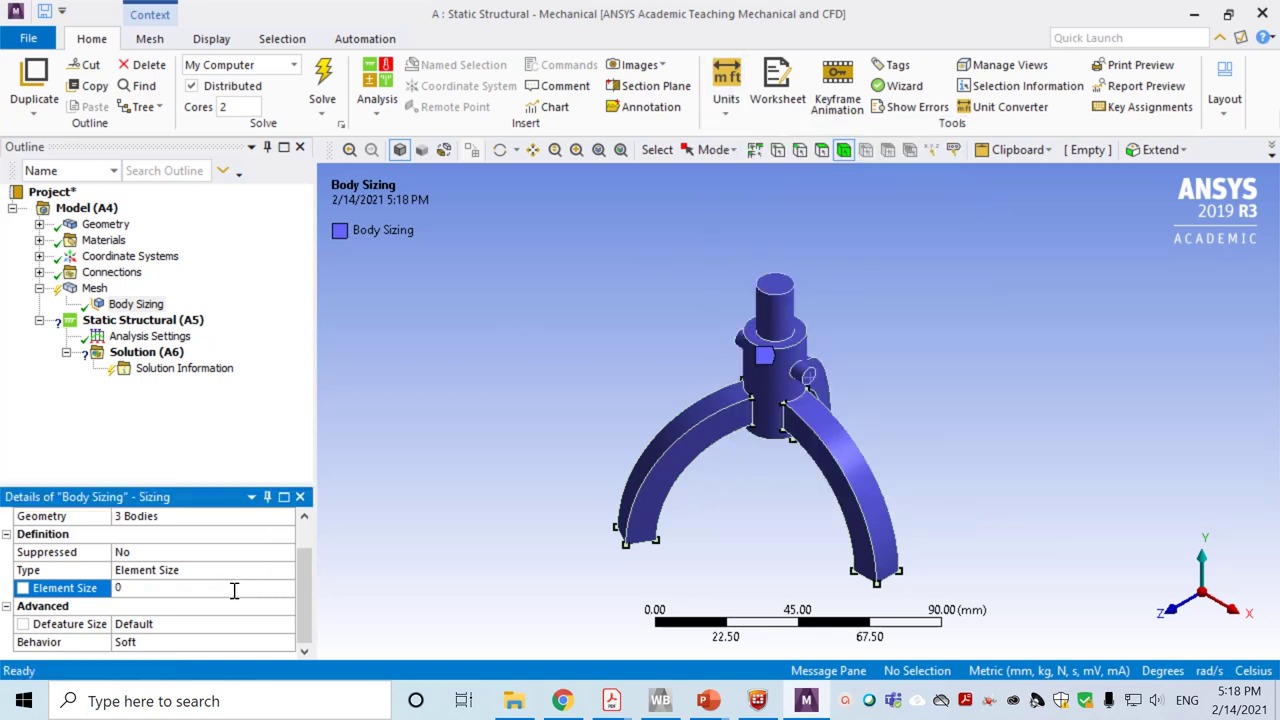
key(Return)
key(Return)
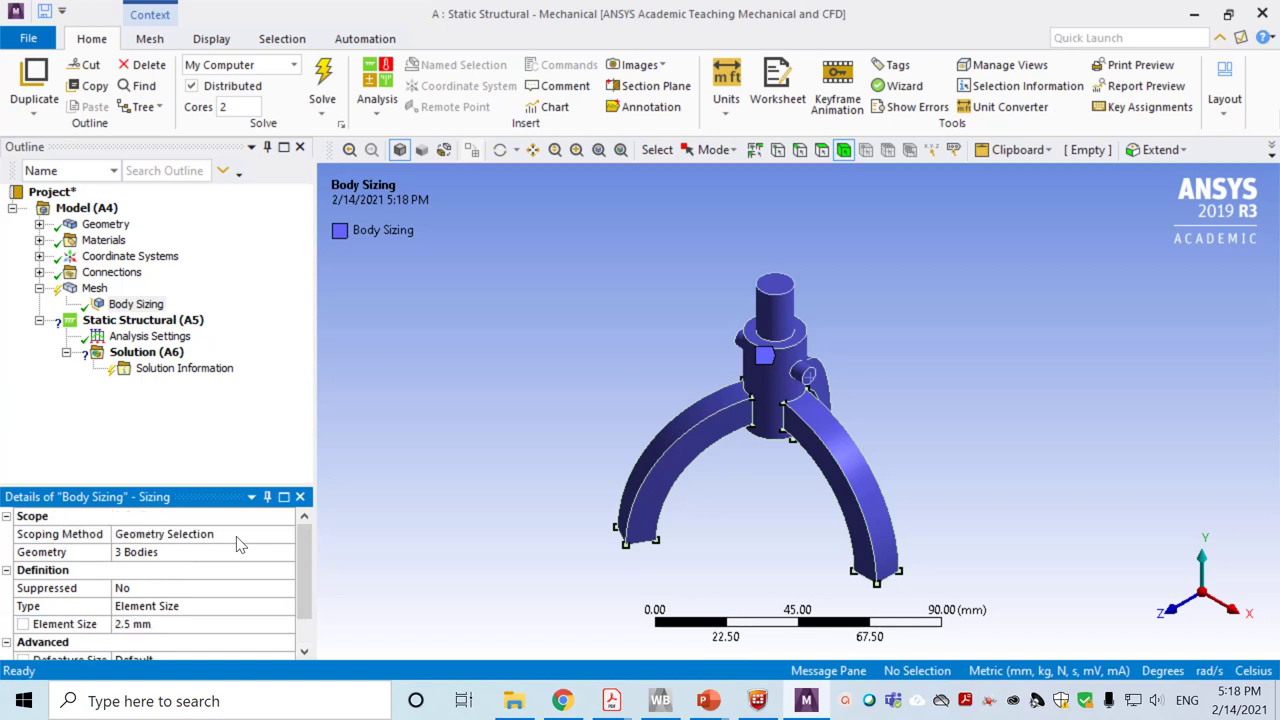
Generate the mesh for the whole assembly and inspect it
right_click(103, 288)
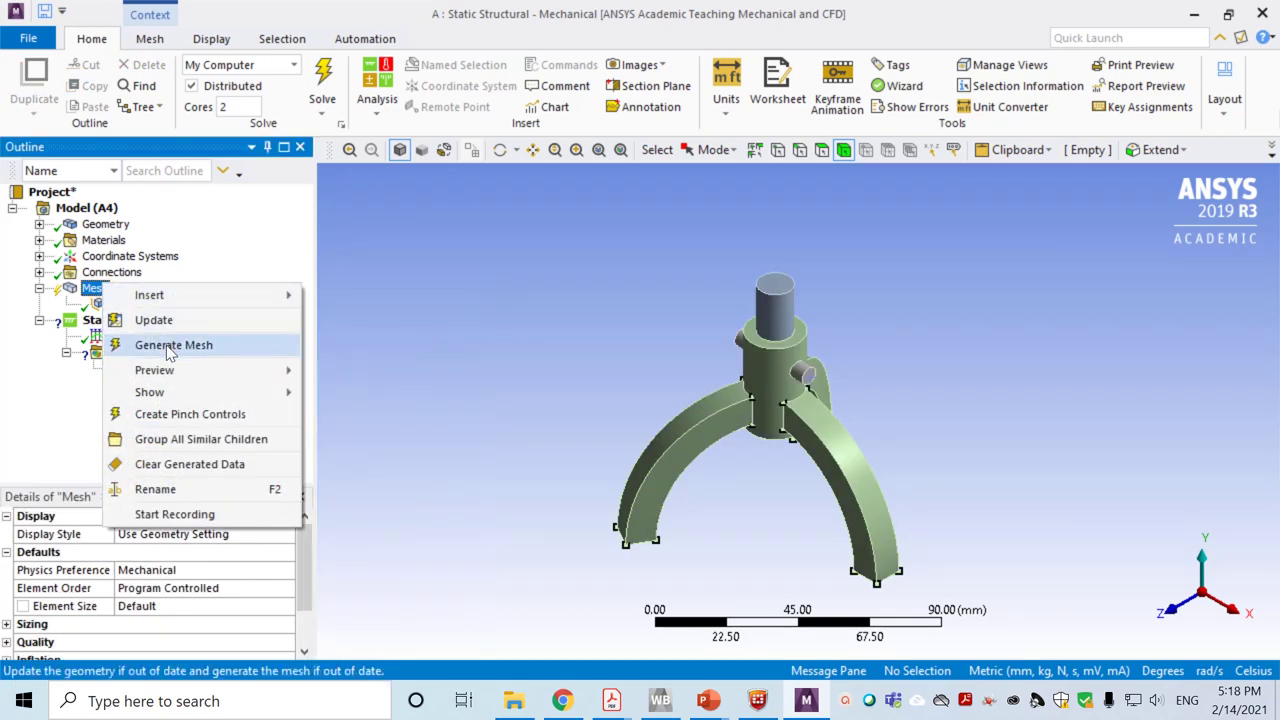
click(170, 346)
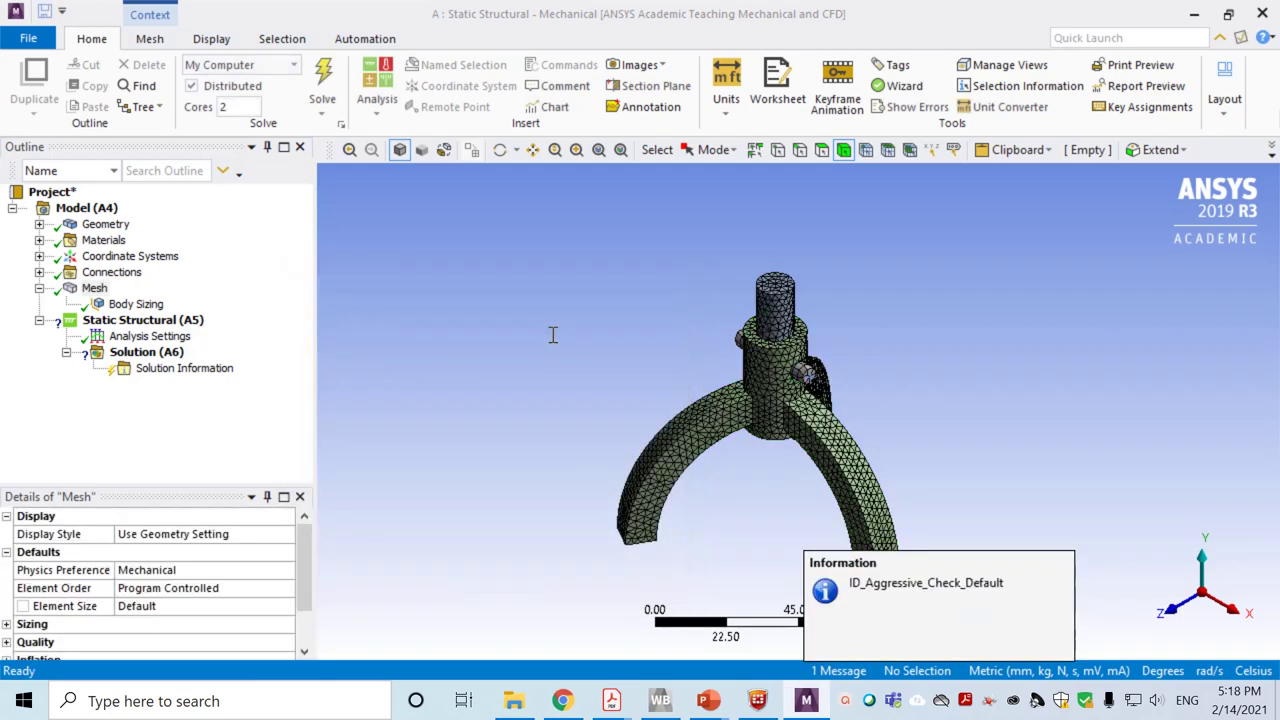
mouse_move(575, 427)
middle_down()
mouse_move(694, 369)
mouse_move(432, 360)
mouse_move(677, 420)
mouse_move(634, 449)
mouse_move(569, 414)
middle_up()
Add a fixed support to the Static Structural analysis on the bottom faces of the three legs
click(130, 320)
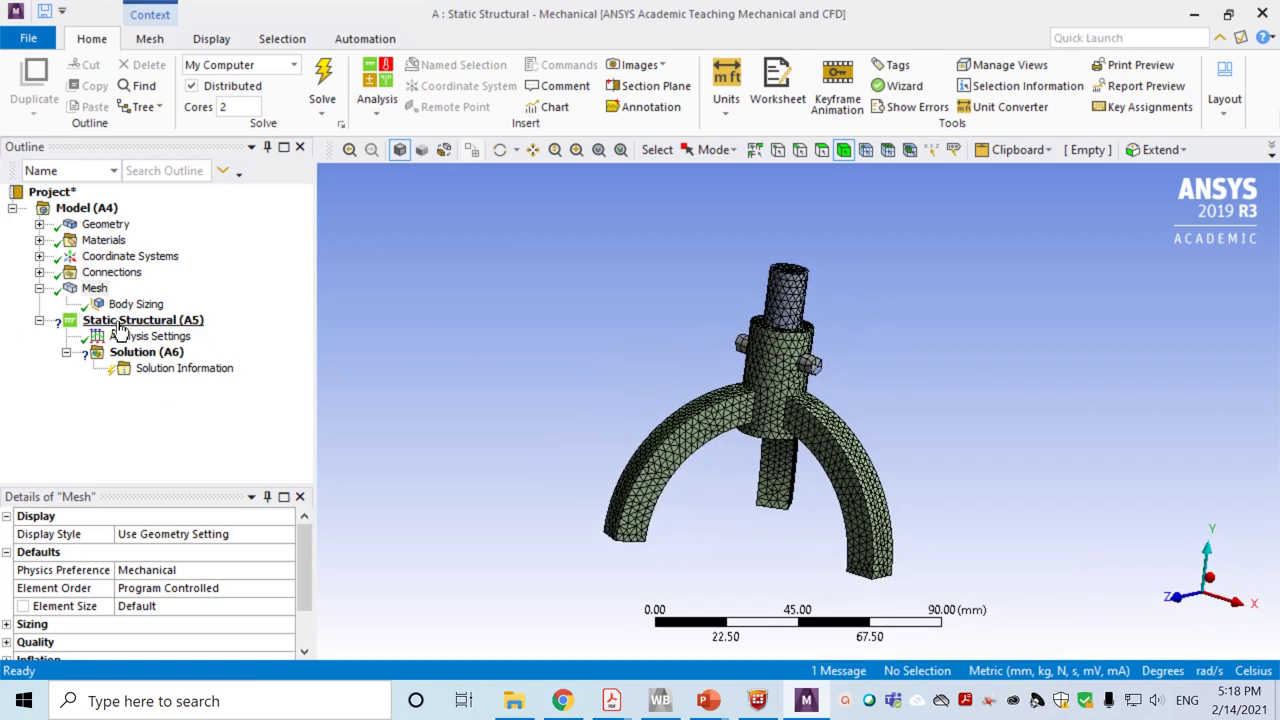
right_click(134, 318)
mouse_move(290, 328)
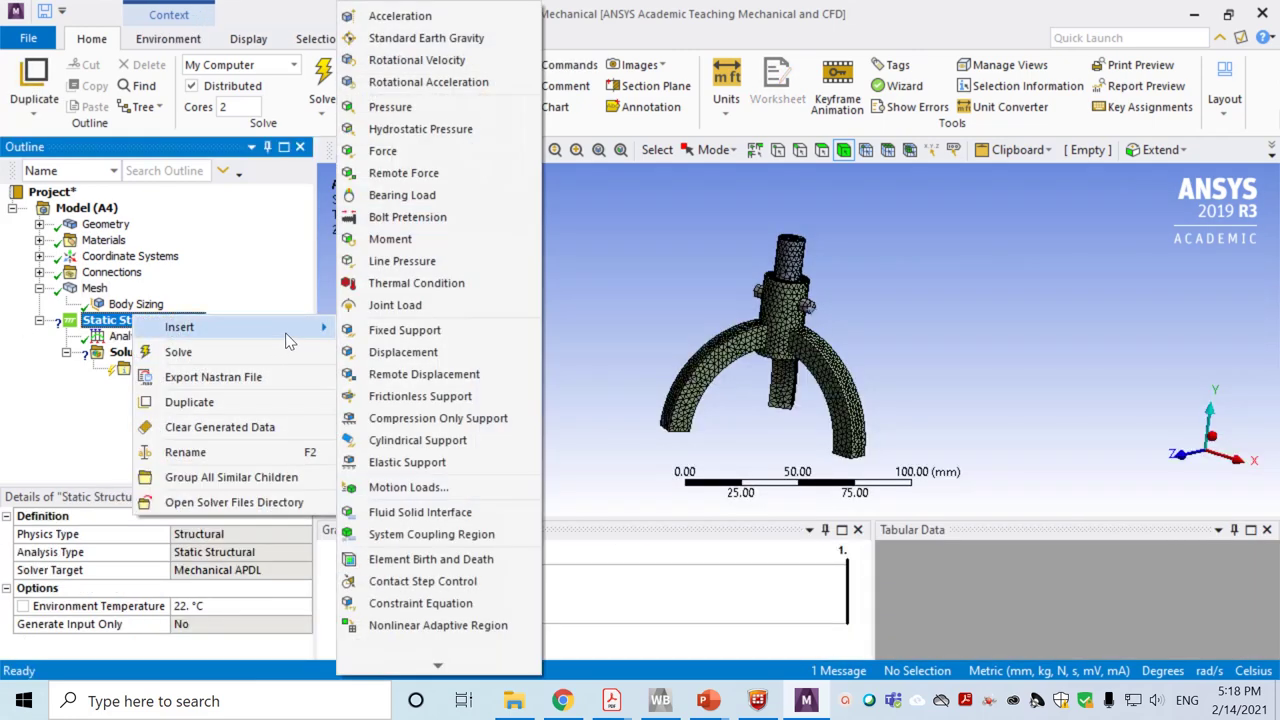
click(441, 331)
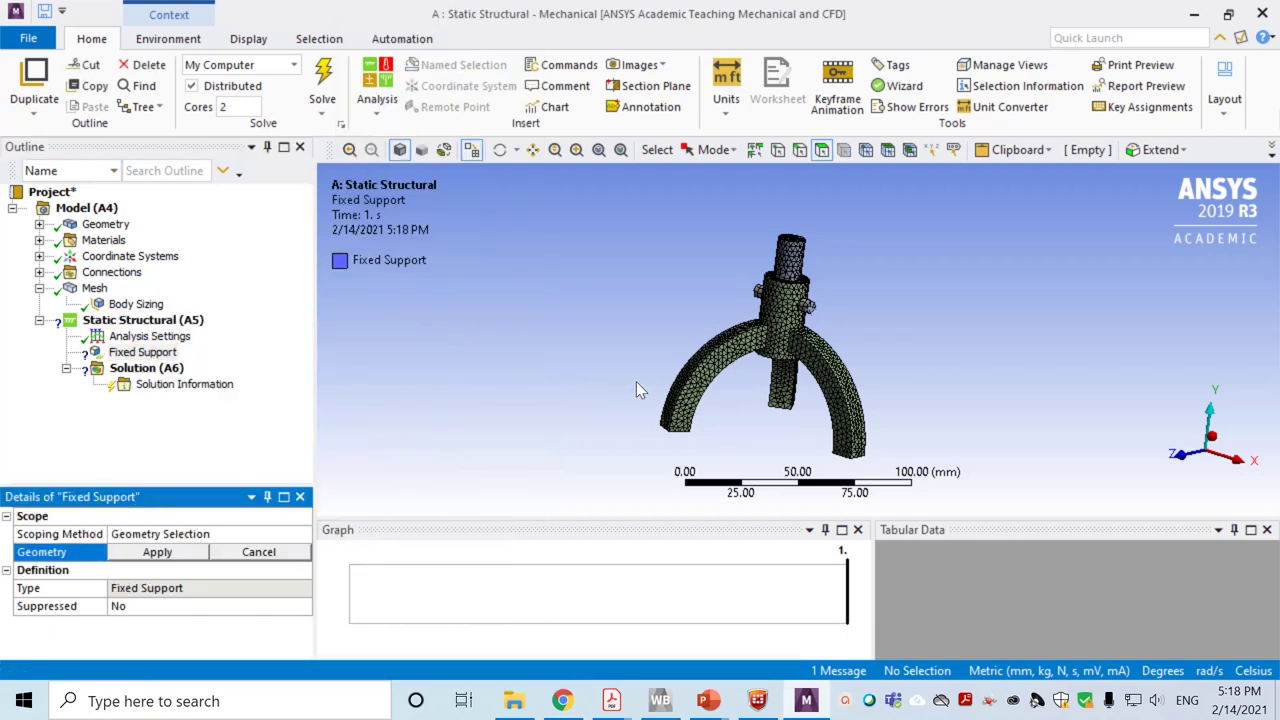
middle_drag(641, 381, 704, 276)
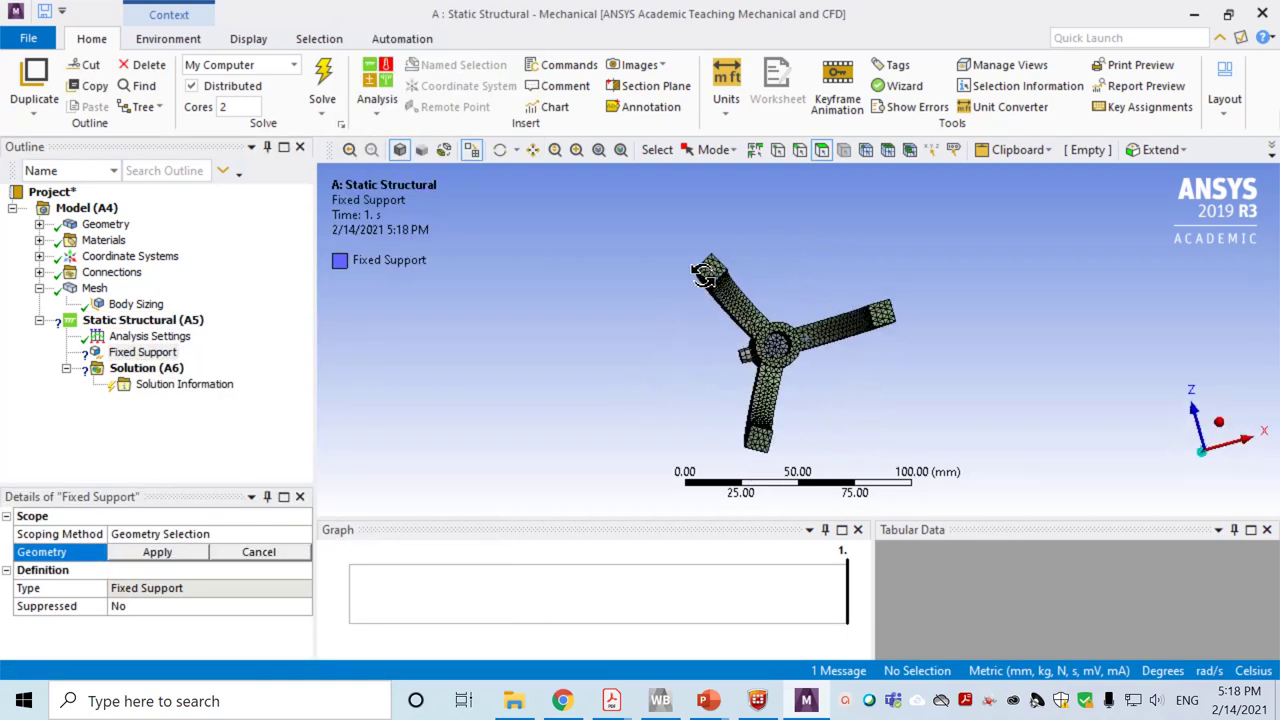
click(824, 150)
click(714, 270)
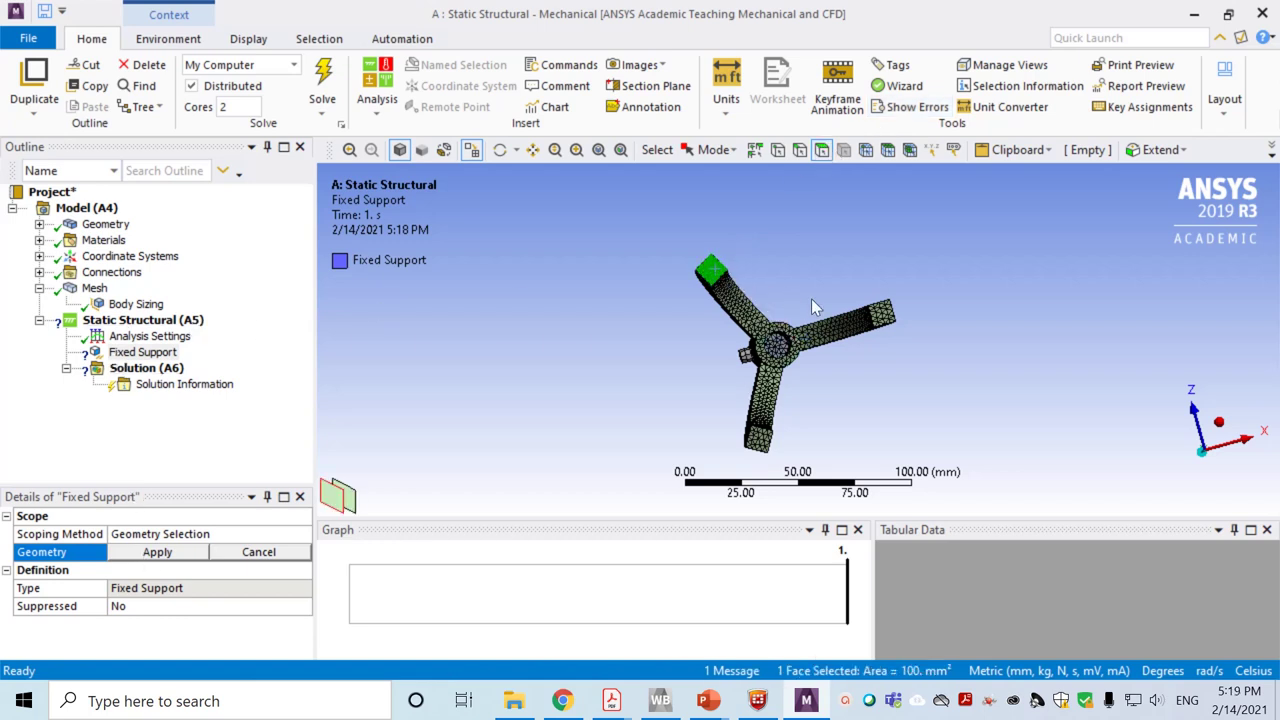
ctrl+click(880, 316)
ctrl+click(758, 438)
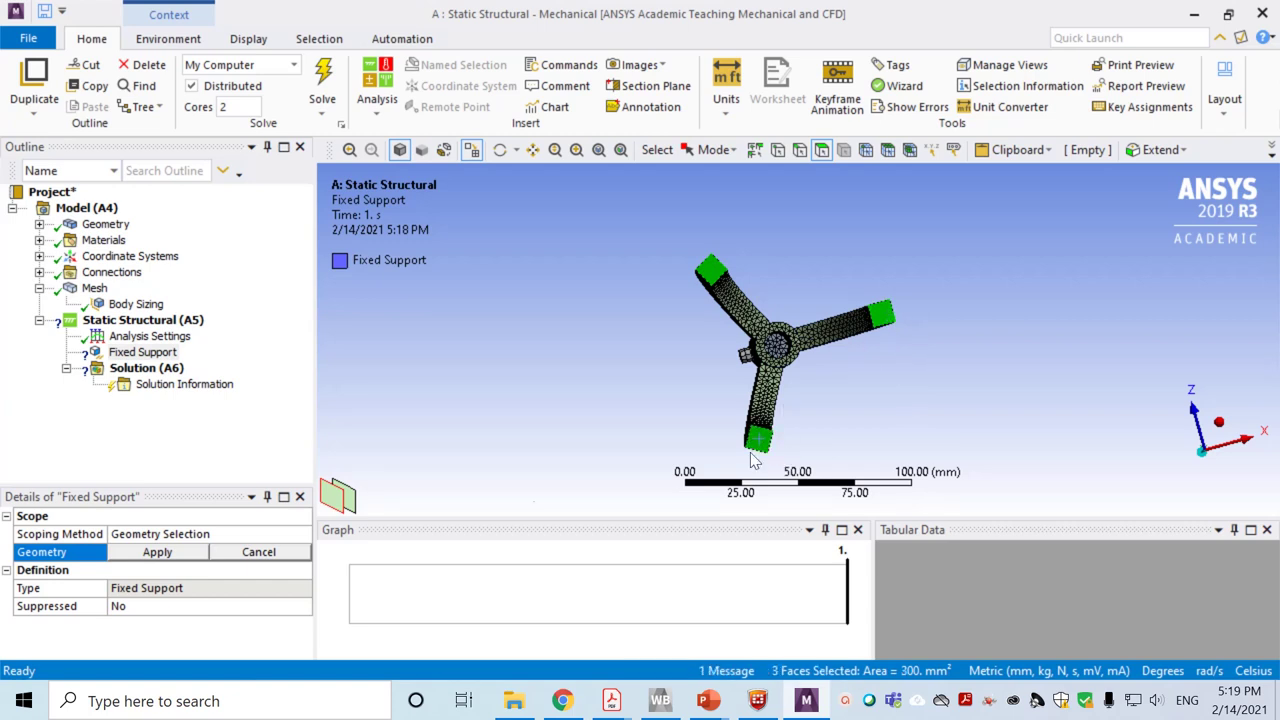
click(170, 553)
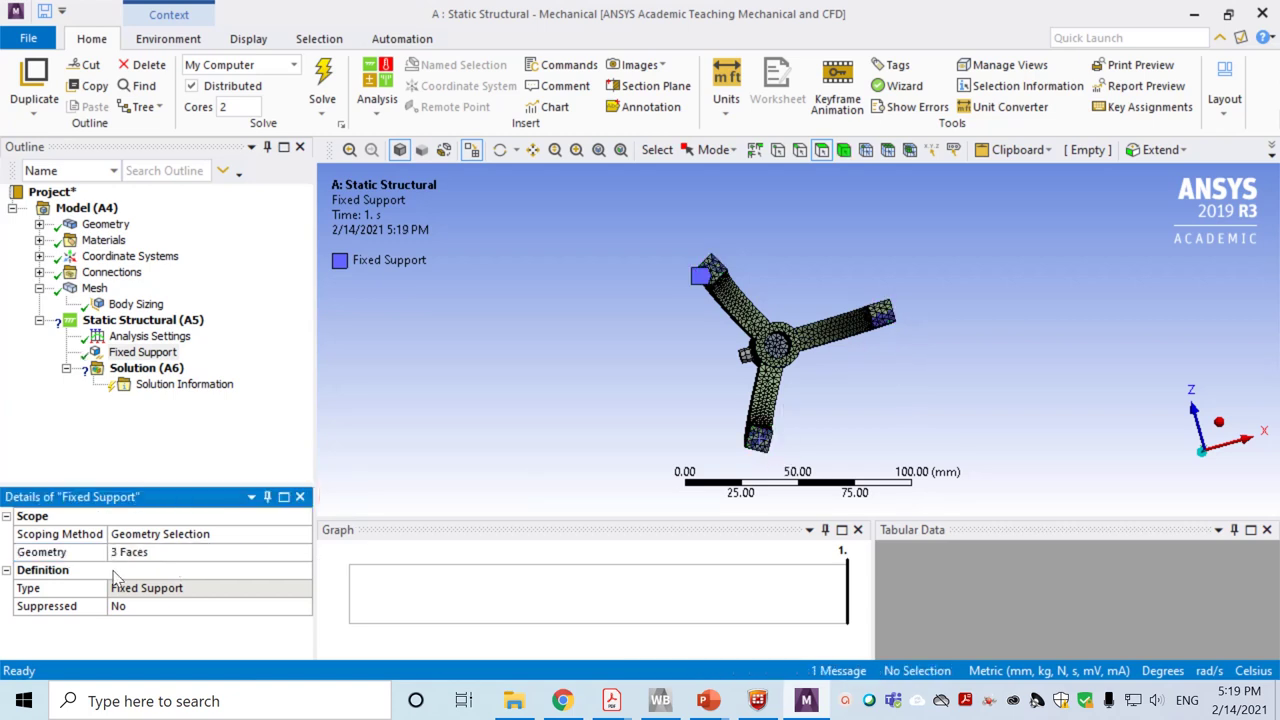
Add a Force load to the Static Structural analysis on the top circular face of the holder
right_click(172, 322)
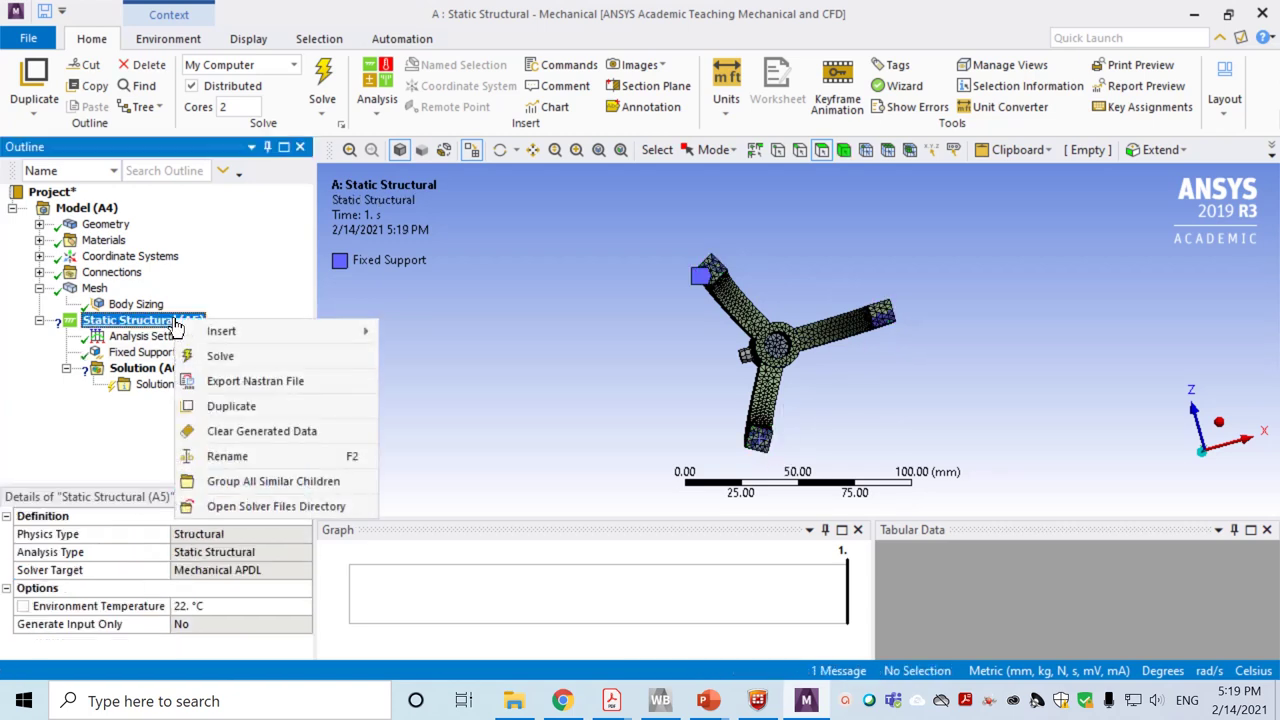
mouse_move(242, 333)
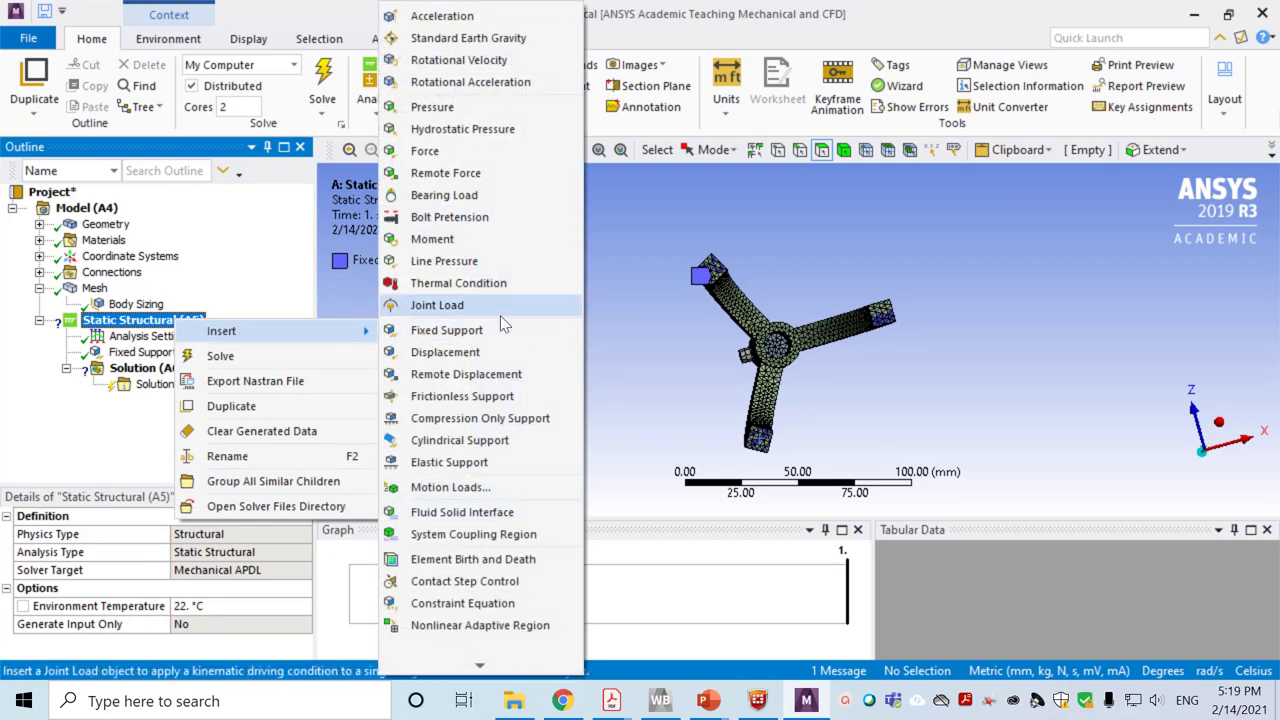
click(418, 157)
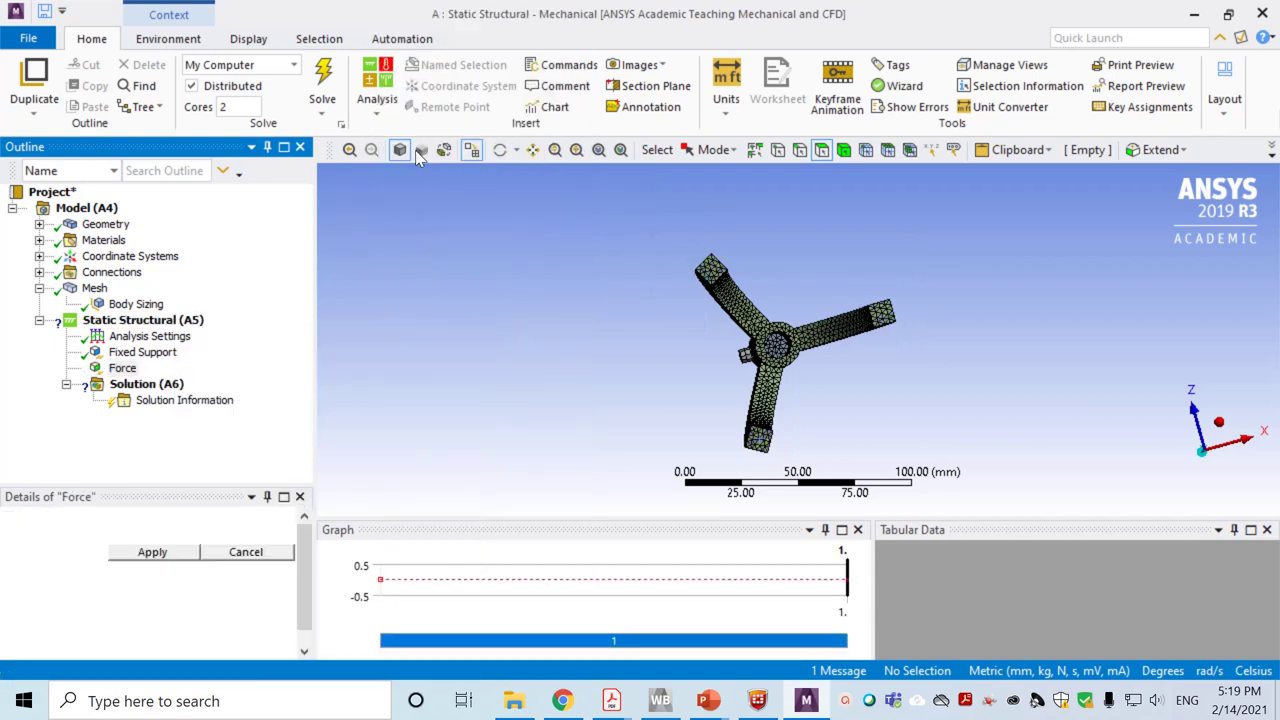
middle_drag(623, 310, 638, 344)
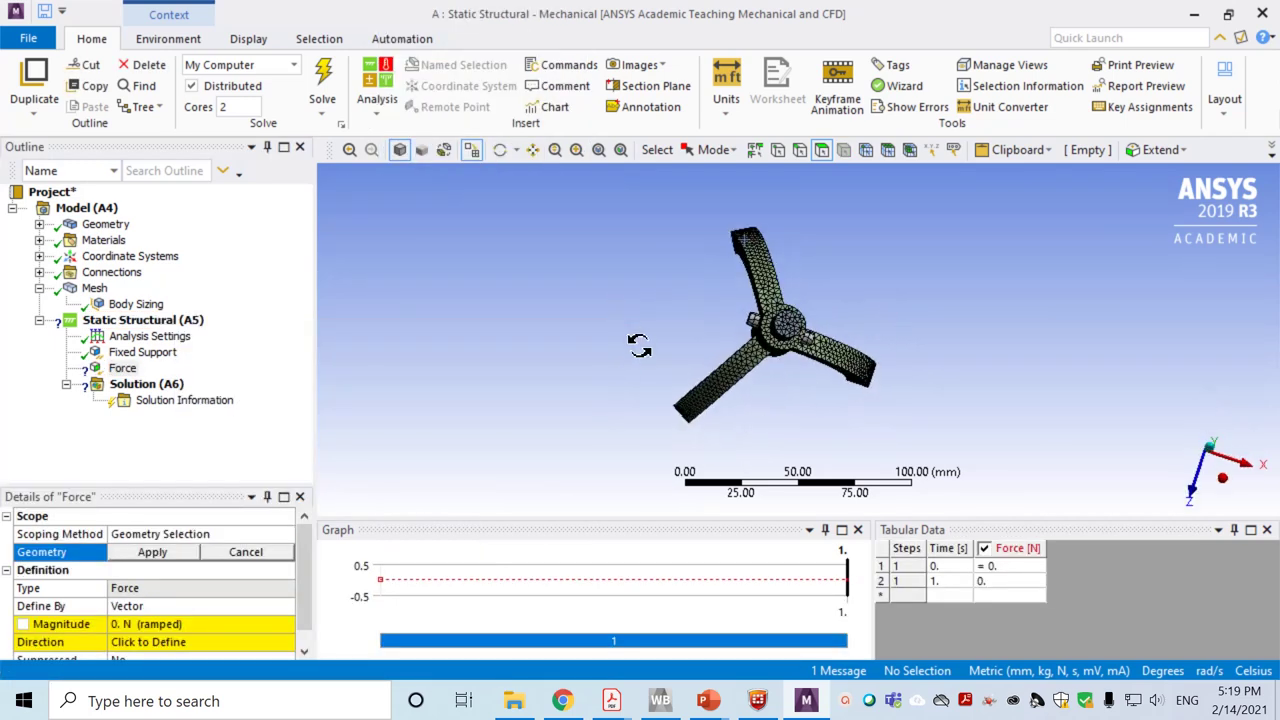
click(790, 330)
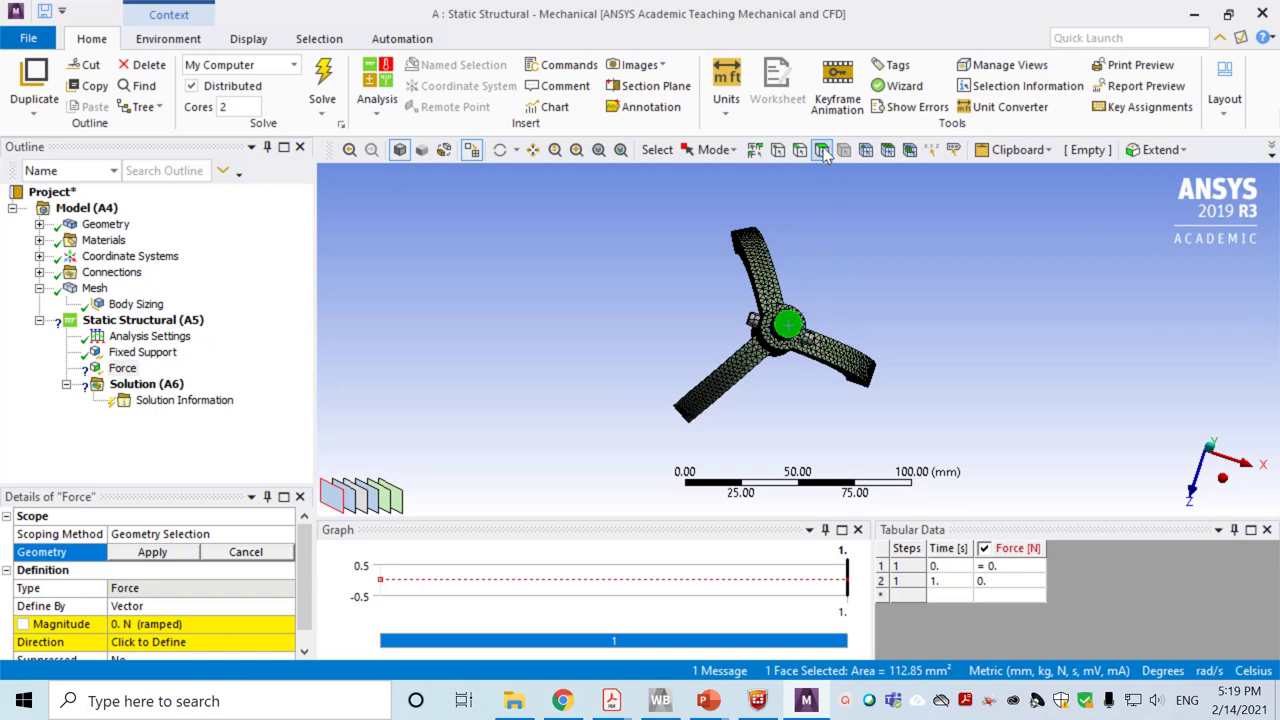
click(153, 553)
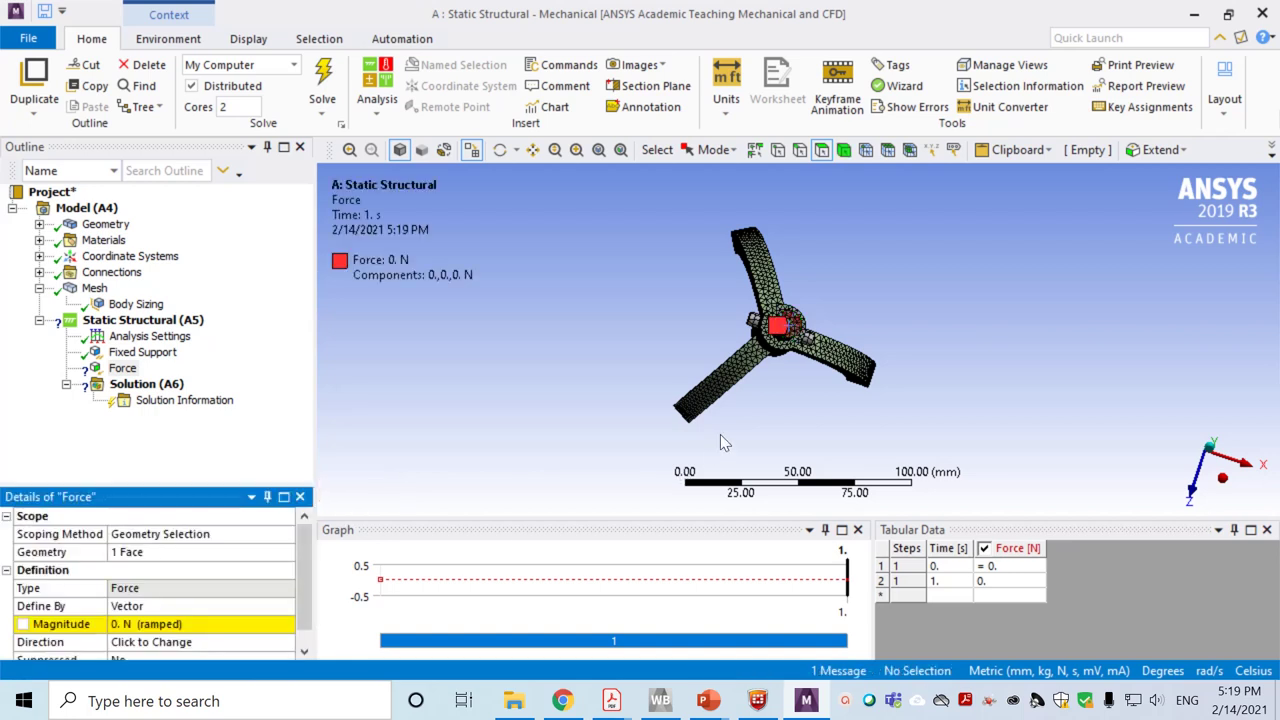
Define the force by components and set its Y component to -1000 N
scroll(297, 603, down, 1)
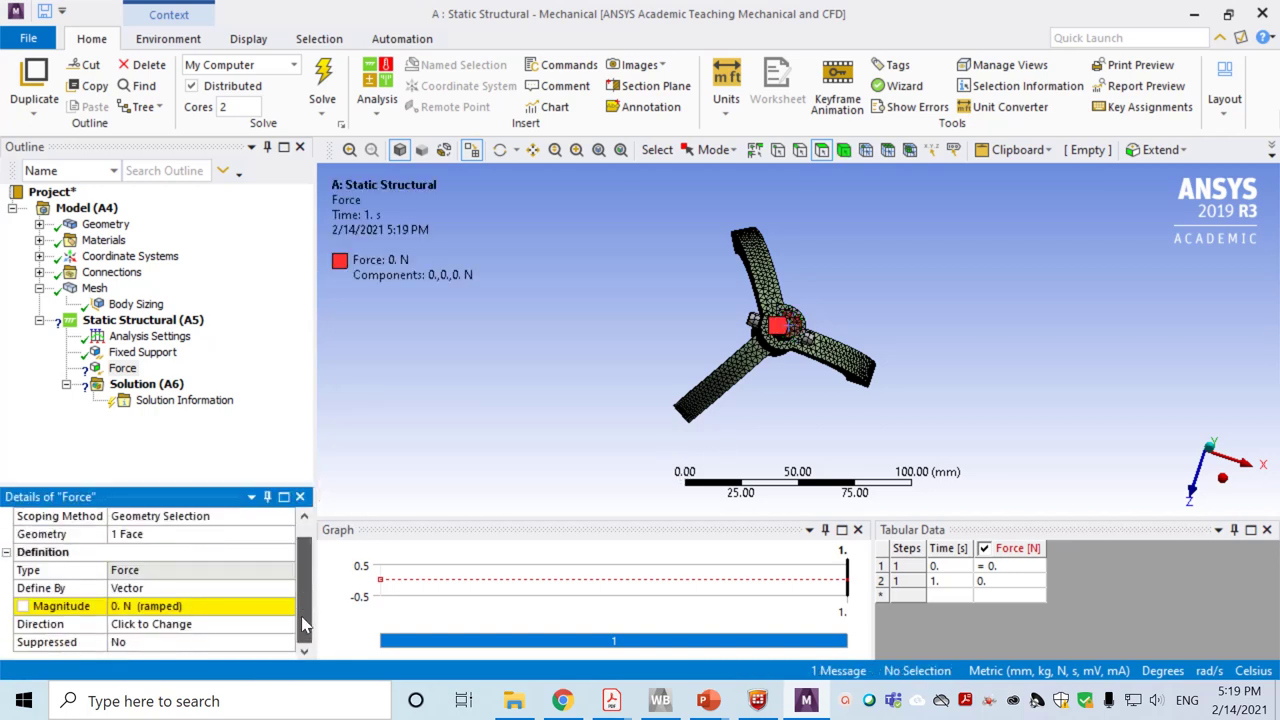
click(292, 590)
click(287, 590)
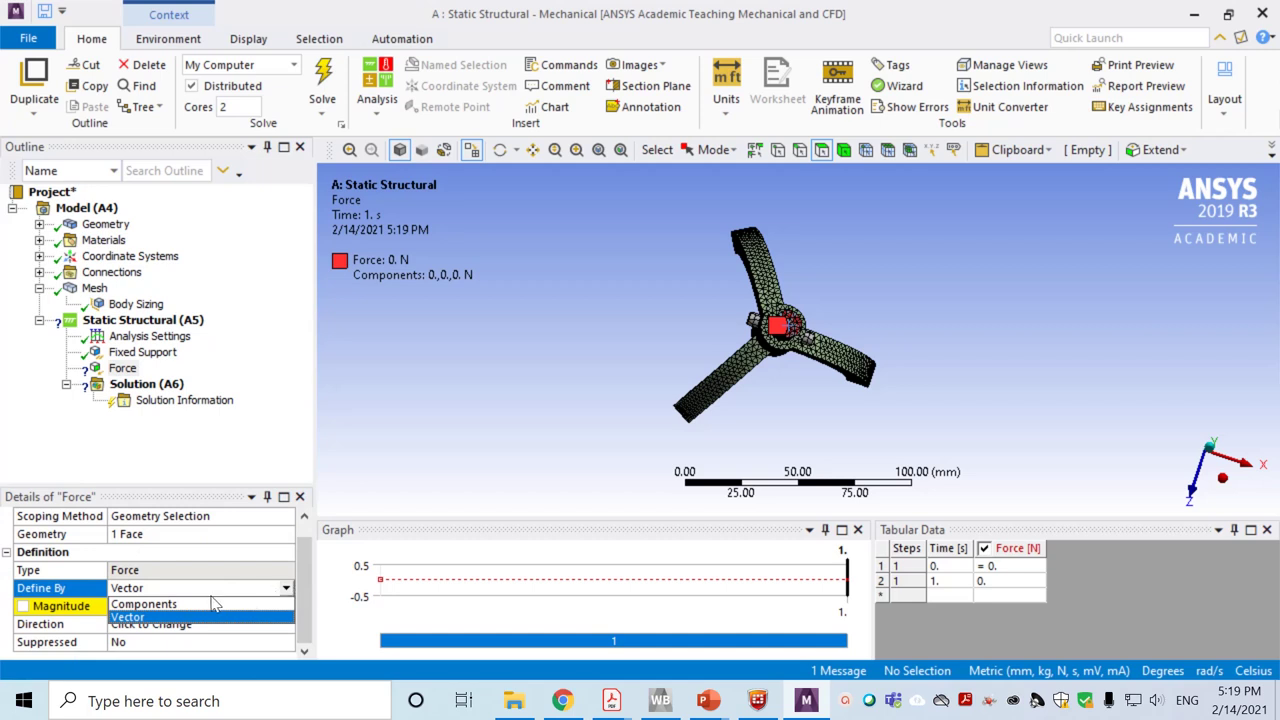
click(206, 618)
scroll(182, 608, down, 1)
click(180, 607)
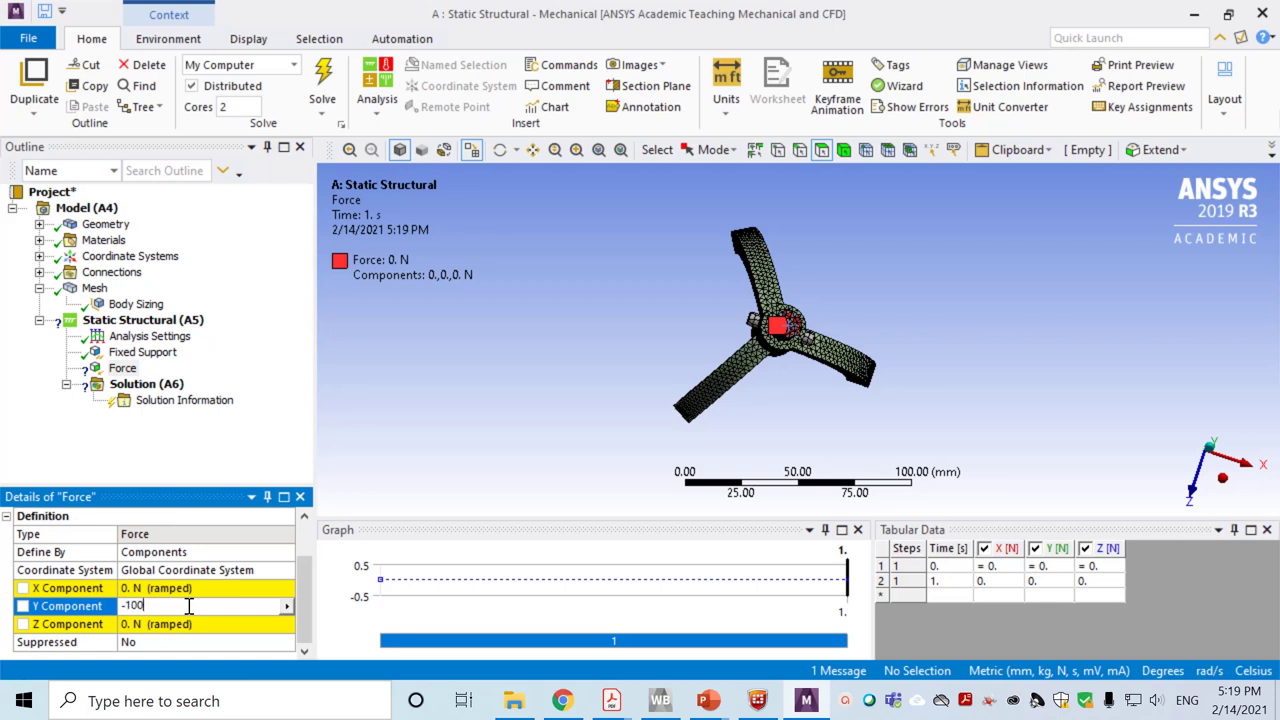
key(Return)
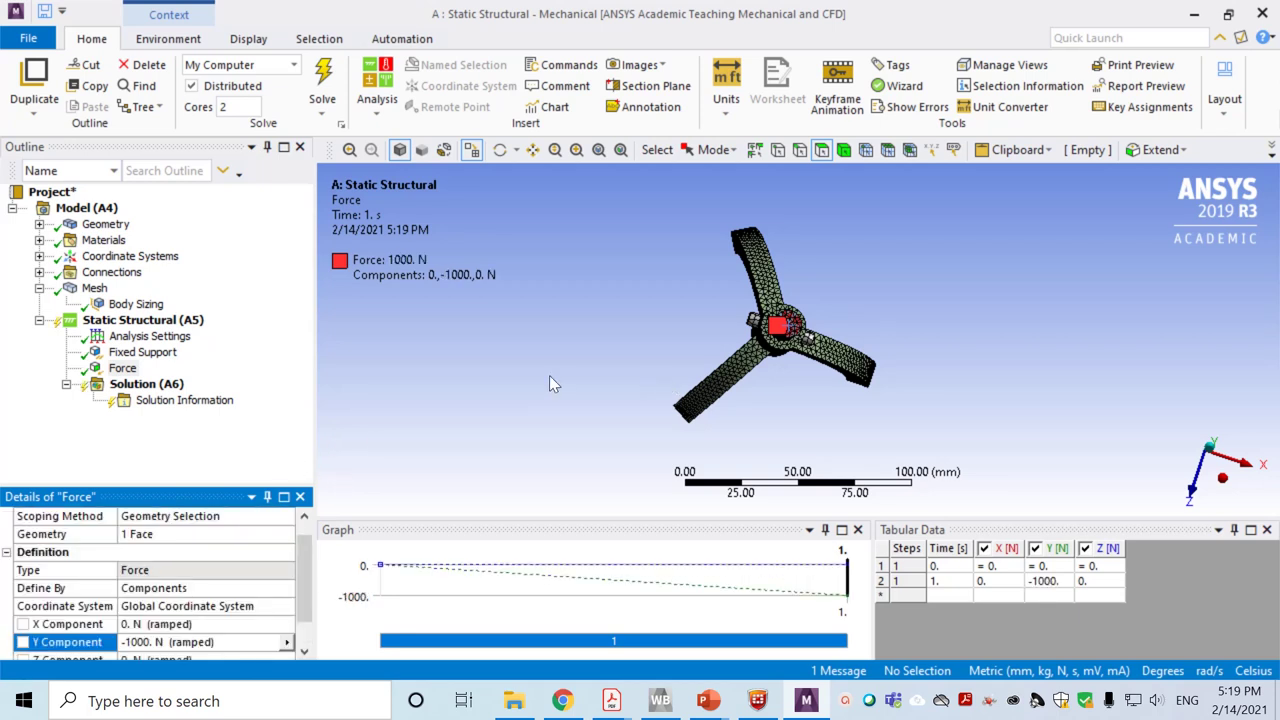
Insert a Total Deformation result and an Equivalent (von-Mises) Stress result under the Solution
middle_drag(554, 375, 533, 311)
click(170, 385)
right_click(170, 385)
mouse_move(215, 390)
mouse_move(470, 349)
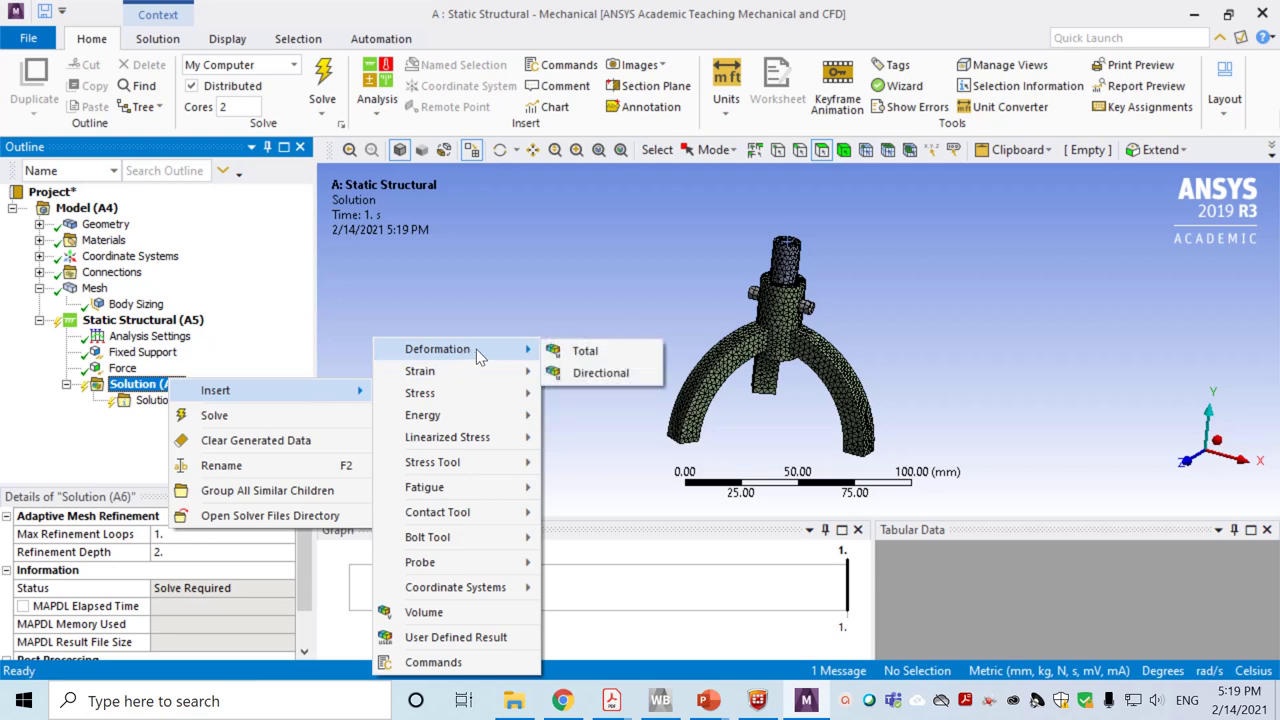
click(565, 350)
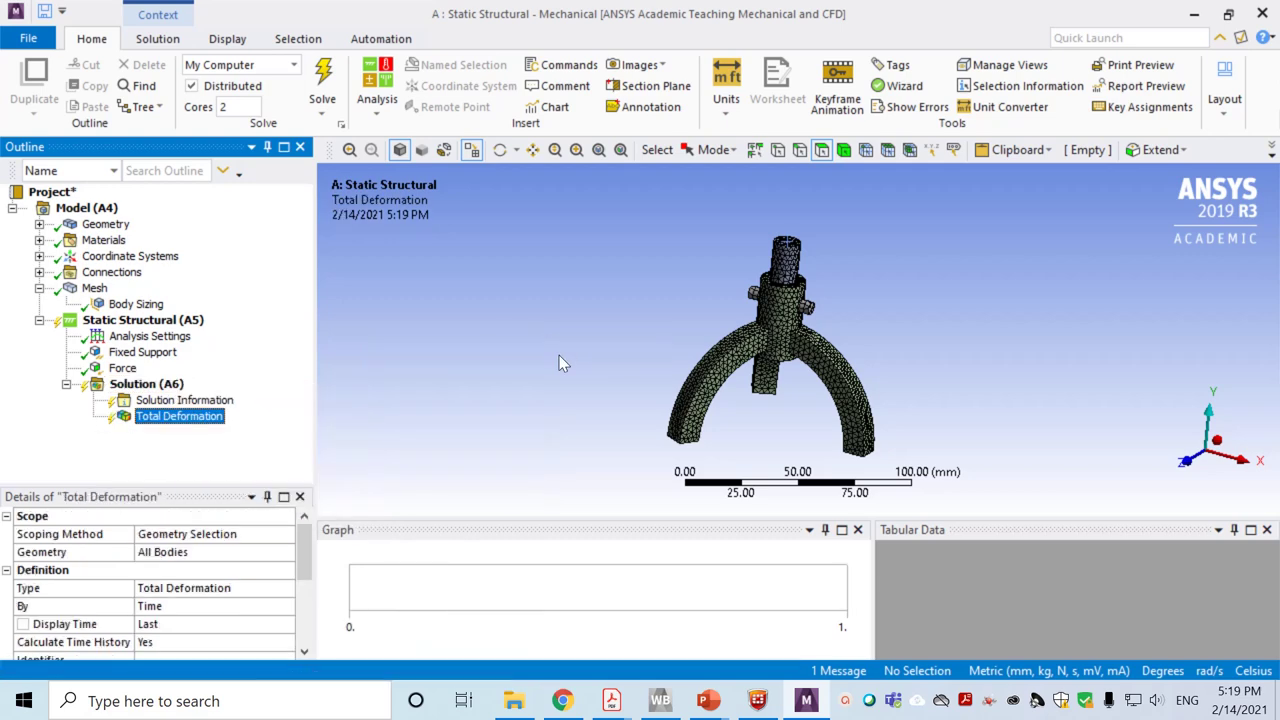
right_click(145, 385)
mouse_move(245, 397)
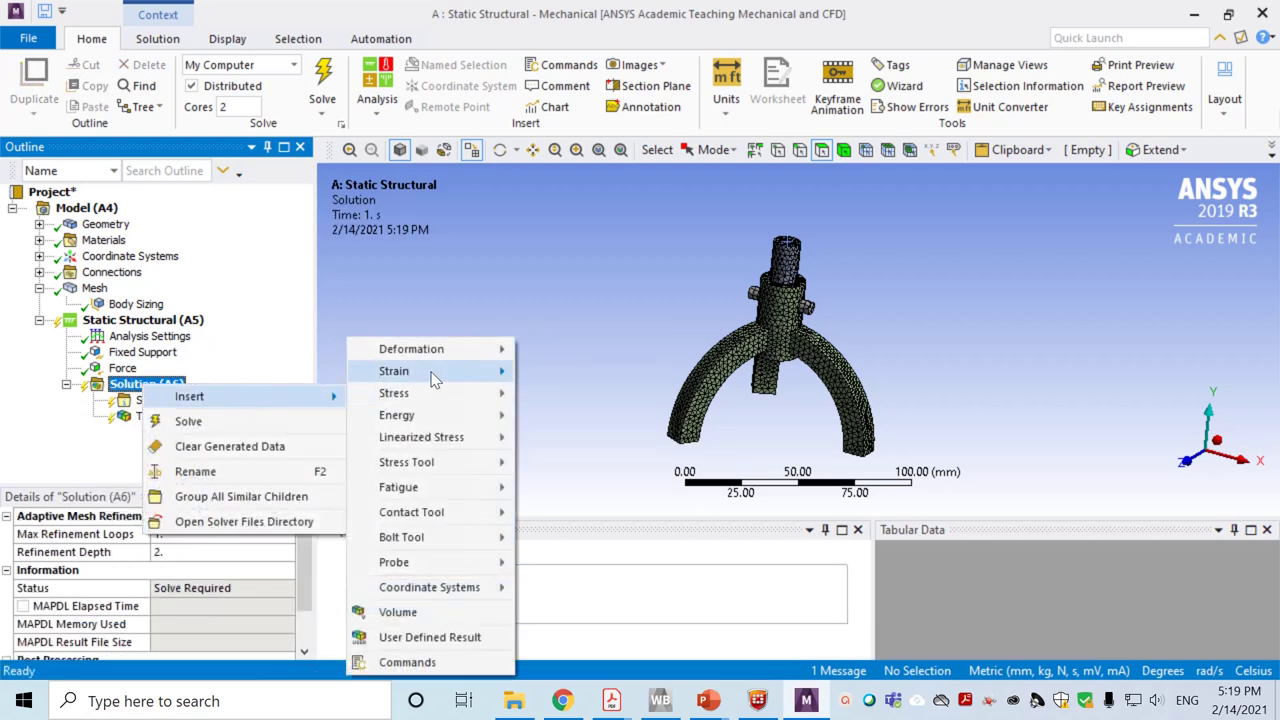
mouse_move(431, 393)
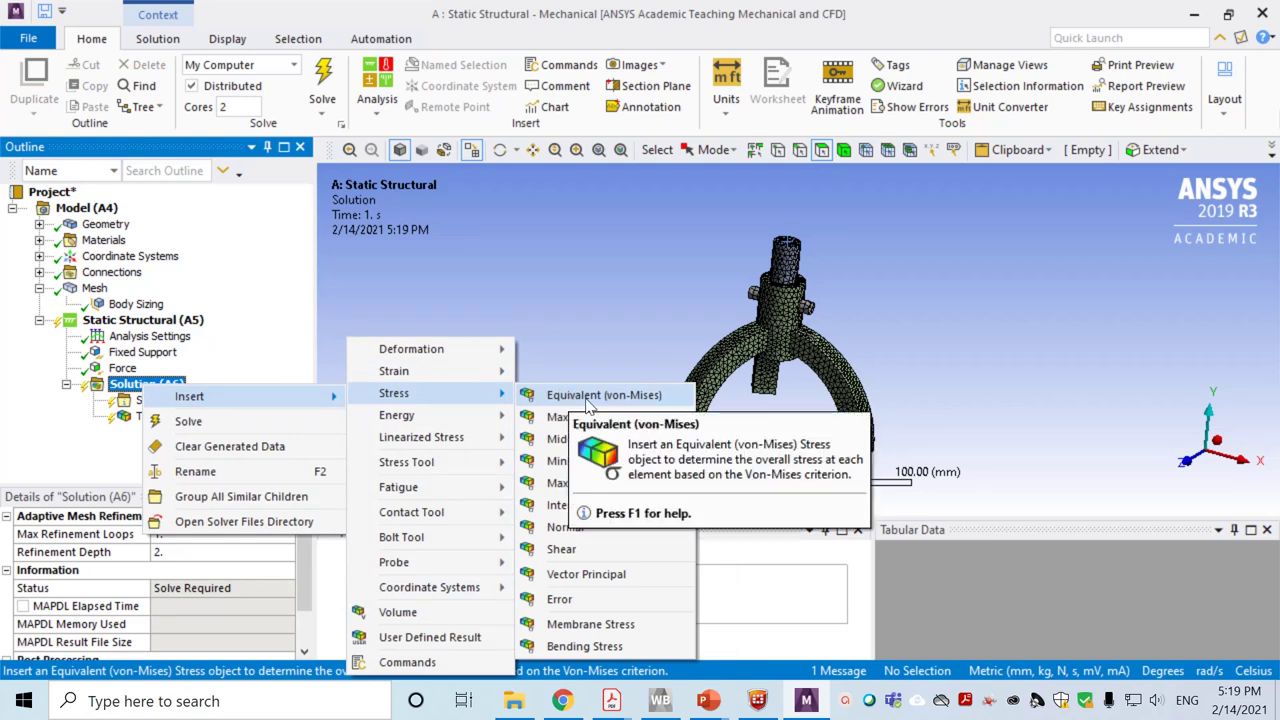
click(597, 397)
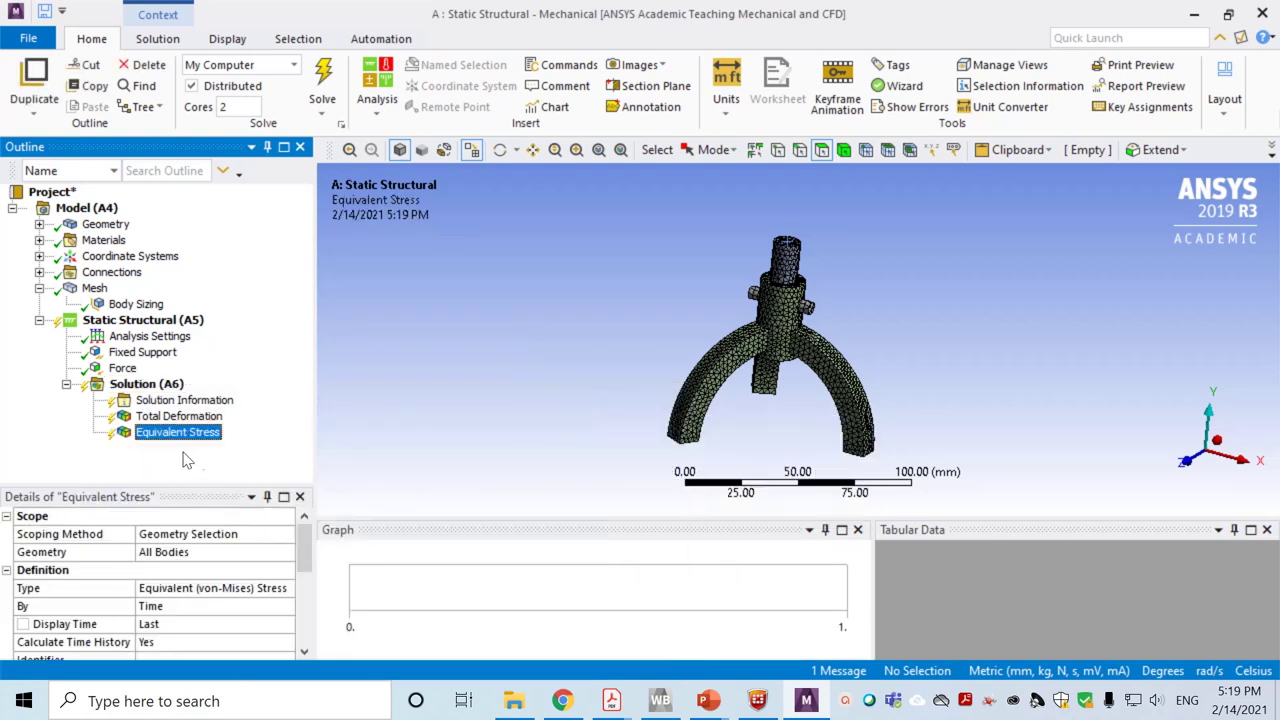
Scope the Total Deformation result to the holder body only
click(179, 416)
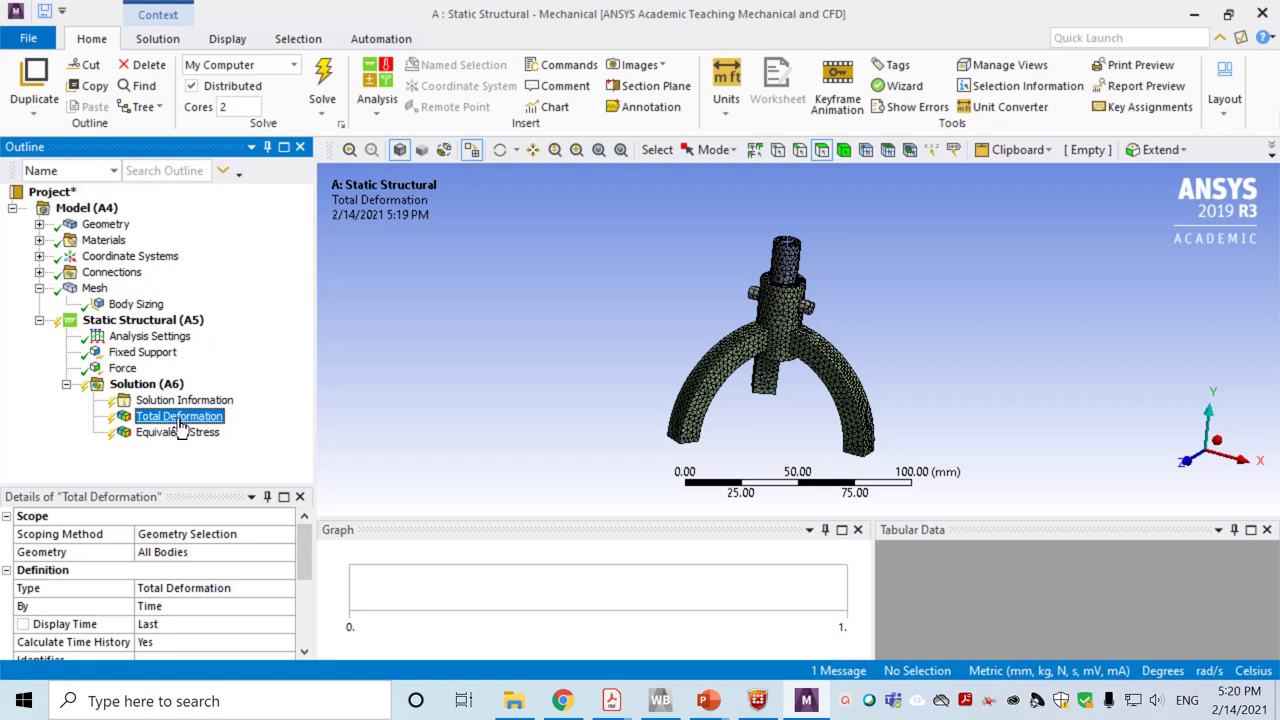
click(178, 553)
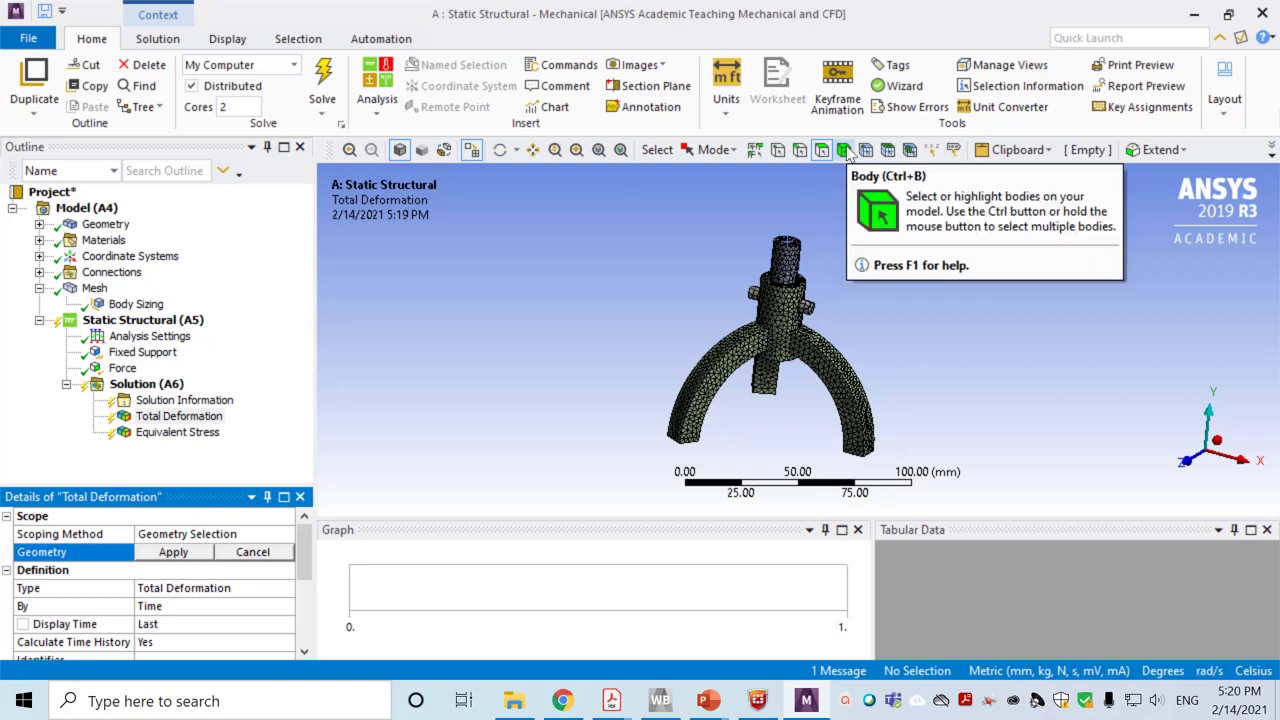
click(845, 150)
click(780, 260)
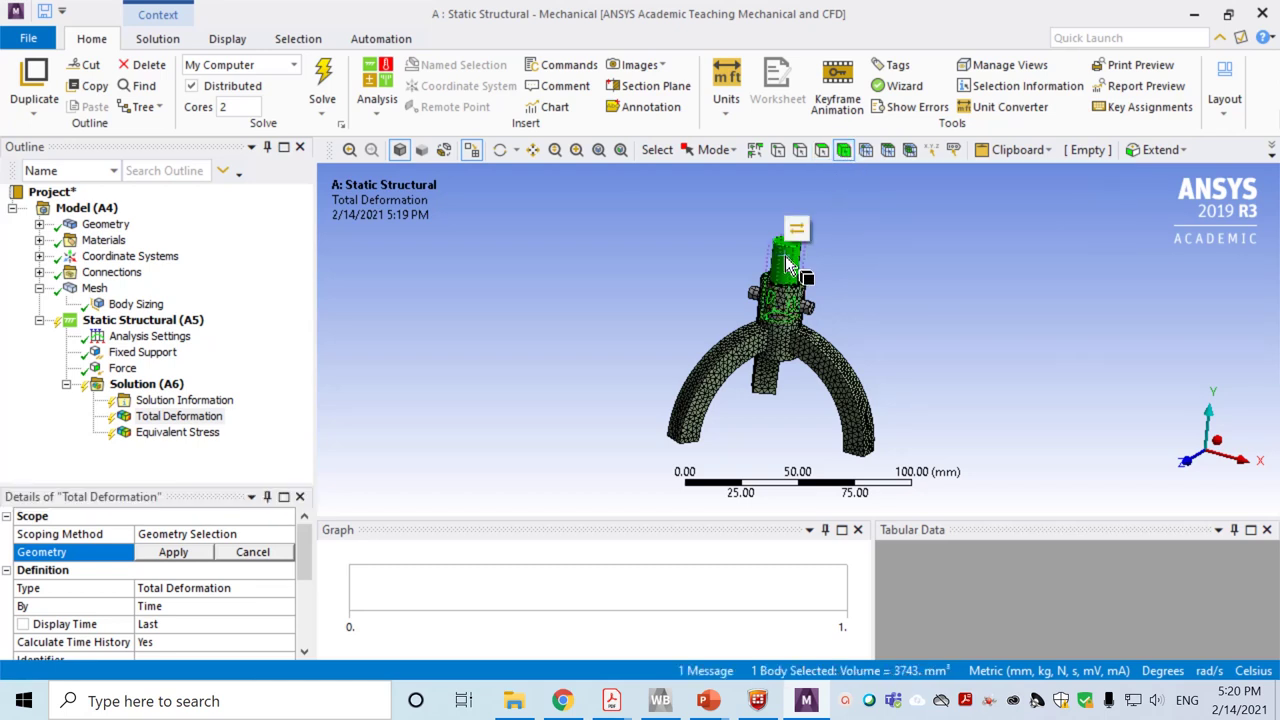
click(170, 553)
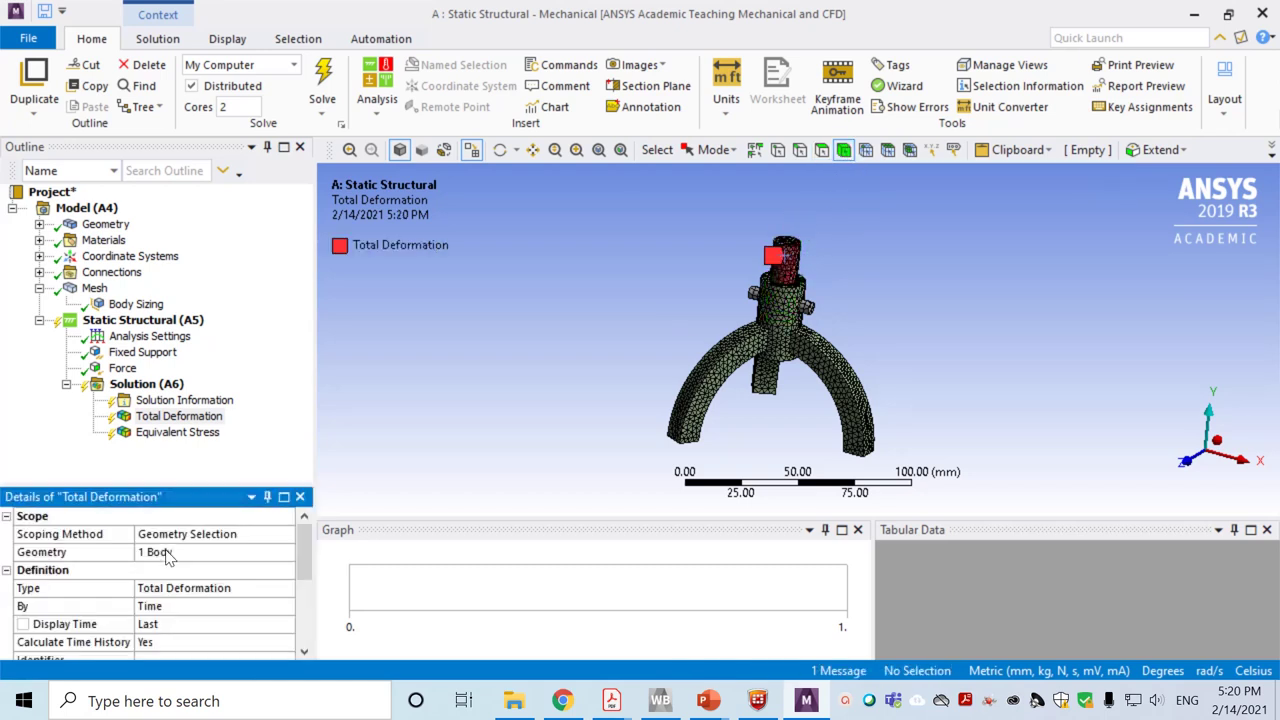
Scope the Equivalent Stress result to the holder body only
click(177, 432)
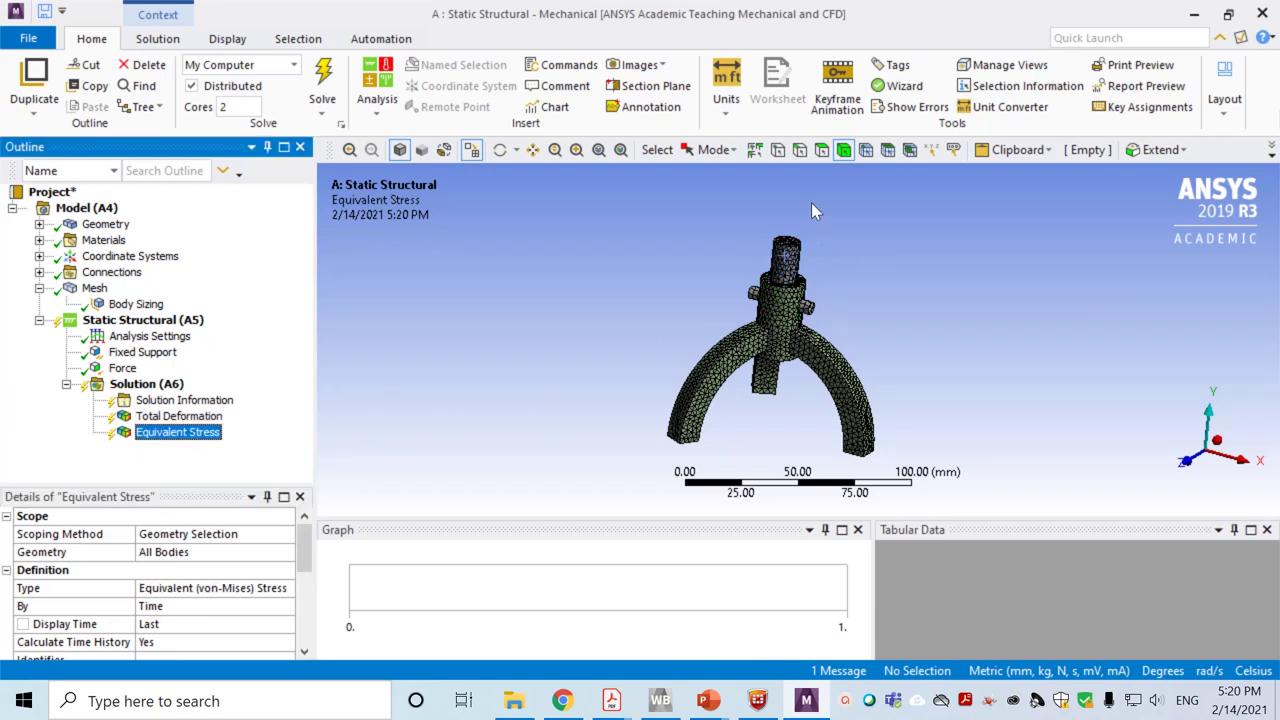
click(845, 152)
click(790, 262)
click(790, 262)
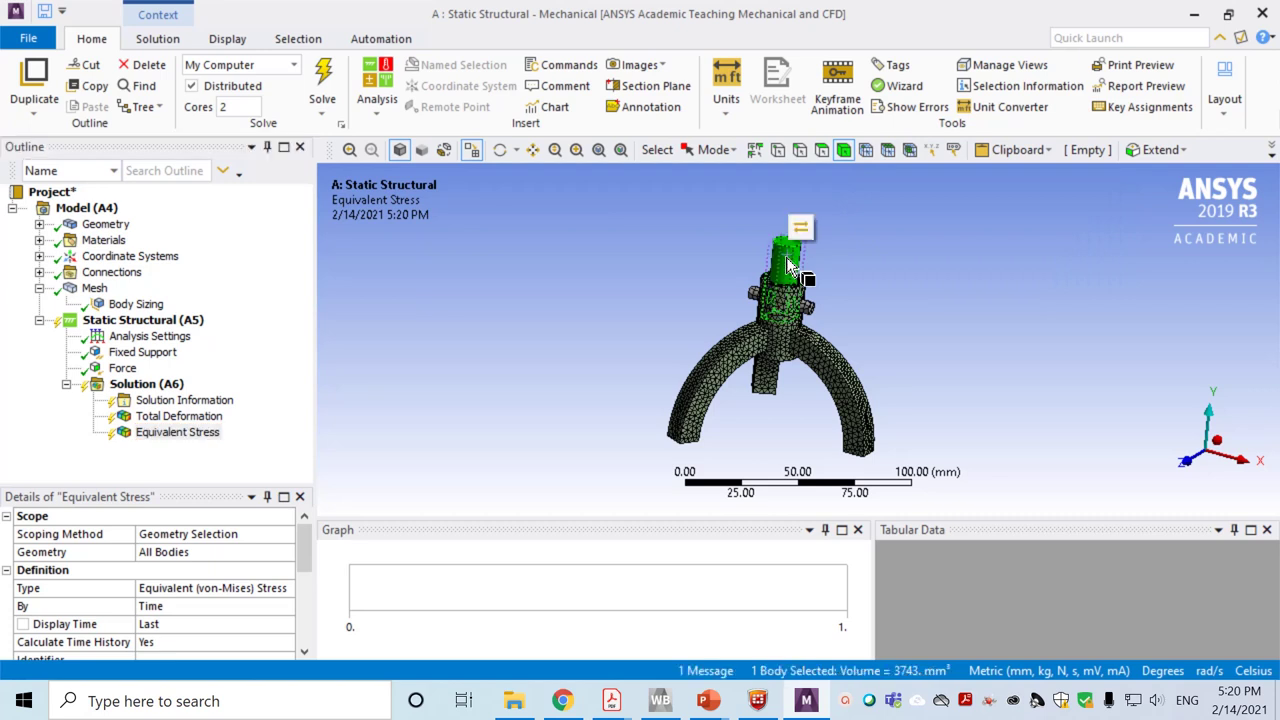
click(172, 558)
click(180, 553)
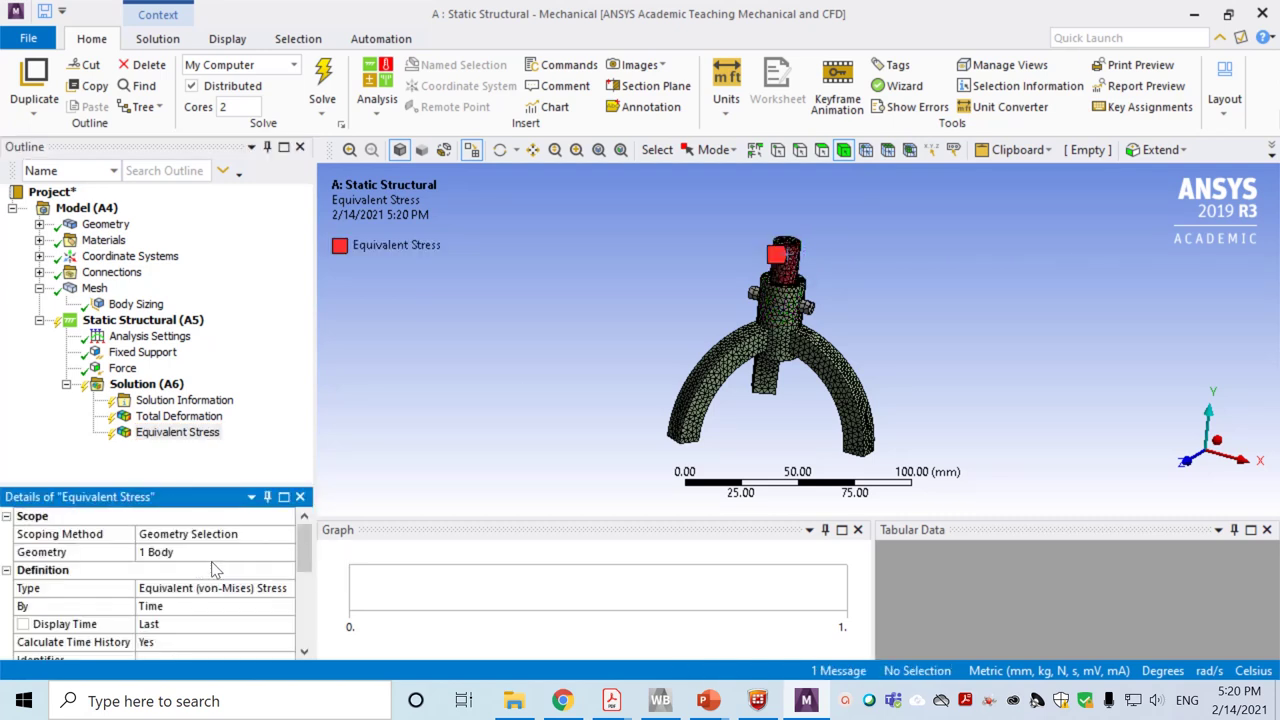
click(163, 471)
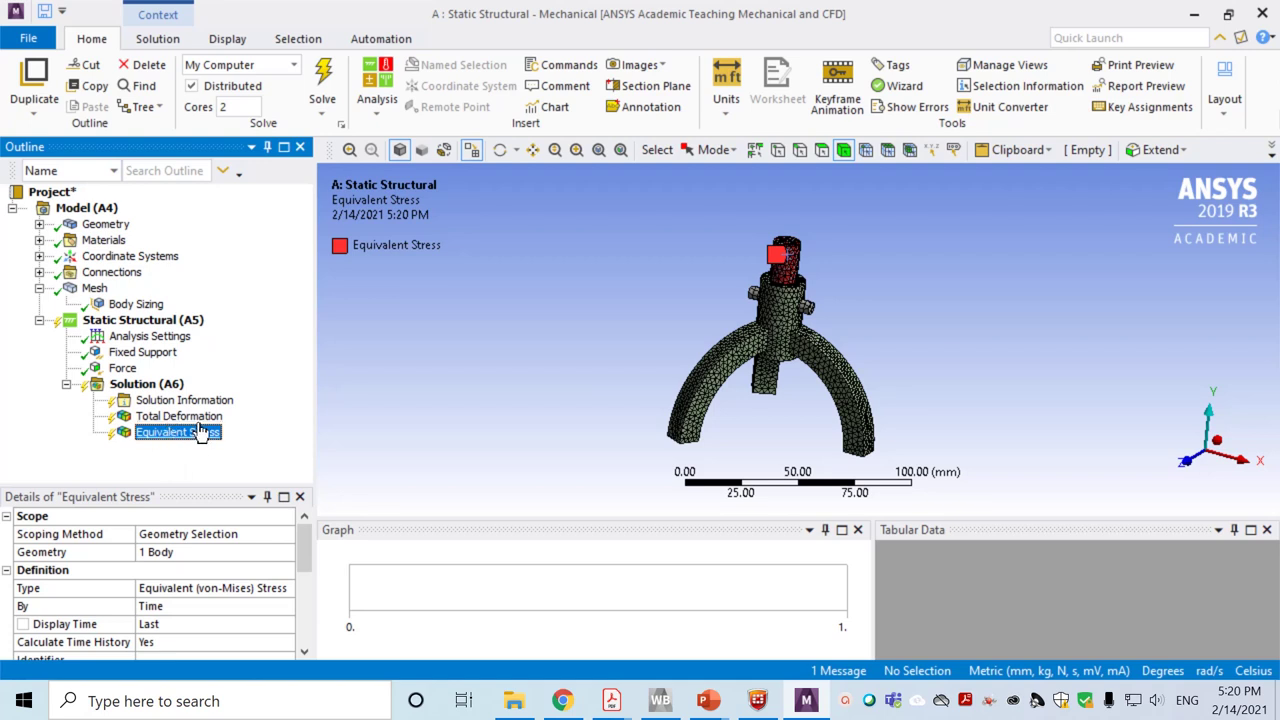
Insert a second pair of Total Deformation and Equivalent (von-Mises) Stress results under the Solution
click(146, 384)
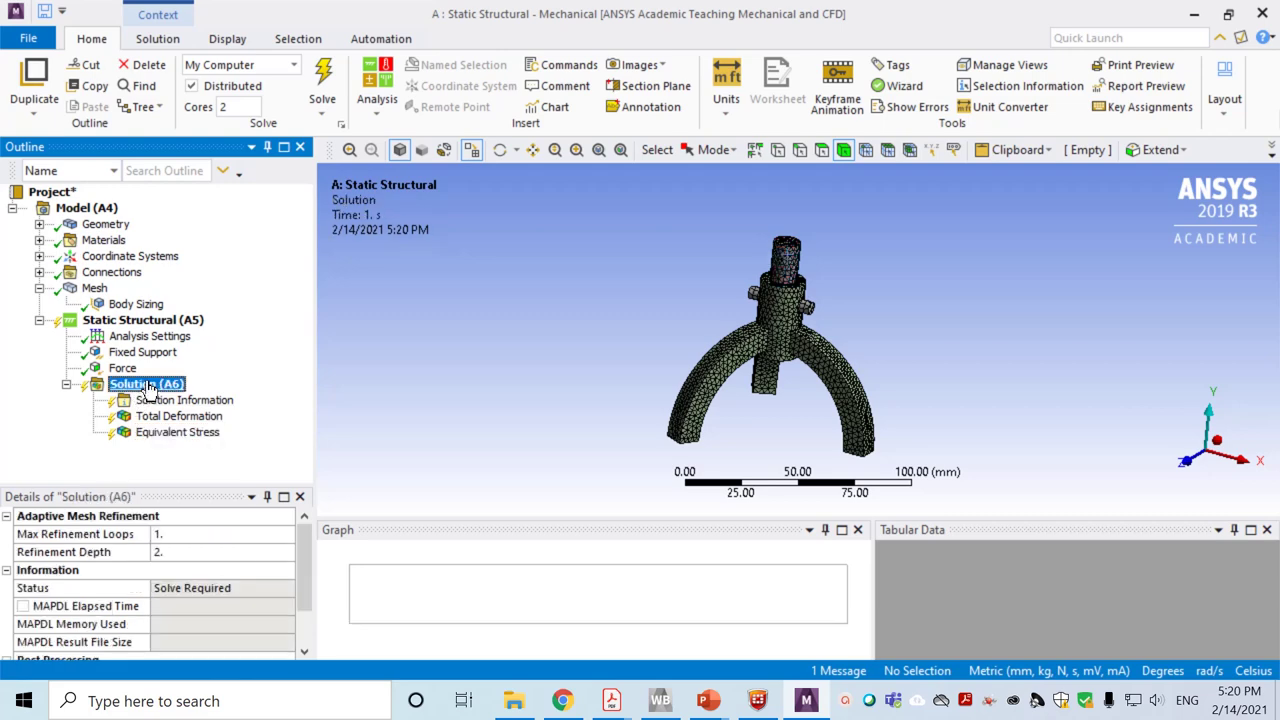
right_click(148, 384)
mouse_move(275, 395)
mouse_move(453, 353)
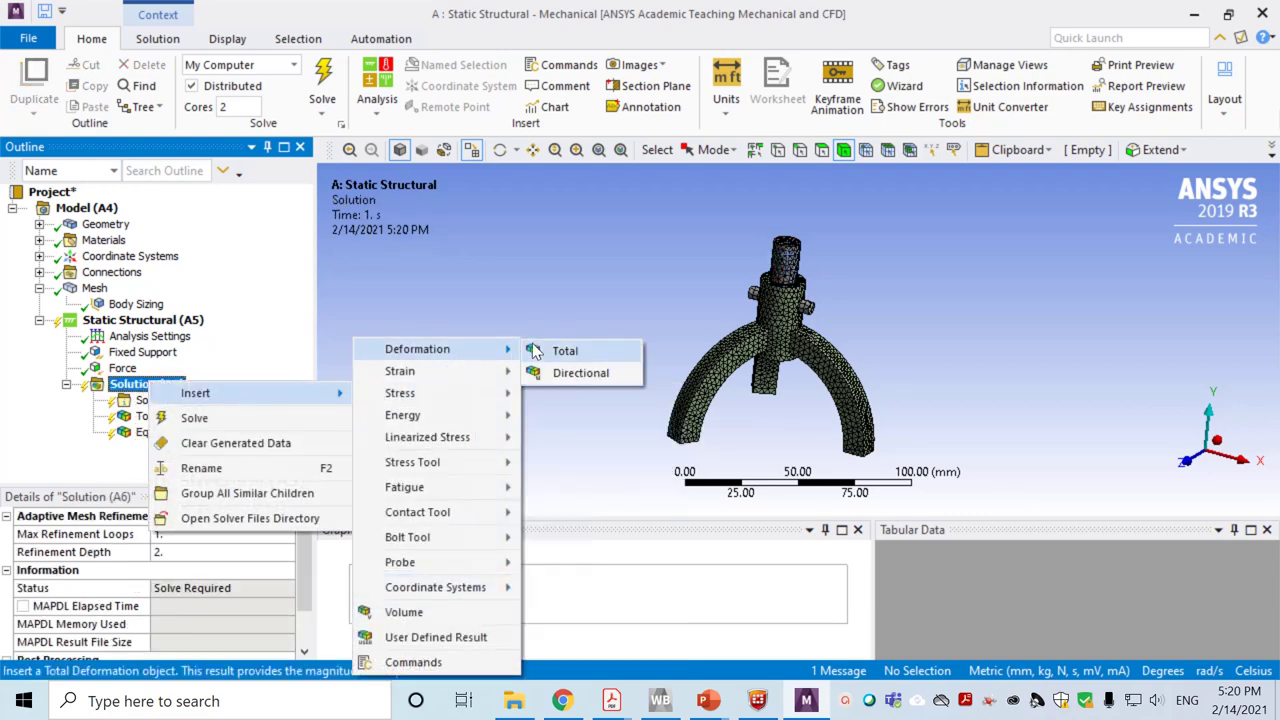
click(549, 346)
right_click(160, 388)
mouse_move(210, 396)
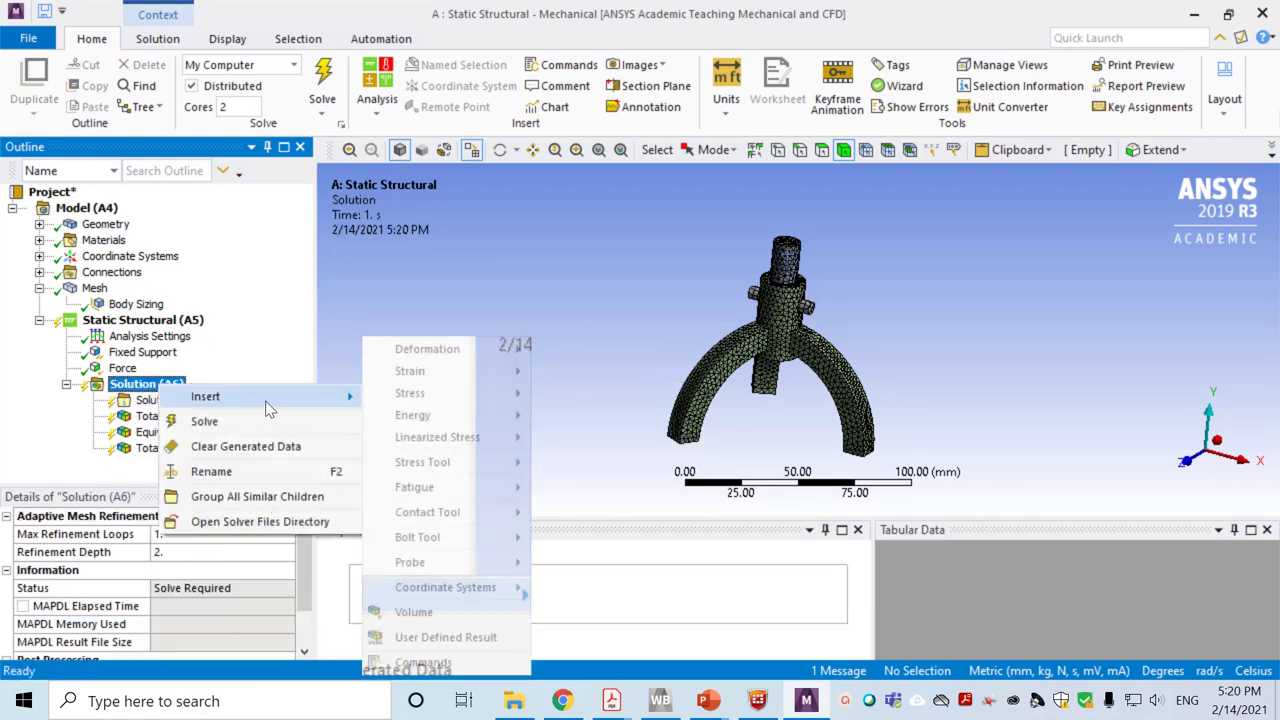
mouse_move(426, 393)
click(578, 397)
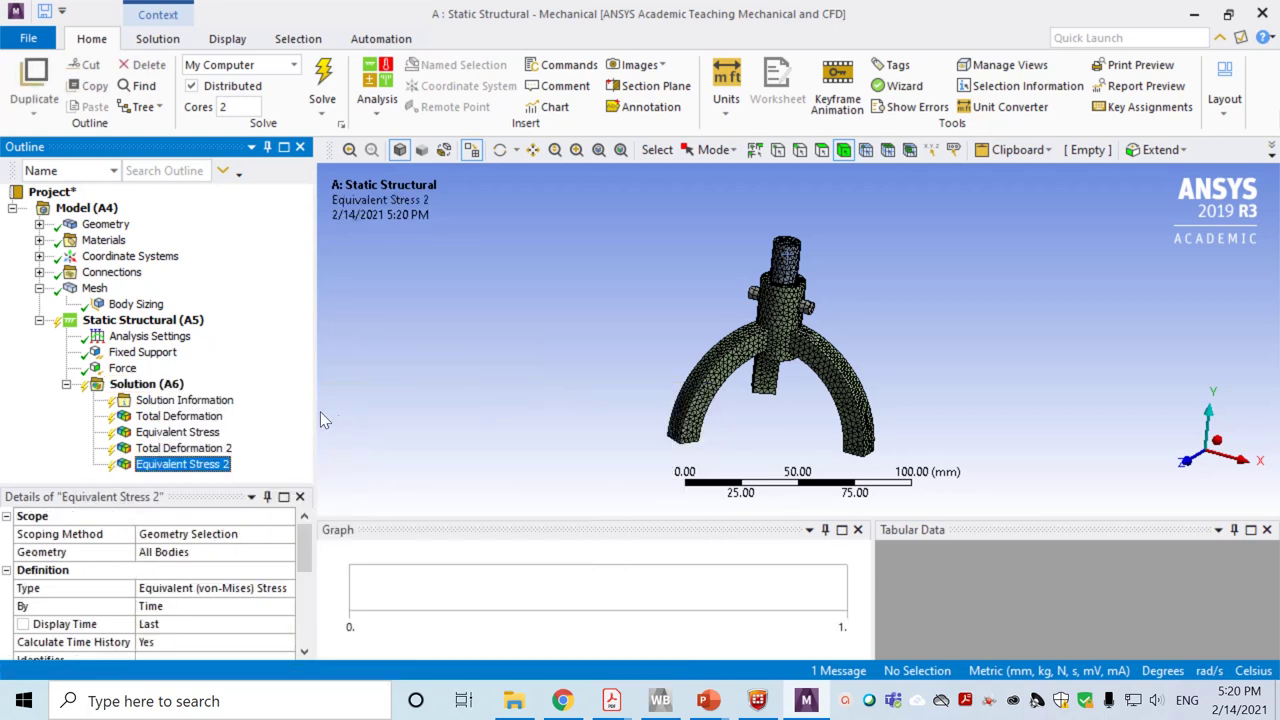
Scope Total Deformation 2 and Equivalent Stress 2 to the cross pin body
click(205, 449)
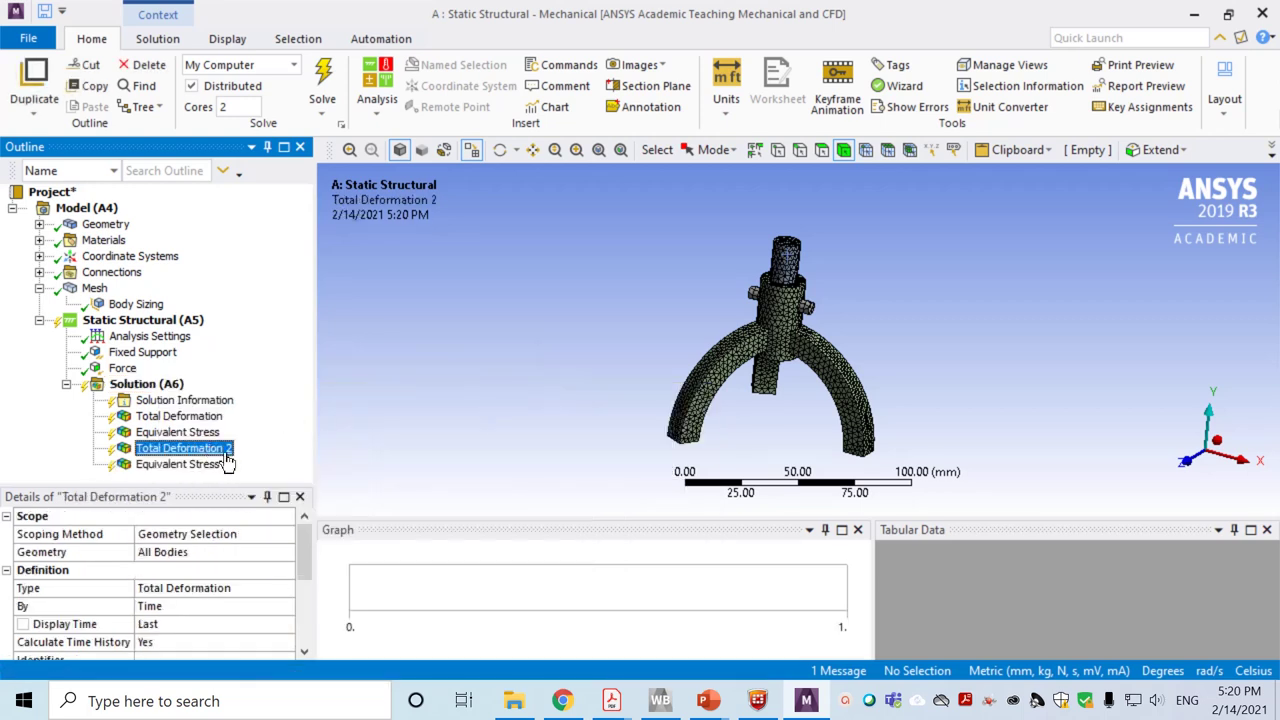
click(815, 315)
click(163, 558)
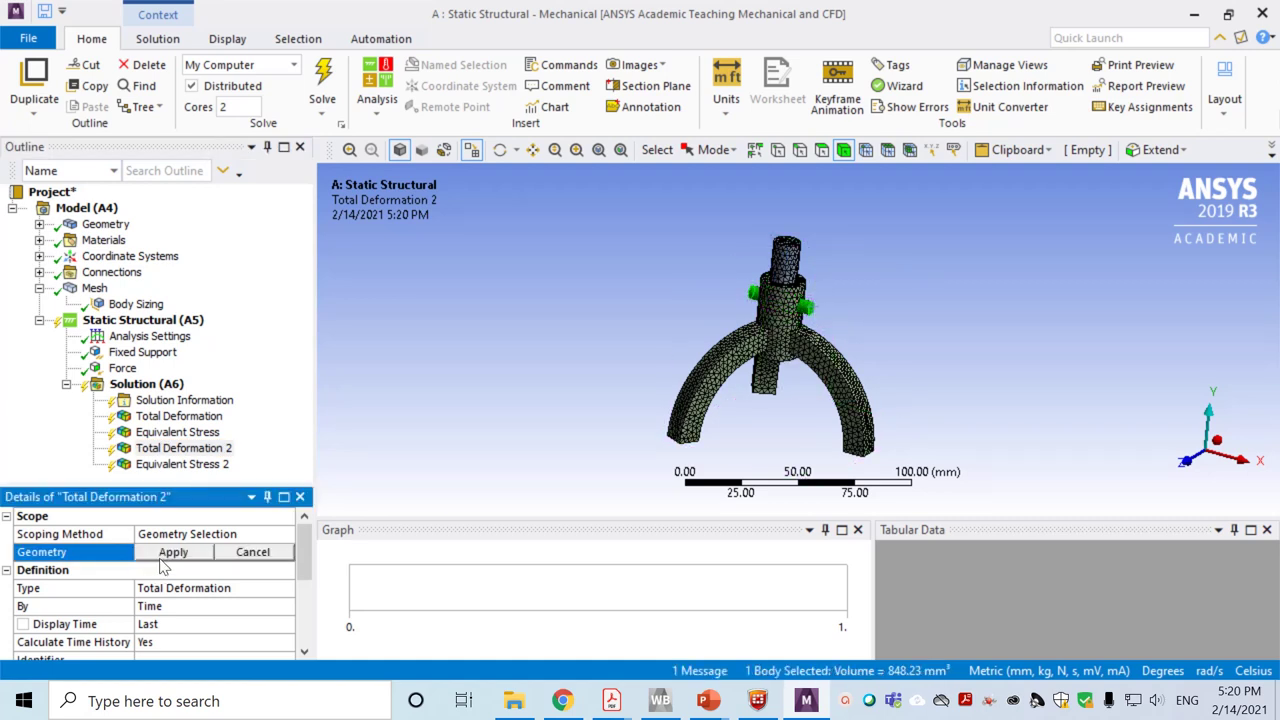
click(172, 552)
click(188, 464)
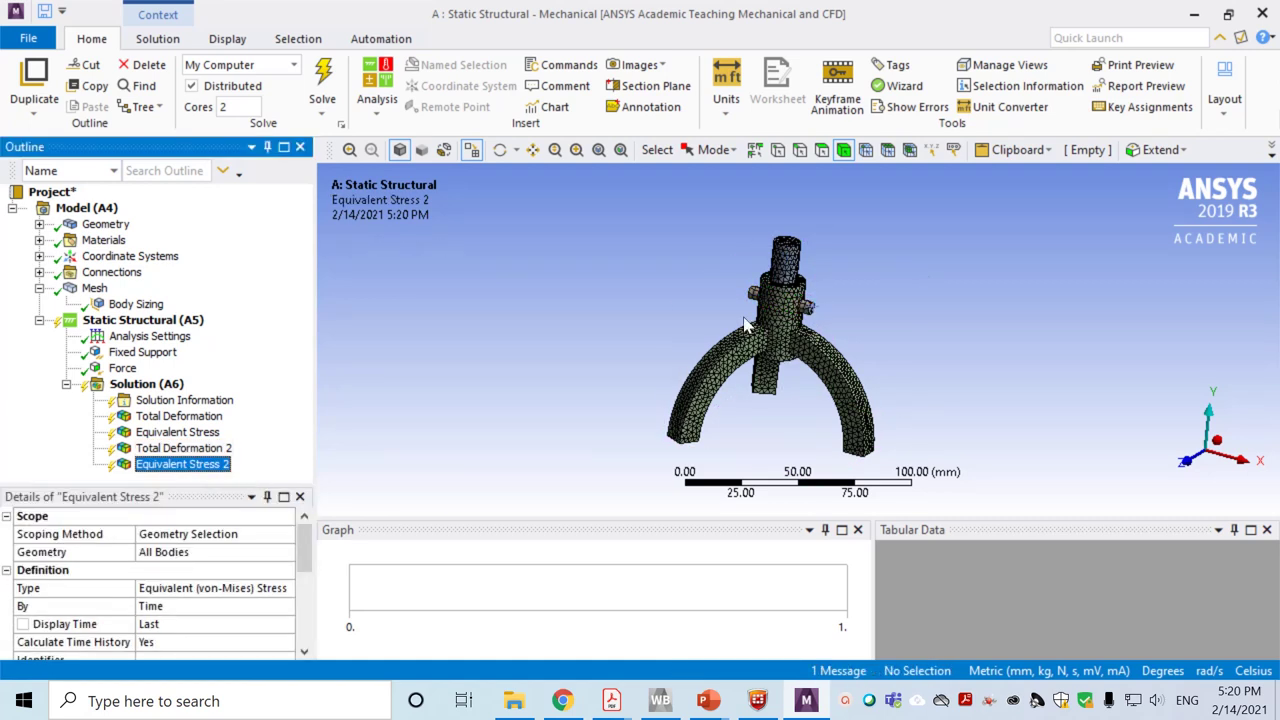
click(815, 310)
click(197, 558)
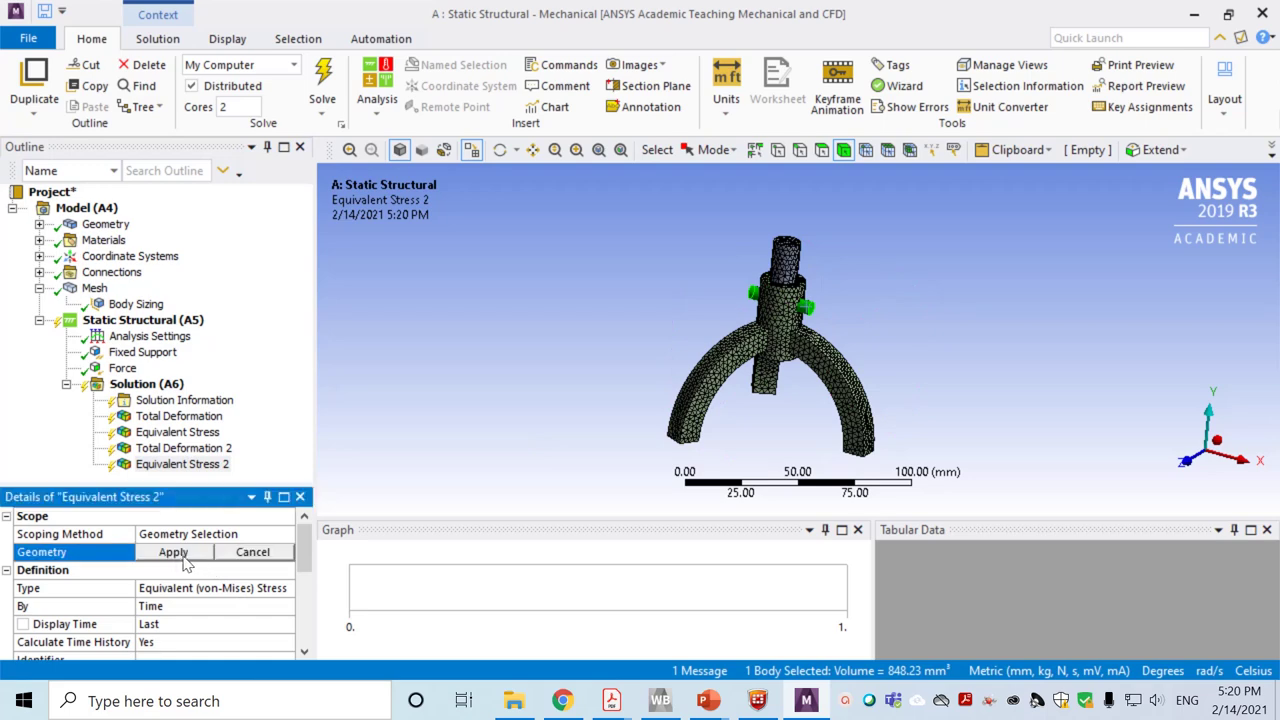
click(196, 558)
Insert a third Total Deformation result under the Solution
click(170, 385)
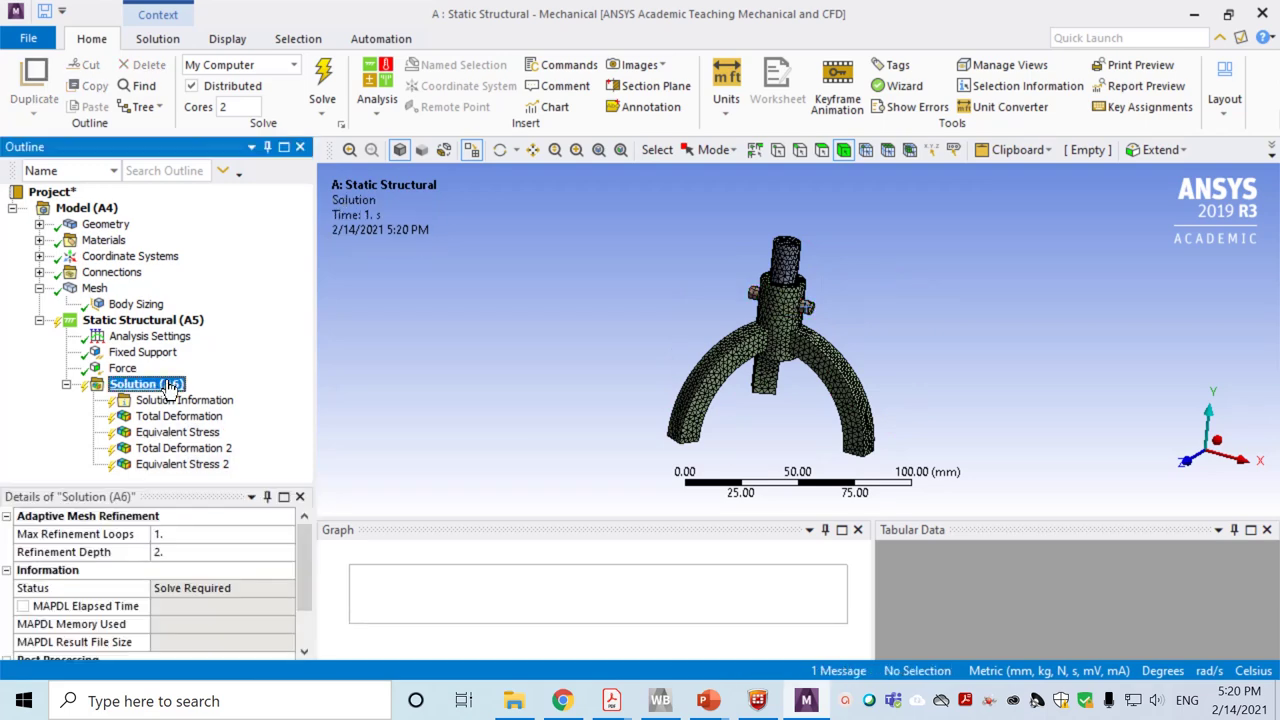
right_click(170, 388)
mouse_move(246, 397)
mouse_move(372, 392)
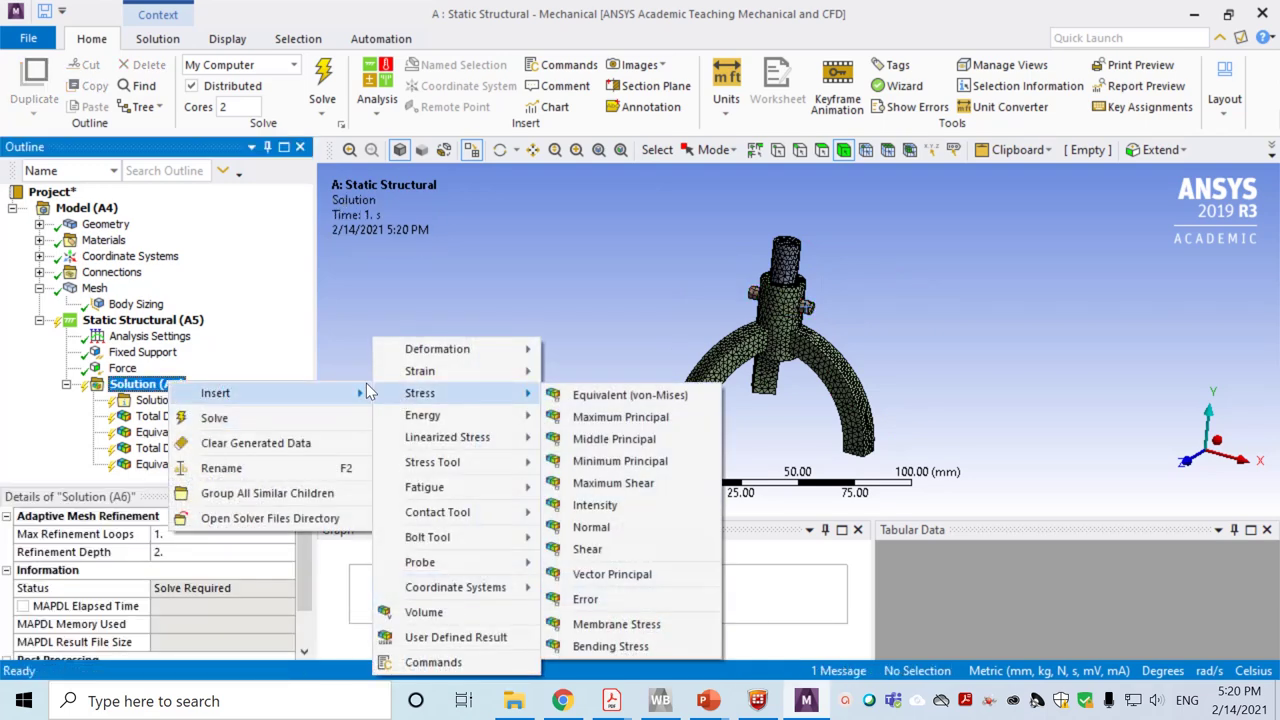
mouse_move(514, 350)
click(585, 352)
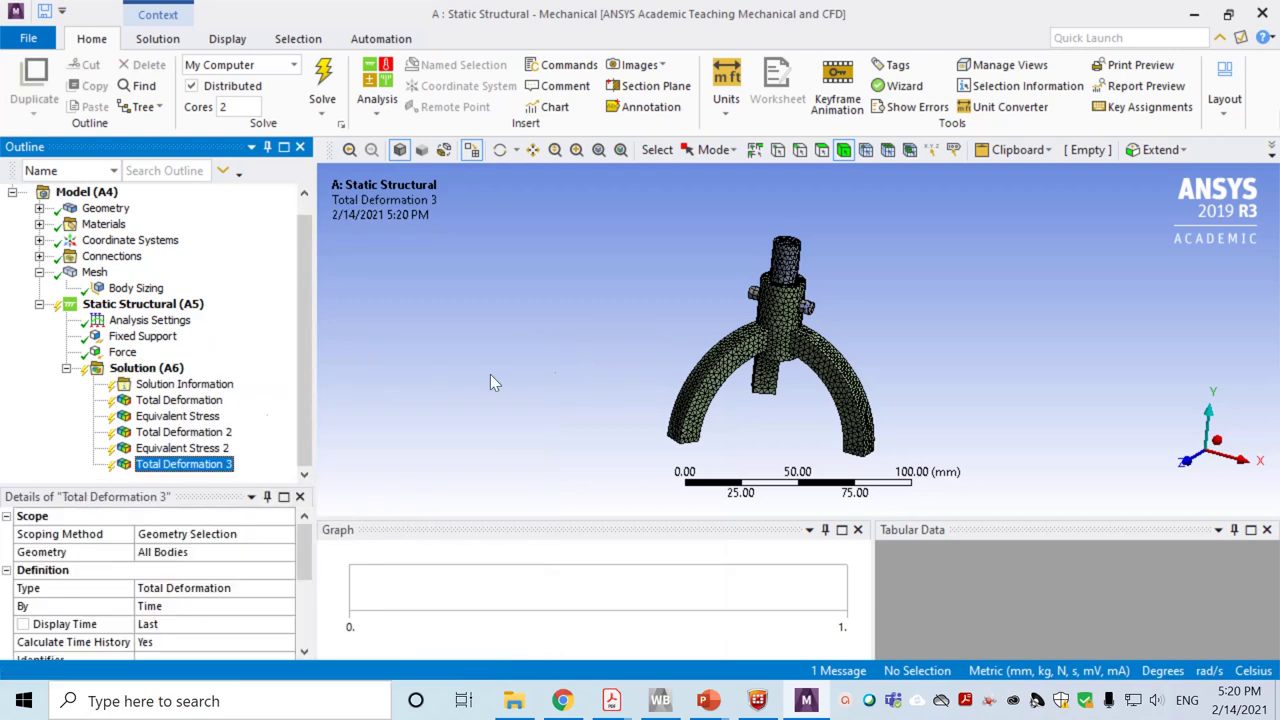
Insert a third Equivalent (von-Mises) Stress result under the Solution
click(145, 368)
right_click(145, 368)
mouse_move(230, 378)
mouse_move(425, 393)
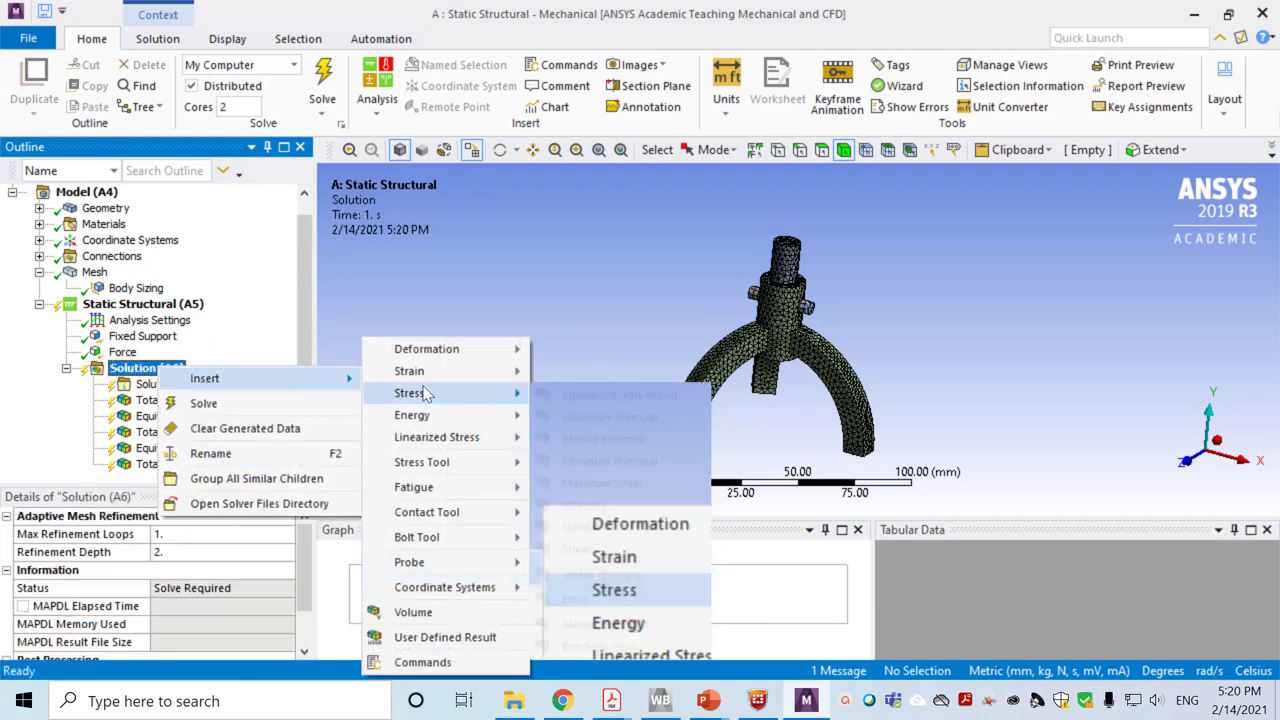
click(566, 394)
Scope Total Deformation 3 and Equivalent Stress 3 to the three-legged base body
click(218, 449)
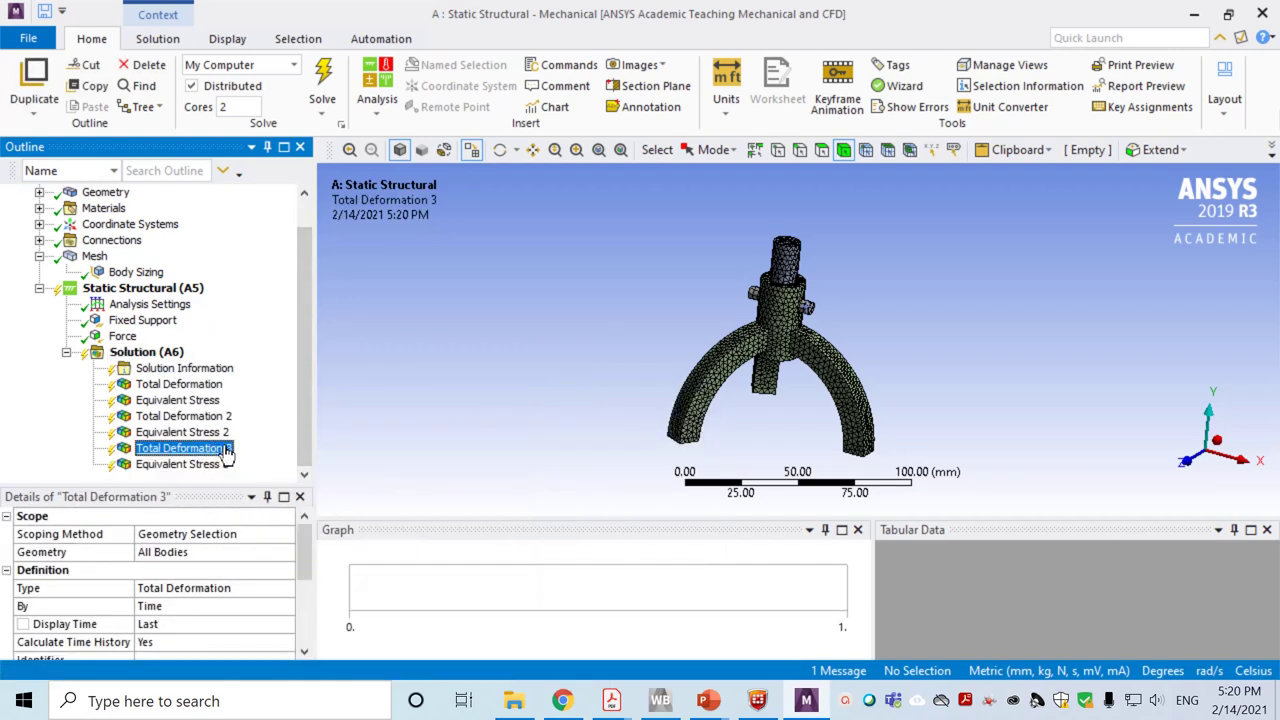
click(713, 371)
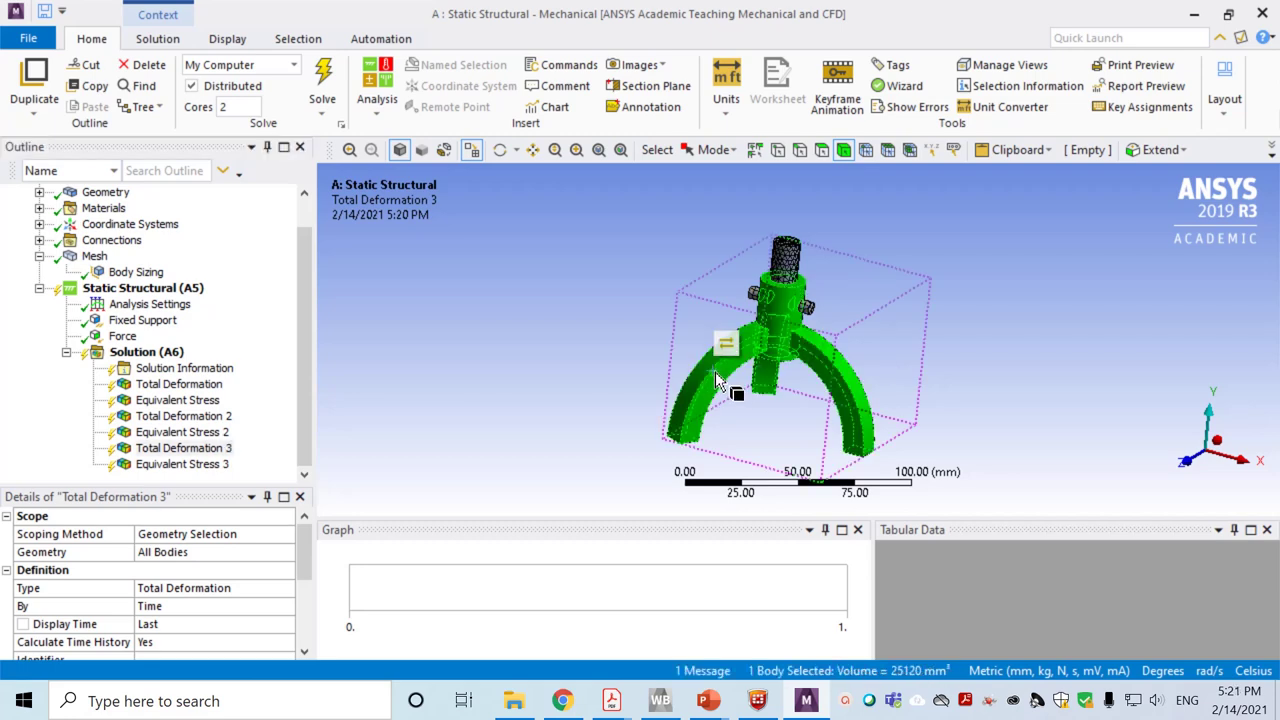
click(163, 556)
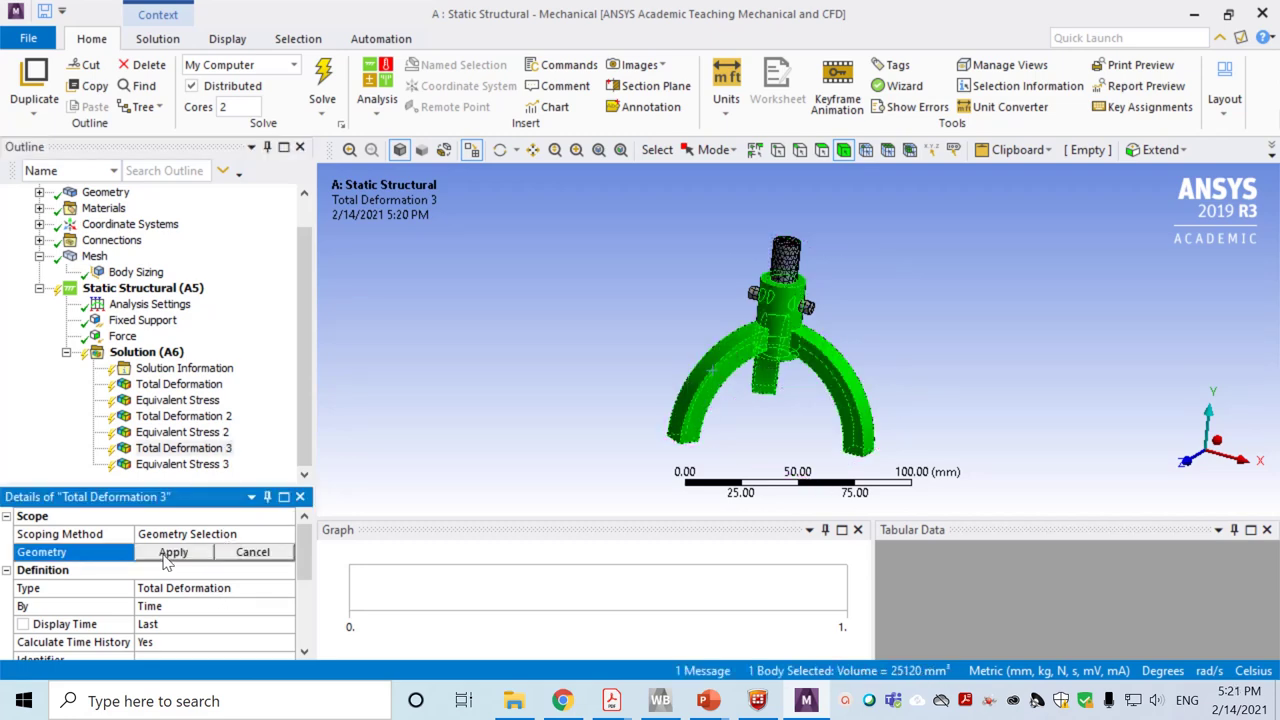
click(178, 552)
click(182, 464)
click(176, 551)
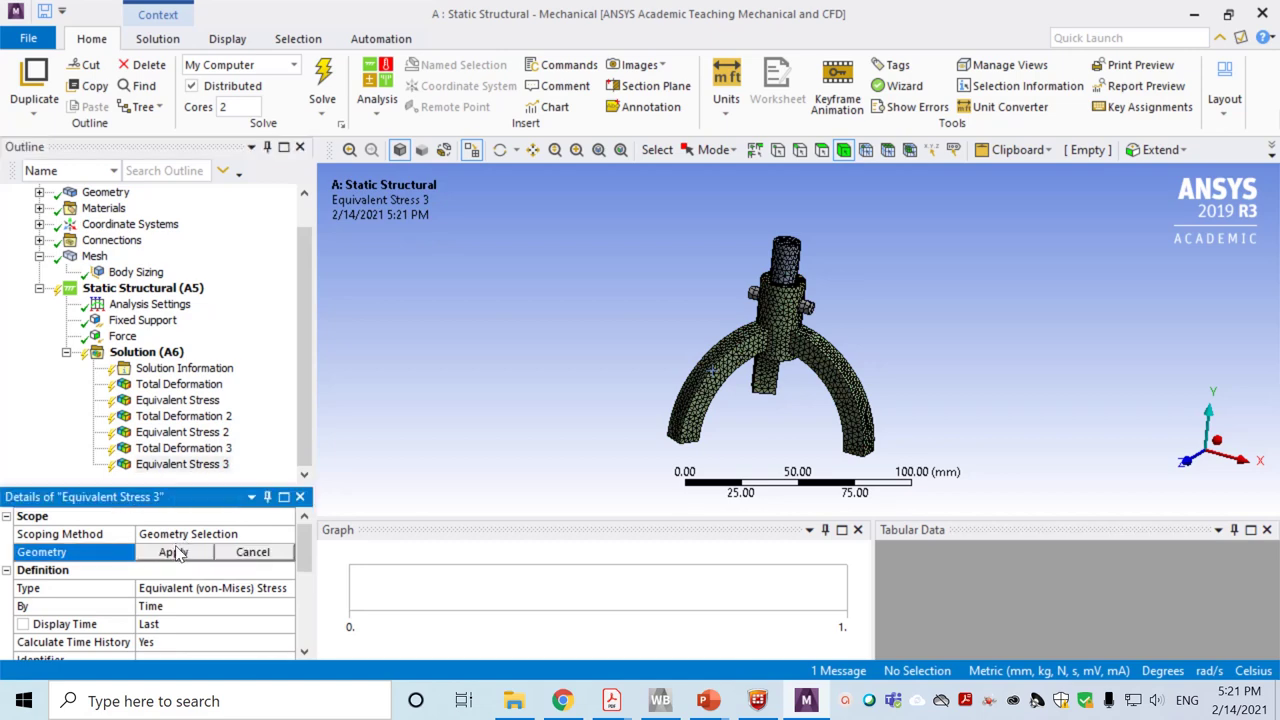
click(700, 352)
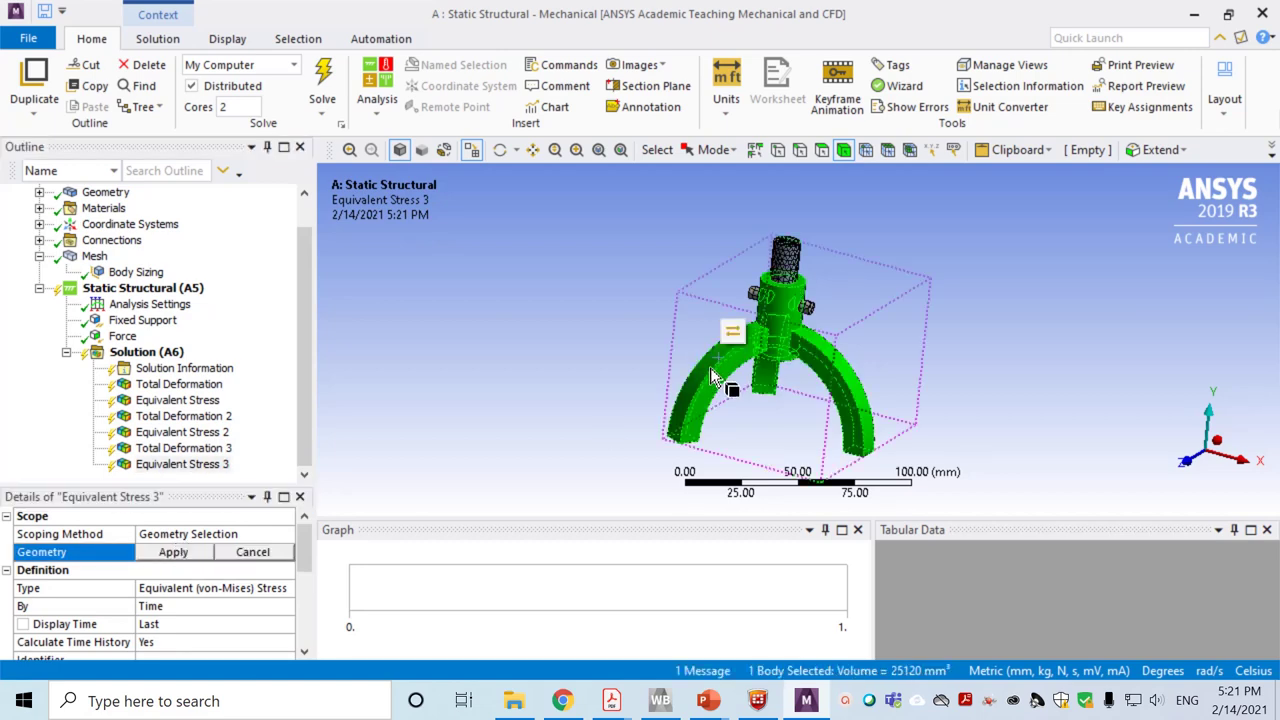
click(178, 552)
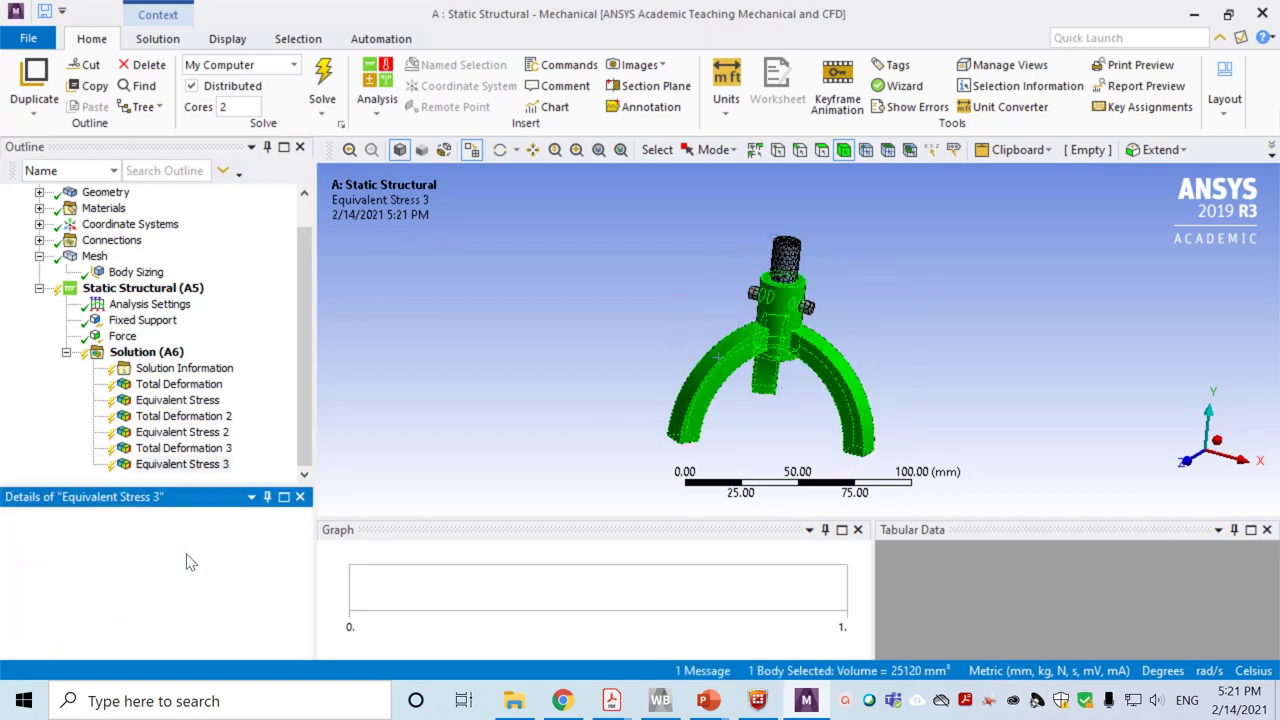
Solve the static structural analysis and display the holder's Total Deformation result
right_click(148, 352)
click(193, 390)
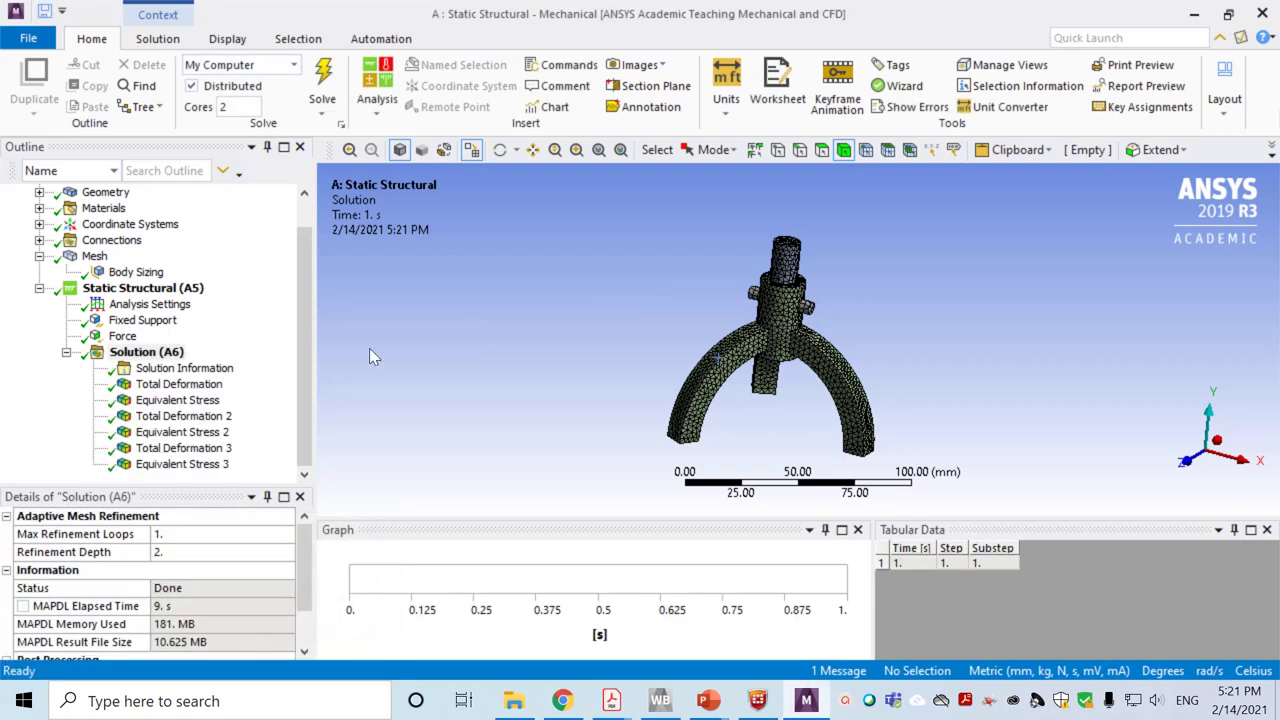
click(158, 386)
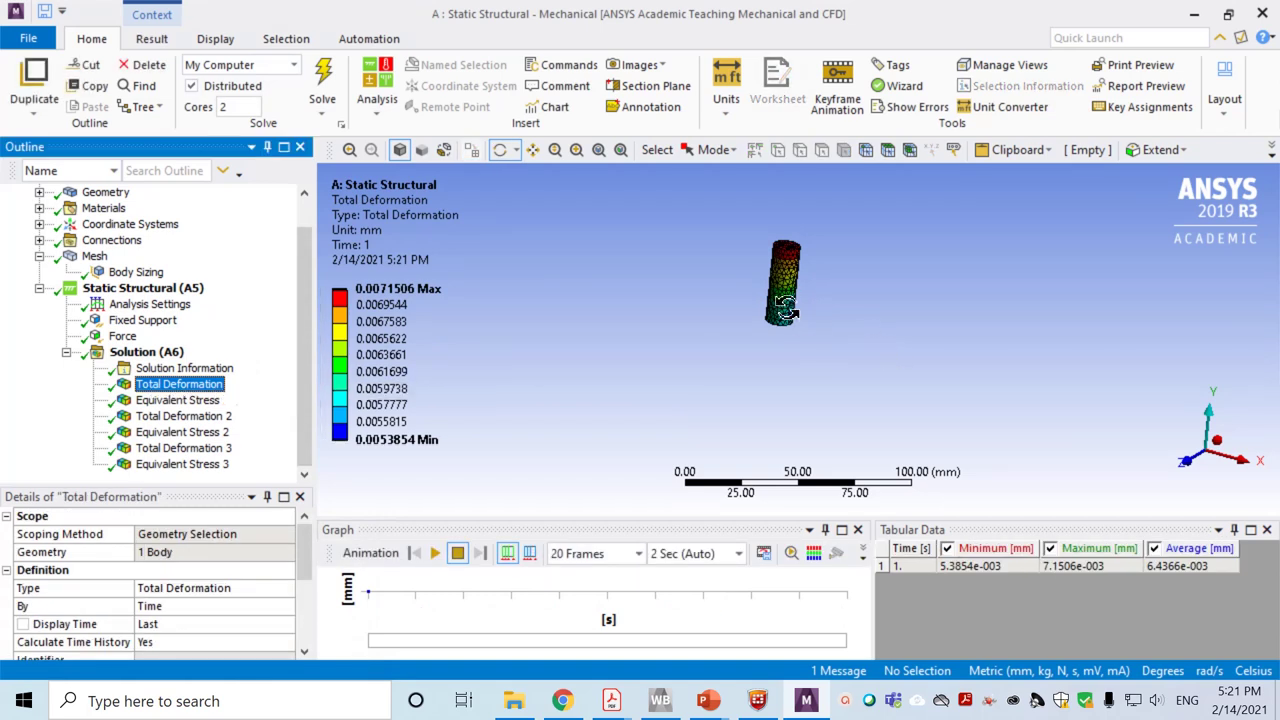
Review the holder's equivalent stress and the deformation and stress results of the cross pin and base
click(189, 404)
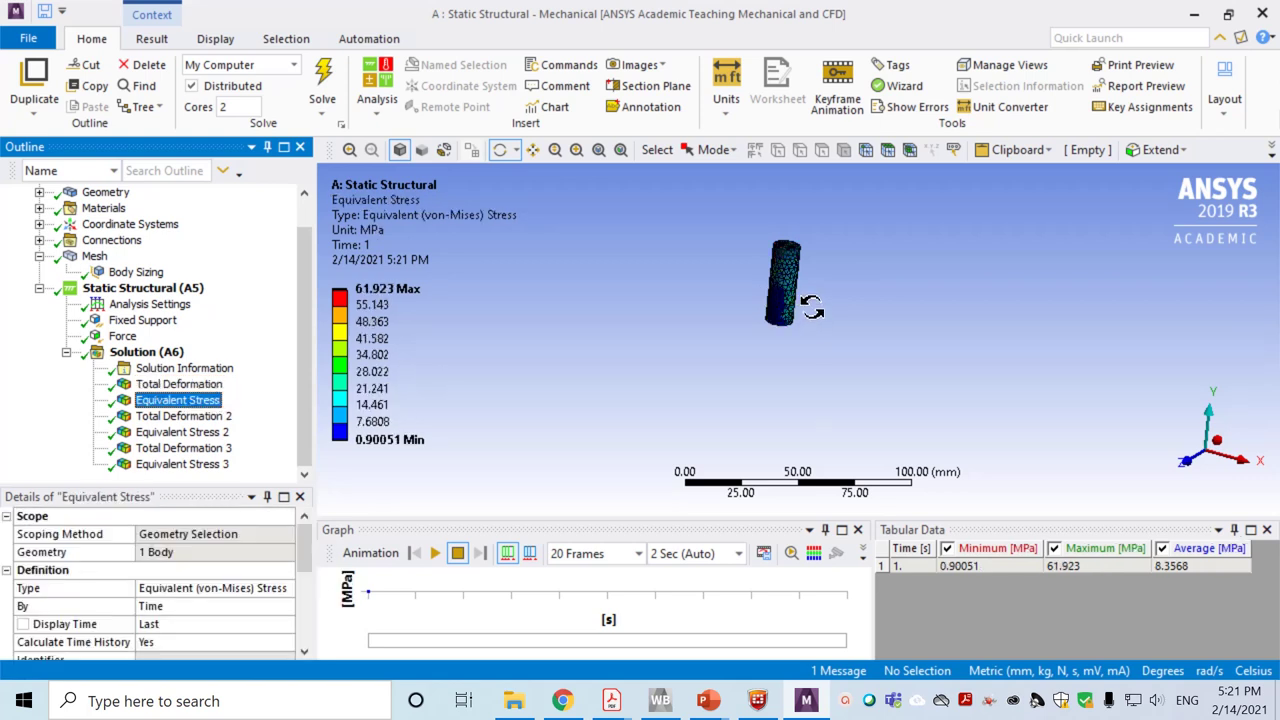
click(163, 418)
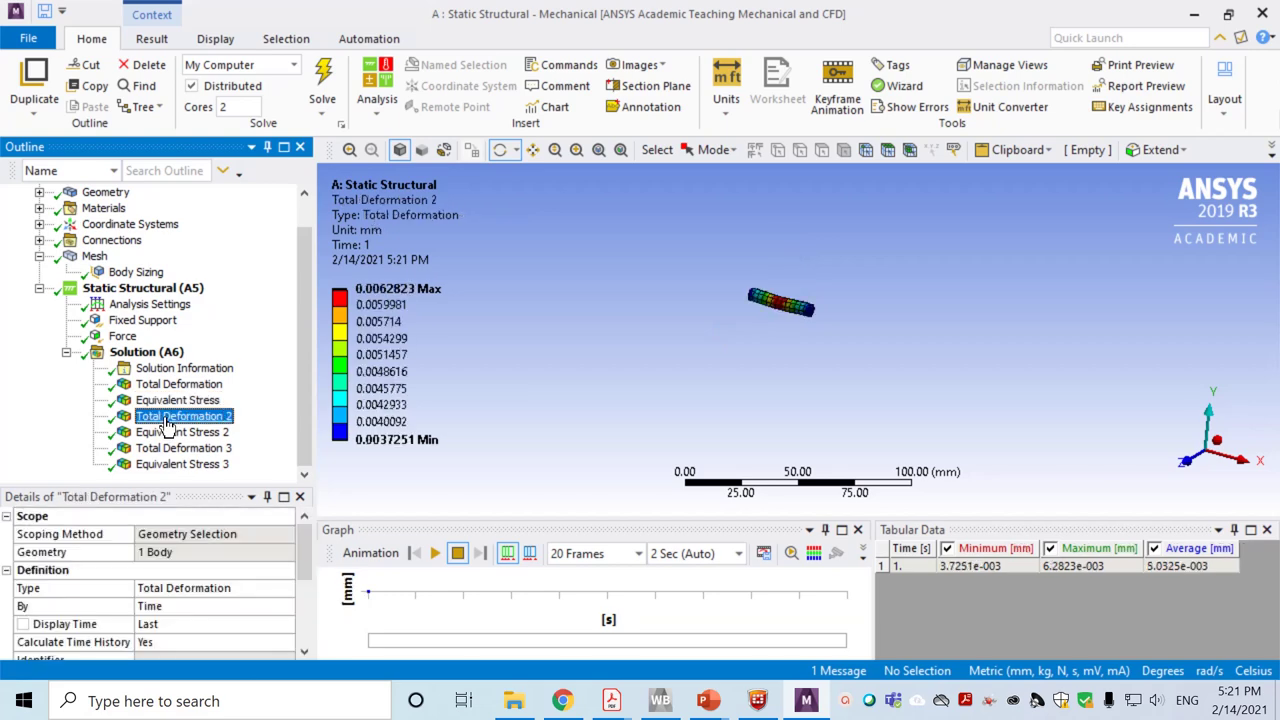
click(189, 436)
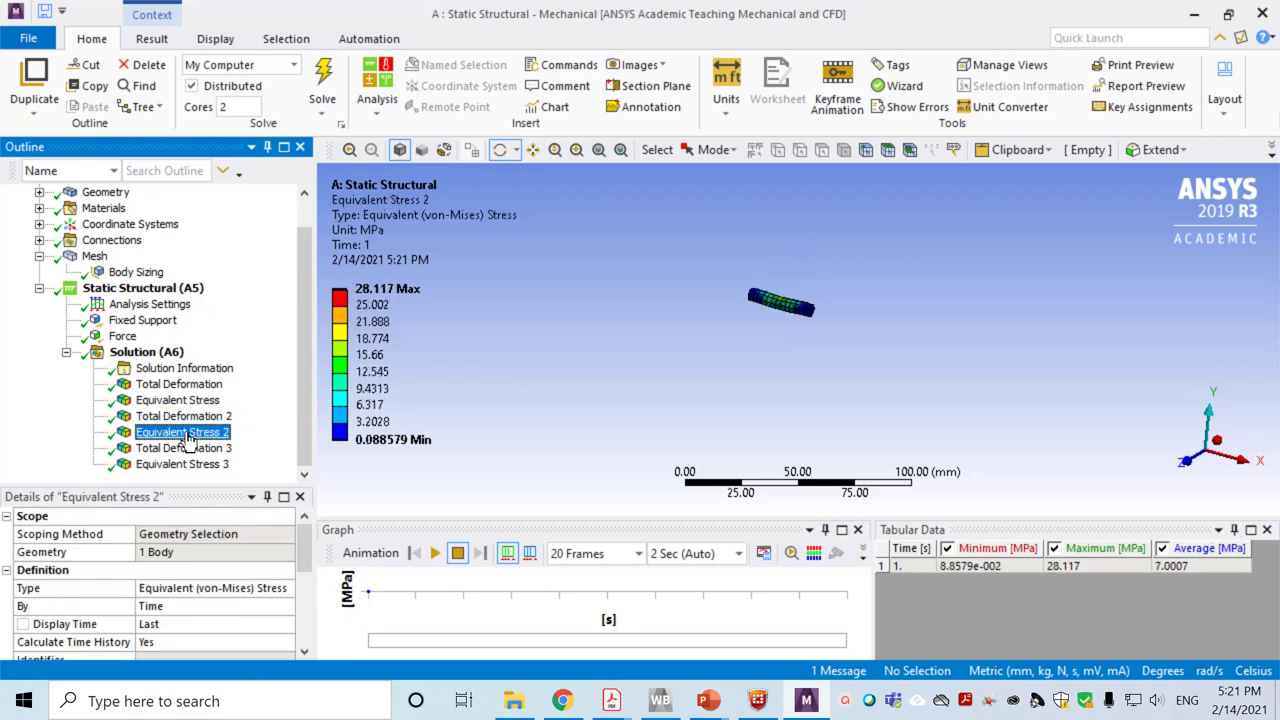
click(184, 449)
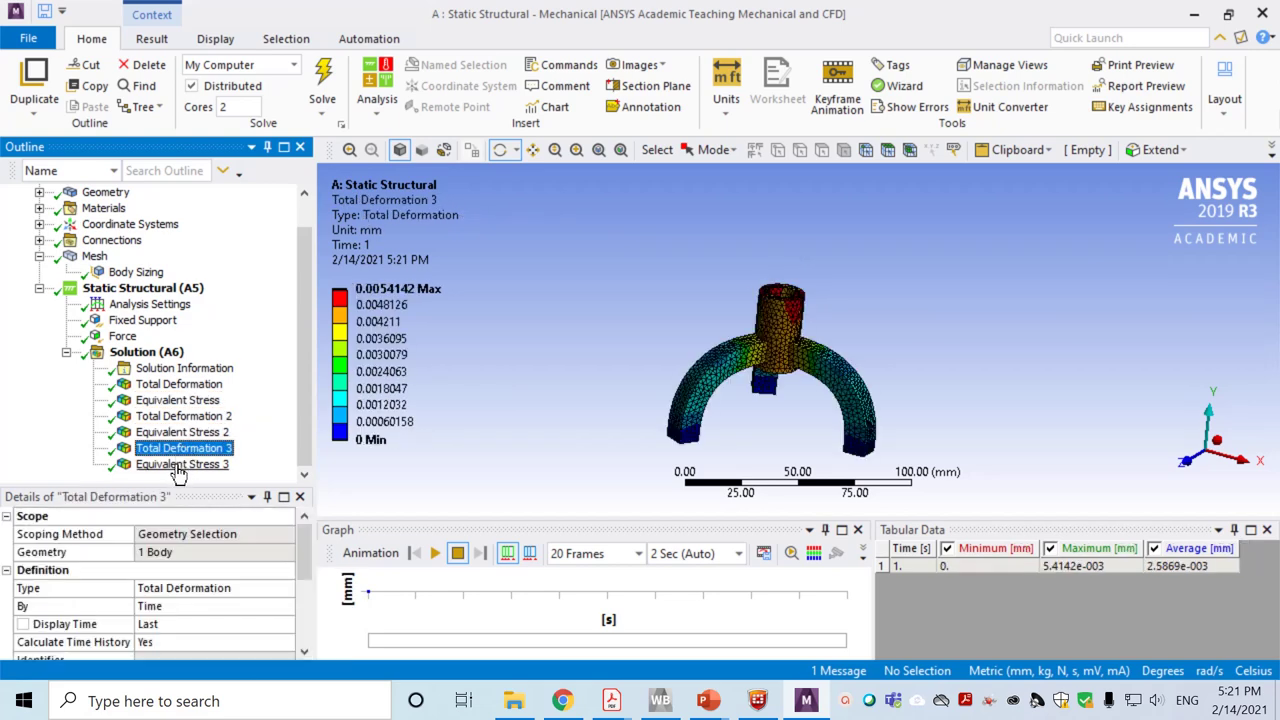
click(180, 465)
click(183, 448)
click(182, 464)
Show the holder's Total Deformation result and set the result edges display to No WireFrame
click(178, 386)
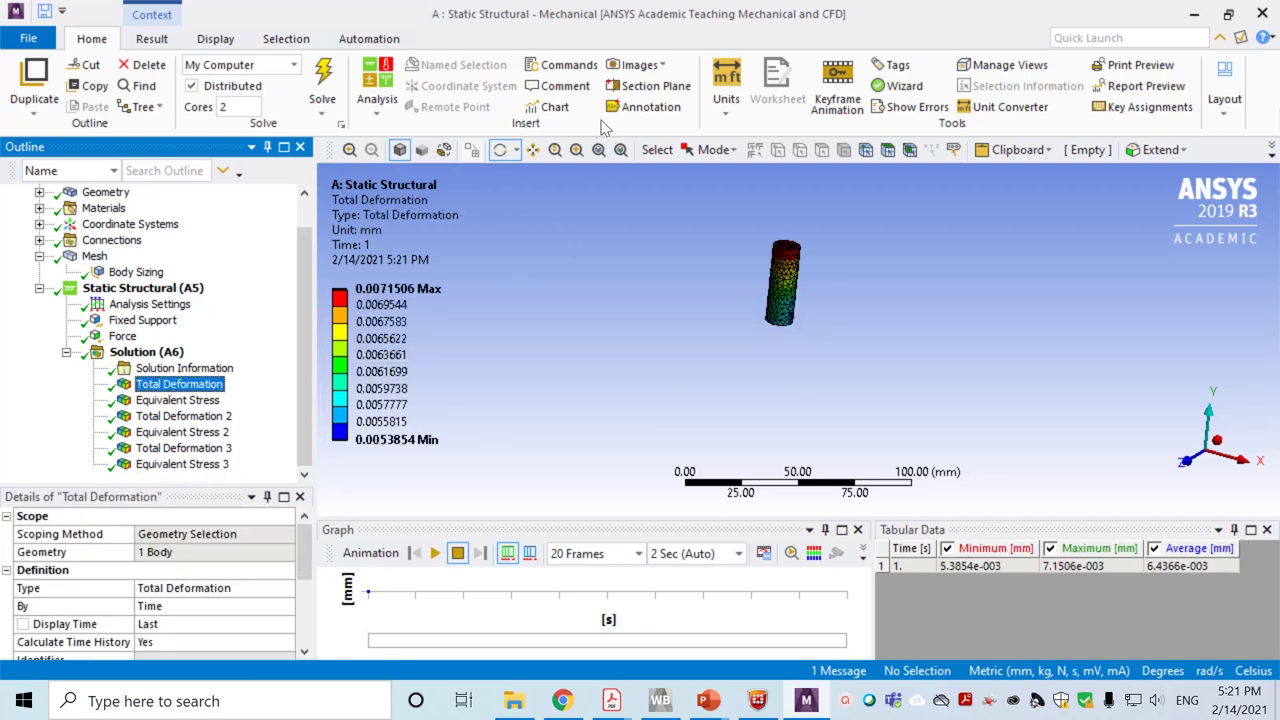
click(151, 39)
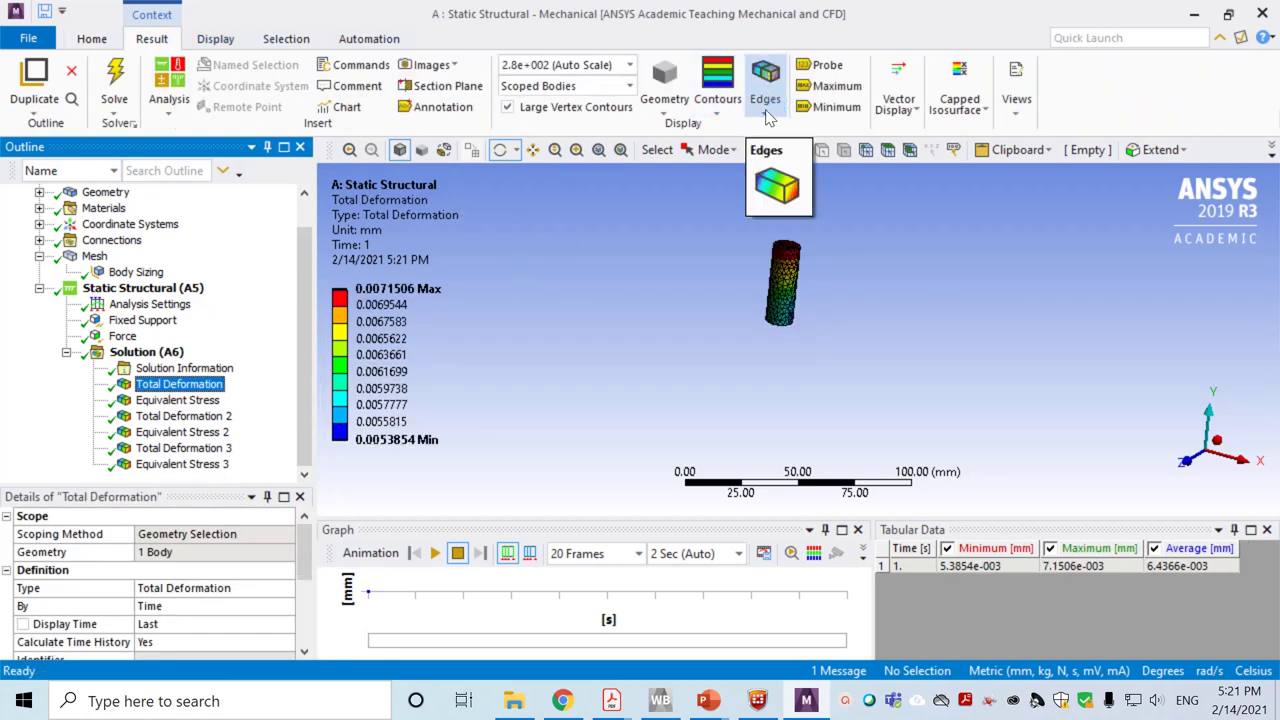
click(766, 116)
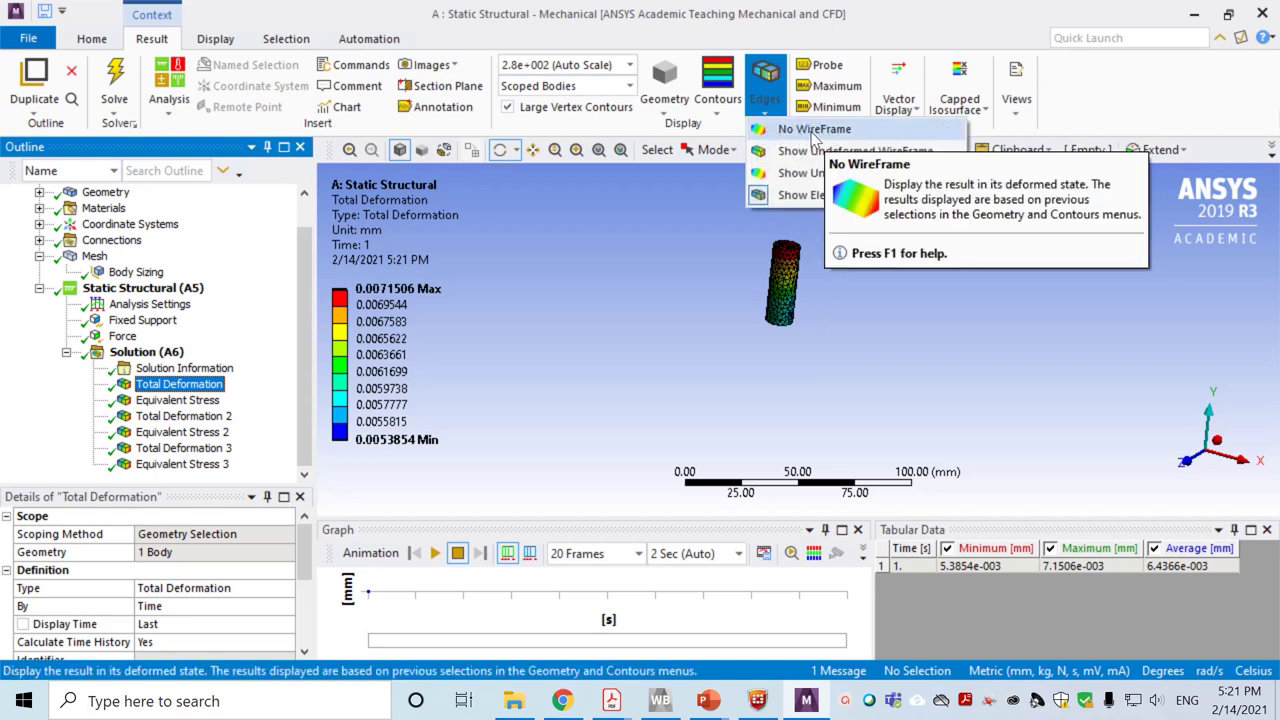
click(806, 131)
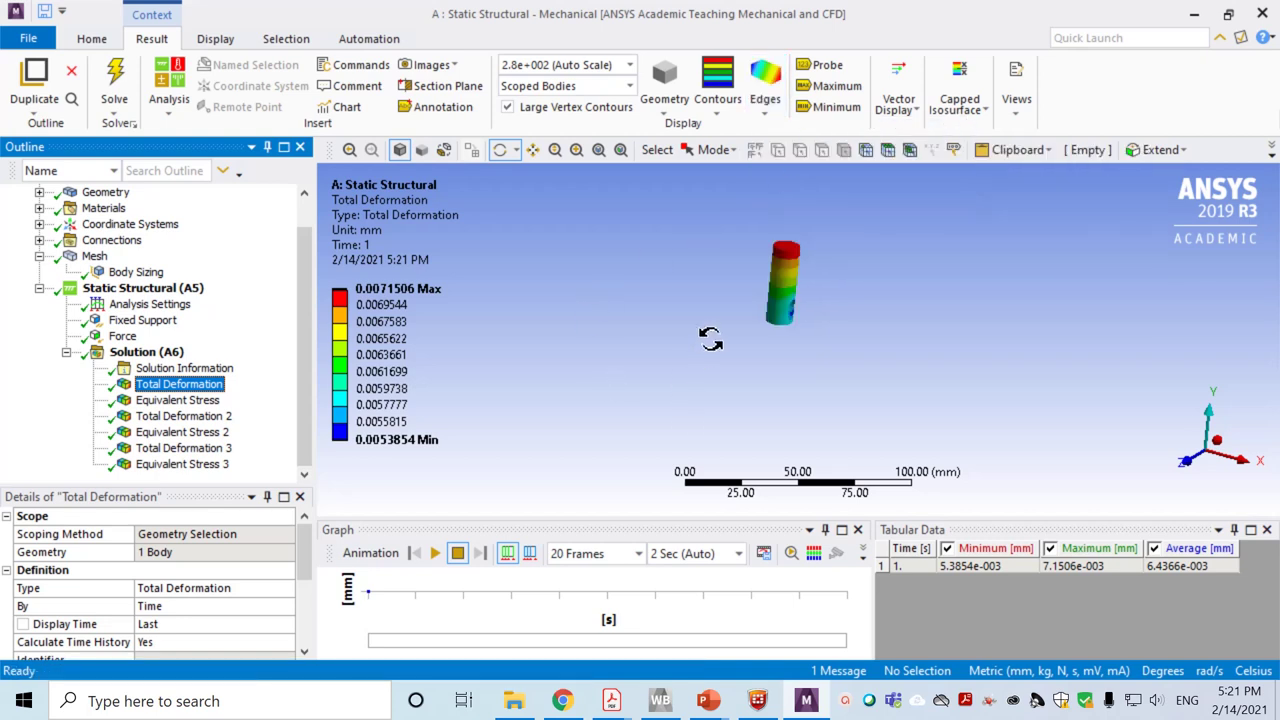
Look through the holder and cross pin contours, and animate the cross pin's Total Deformation 2 result close up
click(200, 401)
click(200, 417)
click(198, 433)
click(195, 417)
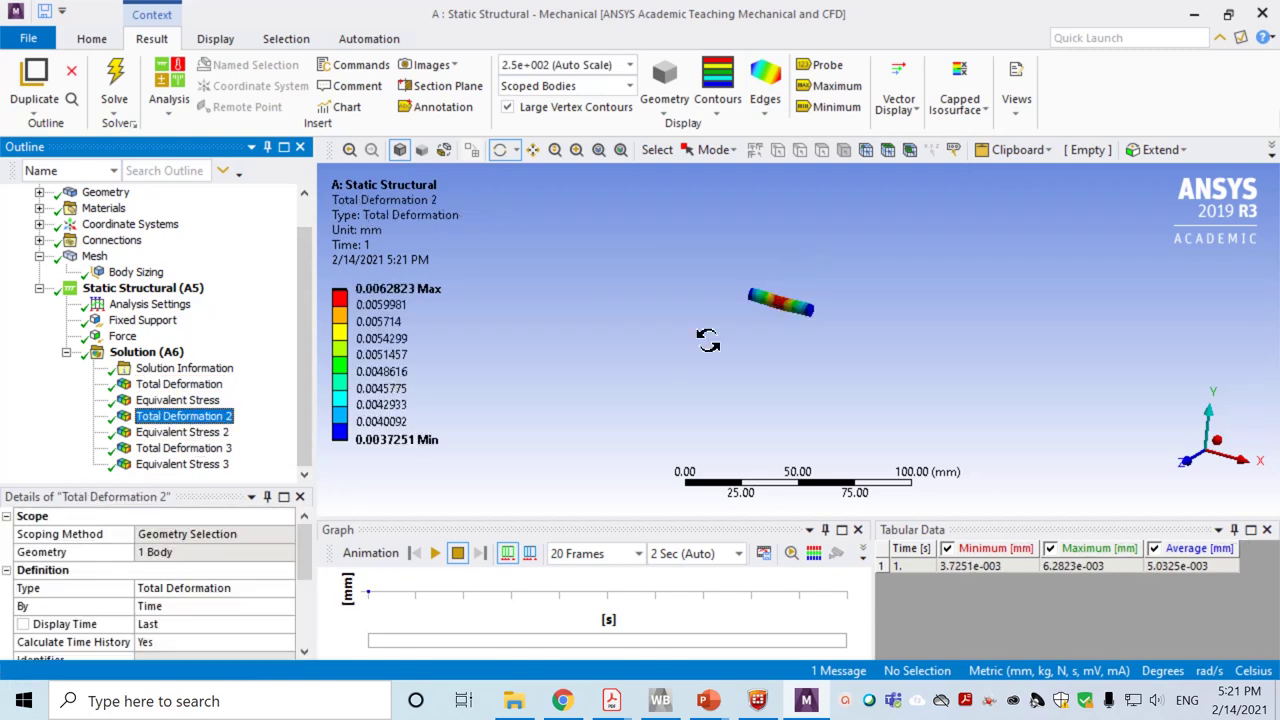
scroll(720, 330, up, 3)
scroll(726, 321, up, 2)
drag(714, 294, 703, 367)
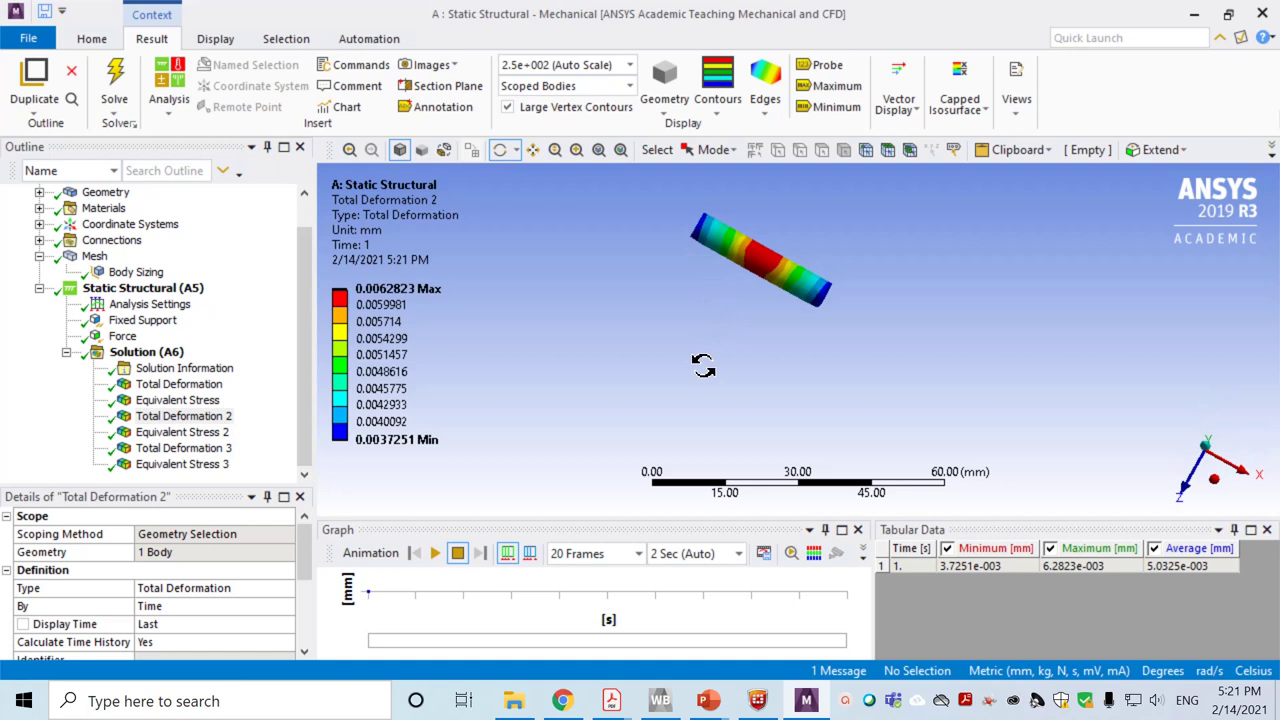
click(435, 553)
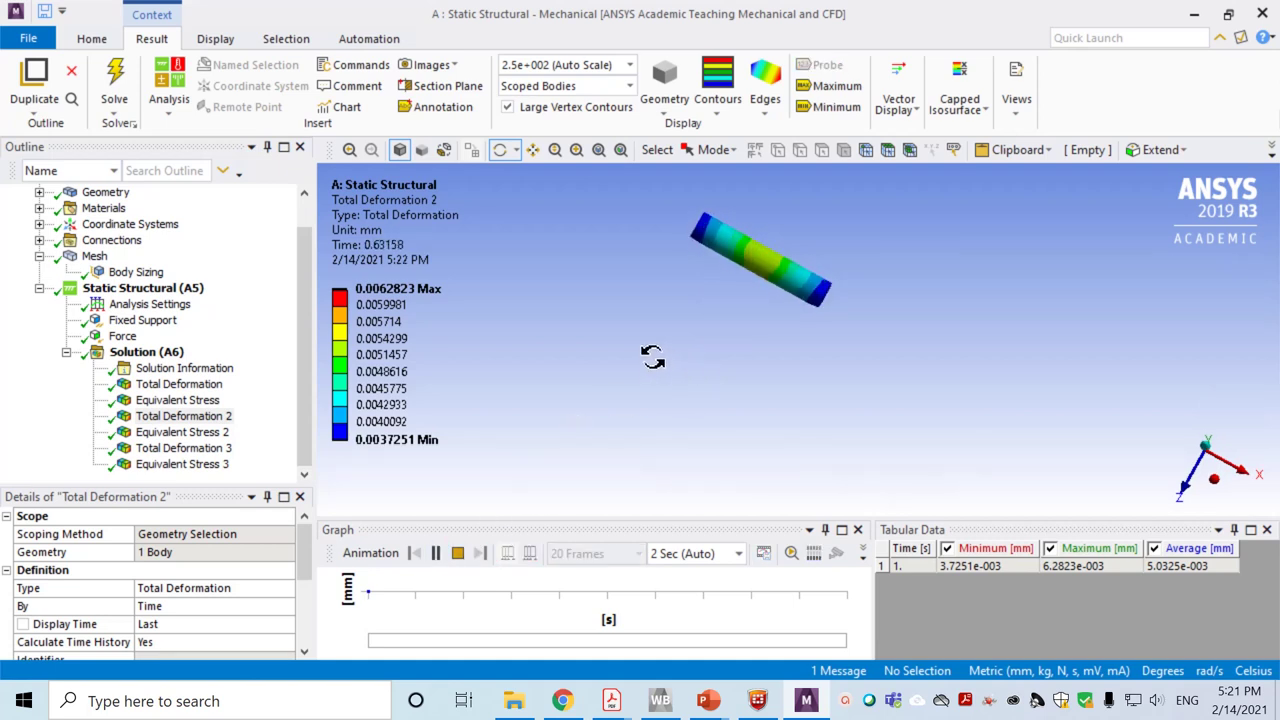
Animate the cross pin's Equivalent Stress 2 result, and replay the Total Deformation 2 animation
click(152, 432)
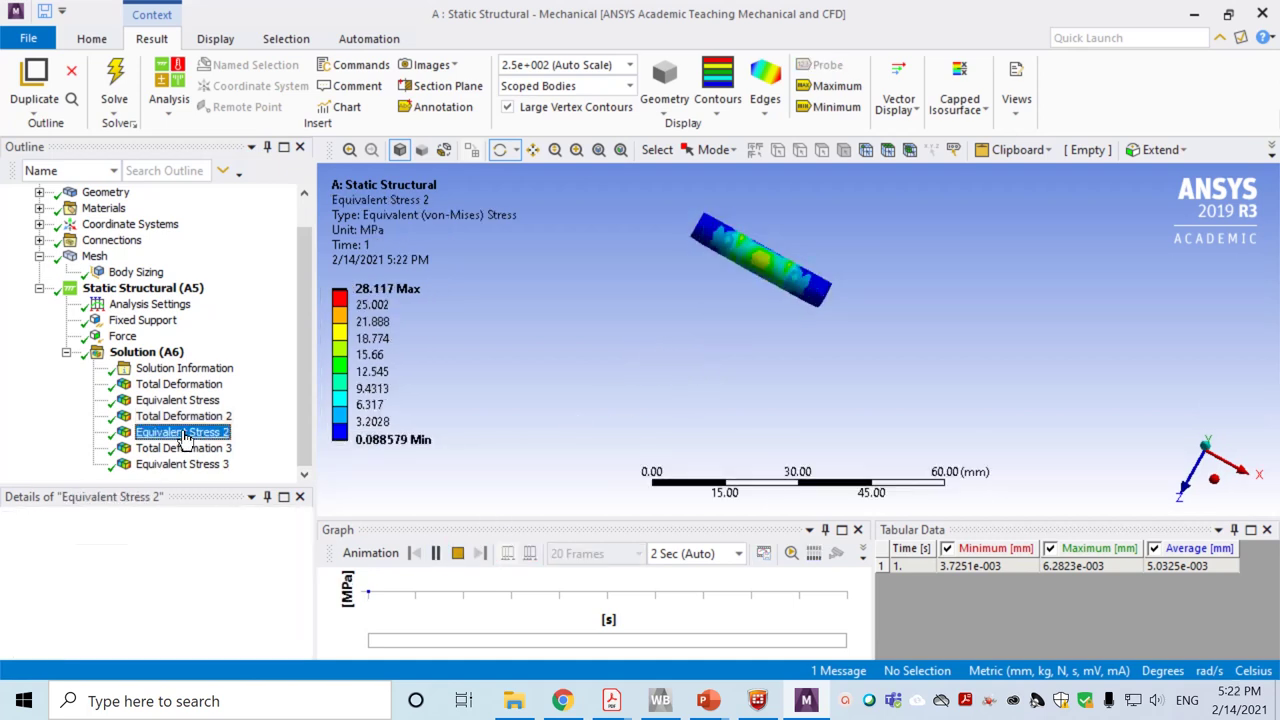
click(435, 553)
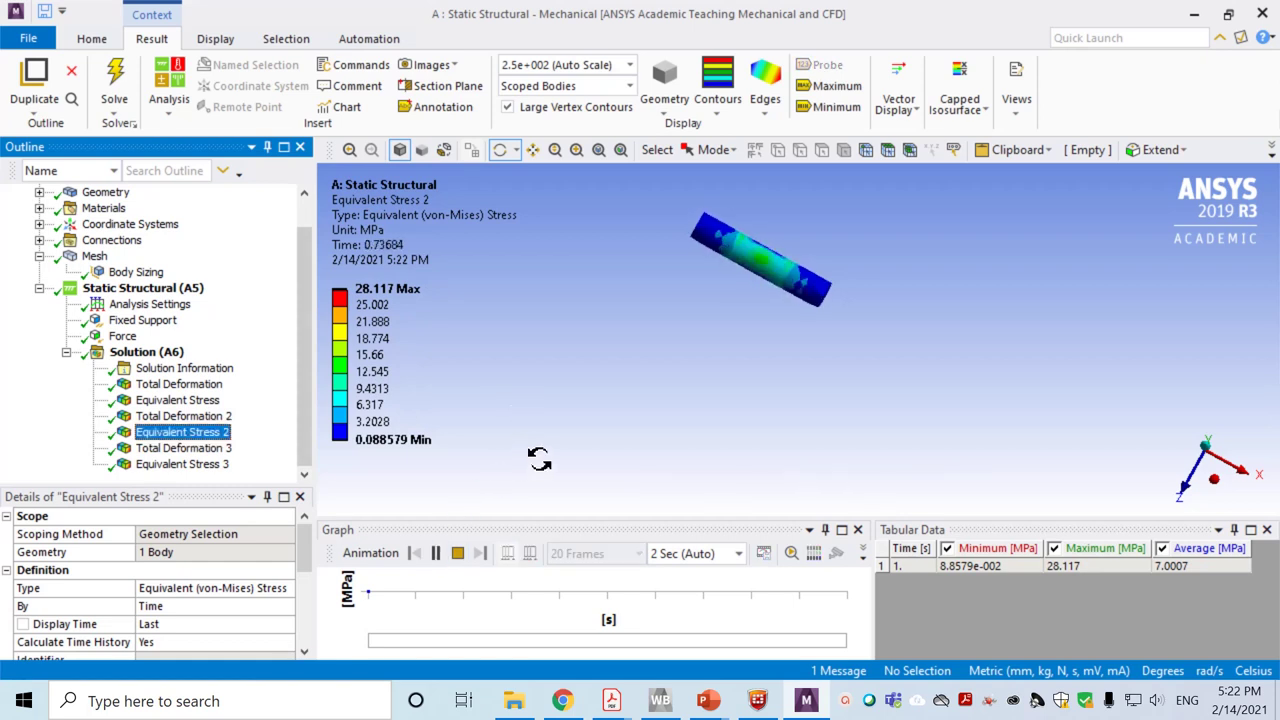
click(183, 416)
click(436, 553)
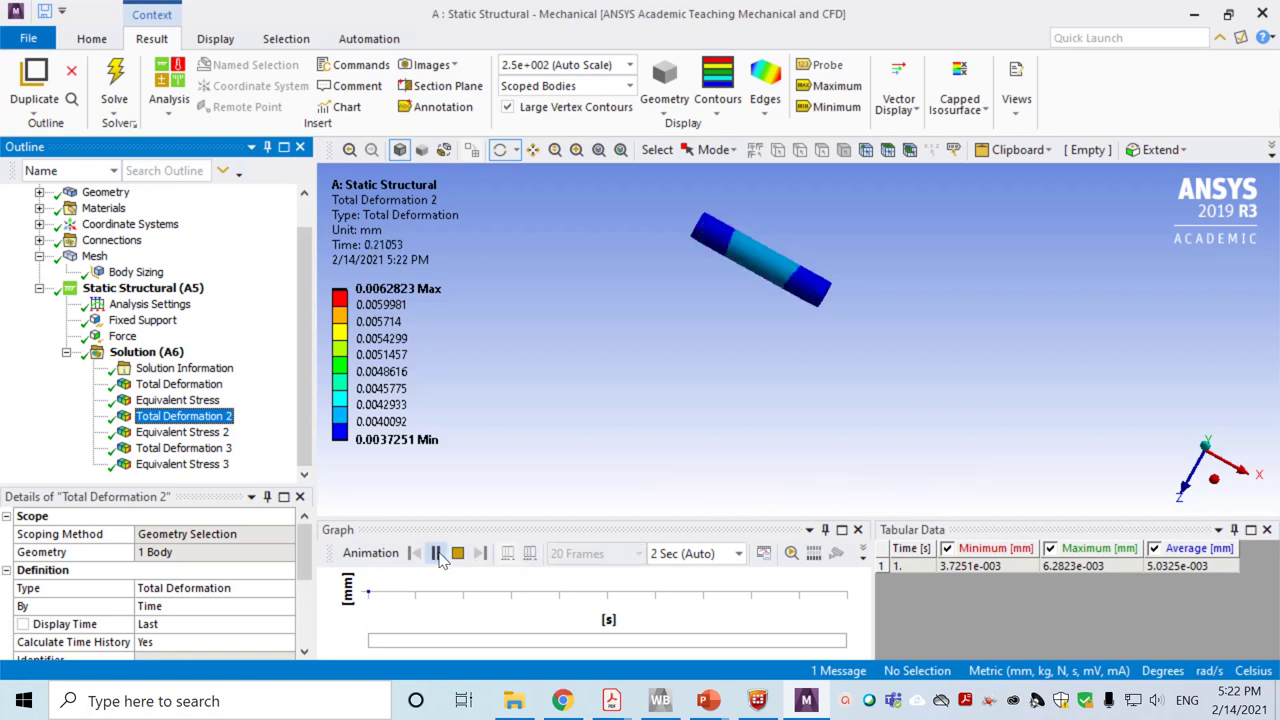
Change the unit system to Metric (m, kg, N, s, V, A)
click(91, 40)
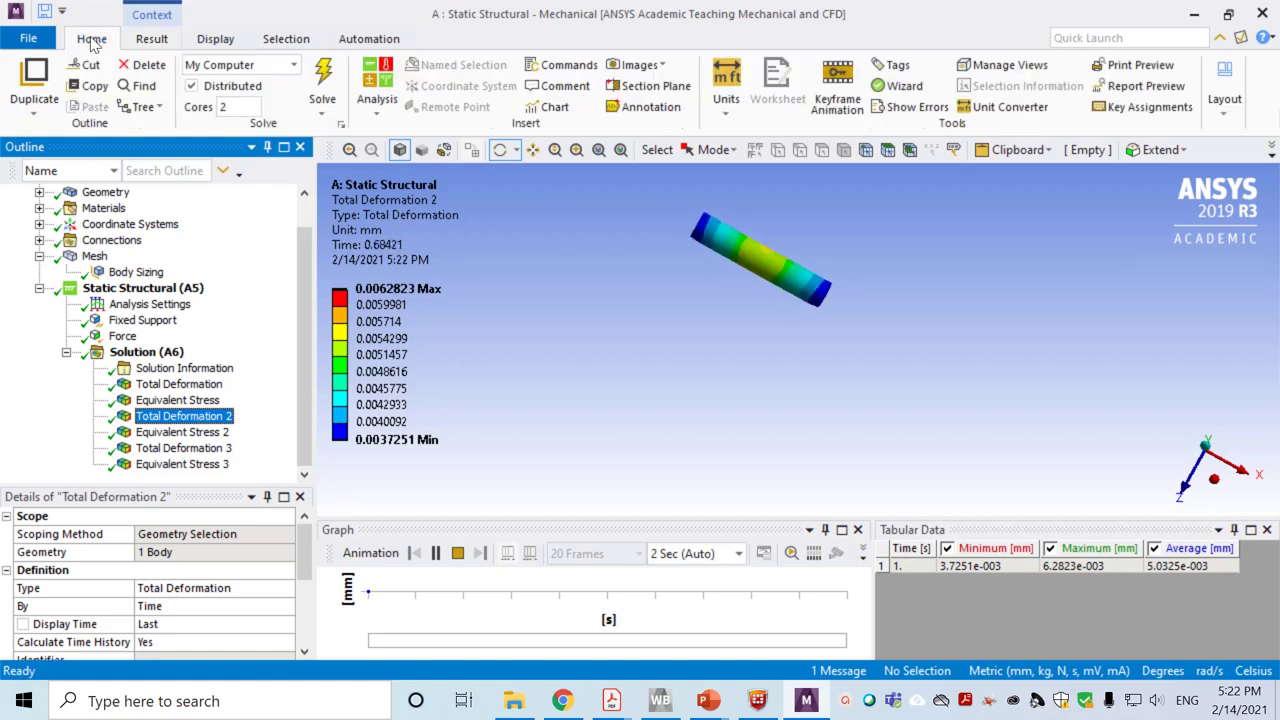
click(727, 85)
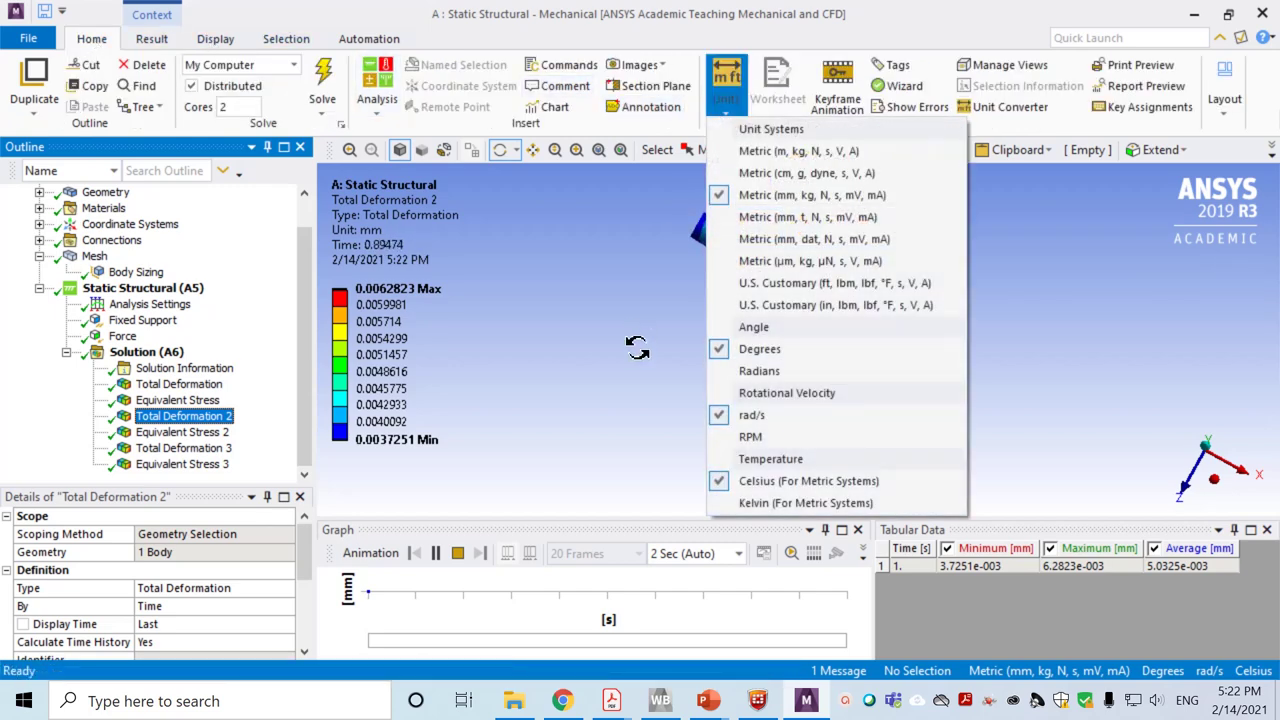
click(792, 155)
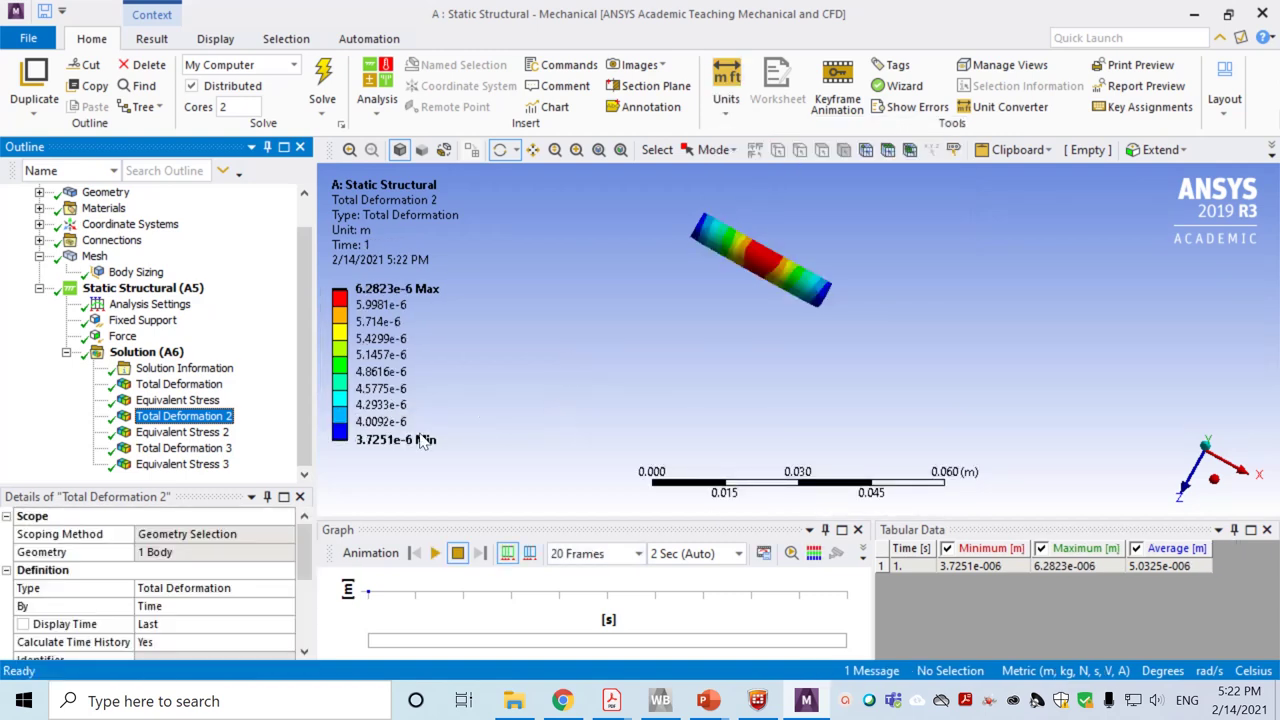
Inspect the holder's total deformation in metres, and animate Total Deformation 2 of the cross pin from another angle
click(185, 386)
drag(534, 391, 700, 280)
click(150, 416)
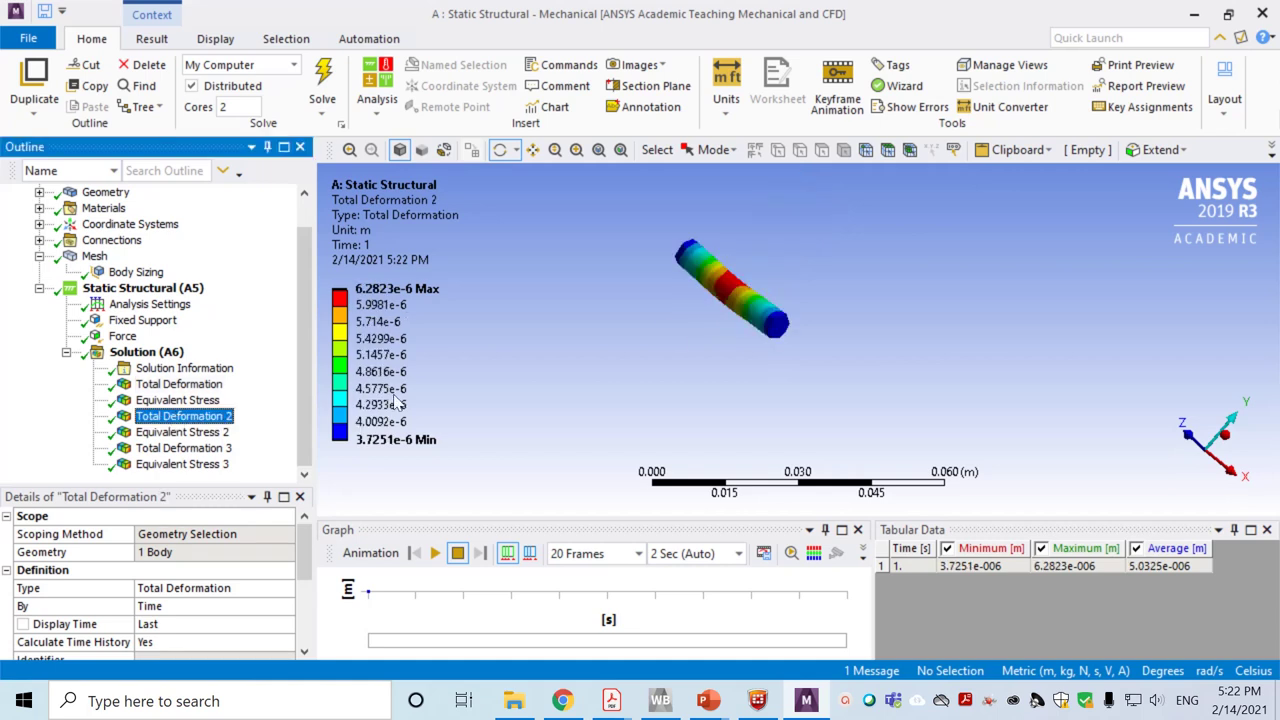
drag(694, 334, 800, 312)
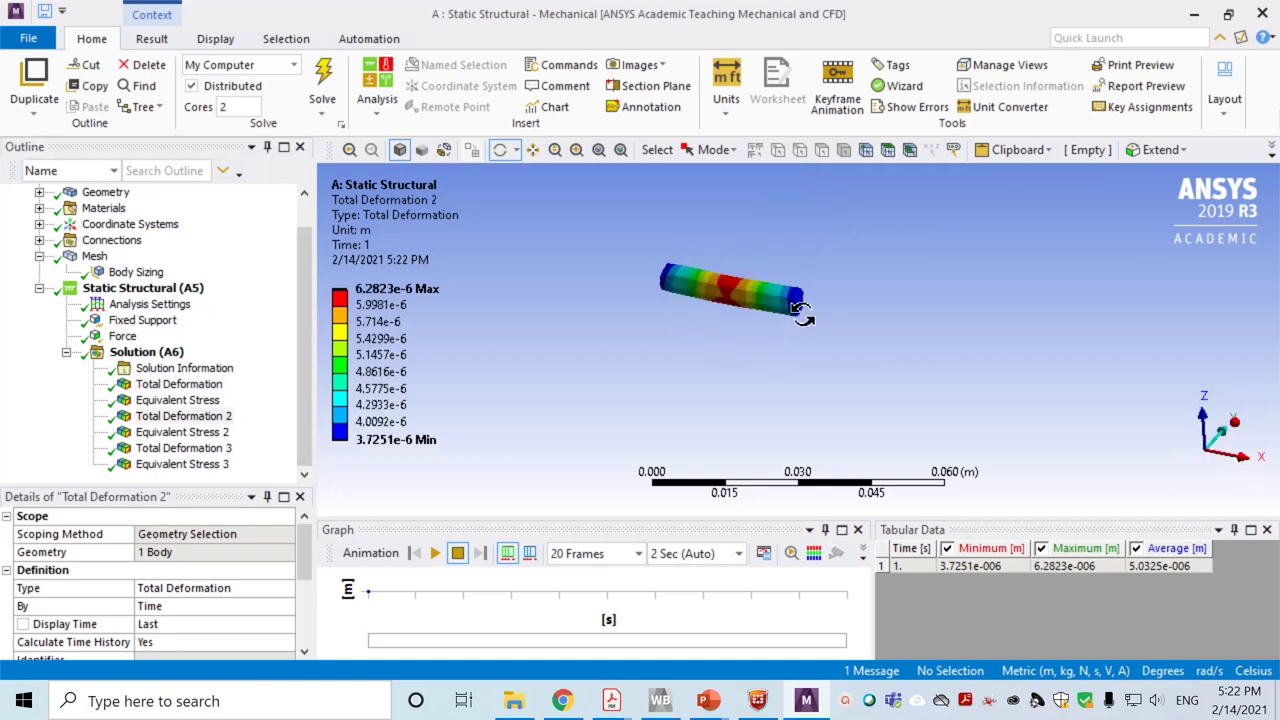
click(437, 553)
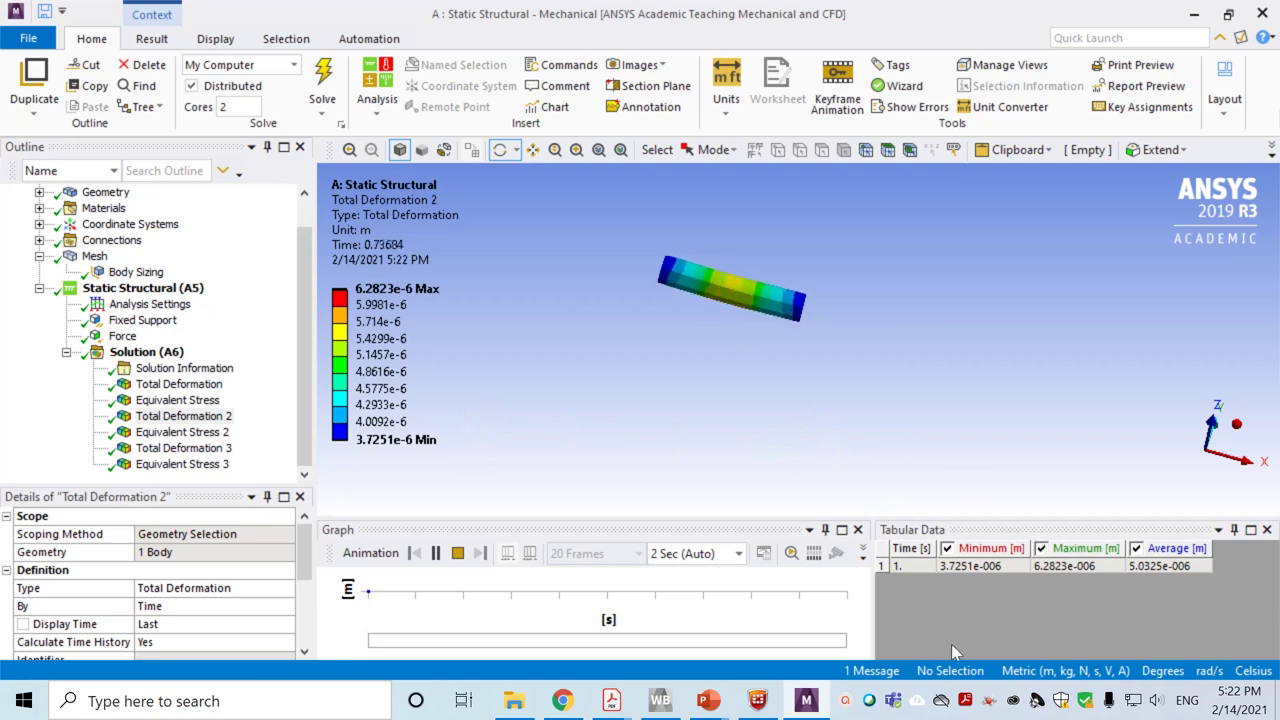
click(869, 700)
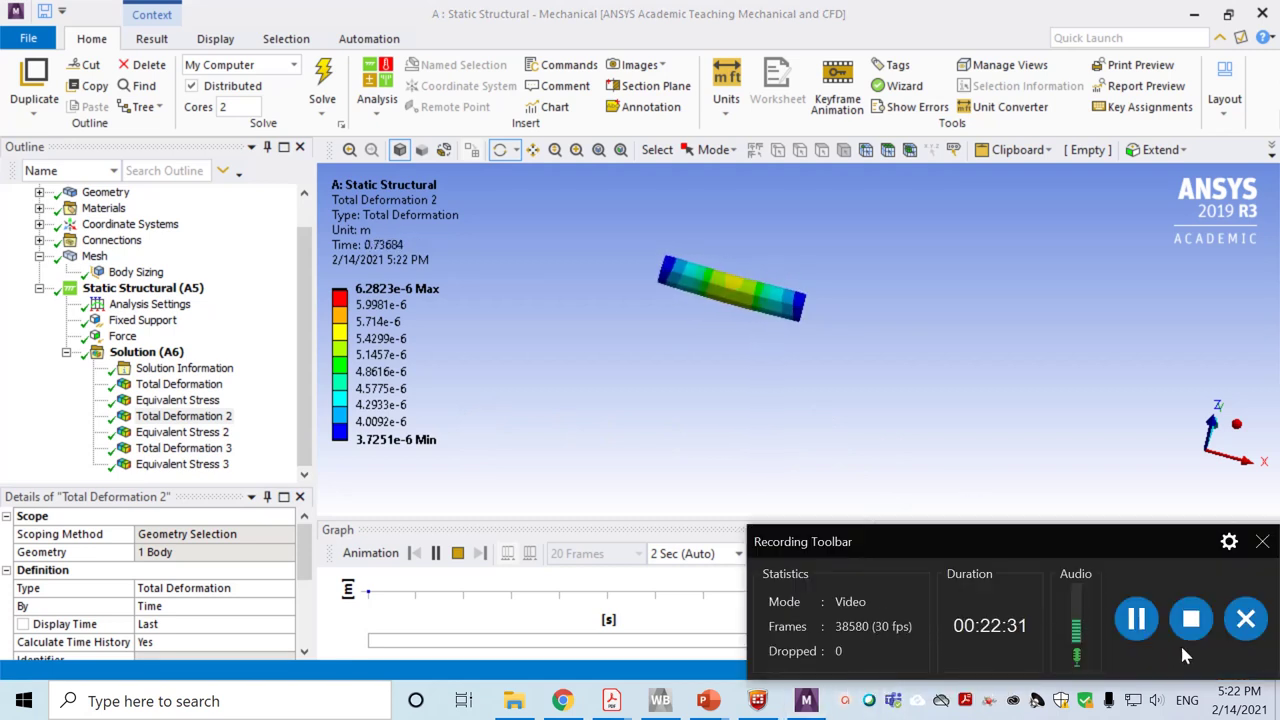